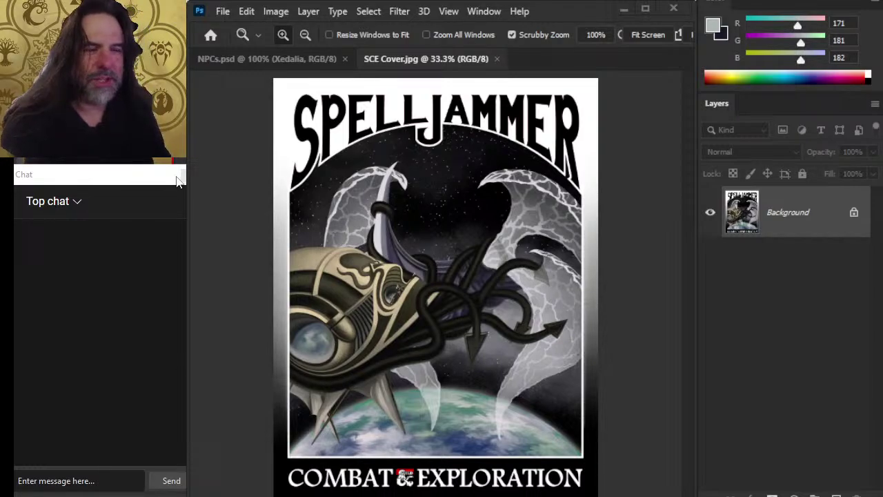
# Step: Nudge the chat window slightly left, then close the Twitter and Discord tabs in Chrome
pyautogui.moveTo(138, 177)
pyautogui.mouseDown()
pyautogui.moveTo(122, 178)
pyautogui.moveTo(137, 181)
pyautogui.mouseUp()
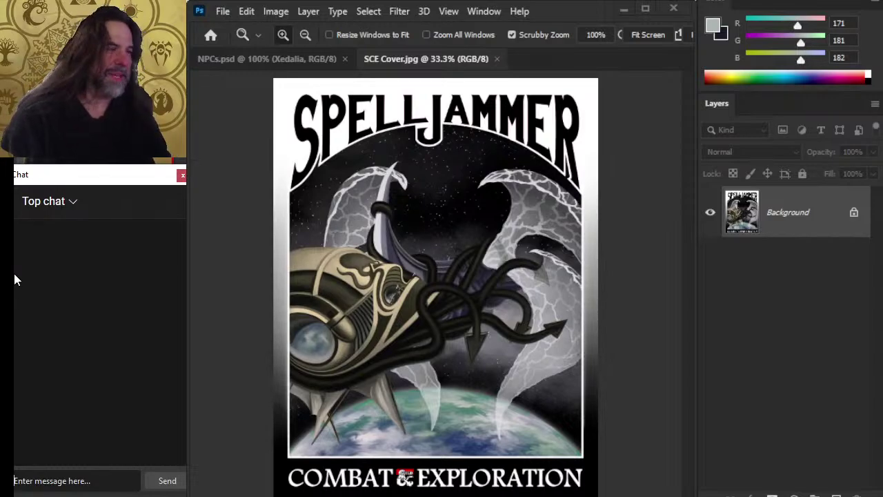
pyautogui.hotkey('alt', 'Tab')
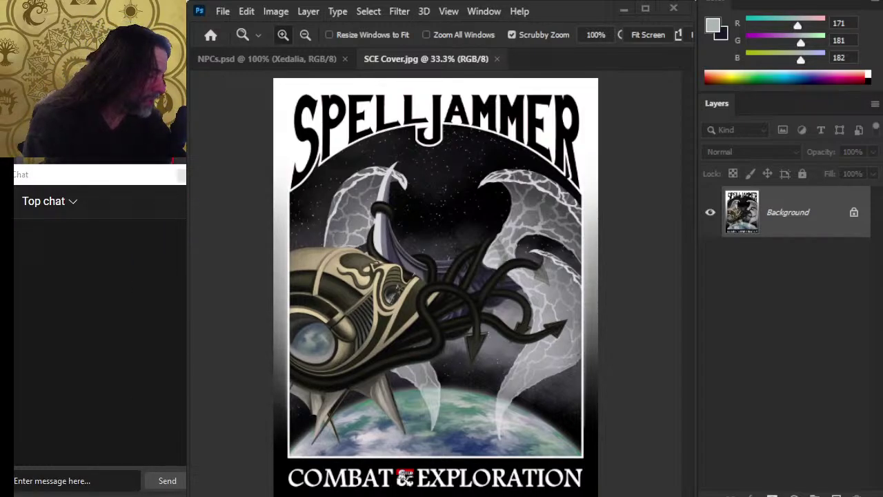
pyautogui.hotkey('alt', 'Tab')
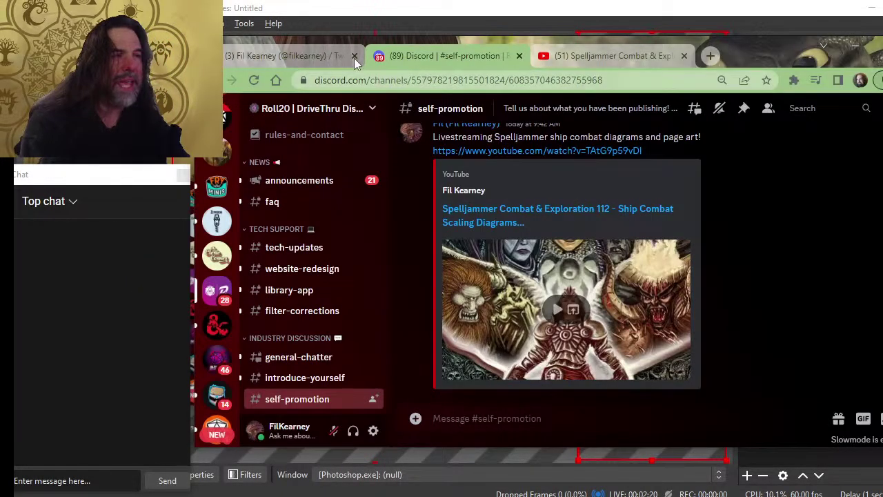
pyautogui.click(356, 56)
pyautogui.click(356, 56)
# Step: Like the Spelljammer live stream on YouTube, then return to the streaming software and Photoshop
pyautogui.click(494, 420)
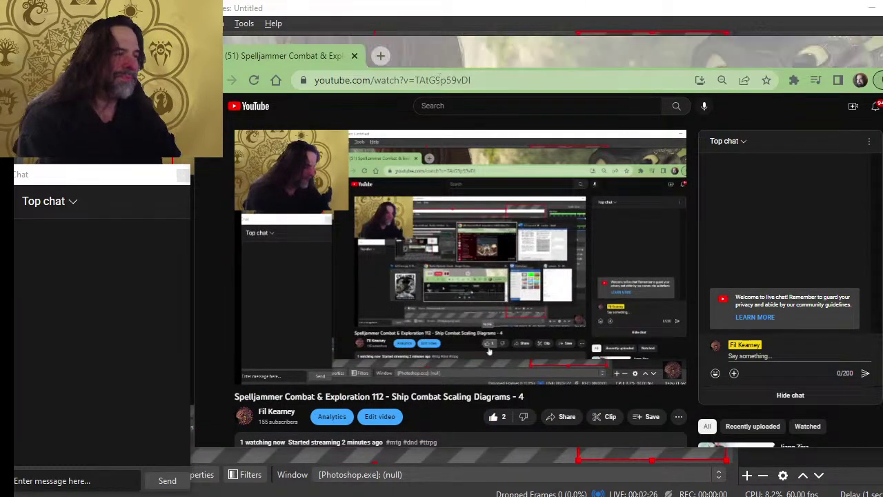
pyautogui.hotkey('alt', 'Tab')
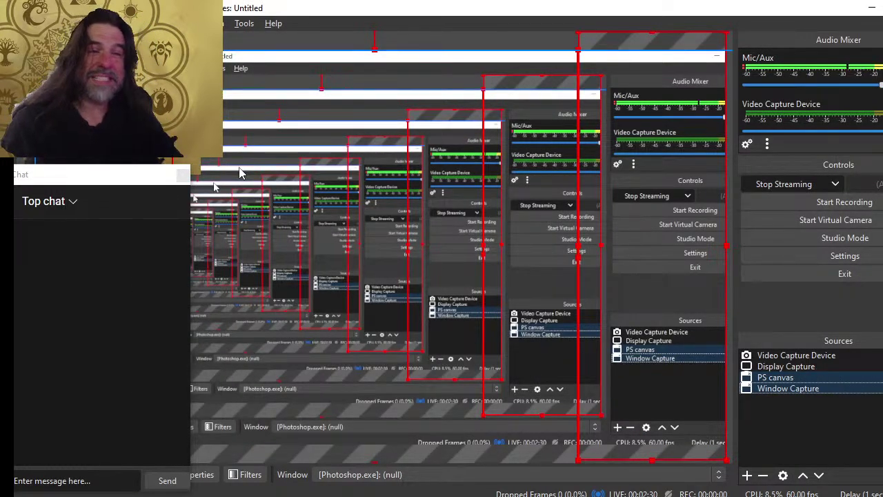
pyautogui.hotkey('alt', 'Tab')
pyautogui.press('Tab')
pyautogui.press('Tab')
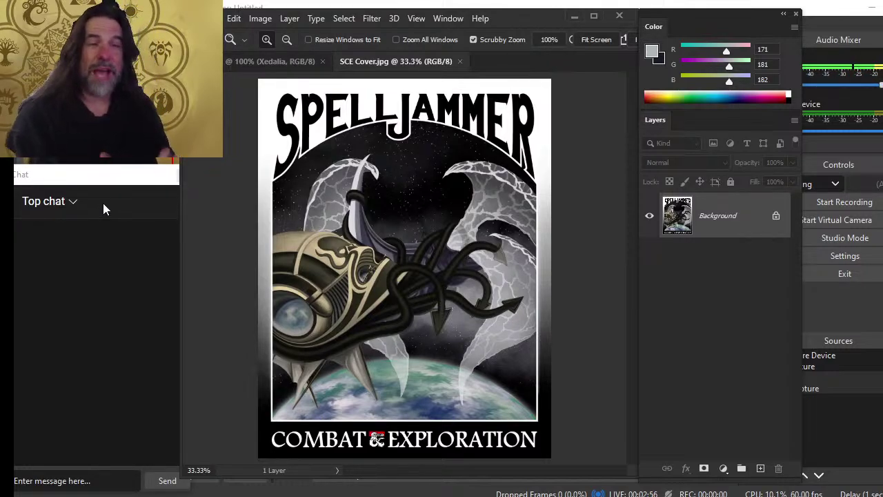
# Step: Call up the Alt+Tab window switcher from the SCE Cover.jpg image in Photoshop
pyautogui.hotkey('alt', 'Tab')
# Step: Switch to SCE Layout 4-20 - combat and zoom into page 15, Changing Scale during Combat
pyautogui.hotkey('alt', 'Tab')
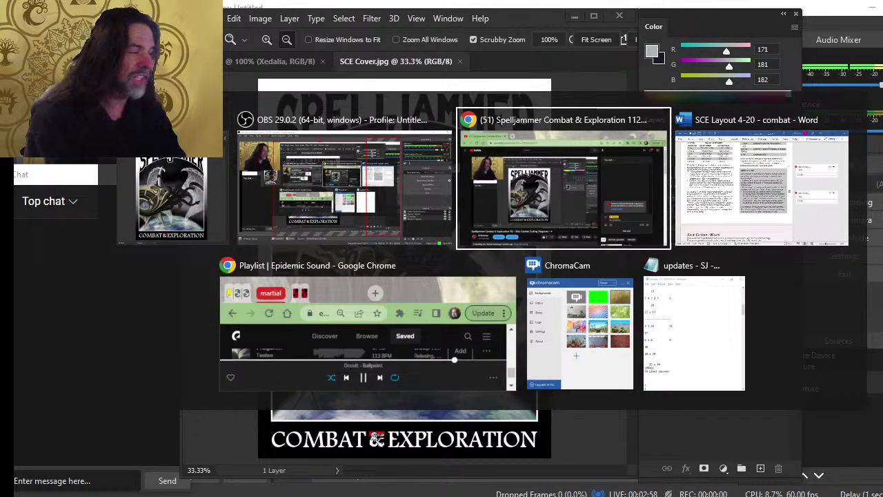
pyautogui.hotkey('alt', 'Tab')
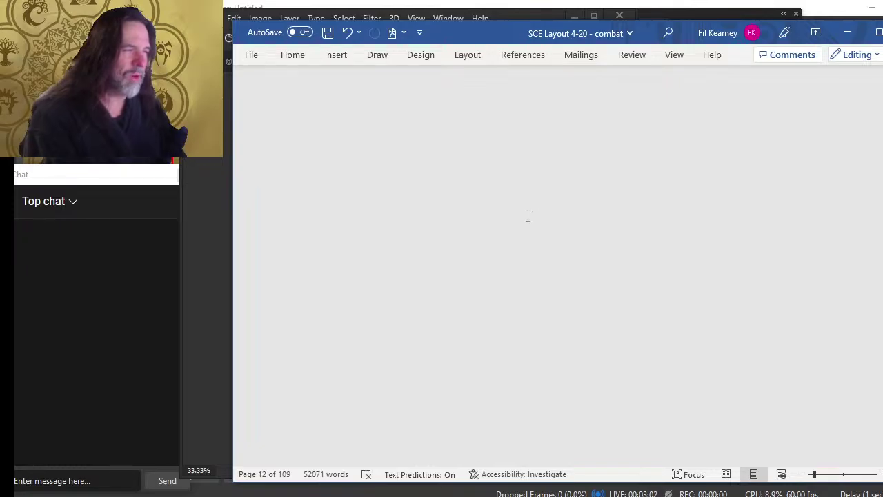
pyautogui.scroll(2, 490, 256)
pyautogui.scroll(2, 490, 256)
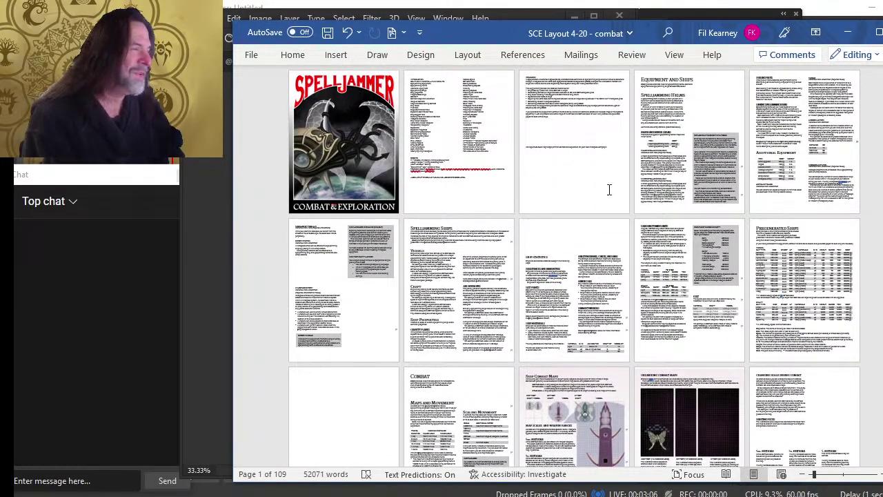
pyautogui.scroll(-1, 426, 226)
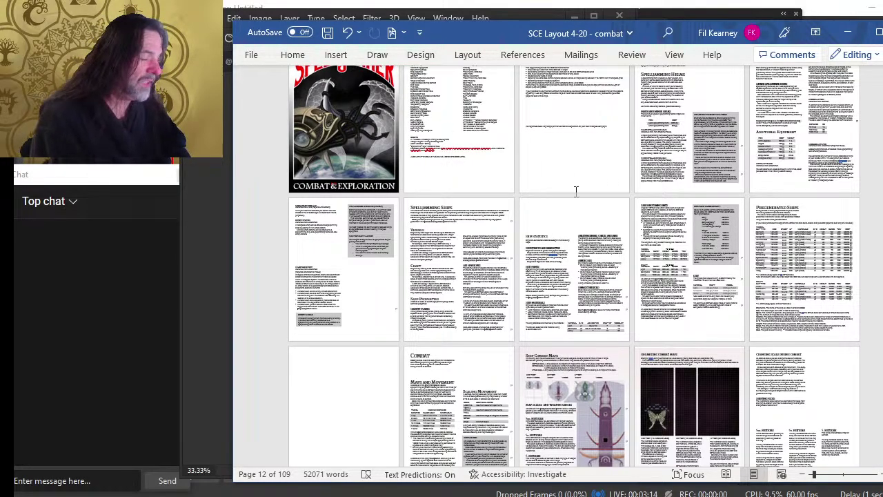
pyautogui.scroll(-3, 577, 191)
pyautogui.scroll(-3, 620, 188)
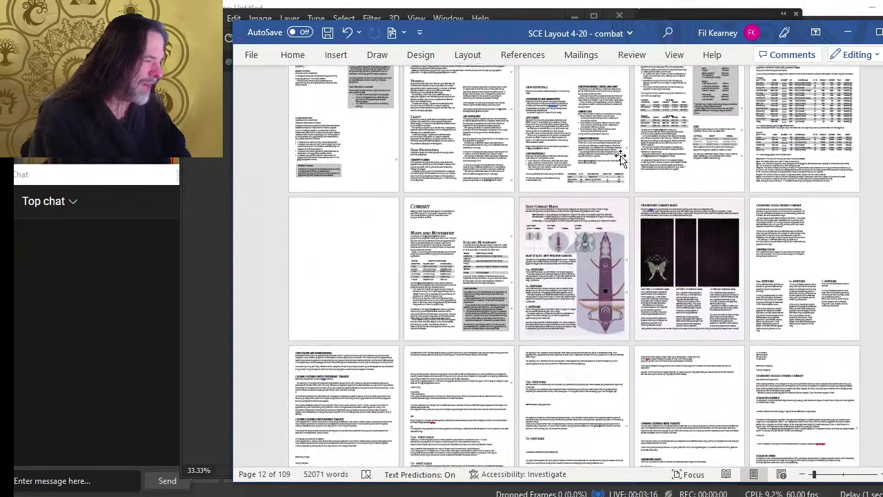
pyautogui.click(758, 210)
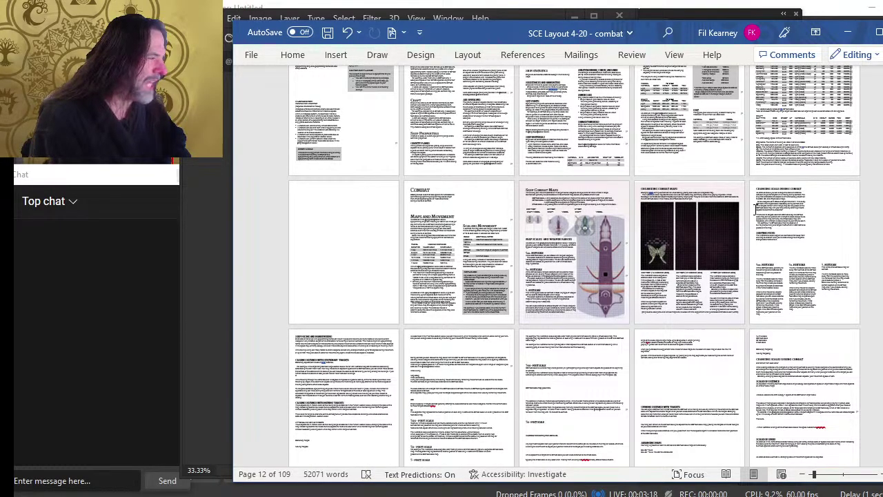
pyautogui.scroll(5, 738, 225)
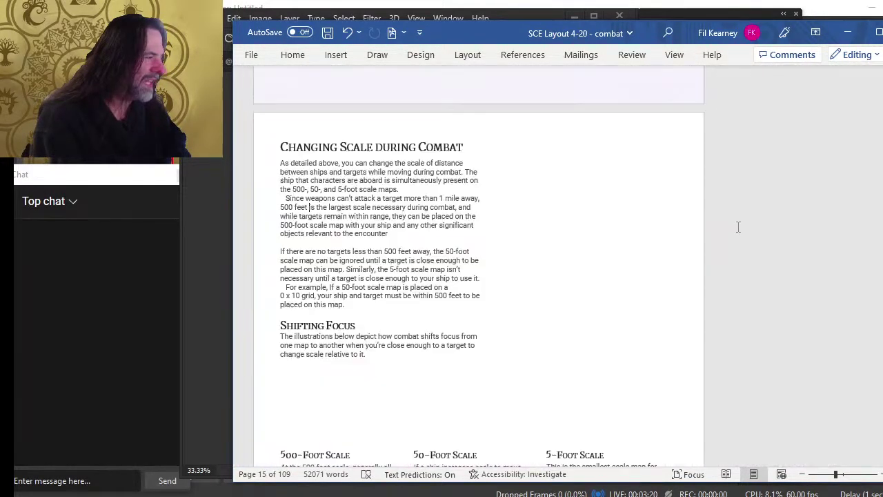
pyautogui.scroll(1, 495, 210)
pyautogui.scroll(-2, 495, 211)
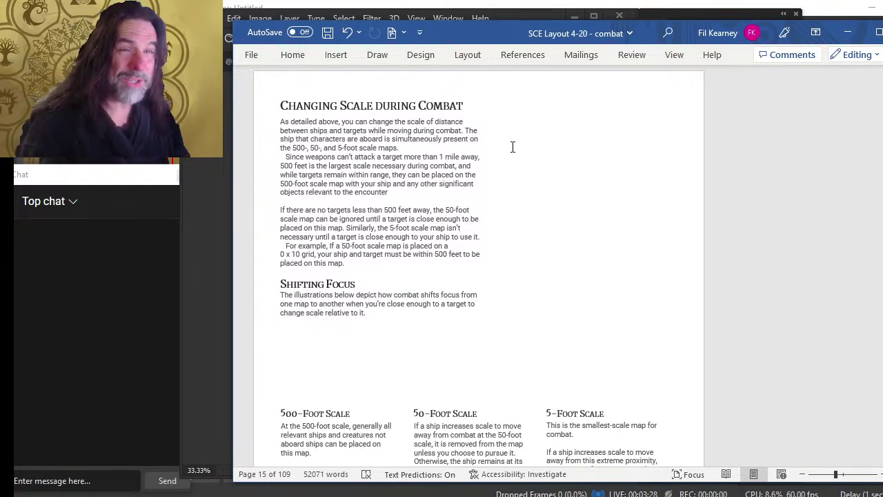
pyautogui.scroll(5, 513, 146)
pyautogui.scroll(-3, 503, 145)
pyautogui.scroll(3, 500, 145)
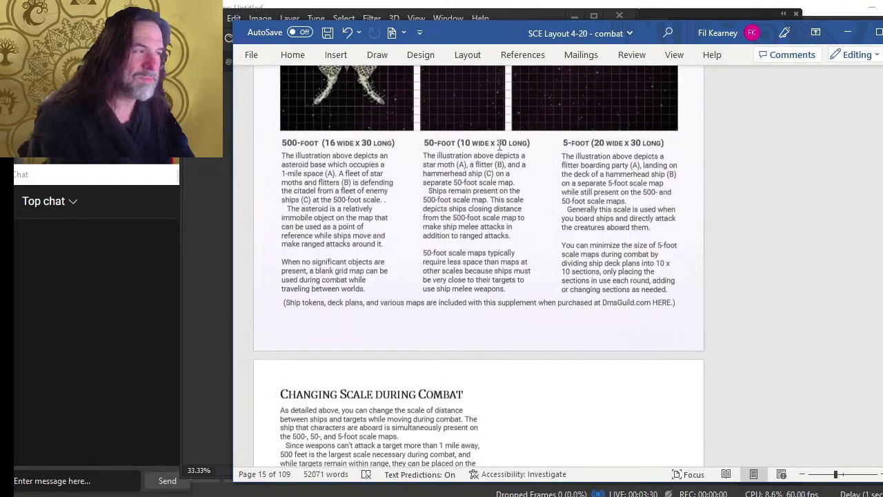
pyautogui.scroll(6, 499, 146)
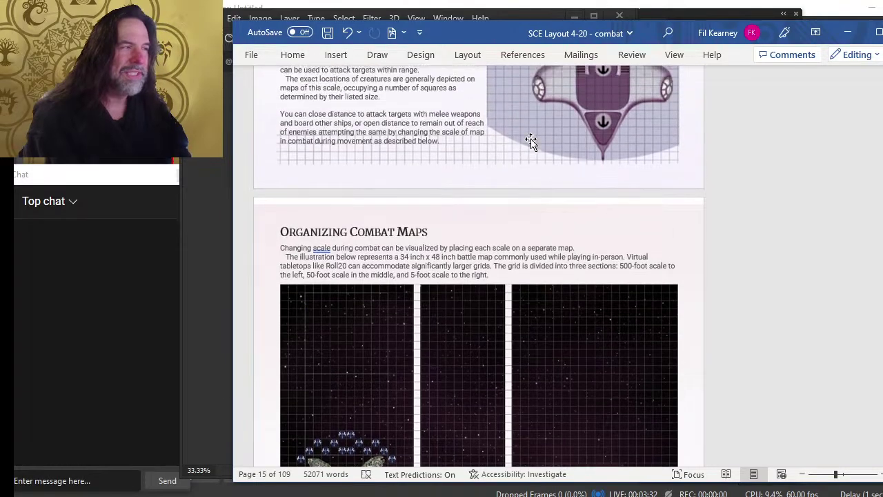
pyautogui.scroll(9, 525, 145)
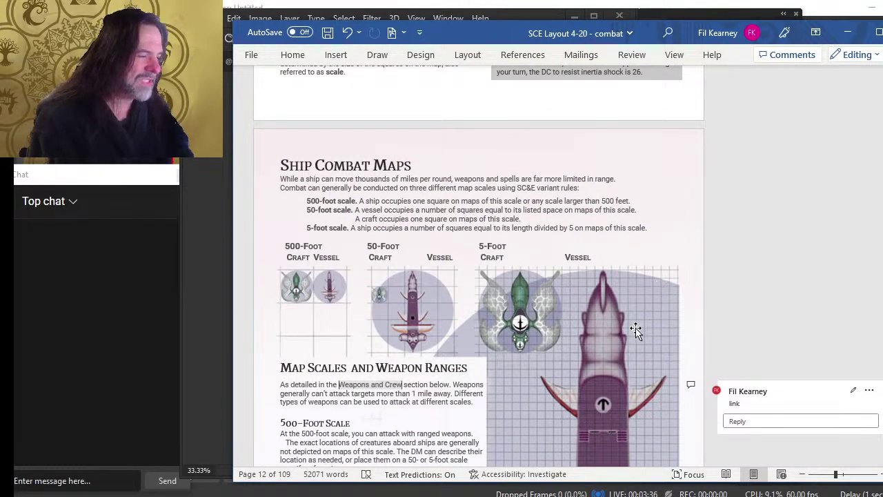
pyautogui.scroll(-4, 479, 299)
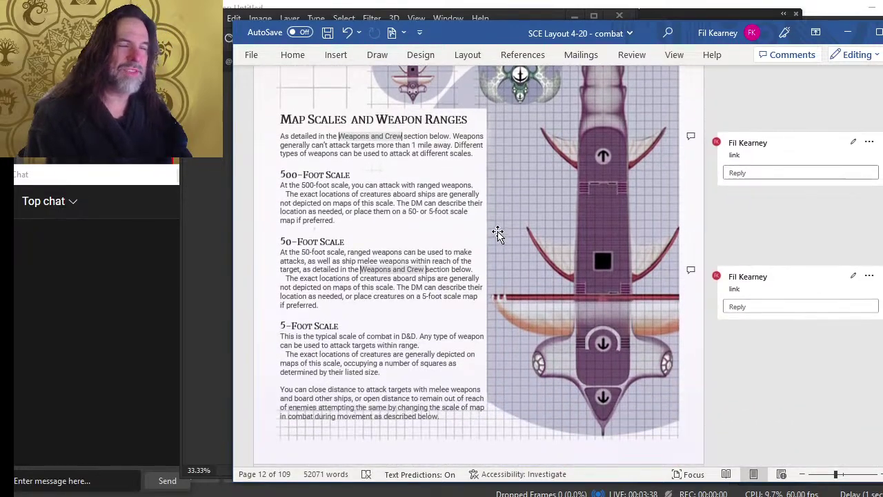
pyautogui.scroll(1, 499, 234)
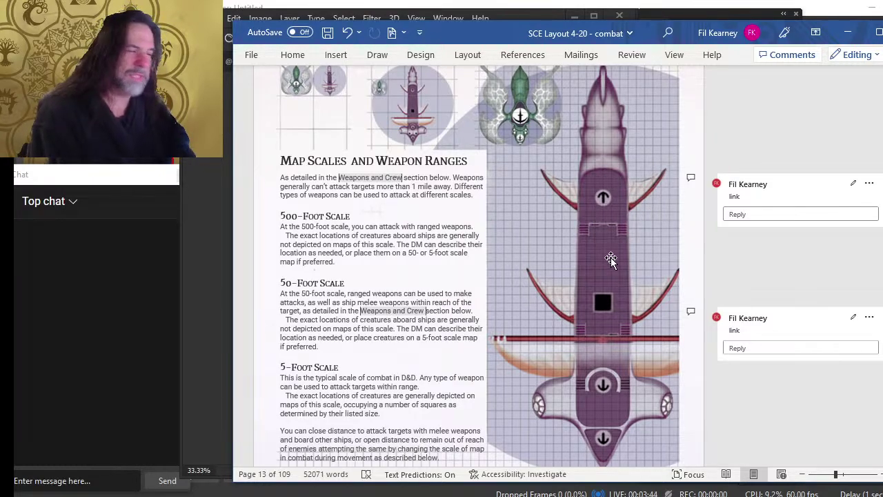
pyautogui.scroll(3, 594, 253)
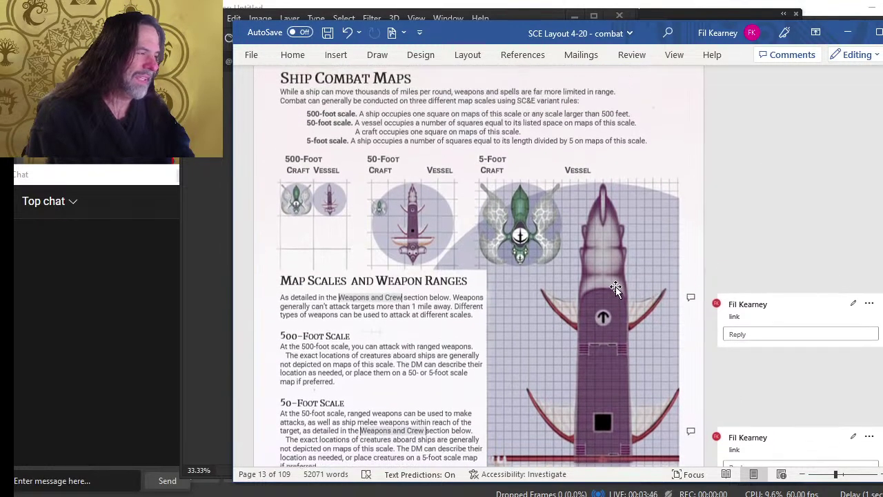
pyautogui.scroll(-1, 562, 178)
pyautogui.scroll(-4, 562, 178)
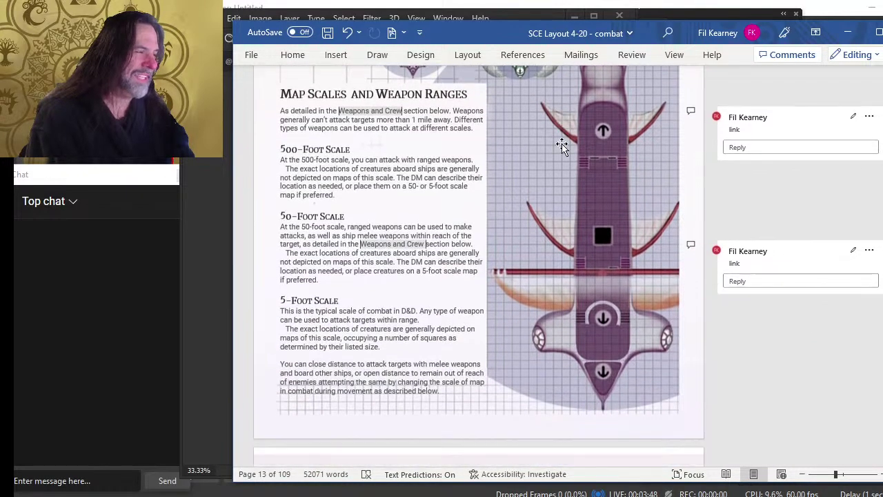
pyautogui.scroll(1, 583, 247)
pyautogui.scroll(5, 594, 177)
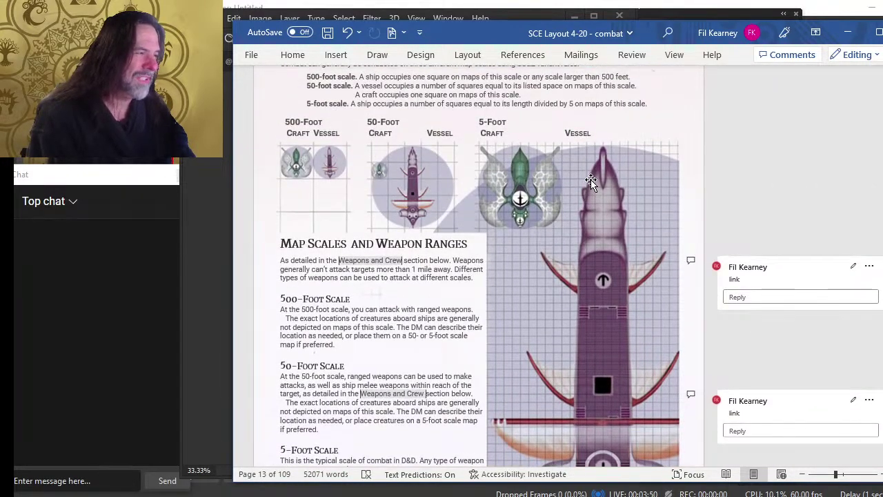
pyautogui.scroll(-4, 592, 178)
pyautogui.scroll(-3, 592, 178)
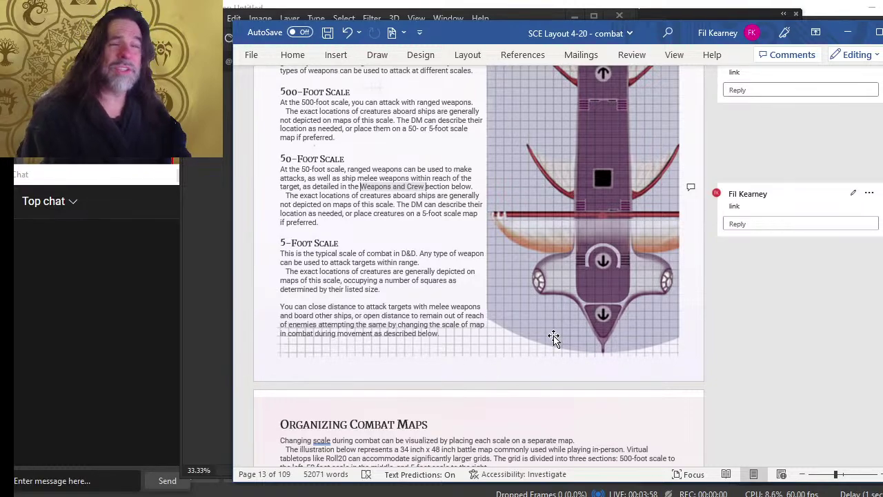
pyautogui.doubleClick(322, 441)
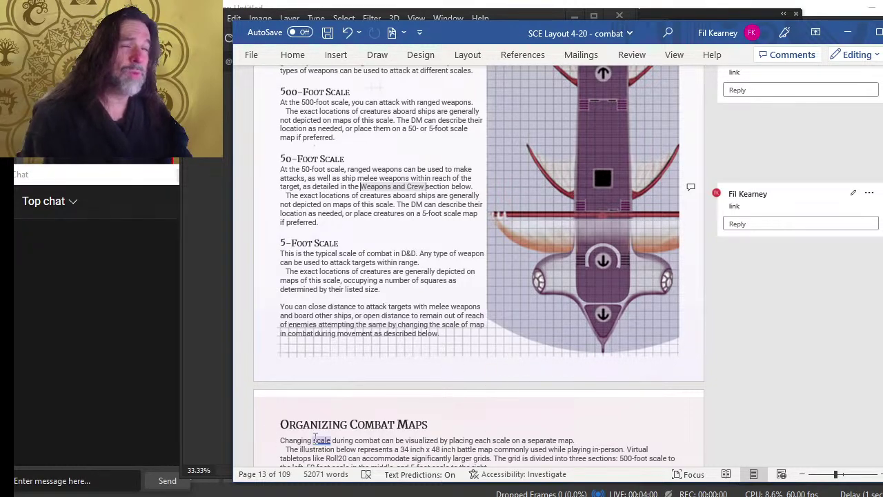
pyautogui.click(343, 439)
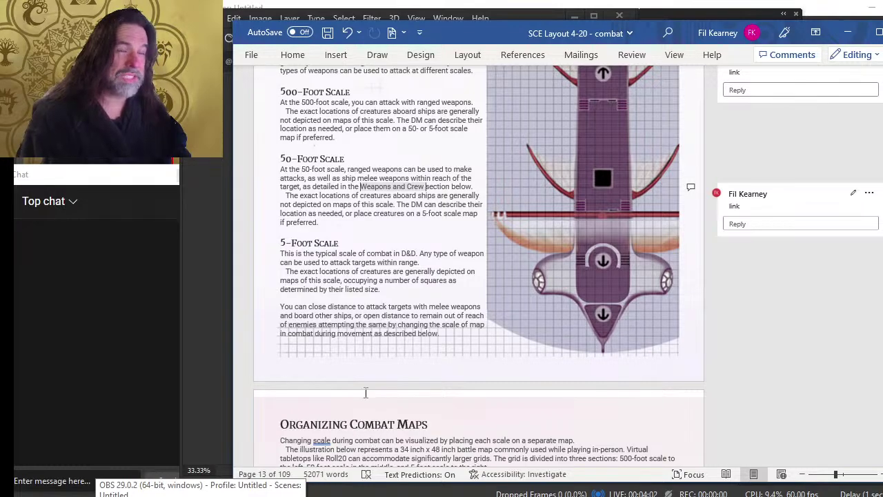
pyautogui.scroll(4, 345, 414)
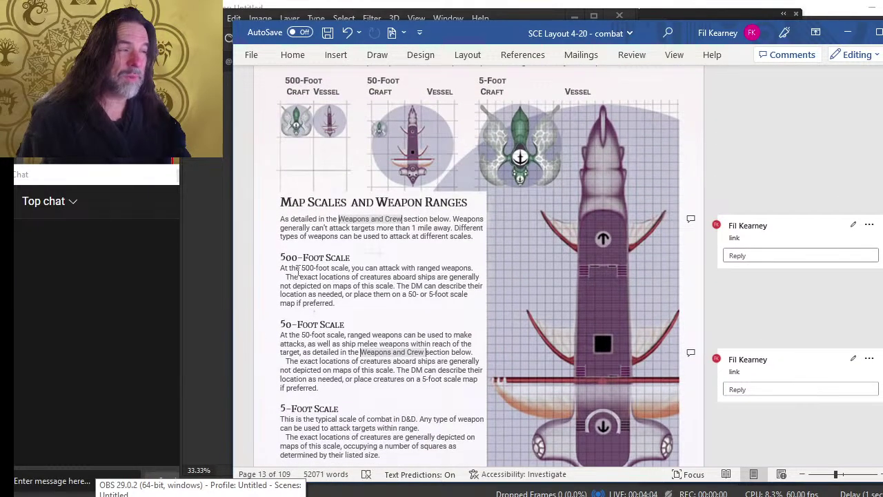
pyautogui.scroll(-15, 298, 271)
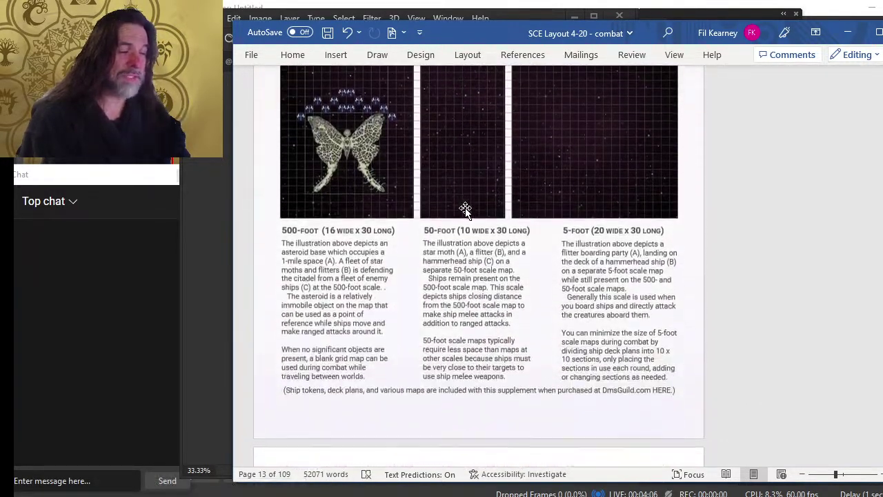
pyautogui.scroll(-1, 465, 209)
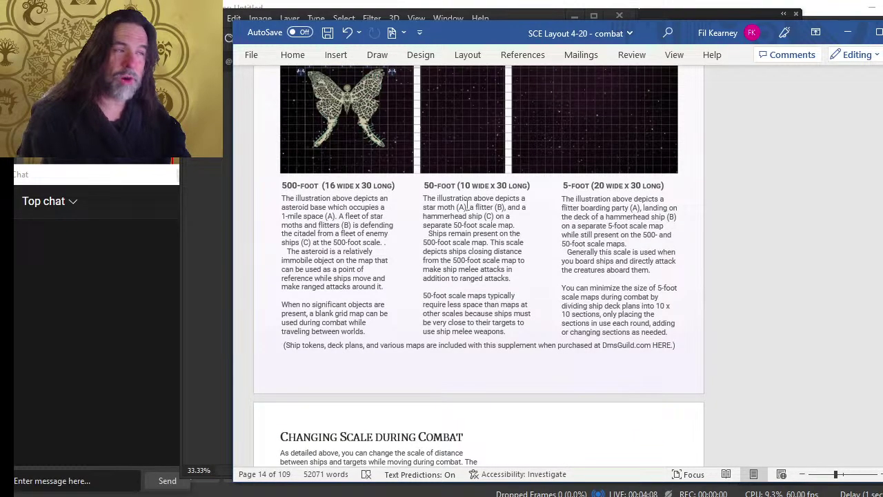
pyautogui.scroll(7, 466, 205)
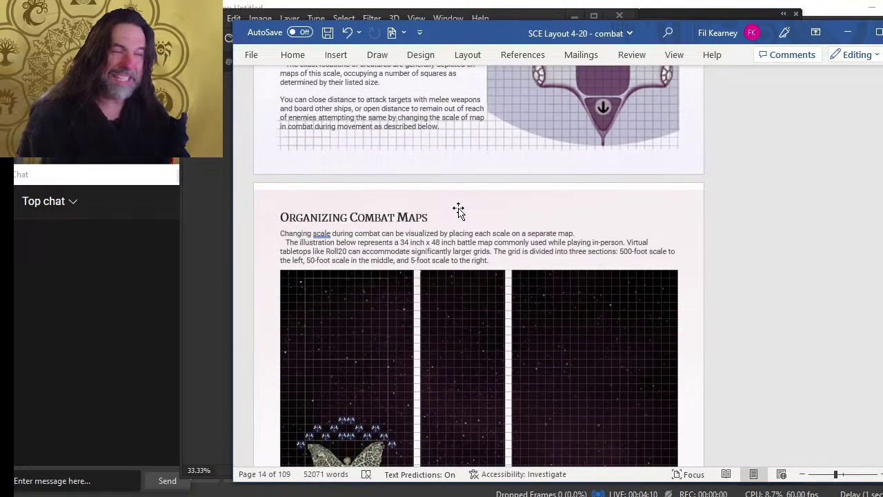
pyautogui.scroll(2, 459, 211)
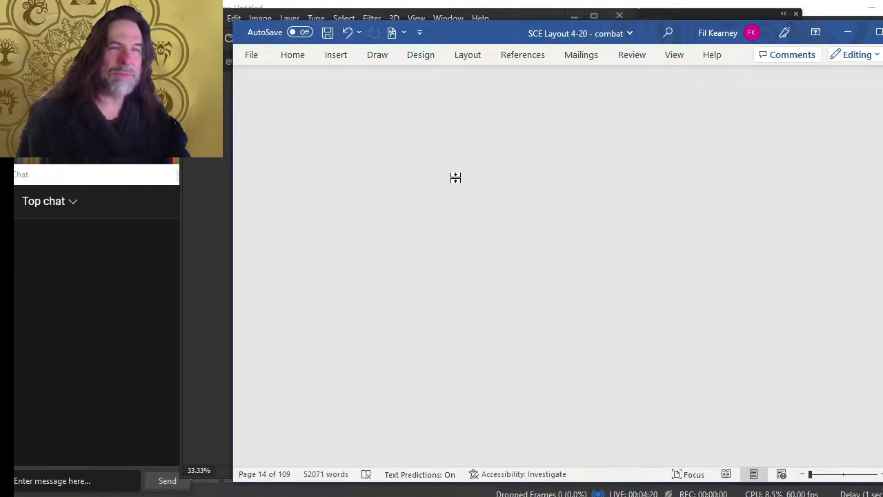
# Step: Scroll the thumbnail overview to the final pages (Page 61), then bring the Photoshop cover forward
pyautogui.scroll(-3, 499, 315)
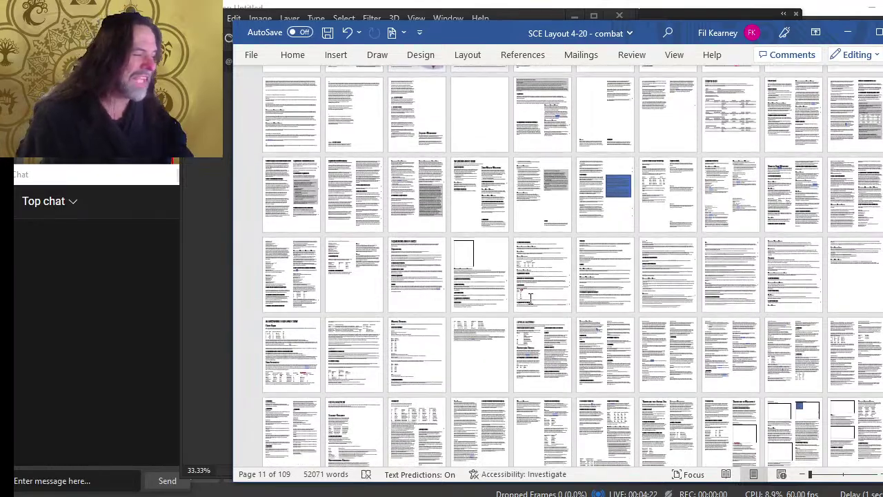
pyautogui.scroll(-3, 500, 314)
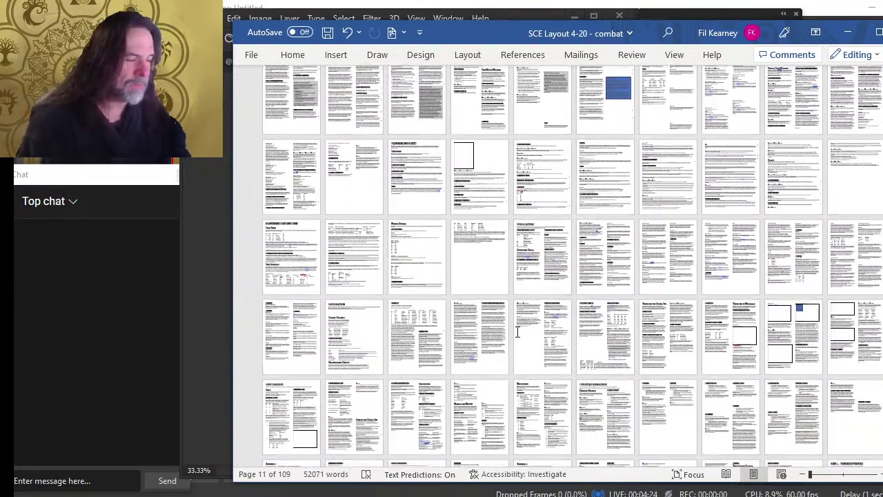
pyautogui.scroll(-3, 545, 317)
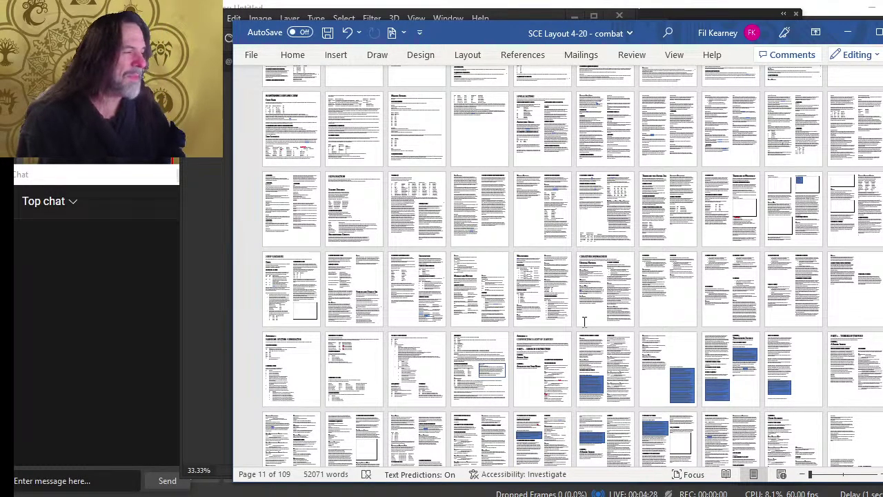
pyautogui.scroll(-3, 583, 322)
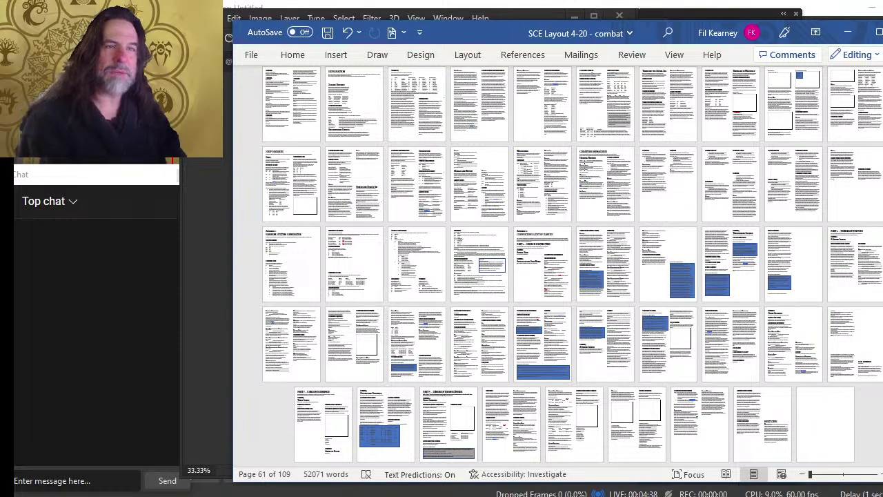
pyautogui.hotkey('alt', 'Tab')
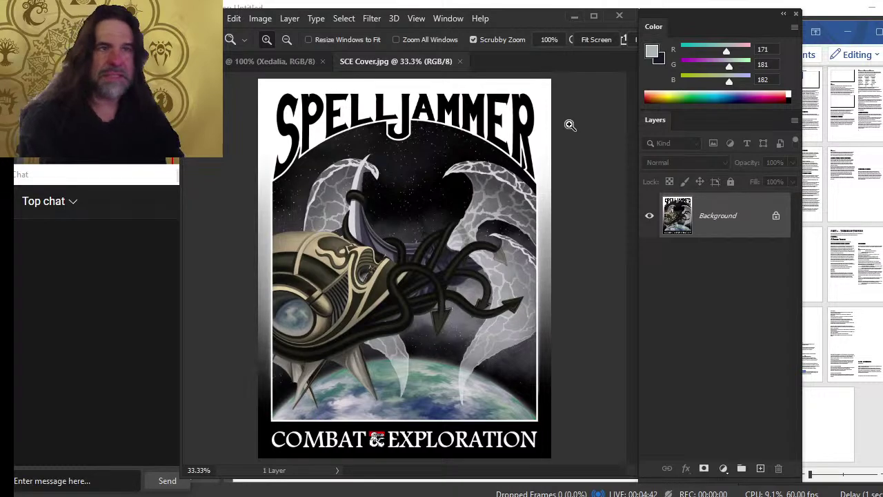
pyautogui.hotkey('alt', 'Tab')
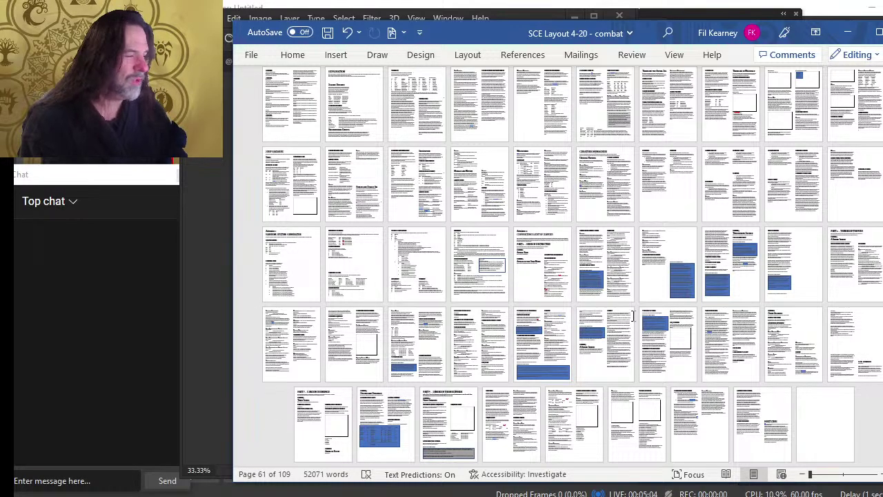
# Step: Zoom into full-size pages and scroll back up to the Ship Facing and Maneuvering section
pyautogui.scroll(2, 636, 122)
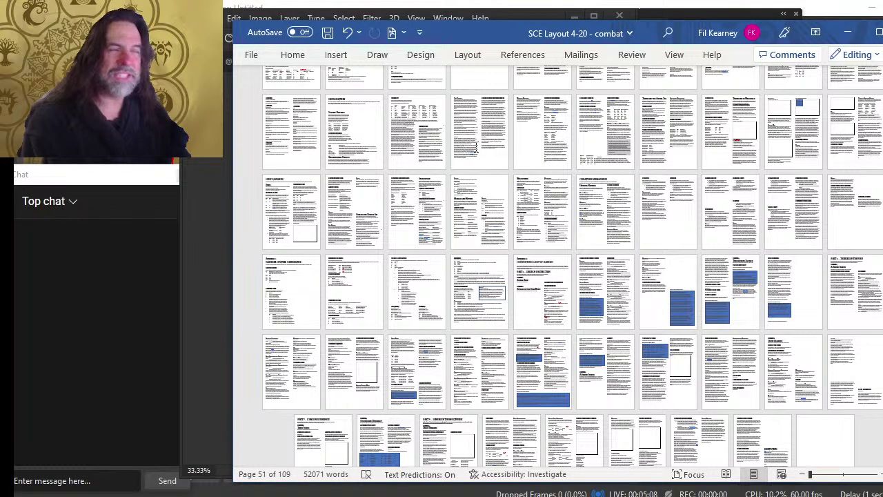
pyautogui.scroll(5, 476, 146)
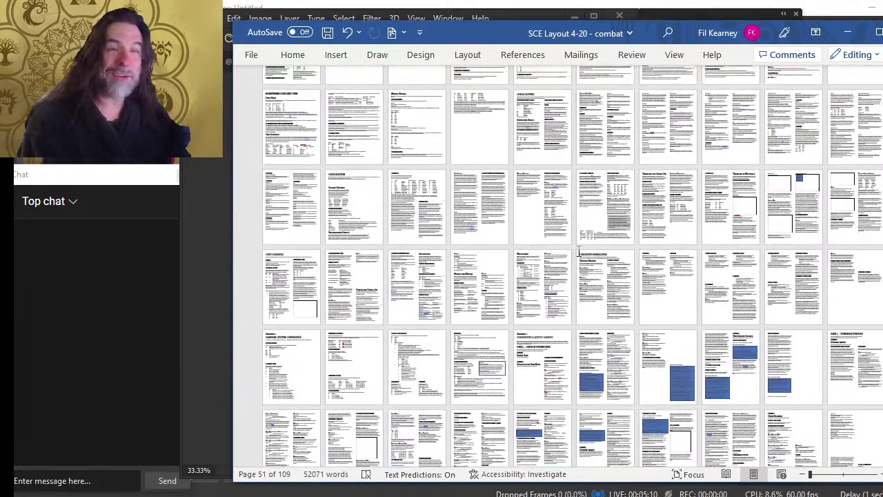
pyautogui.scroll(5, 579, 253)
pyautogui.scroll(3, 664, 168)
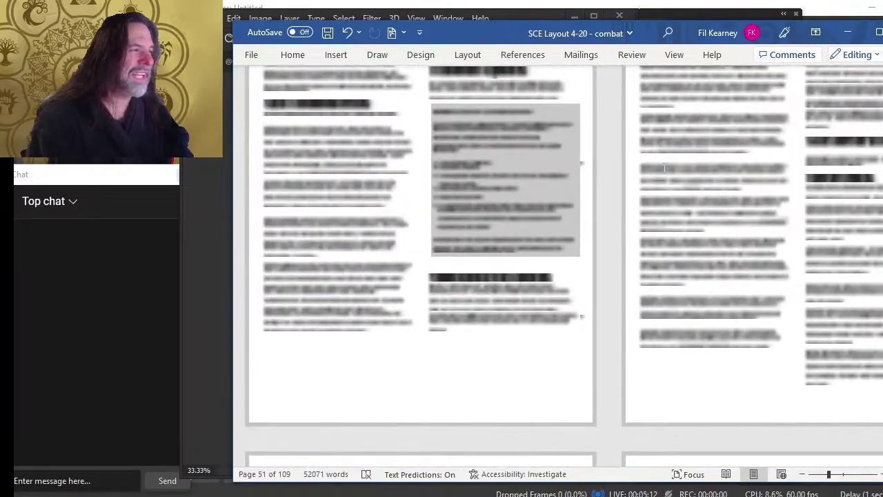
pyautogui.scroll(10, 605, 261)
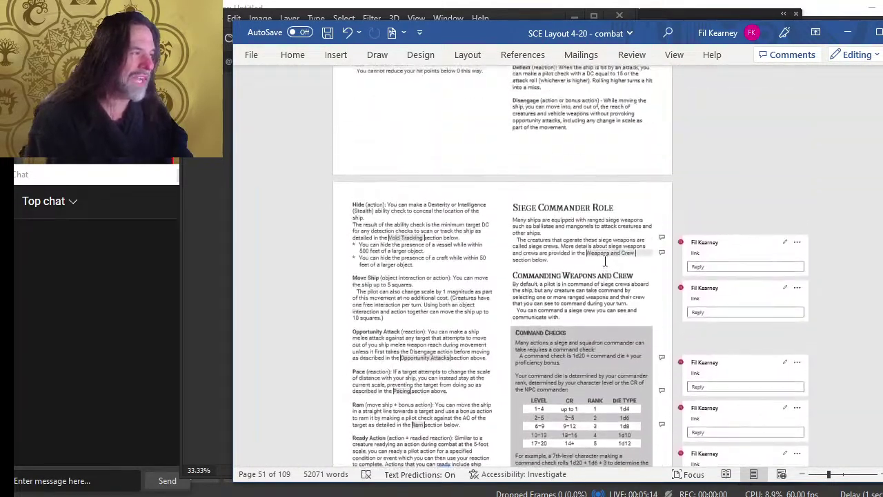
pyautogui.scroll(15, 605, 261)
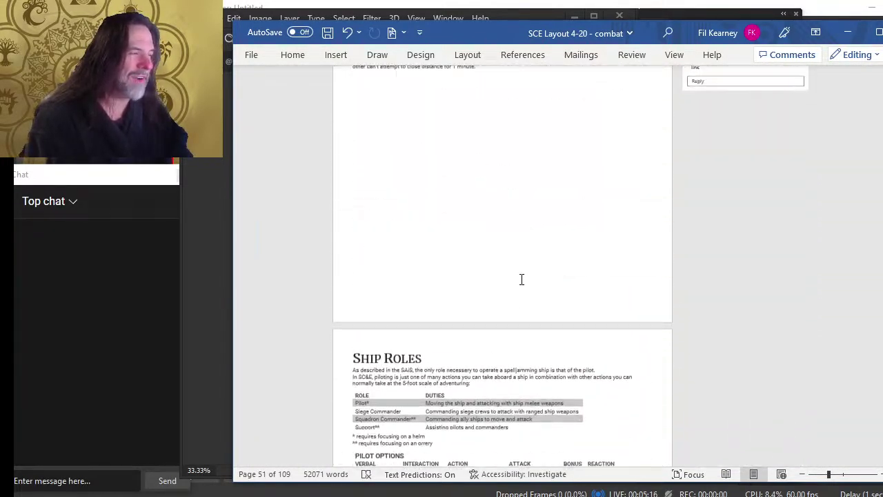
pyautogui.scroll(15, 521, 279)
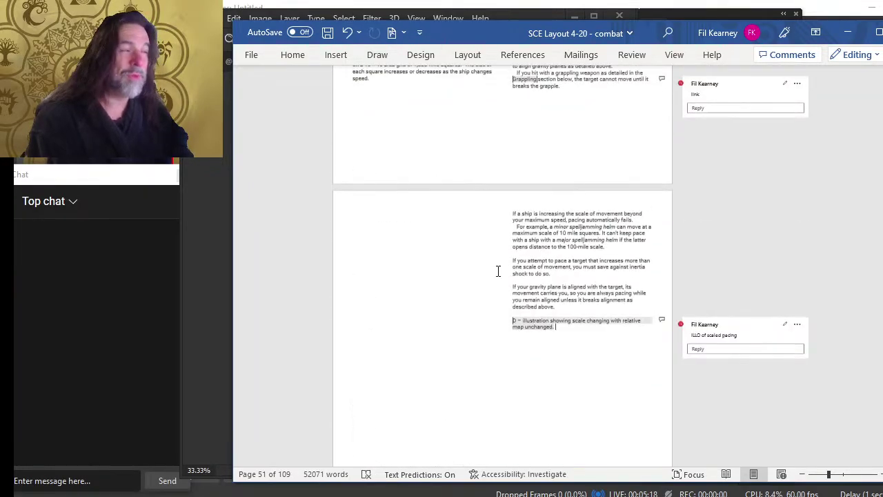
pyautogui.scroll(15, 497, 271)
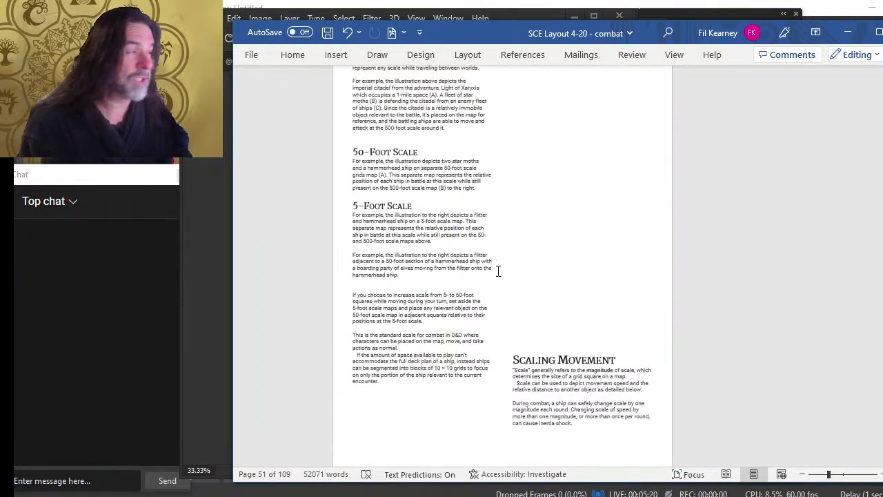
pyautogui.scroll(15, 497, 271)
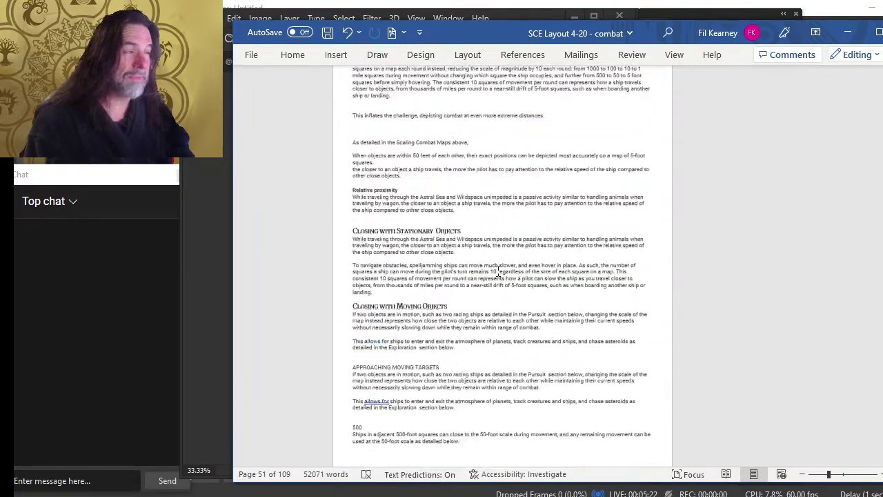
pyautogui.scroll(15, 497, 271)
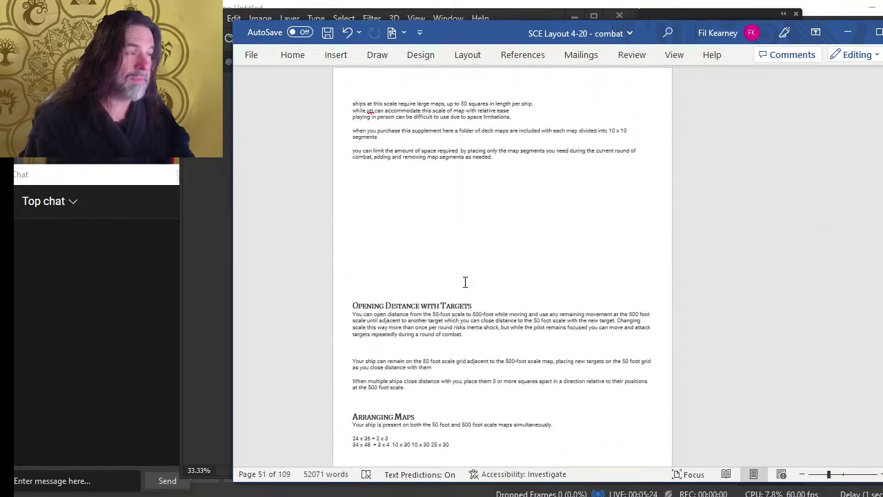
pyautogui.scroll(15, 466, 282)
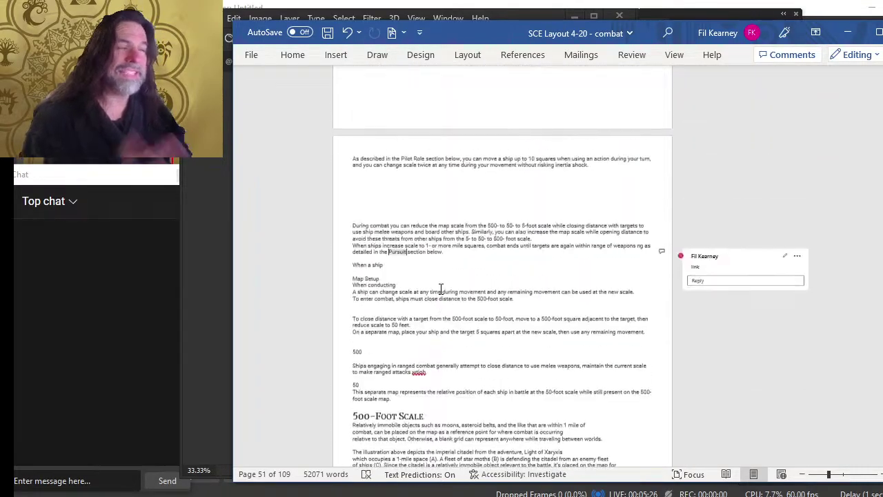
pyautogui.scroll(15, 448, 276)
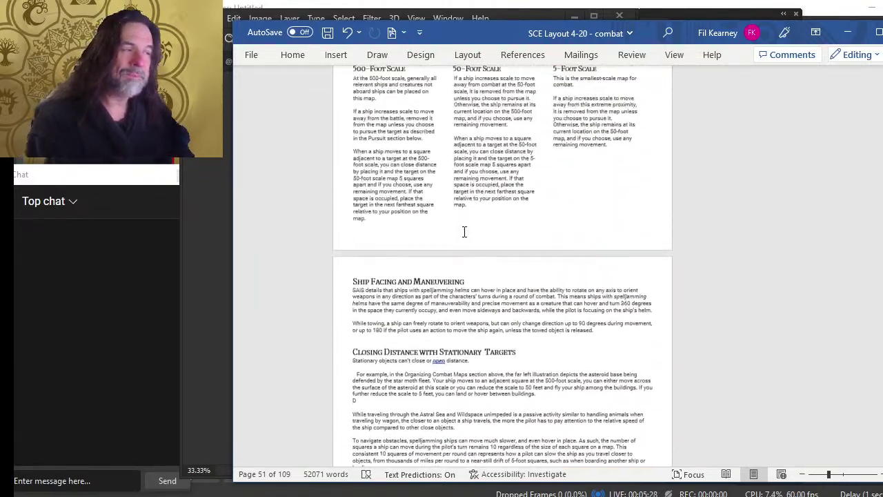
# Step: Inspect the 500-, 50- and 5-foot caption text boxes under Organizing Combat Maps without editing them
pyautogui.scroll(5, 483, 228)
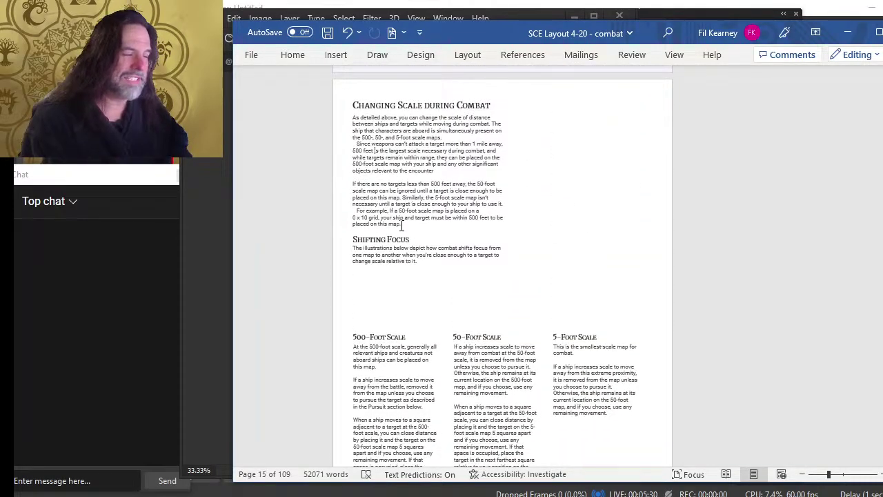
pyautogui.scroll(3, 536, 215)
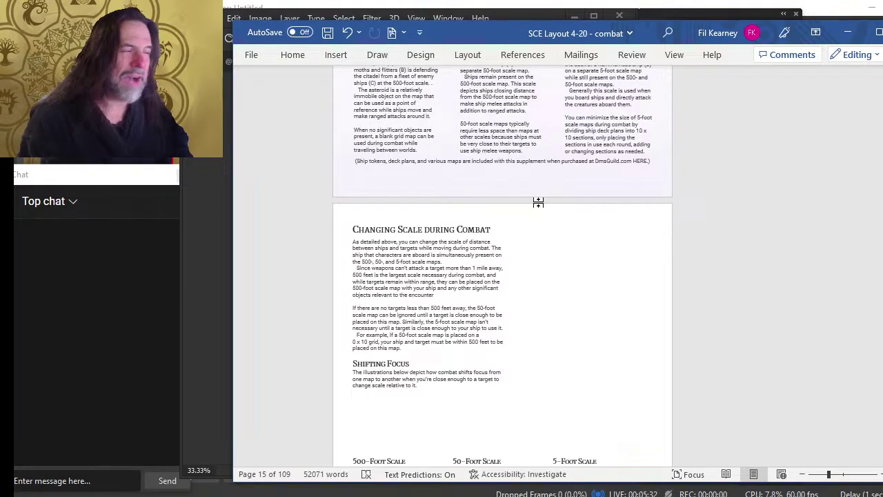
pyautogui.scroll(8, 538, 201)
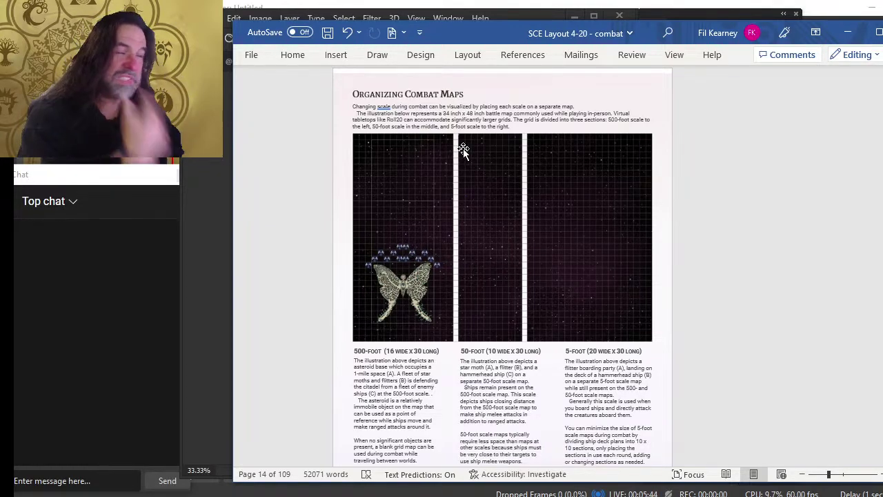
pyautogui.scroll(-1, 420, 191)
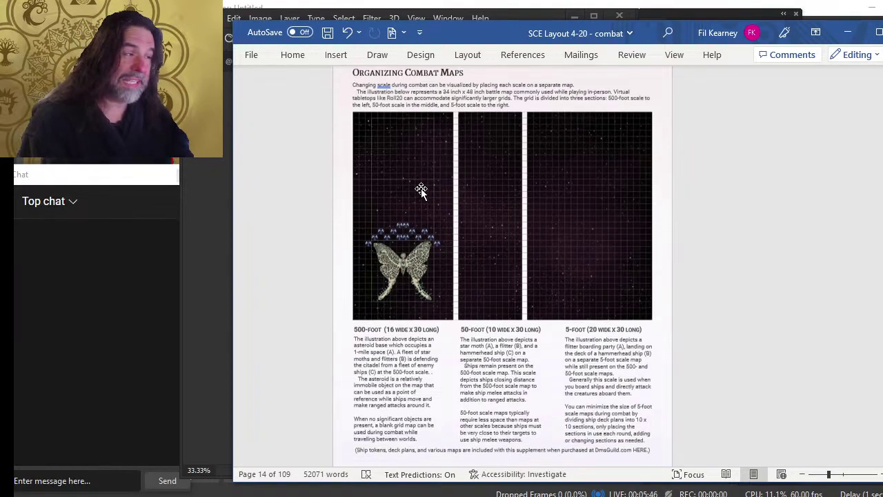
pyautogui.scroll(-4, 598, 181)
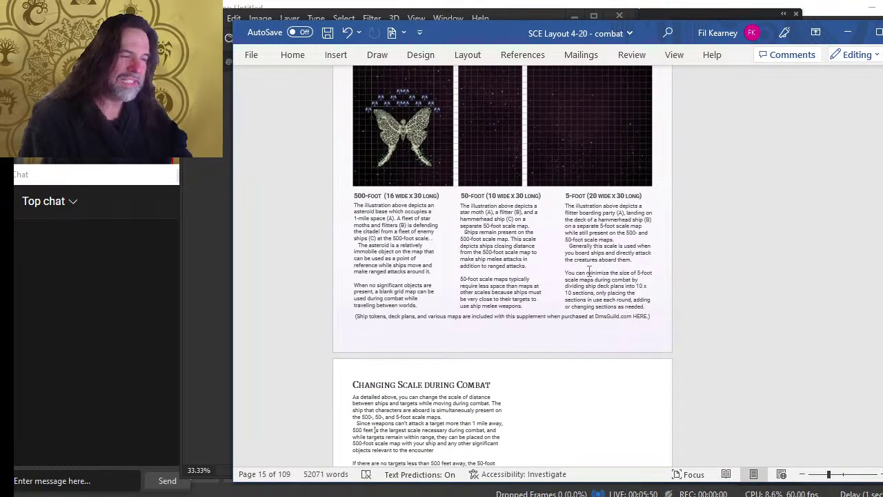
pyautogui.click(387, 279)
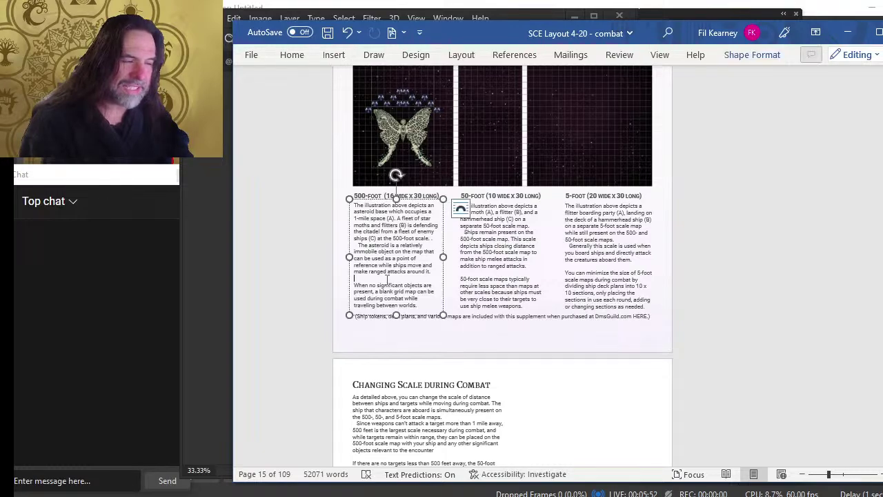
pyautogui.click(521, 270)
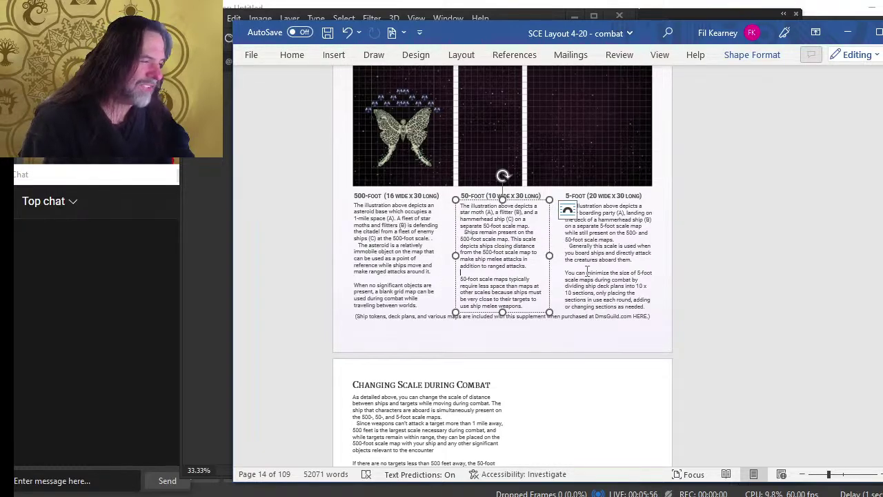
pyautogui.click(628, 274)
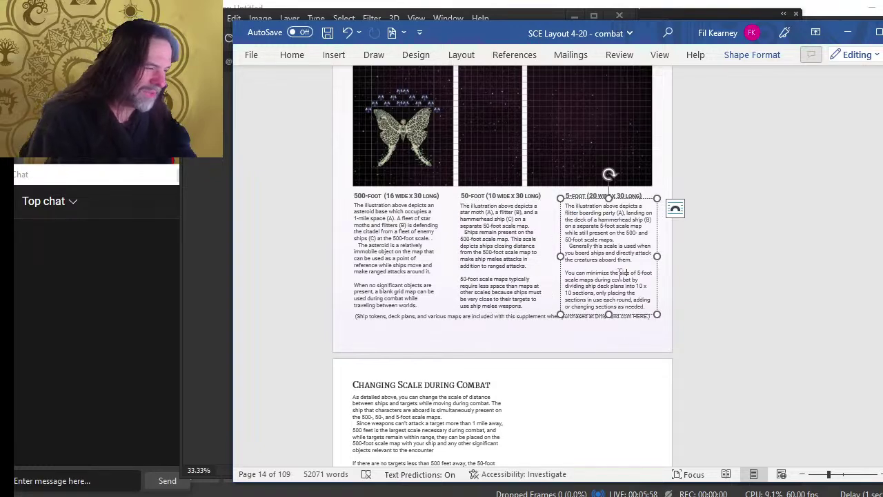
pyautogui.click(534, 327)
pyautogui.scroll(-3, 483, 317)
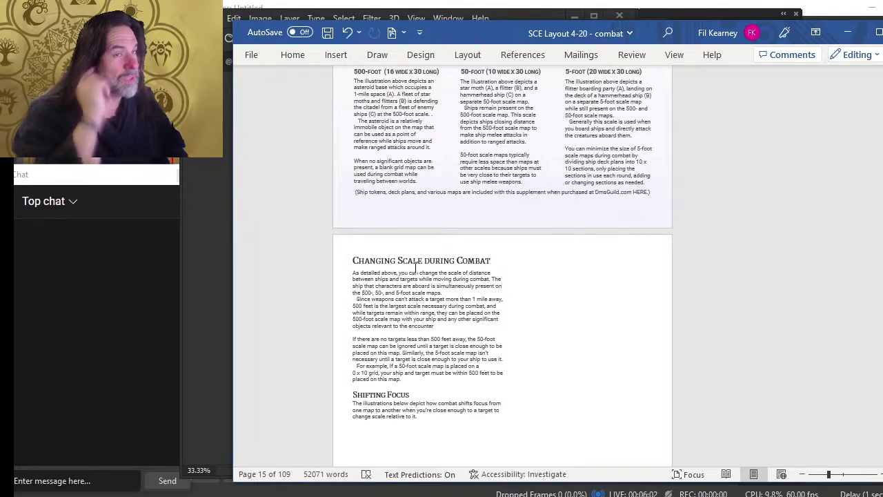
# Step: Close the SCE Cover.jpg image in Photoshop and return to the Word layout document
pyautogui.click(565, 483)
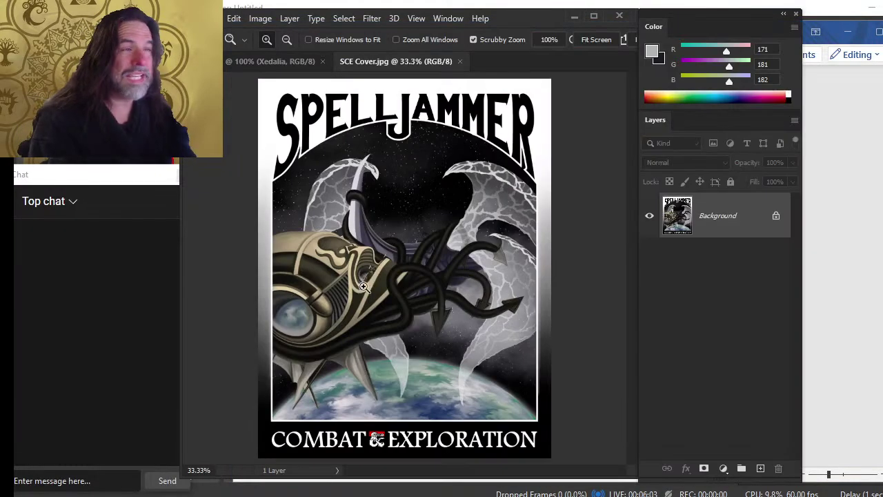
pyautogui.click(459, 62)
pyautogui.hotkey('alt', 'Tab')
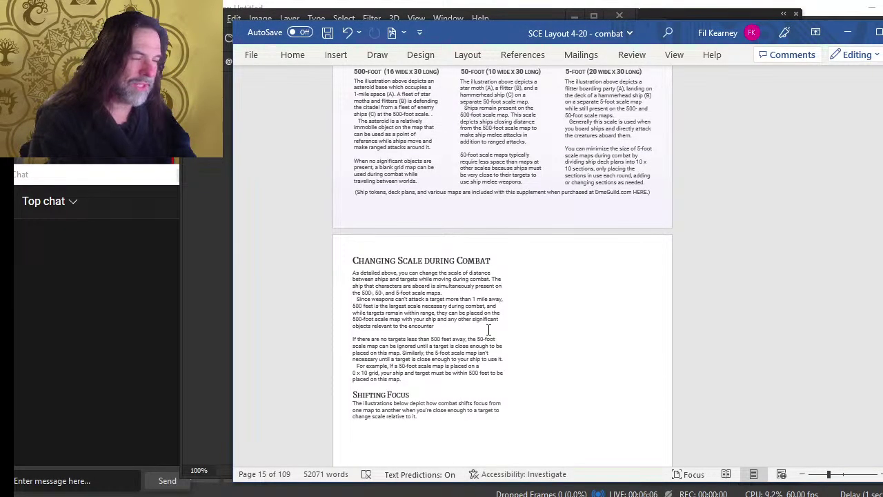
# Step: Scroll around page 15 to reread Changing Scale during Combat and Shifting Focus
pyautogui.scroll(-2, 489, 331)
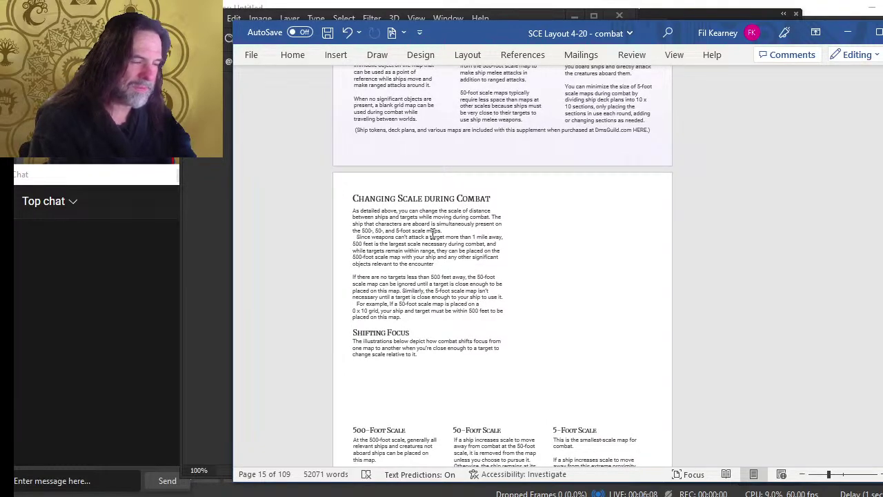
pyautogui.scroll(-5, 434, 233)
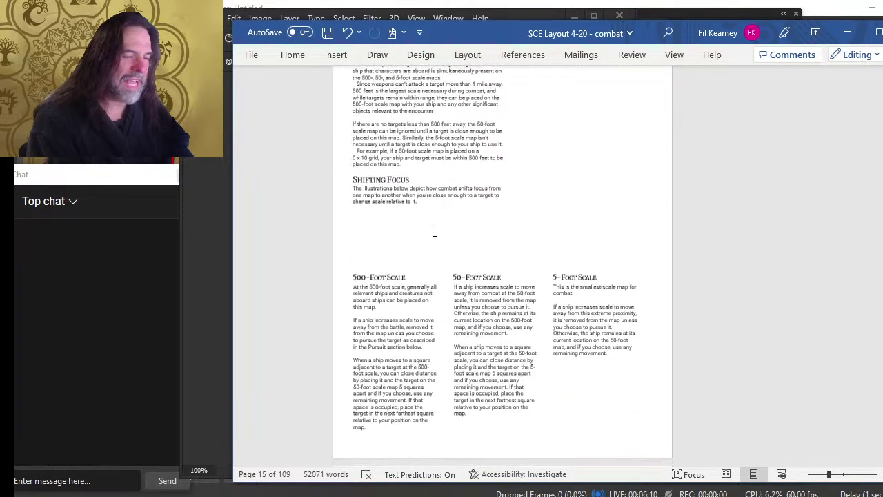
pyautogui.scroll(-3, 435, 232)
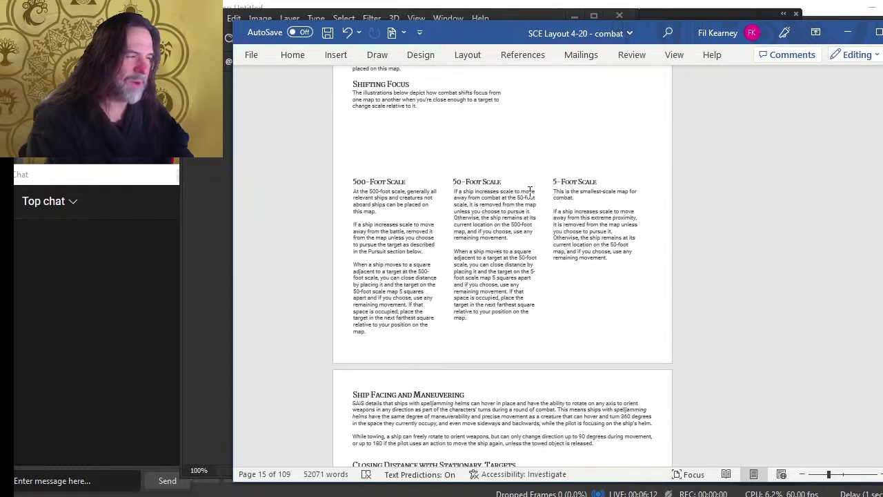
pyautogui.scroll(8, 621, 258)
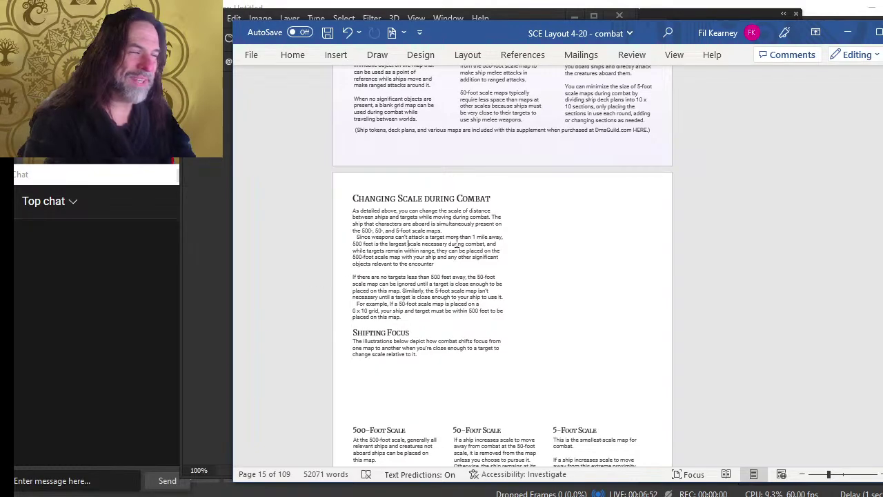
pyautogui.scroll(-1, 501, 228)
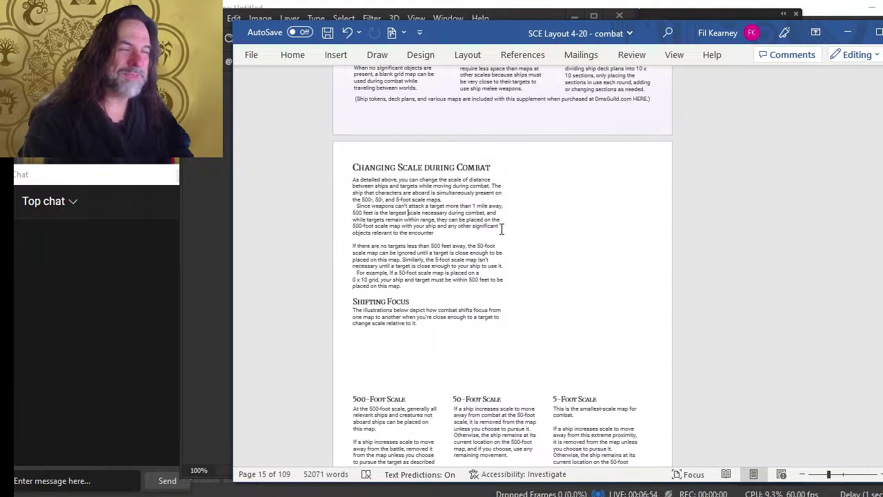
# Step: Check the context menus on the words 'during', 'and' and 'scale', dismissing each unchanged
pyautogui.rightClick(460, 187)
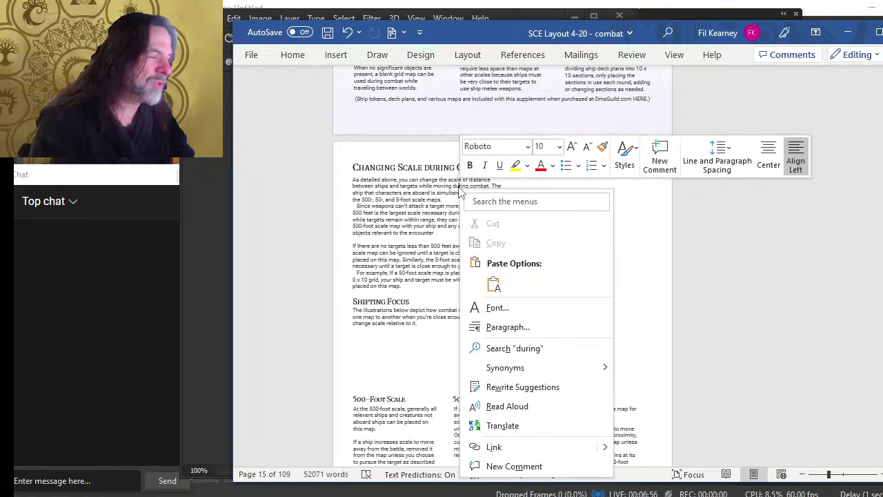
pyautogui.click(437, 201)
pyautogui.rightClick(444, 229)
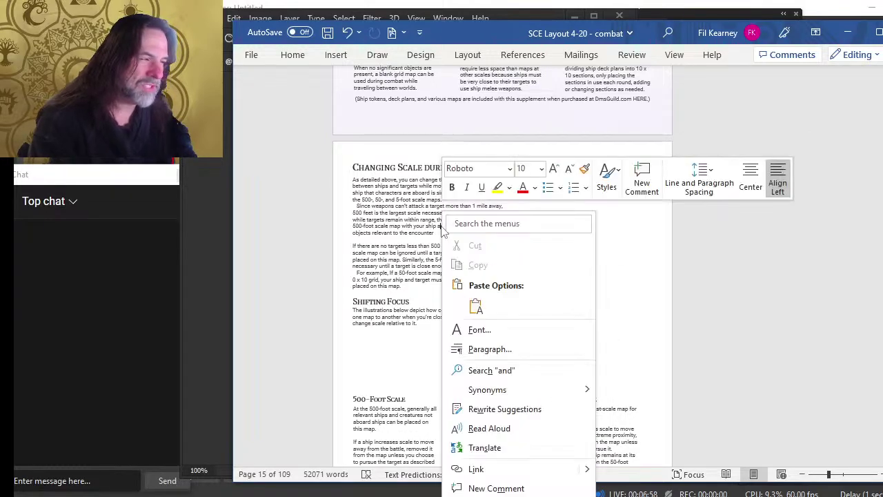
pyautogui.press('Escape')
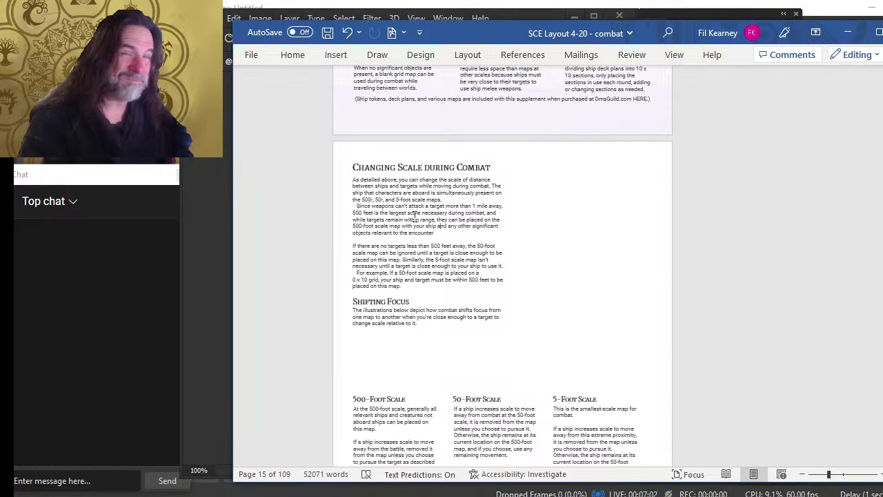
pyautogui.rightClick(415, 215)
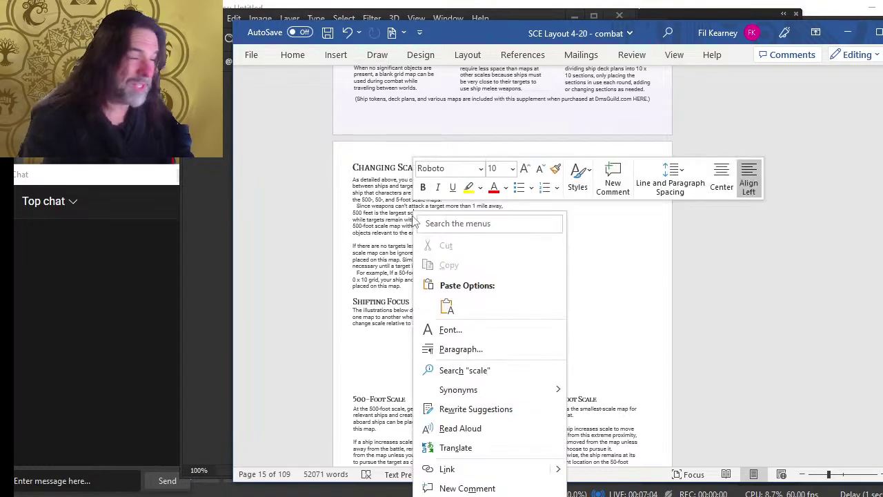
pyautogui.press('Escape')
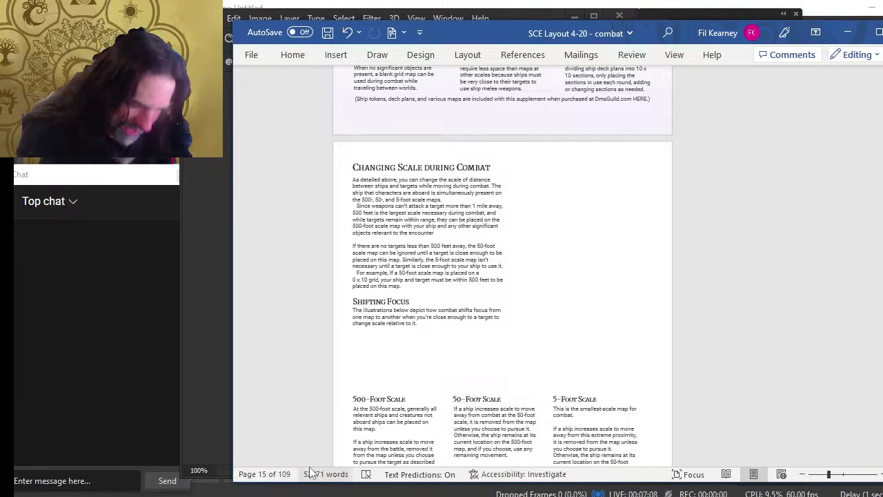
# Step: Open and leave the file home screen, then scroll down through the following combat pages
pyautogui.click(252, 56)
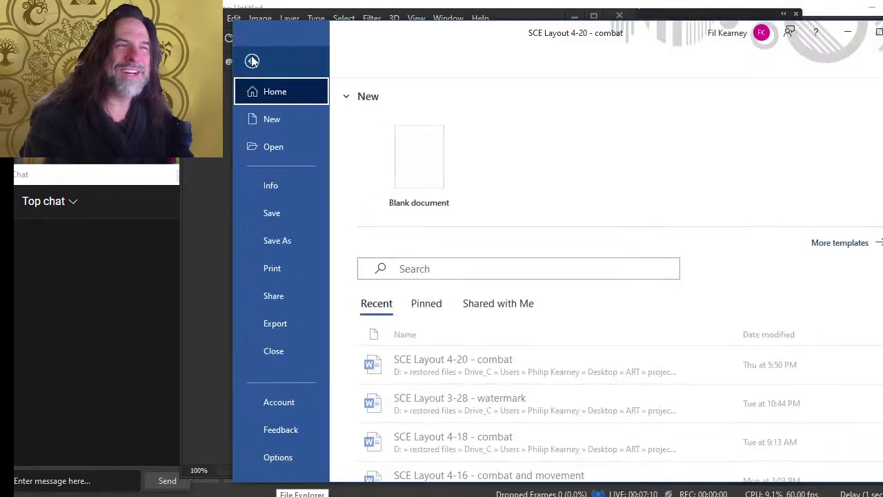
pyautogui.click(254, 62)
pyautogui.scroll(-10, 481, 284)
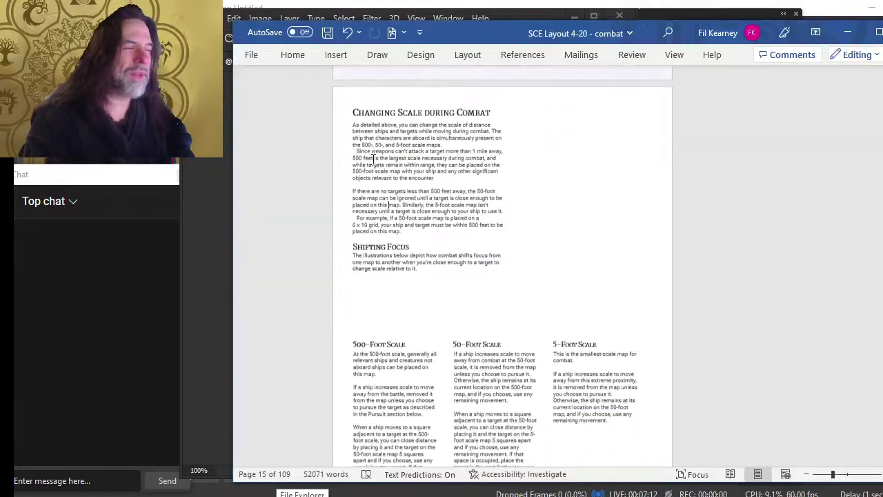
pyautogui.scroll(-15, 480, 285)
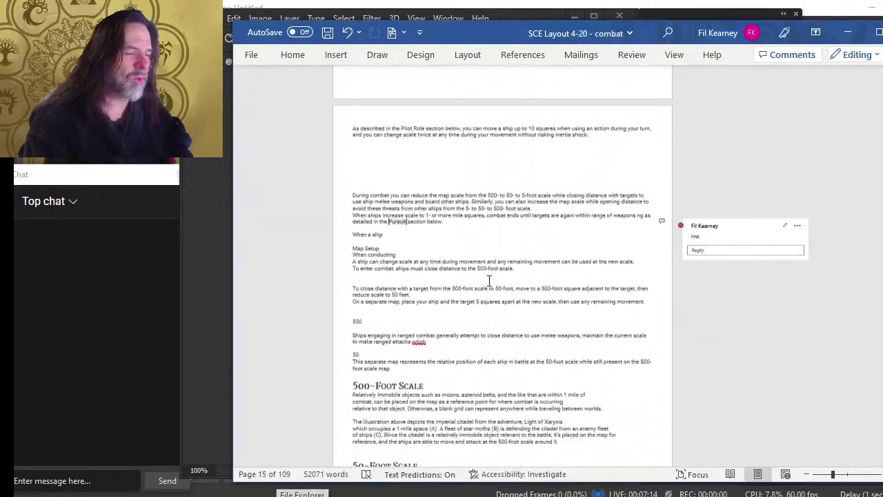
pyautogui.scroll(-12, 488, 274)
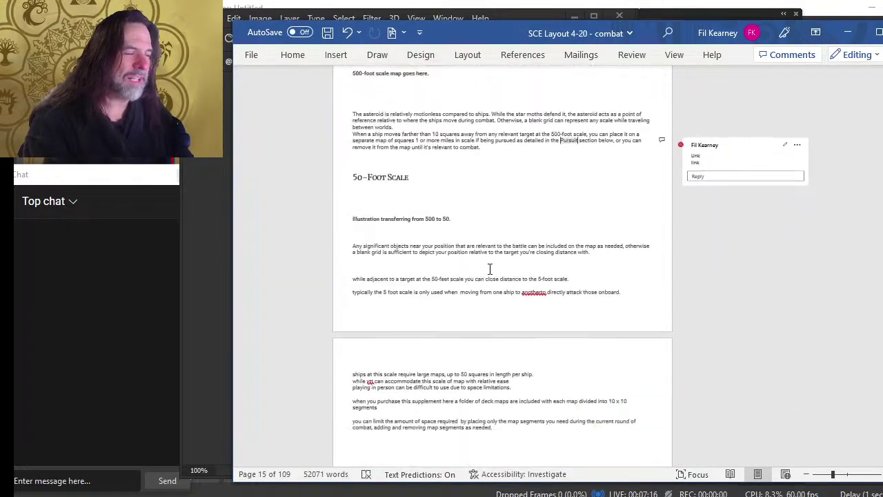
pyautogui.scroll(-6, 483, 252)
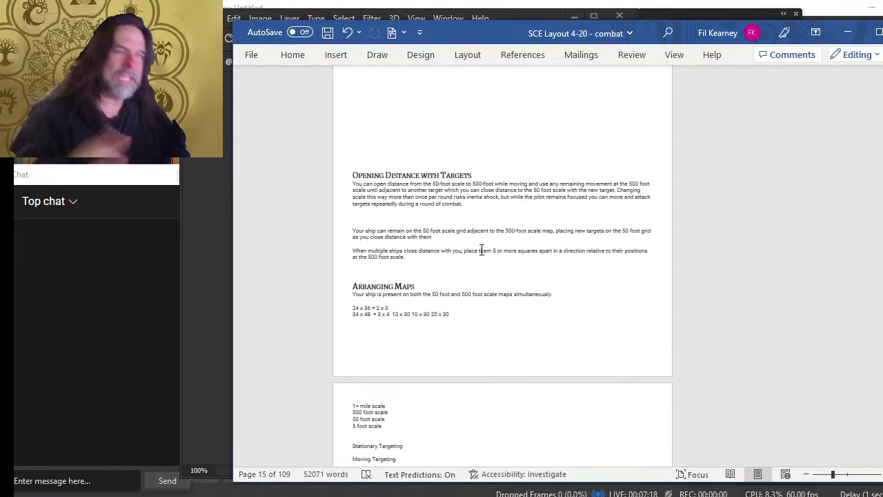
pyautogui.scroll(-2, 486, 253)
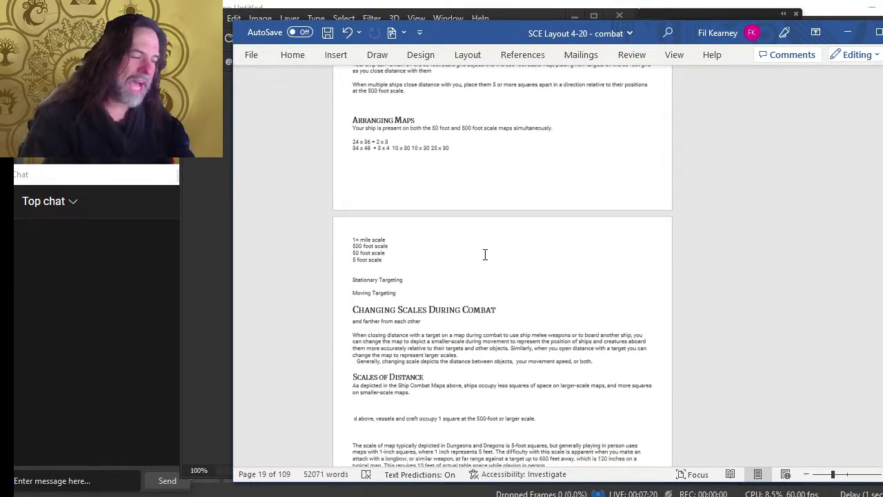
# Step: Scroll back to page 15's Changing Scale during Combat with its 500-, 50- and 5-foot columns
pyautogui.scroll(15, 467, 253)
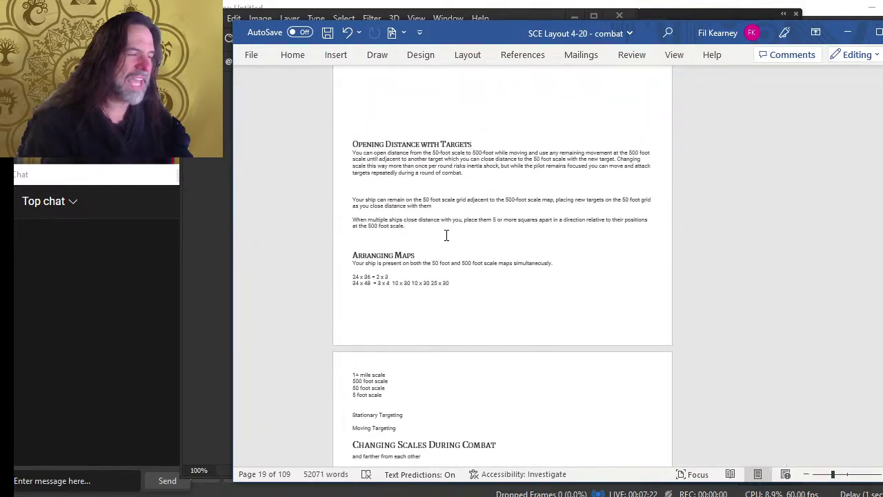
pyautogui.scroll(15, 457, 284)
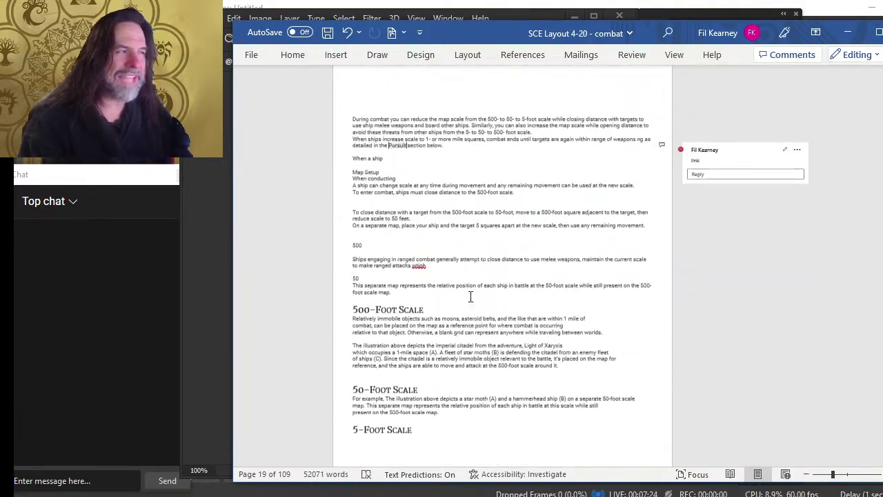
pyautogui.scroll(15, 472, 288)
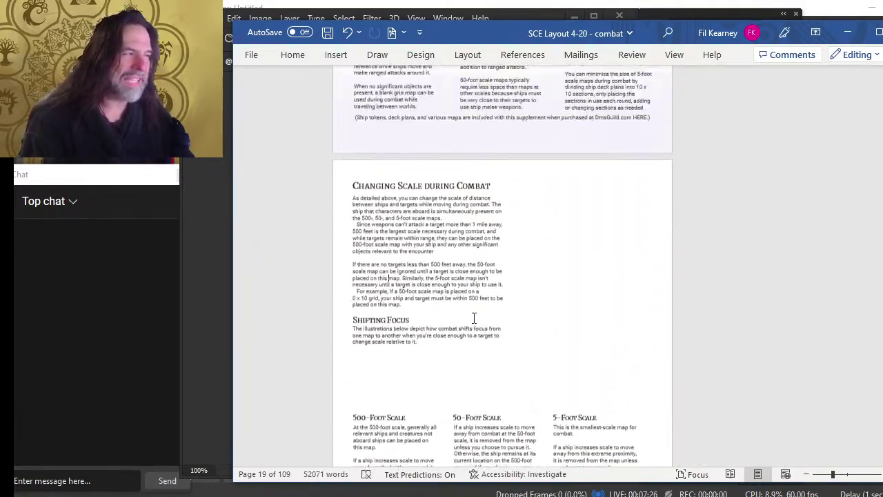
pyautogui.scroll(-10, 505, 305)
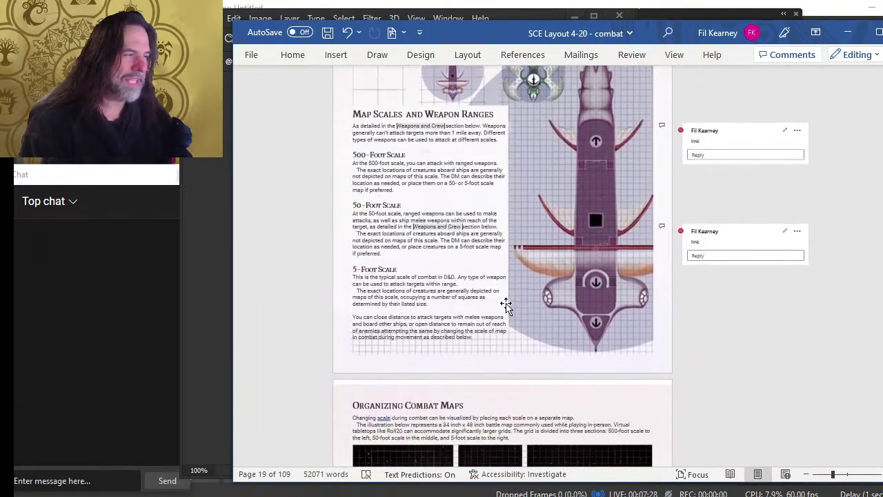
pyautogui.scroll(-5, 486, 276)
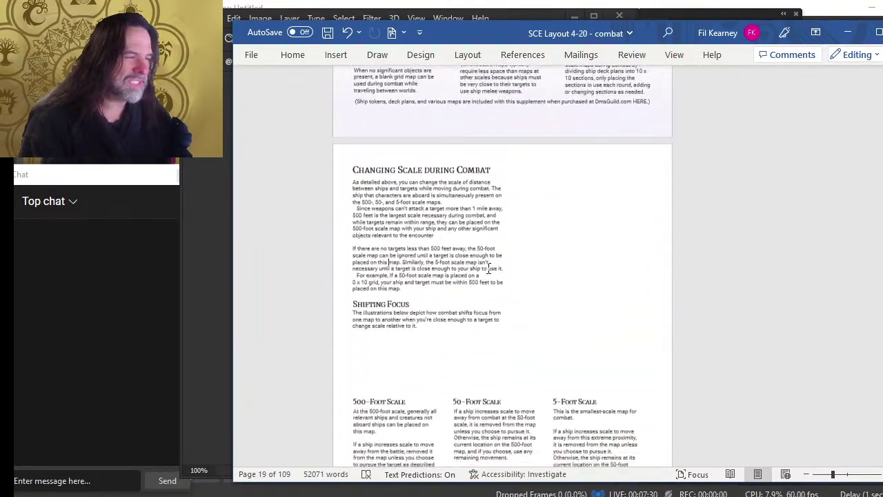
pyautogui.scroll(-6, 492, 268)
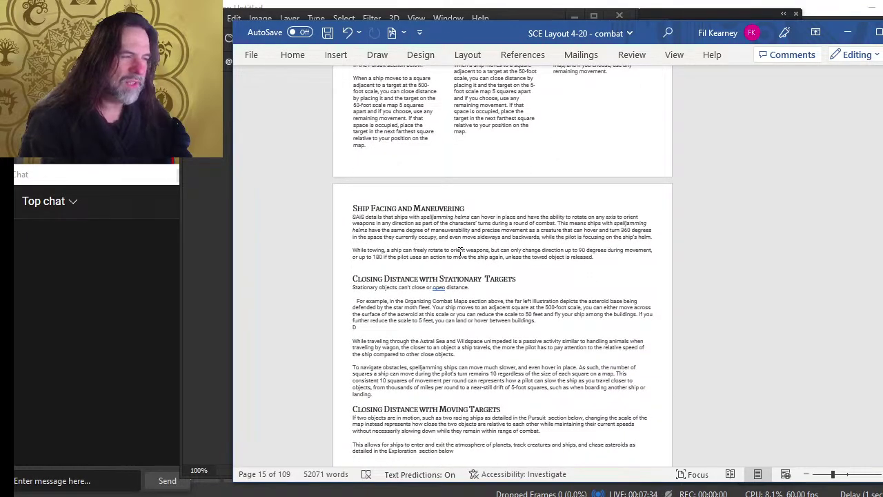
pyautogui.scroll(2, 460, 253)
pyautogui.scroll(4, 460, 252)
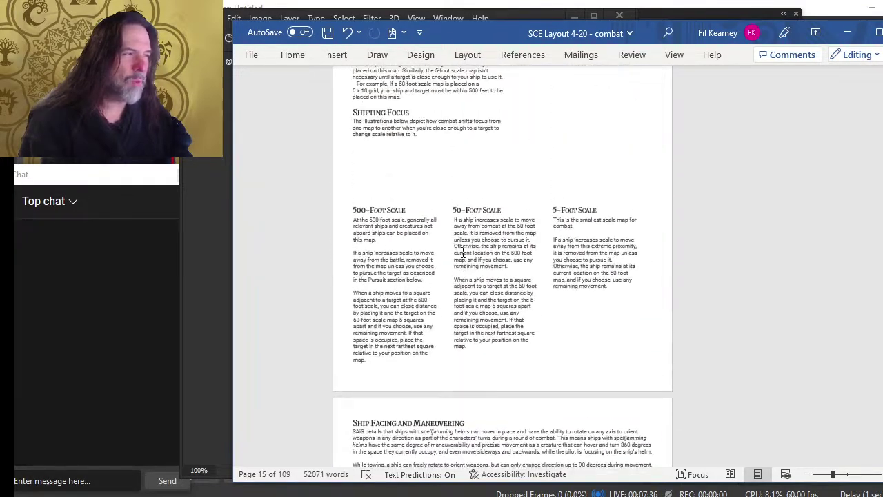
pyautogui.scroll(1, 428, 262)
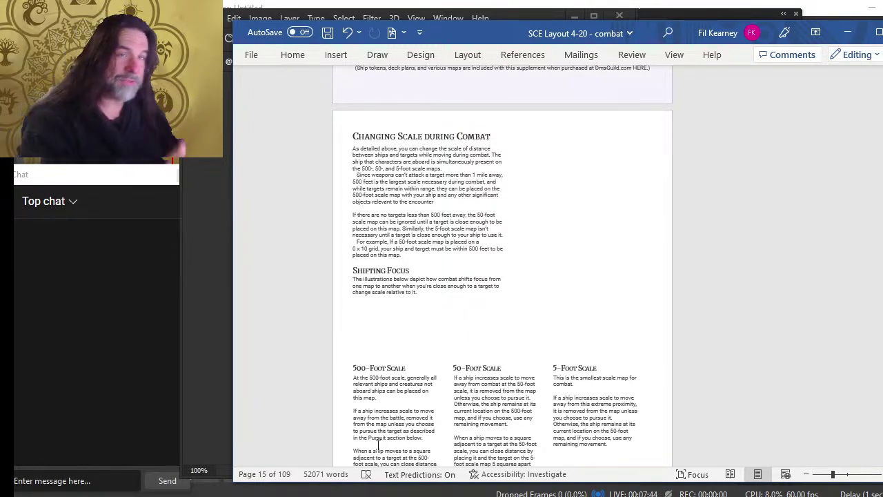
# Step: Flip briefly to Photoshop, then back in Word show Backstage listing SCE Layout 4-20 - combat
pyautogui.click(207, 473)
pyautogui.hotkey('alt', 'Tab')
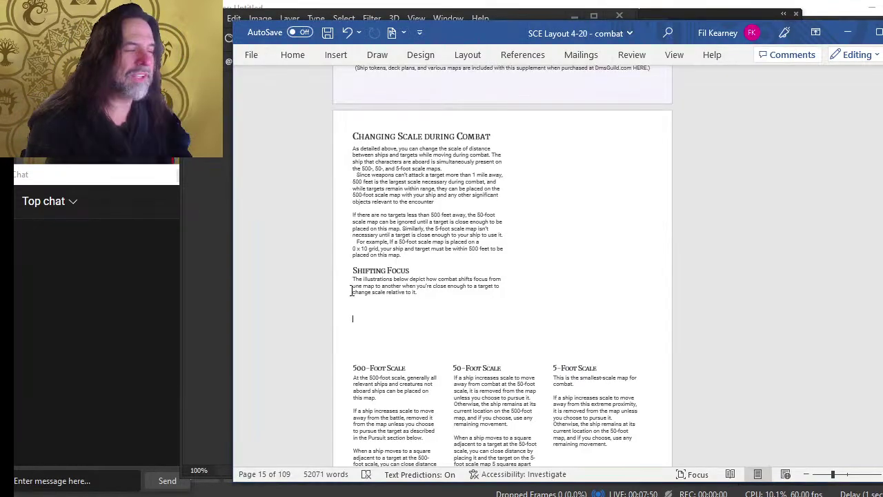
pyautogui.click(252, 53)
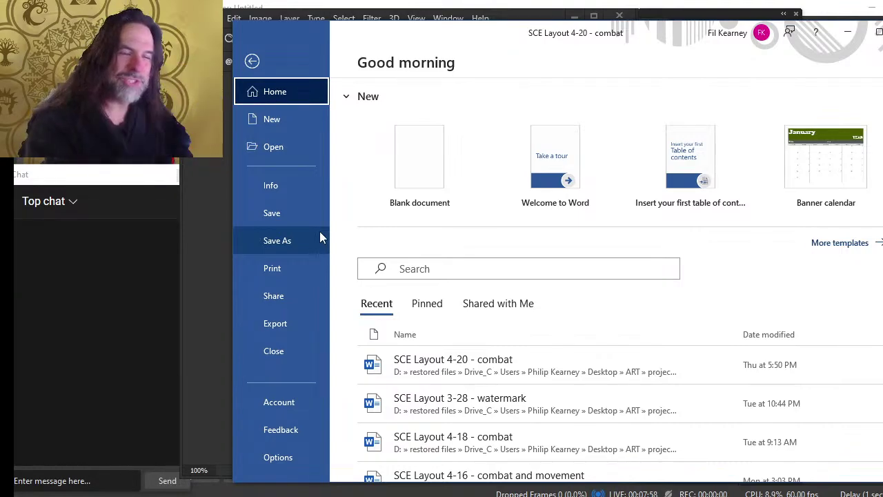
# Step: Set a current-page PDF export without markup, properties or tags, named 'SCE Layout 4-20 - scaling movment p 156'
pyautogui.click(294, 324)
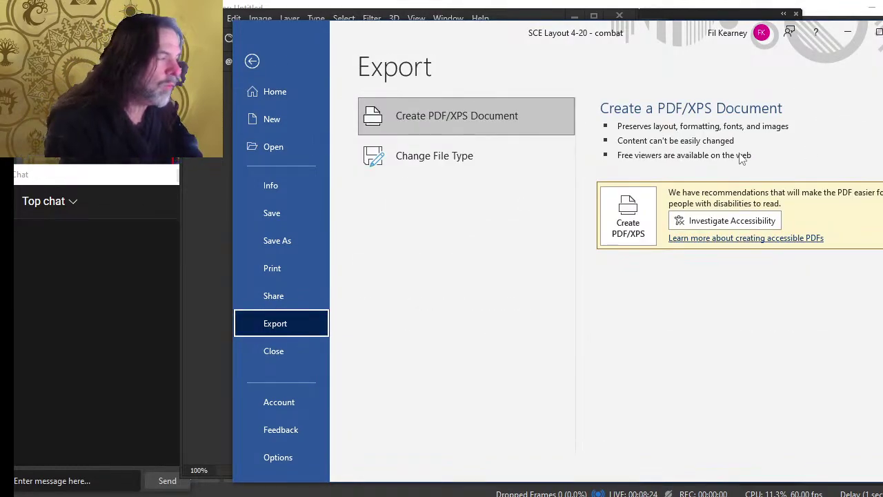
pyautogui.click(628, 216)
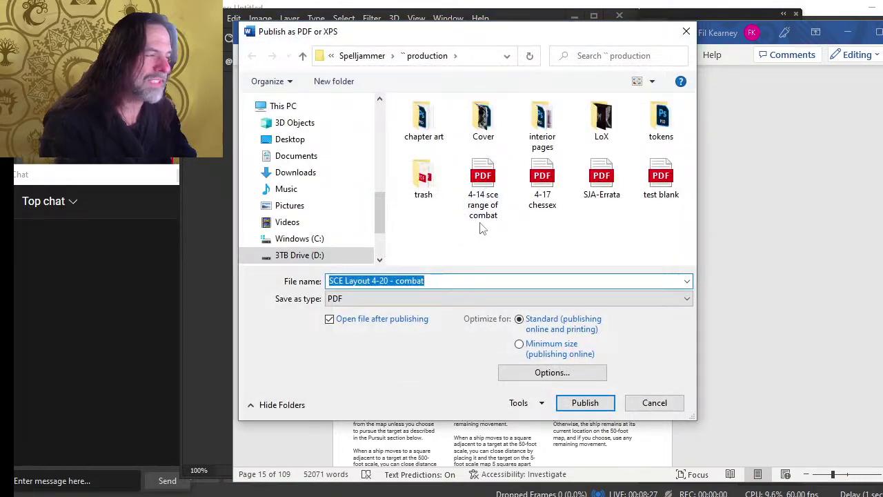
pyautogui.click(563, 372)
pyautogui.click(409, 122)
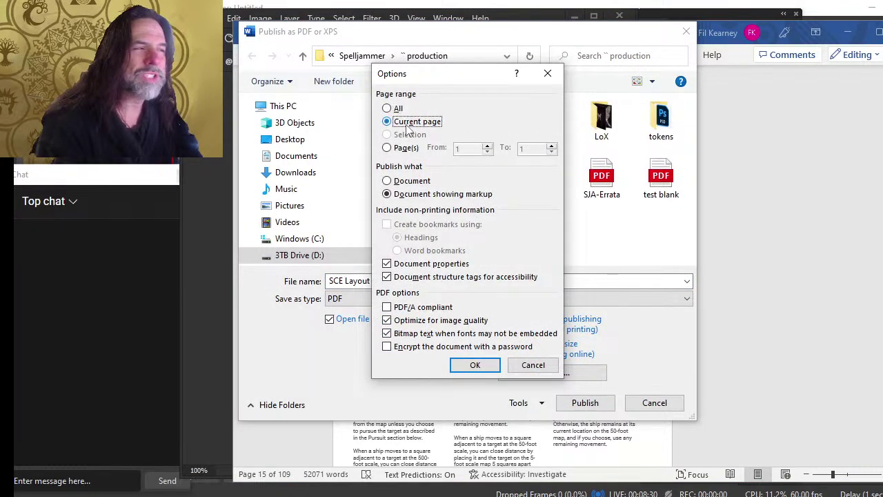
pyautogui.click(414, 184)
pyautogui.click(441, 265)
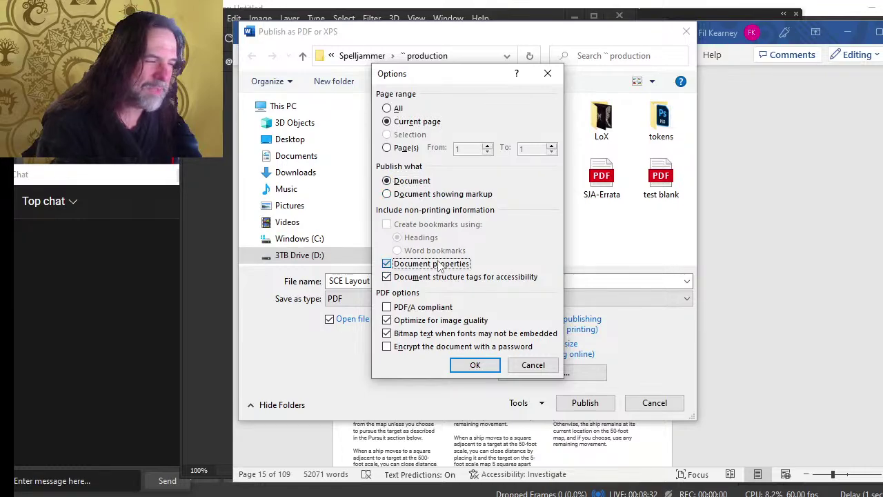
pyautogui.click(437, 280)
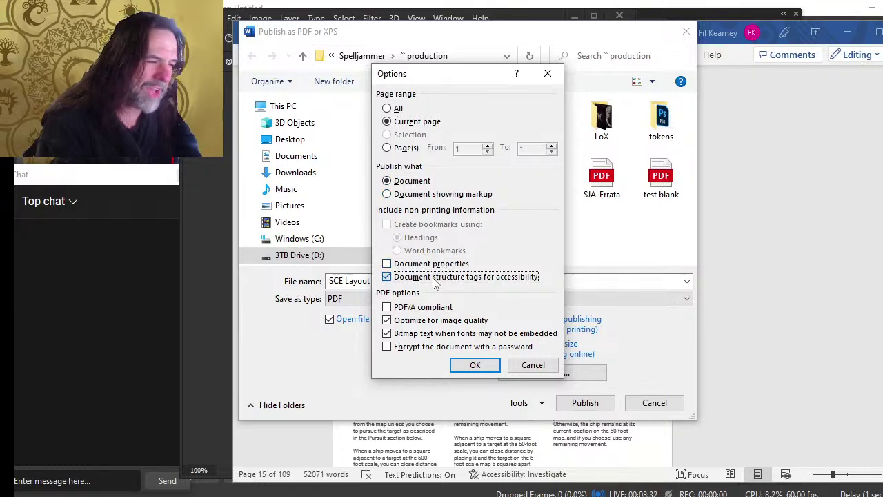
pyautogui.click(474, 366)
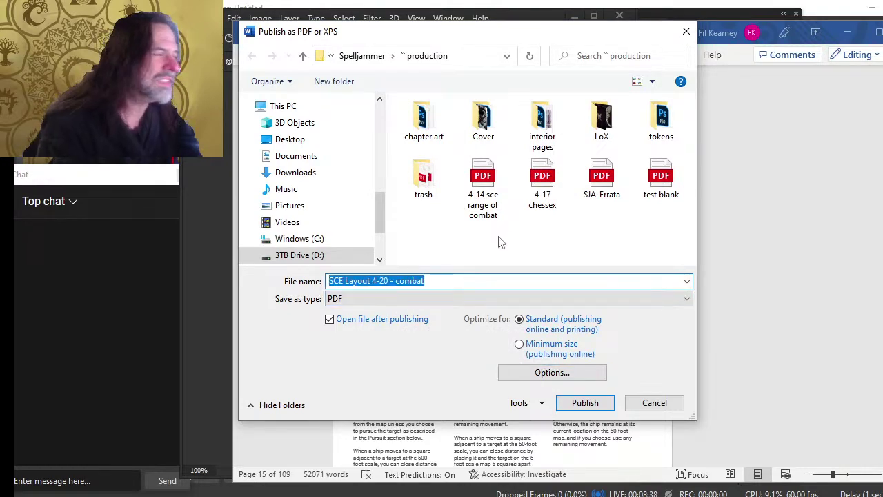
pyautogui.click(430, 282)
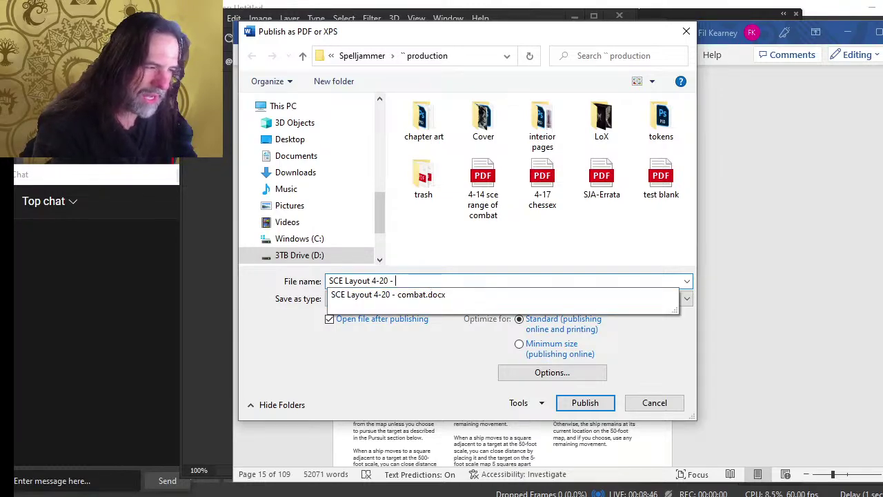
pyautogui.write('scaling mov')
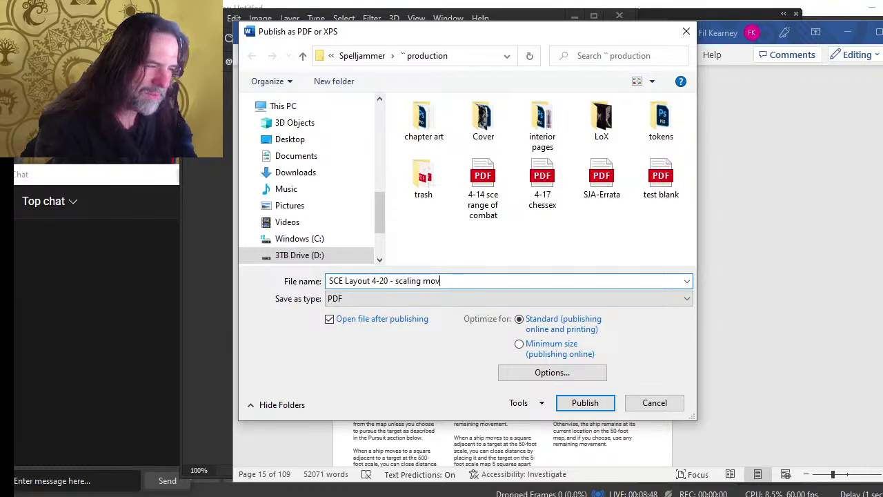
pyautogui.write('ment p')
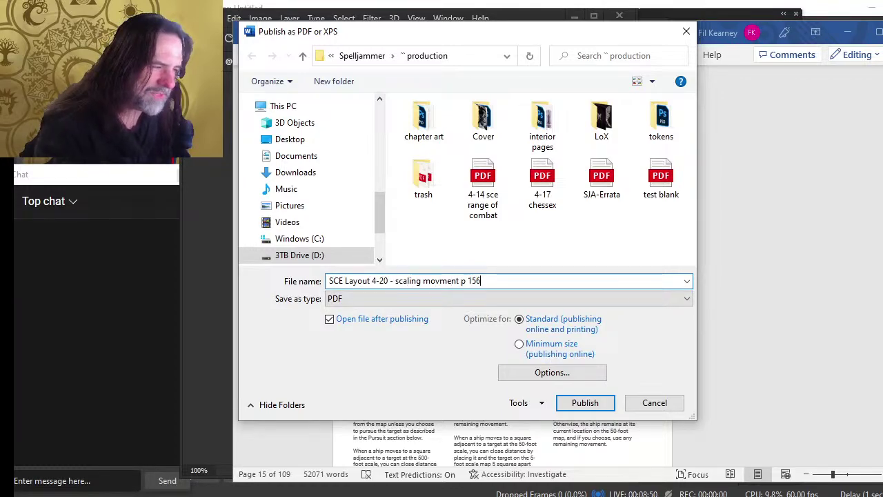
pyautogui.write(' 156')
# Step: Publish the PDF, then switch to Photoshop and bring up its Open dialog
pyautogui.press('Return')
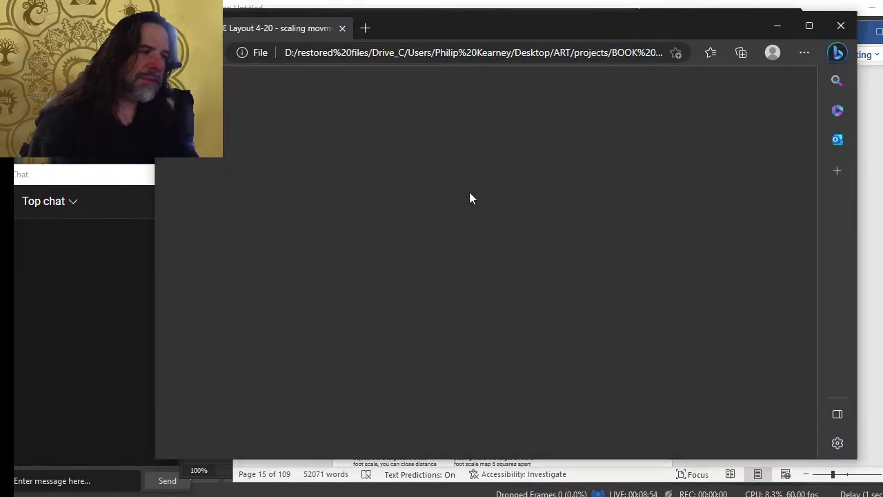
pyautogui.hotkey('alt', 'Tab')
pyautogui.hotkey('alt', 'Tab')
pyautogui.hotkey('alt', 'Tab')
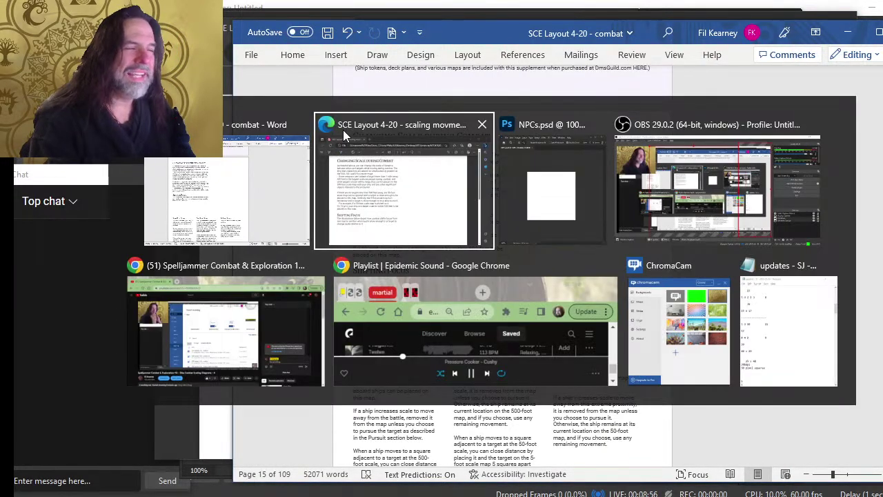
pyautogui.hotkey('alt', 'f')
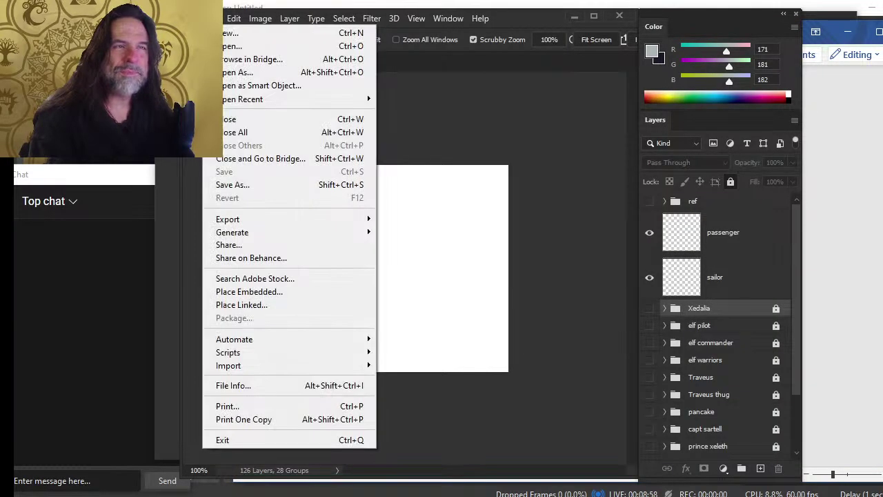
pyautogui.press('Right')
pyautogui.press('Left')
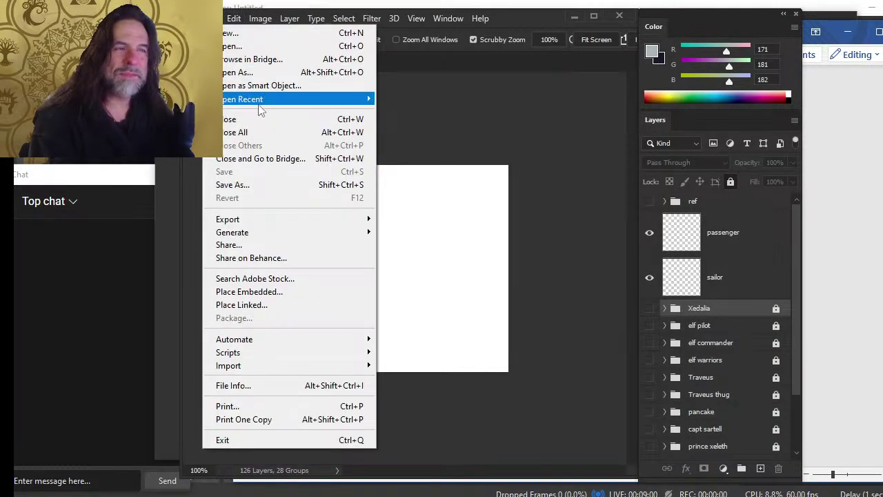
pyautogui.moveTo(260, 107)
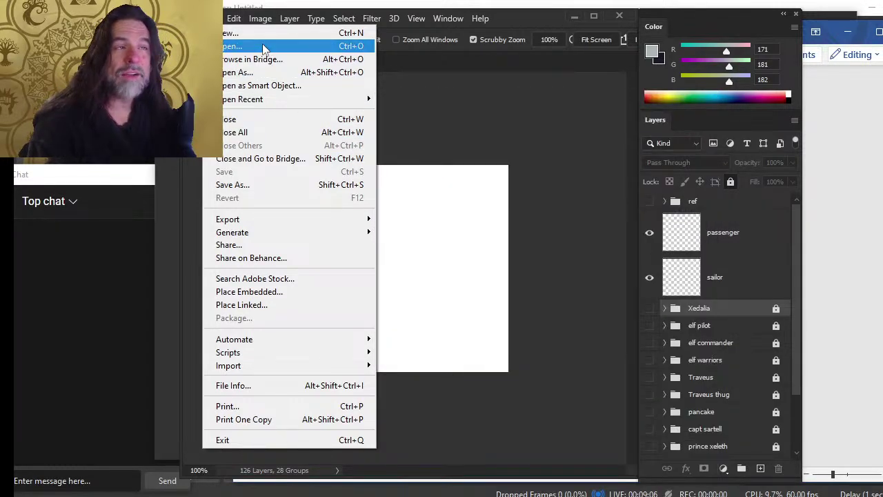
pyautogui.click(265, 46)
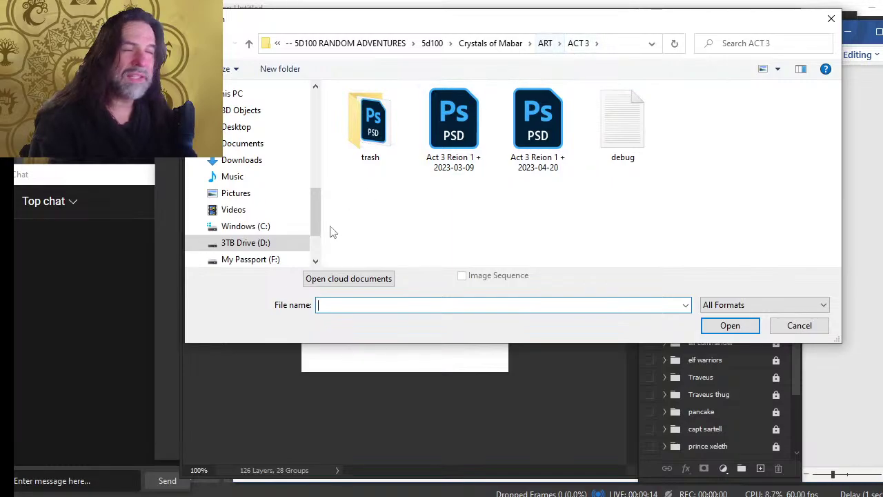
# Step: Import the page 15 scaling movment layout PDF from the production folder as a document
pyautogui.scroll(3, 254, 193)
pyautogui.scroll(3, 255, 193)
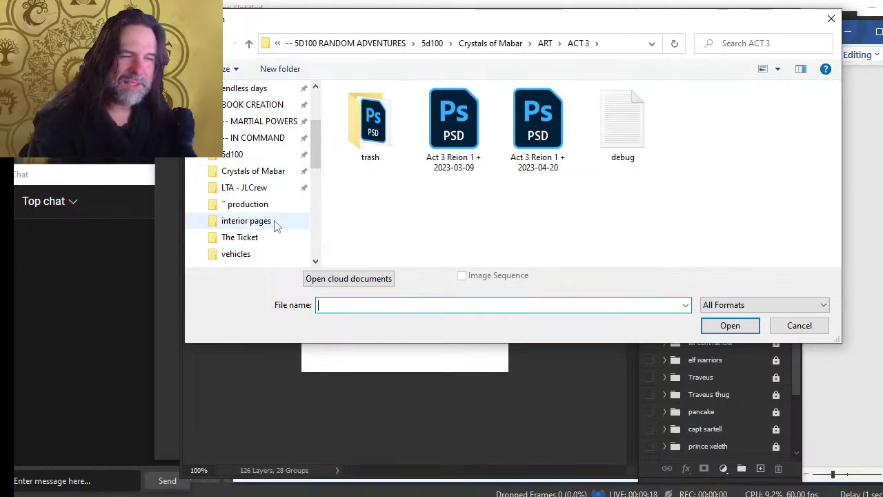
pyautogui.click(271, 224)
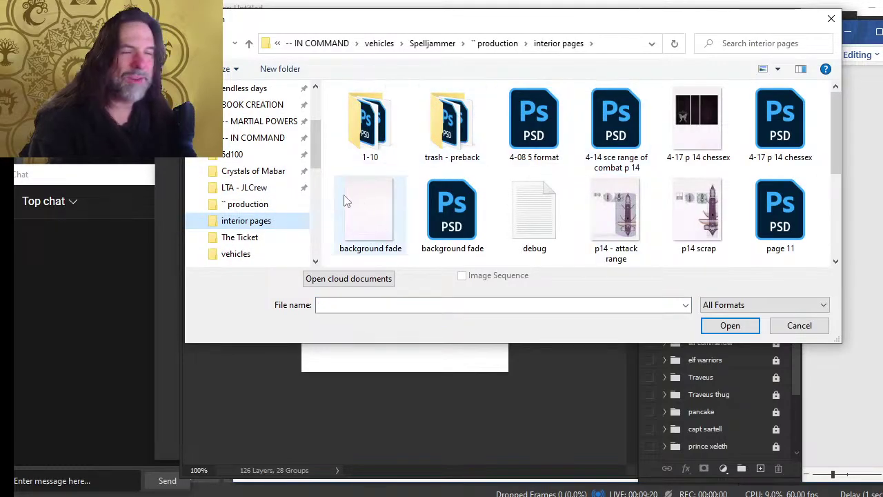
pyautogui.click(497, 44)
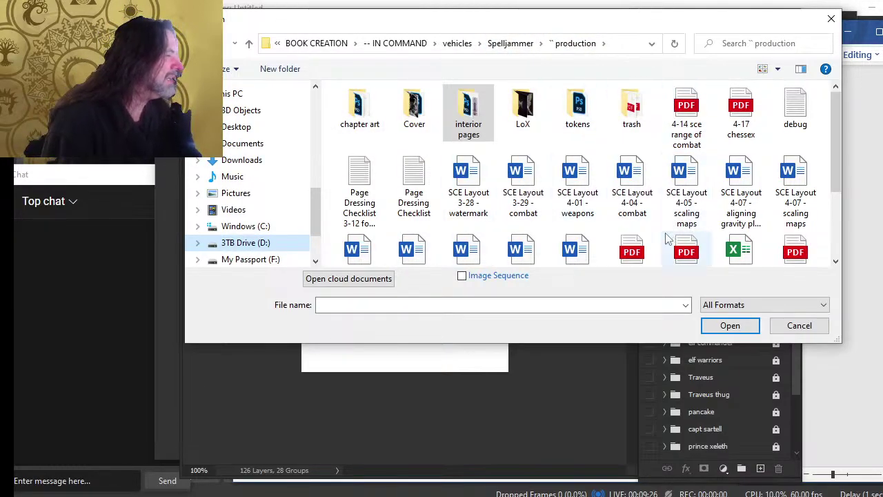
pyautogui.scroll(-1, 604, 160)
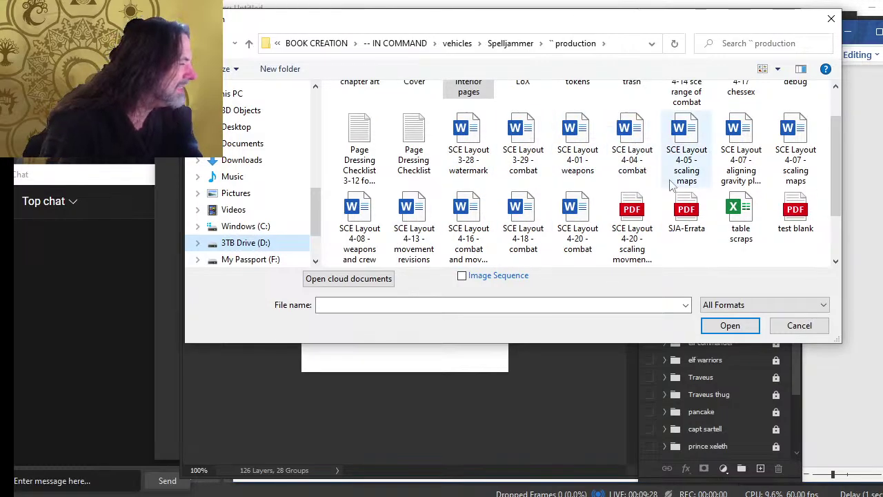
pyautogui.doubleClick(638, 247)
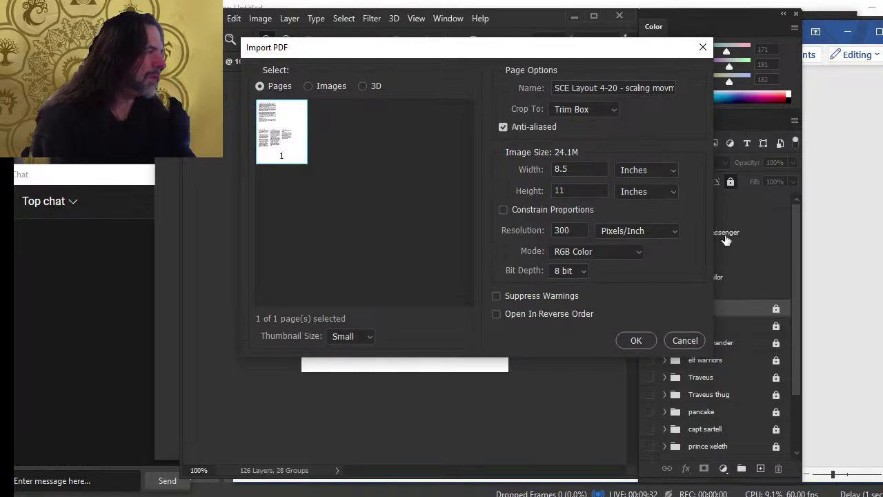
pyautogui.click(641, 340)
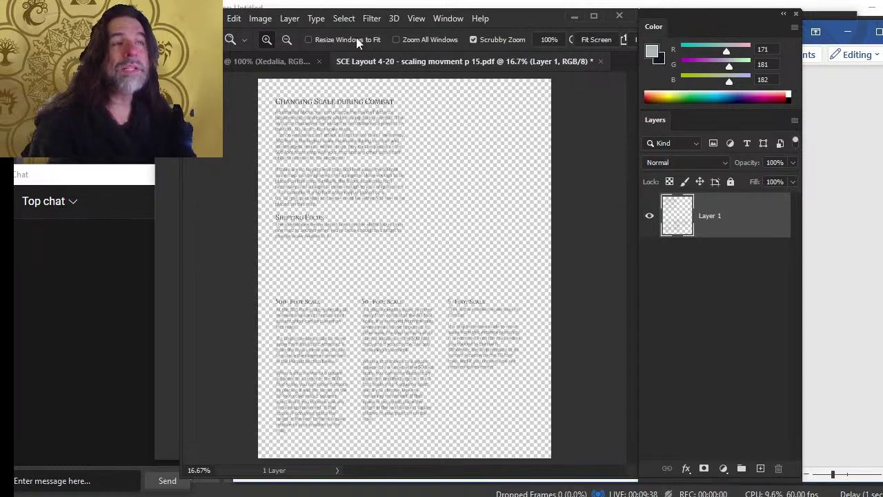
# Step: Copy the whole background fade.psd image and paste it into the page 15 PDF document
pyautogui.click(223, 23)
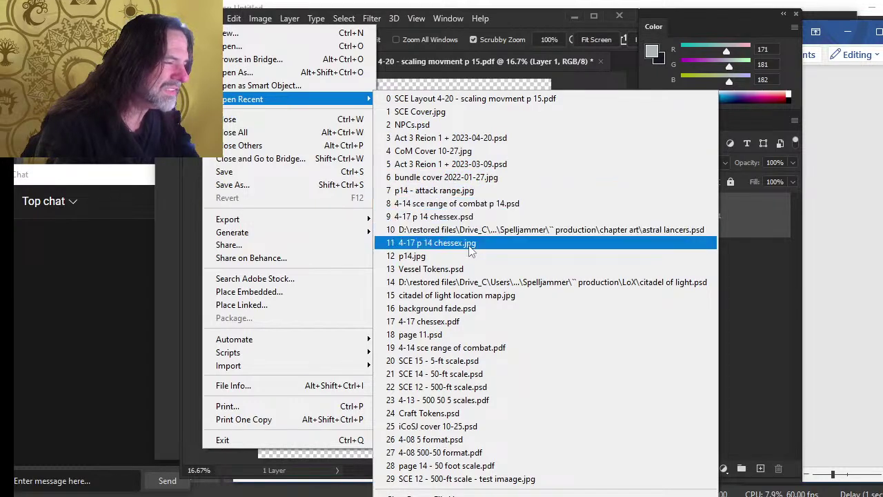
pyautogui.click(465, 315)
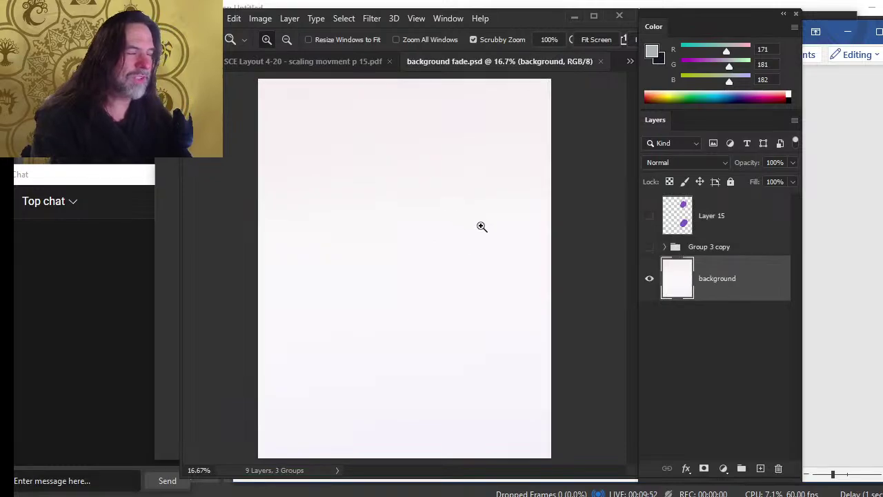
pyautogui.moveTo(482, 226); pyautogui.dragTo(436, 222)
pyautogui.press('l')
pyautogui.hotkey('ctrl', 'a')
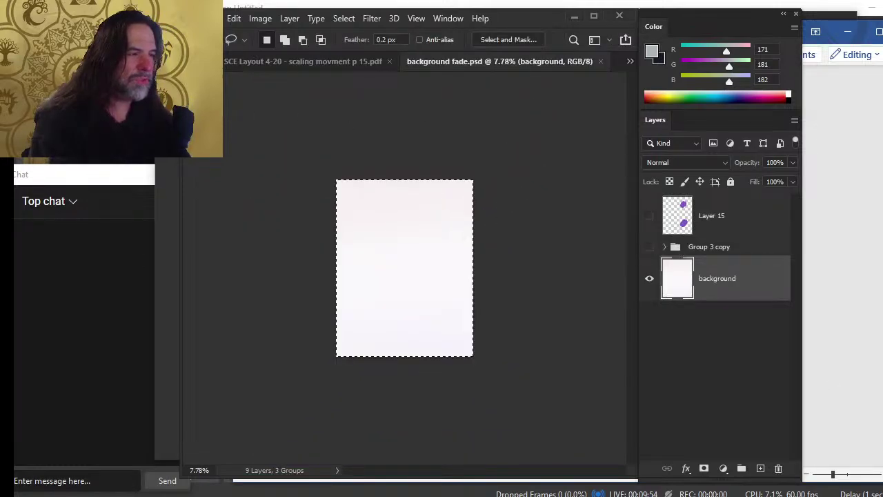
pyautogui.click(285, 63)
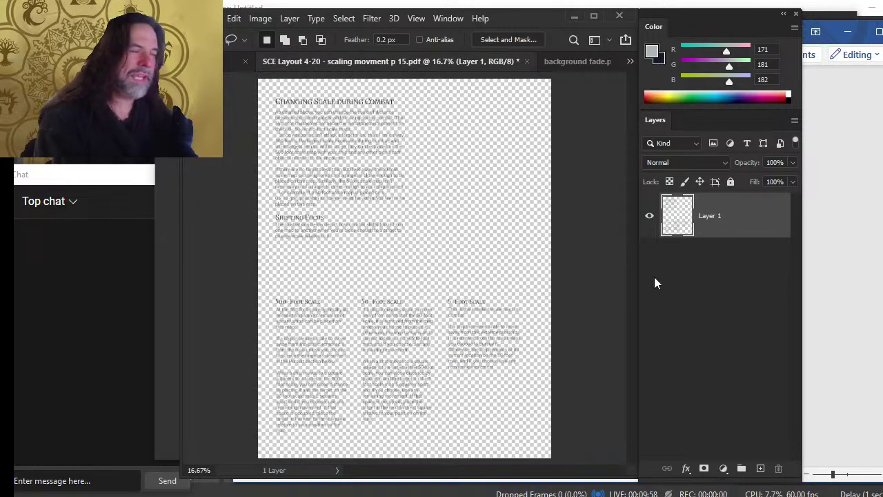
pyautogui.hotkey('ctrl', 'v')
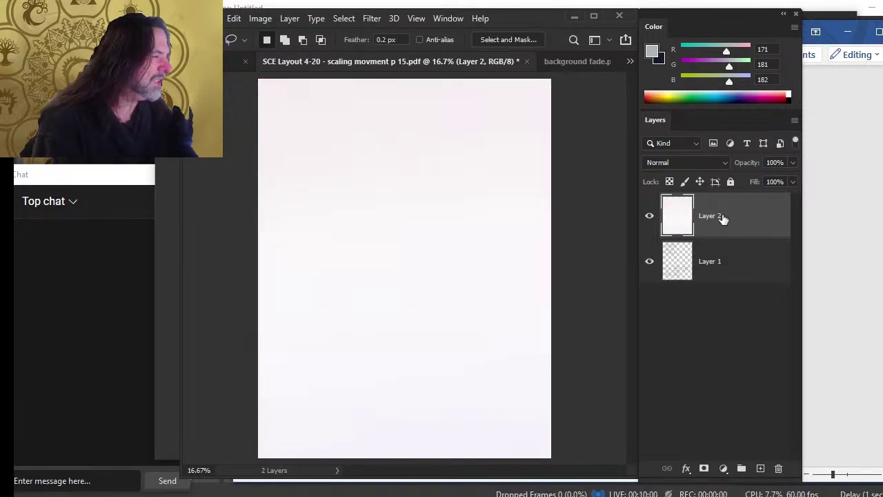
# Step: Move the background layer below the text, lock it, and rename the text layer 'texty'
pyautogui.moveTo(725, 219); pyautogui.dragTo(742, 271)
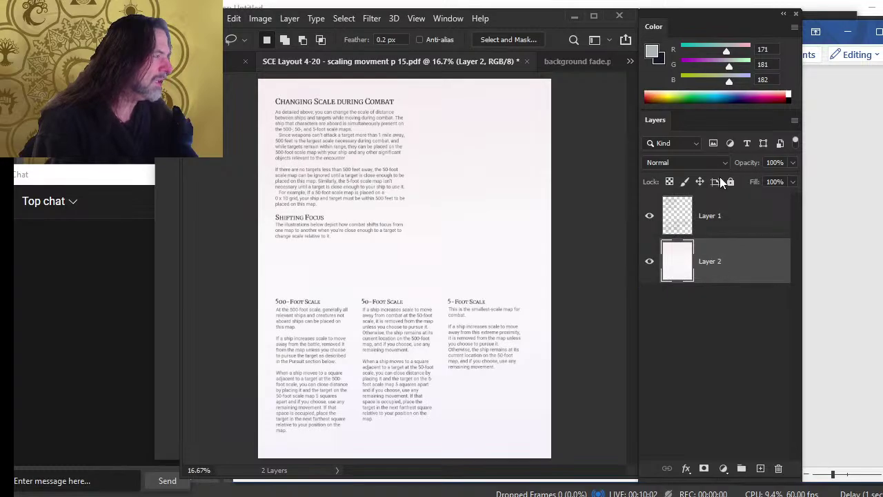
pyautogui.click(731, 181)
pyautogui.doubleClick(705, 211)
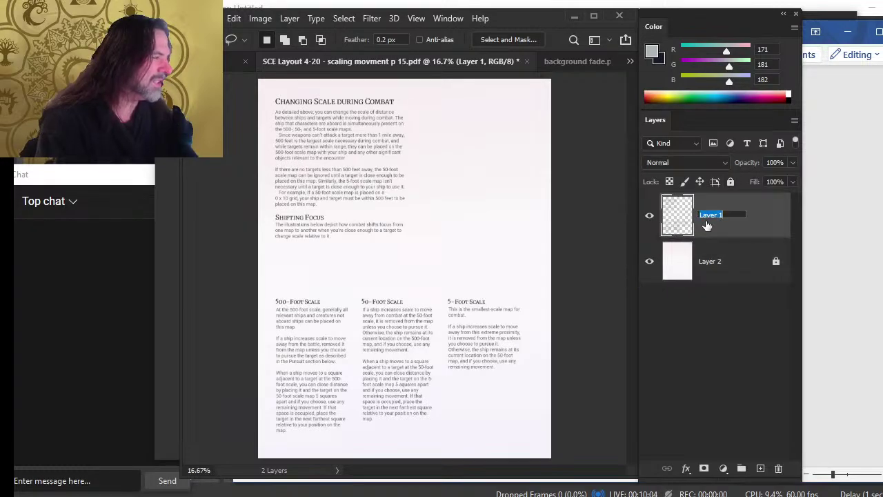
pyautogui.write('texty')
pyautogui.press('Return')
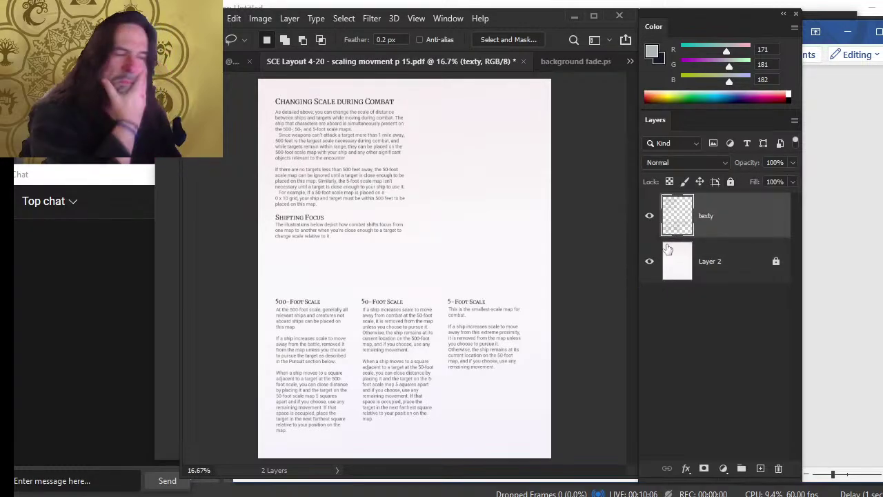
# Step: Return to Word and scroll to page 15's Changing Scale during Combat and its 500-, 50-, 5-Foot columns
pyautogui.hotkey('alt', 'Tab')
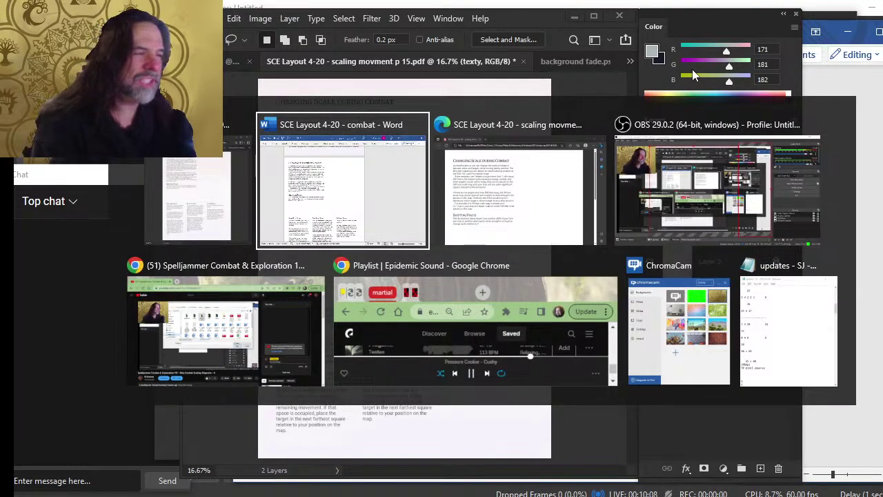
pyautogui.hotkey('alt', 'Tab')
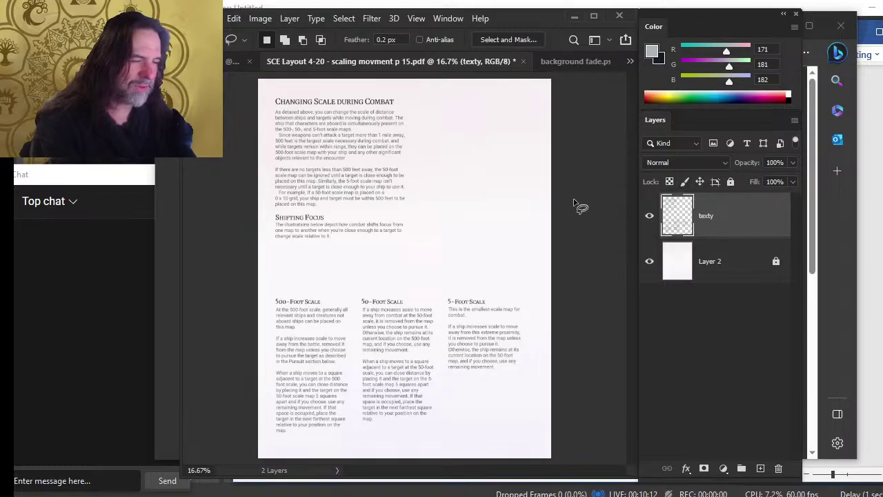
pyautogui.hotkey('alt', 'Tab')
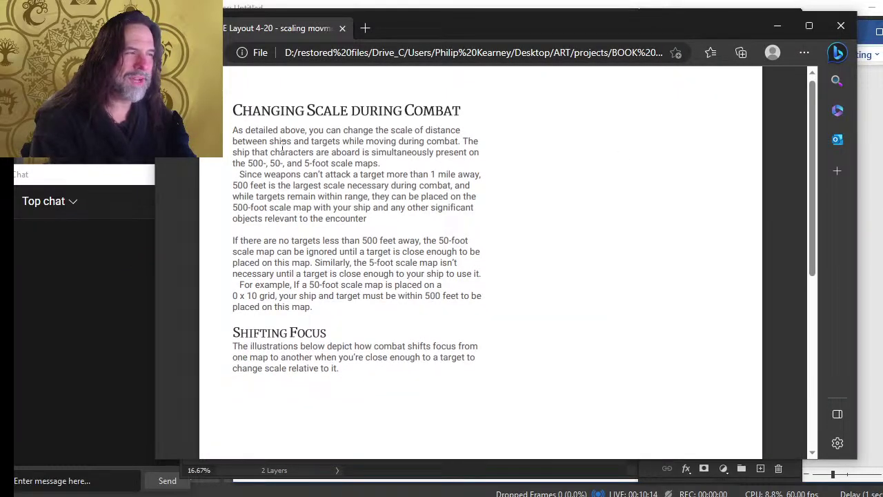
pyautogui.hotkey('alt', 'Tab')
pyautogui.hotkey('alt', 'Tab')
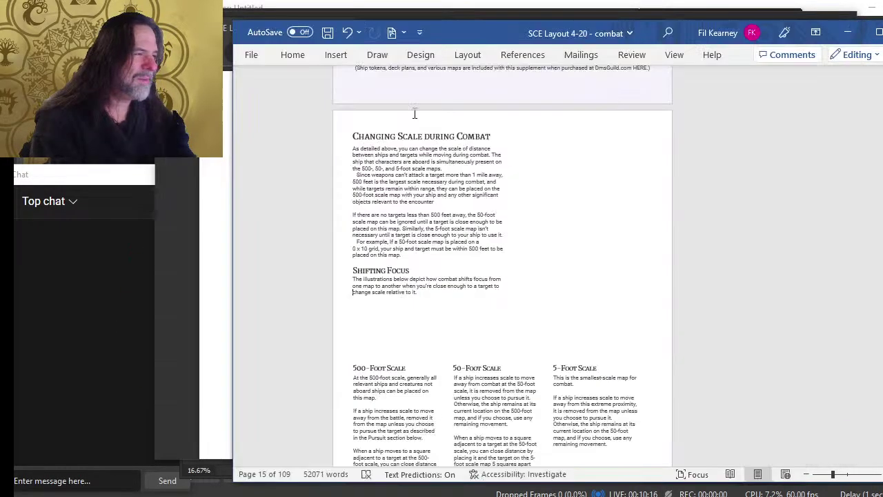
pyautogui.scroll(5, 457, 195)
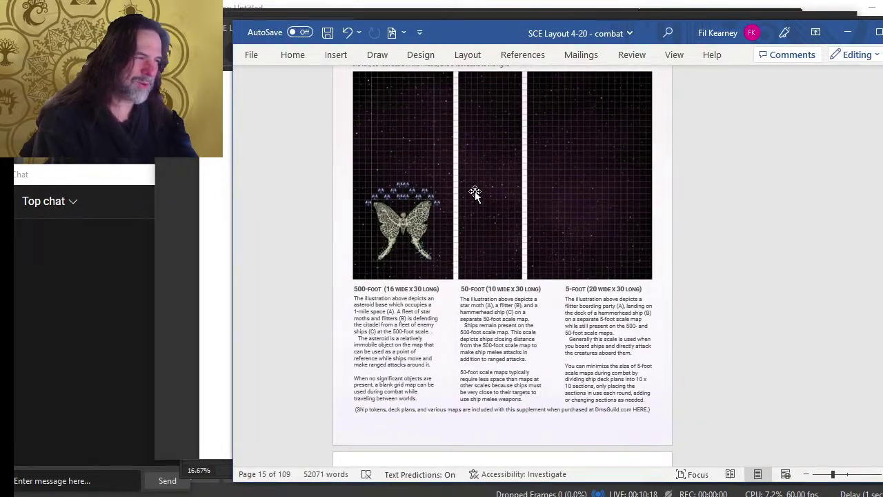
pyautogui.scroll(12, 475, 192)
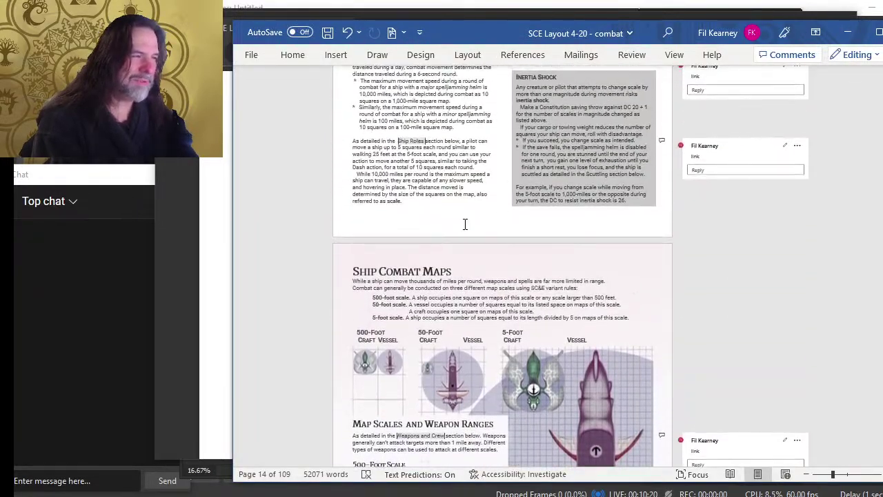
pyautogui.scroll(15, 465, 224)
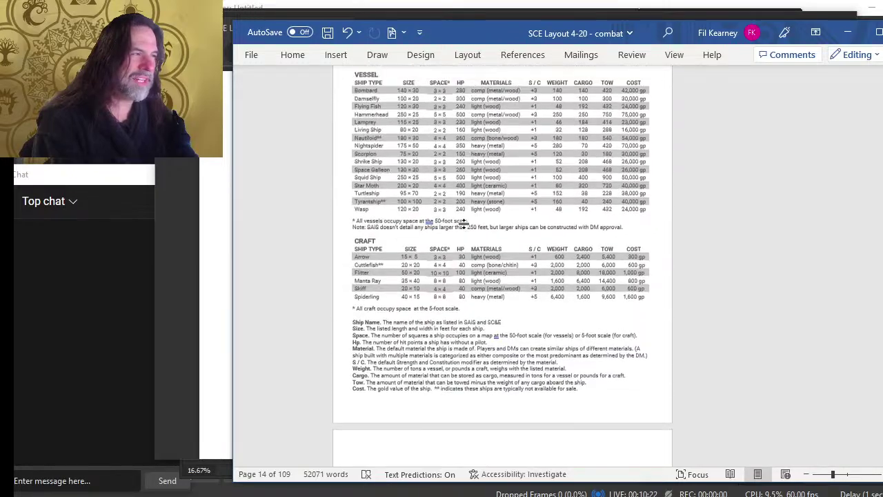
pyautogui.scroll(-10, 464, 223)
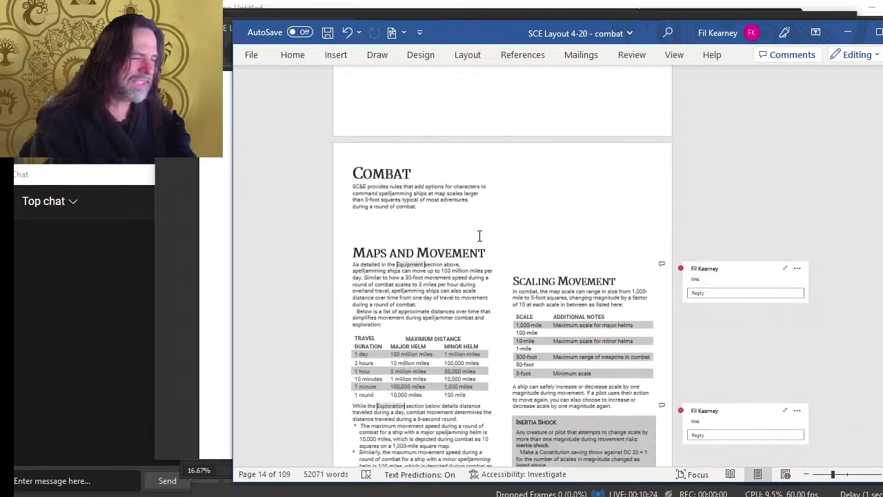
pyautogui.scroll(-10, 479, 236)
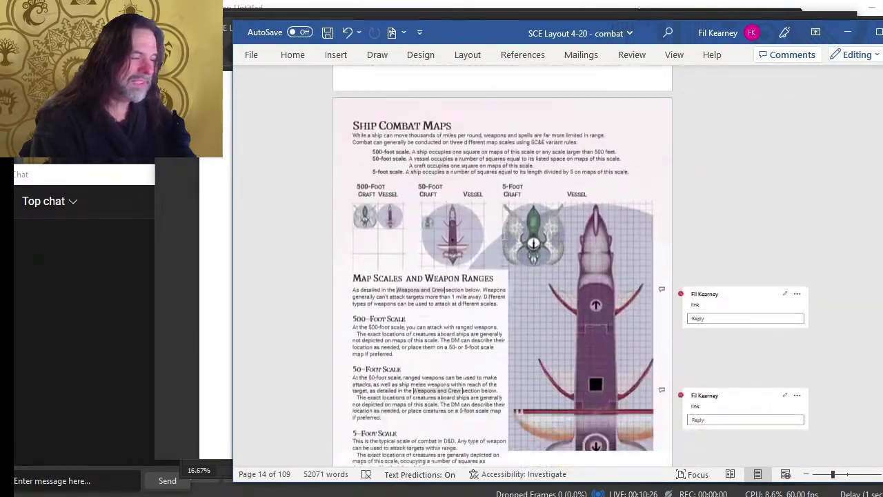
pyautogui.scroll(-5, 503, 236)
pyautogui.scroll(6, 502, 236)
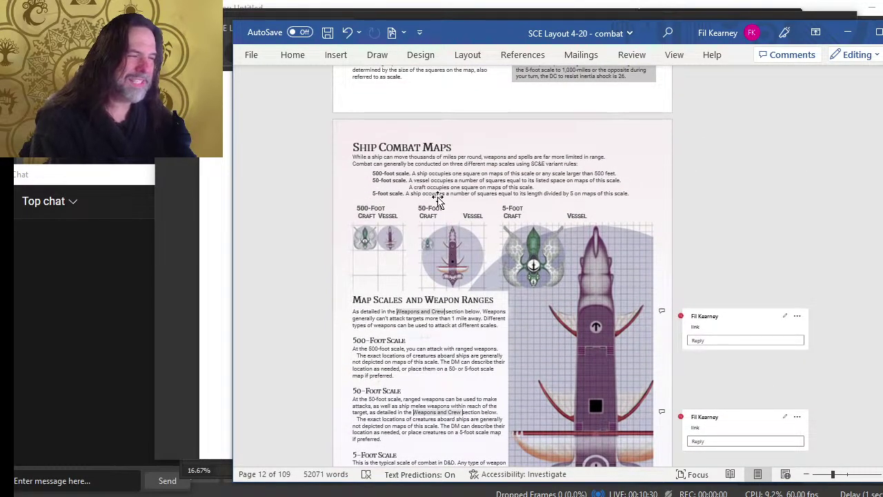
pyautogui.scroll(-10, 447, 335)
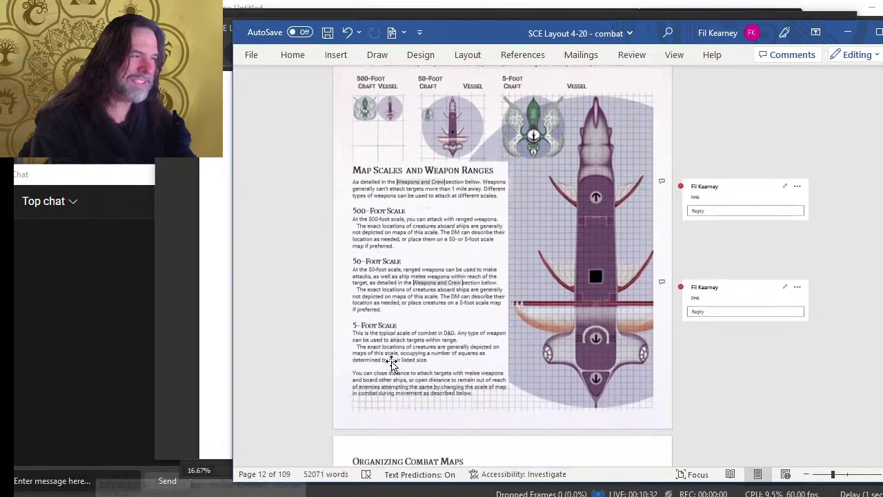
pyautogui.scroll(-3, 401, 332)
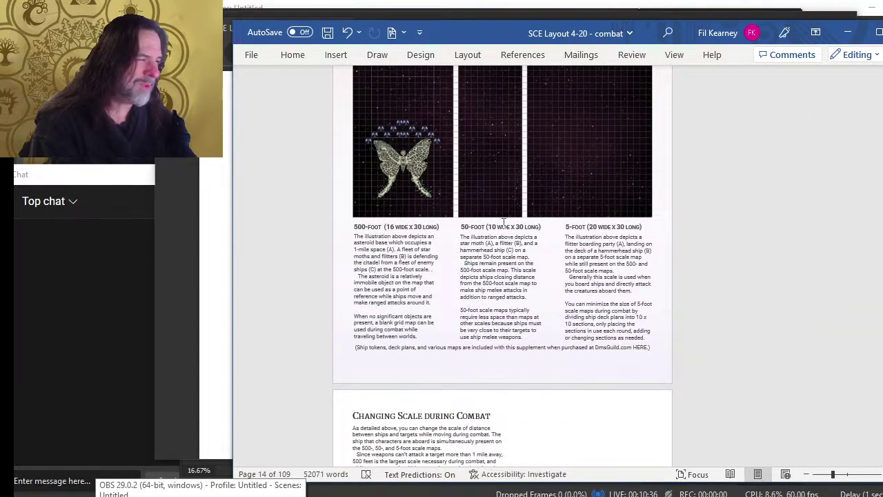
pyautogui.scroll(2, 396, 207)
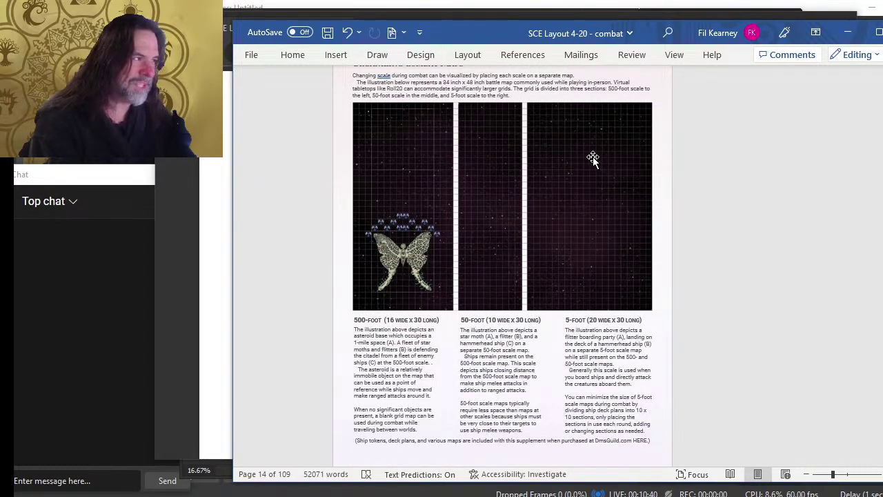
pyautogui.scroll(-3, 519, 276)
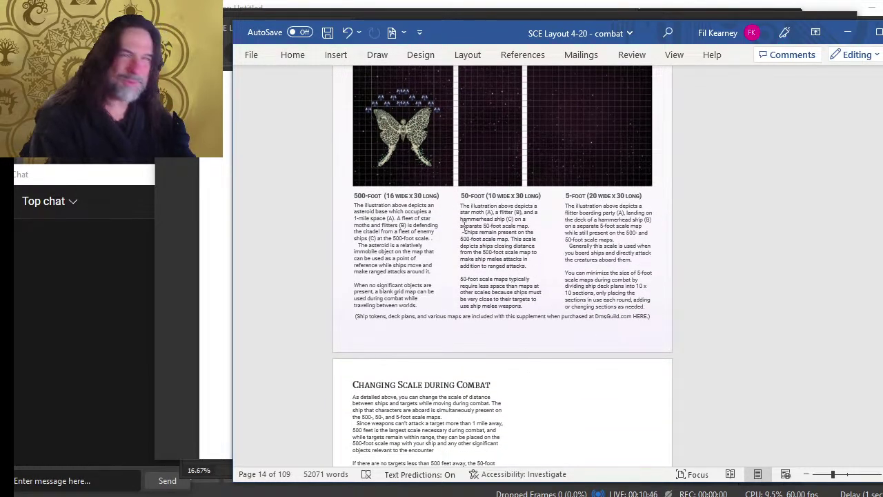
pyautogui.scroll(3, 463, 224)
pyautogui.scroll(-5, 461, 235)
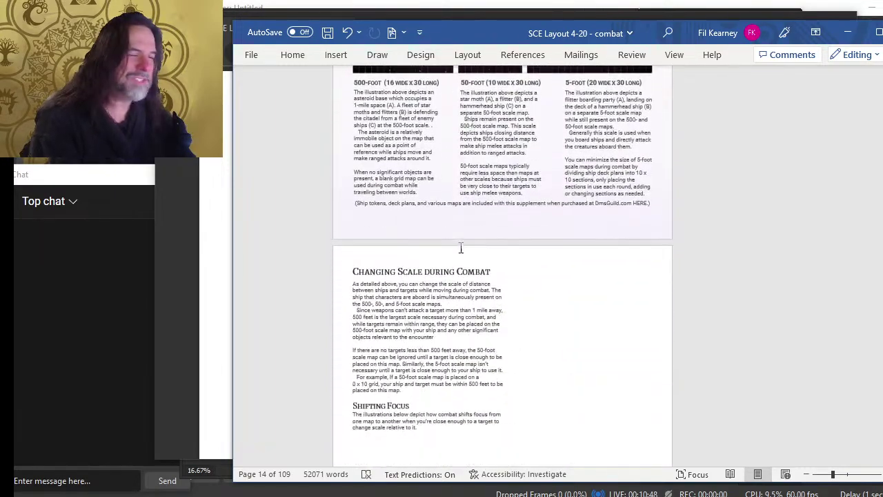
pyautogui.scroll(-4, 461, 248)
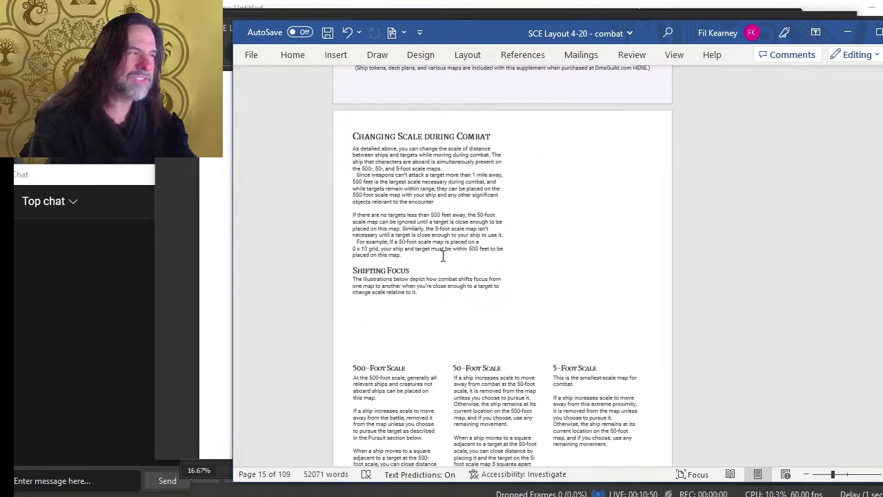
pyautogui.scroll(-1, 443, 256)
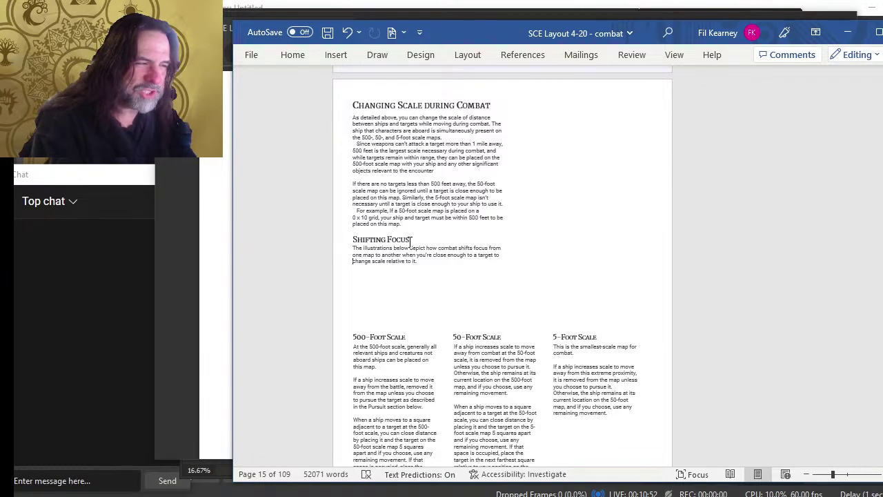
pyautogui.scroll(-3, 418, 228)
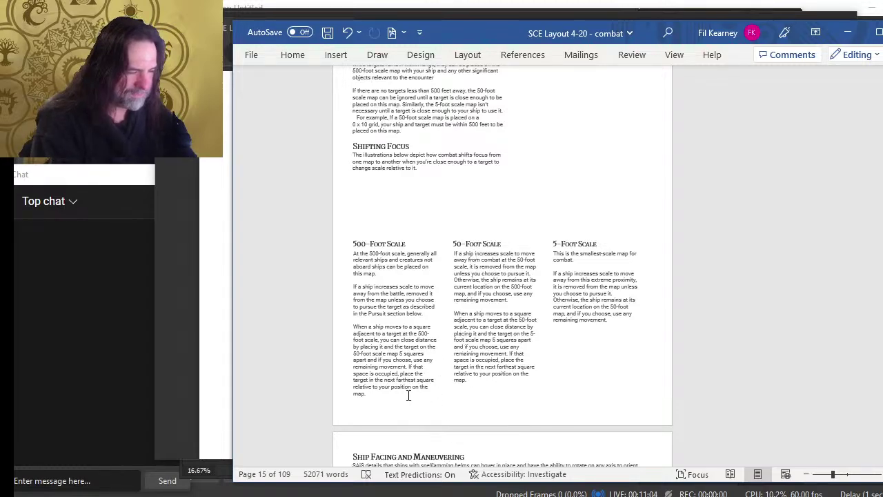
pyautogui.click(369, 396)
pyautogui.scroll(3, 416, 327)
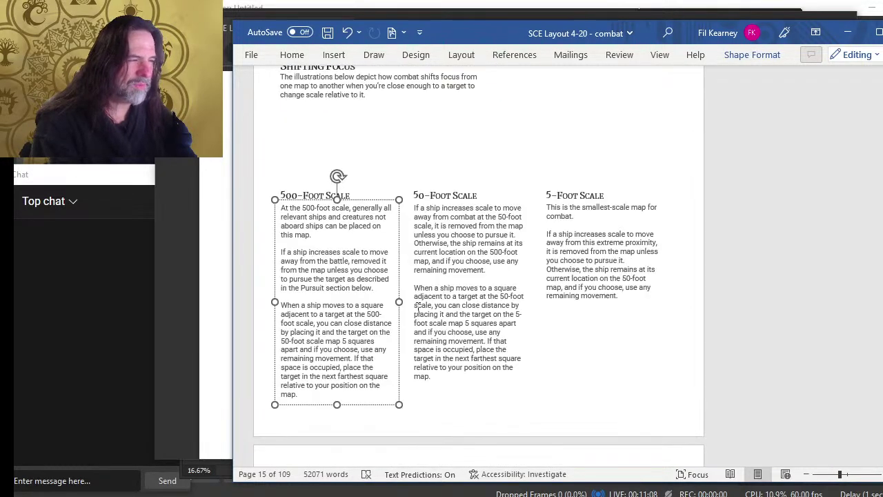
pyautogui.hotkey('alt', 'Tab')
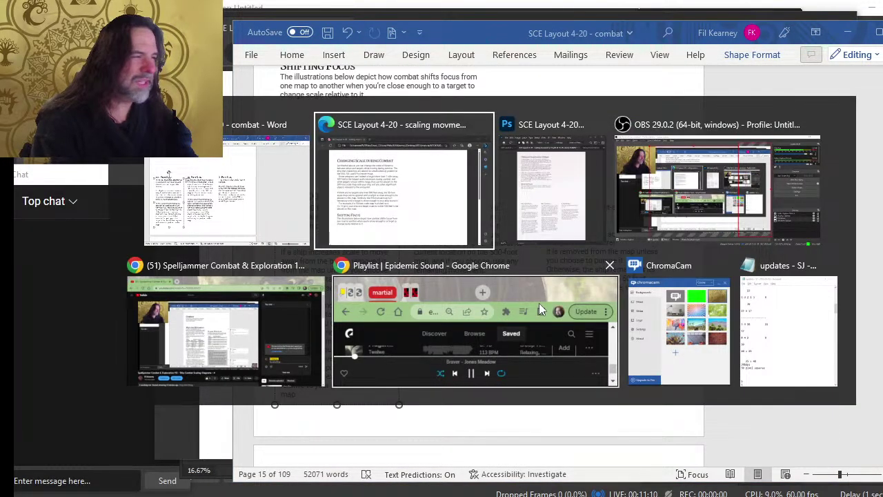
pyautogui.hotkey('alt', 'Tab')
pyautogui.hotkey('alt', 'Tab')
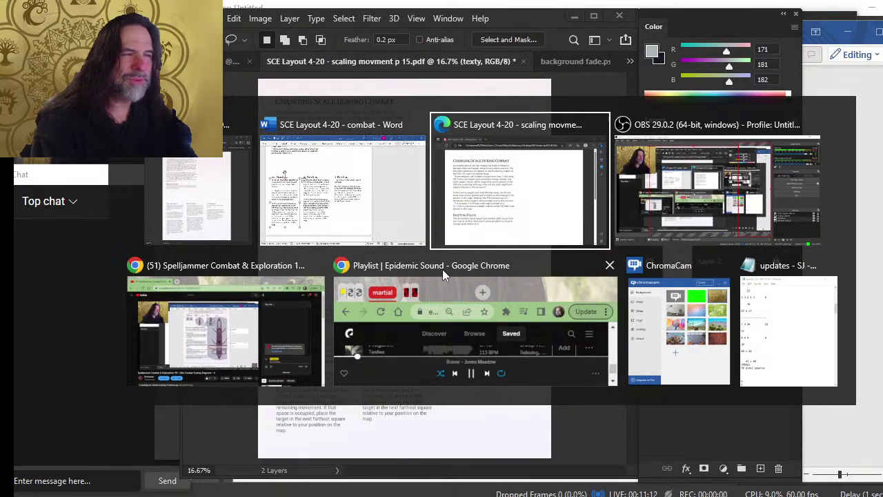
pyautogui.scroll(1, 381, 298)
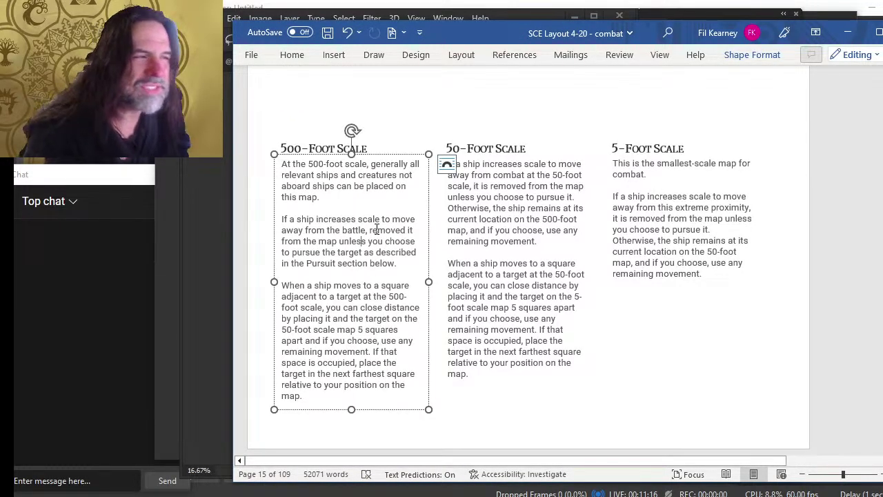
pyautogui.scroll(10, 467, 188)
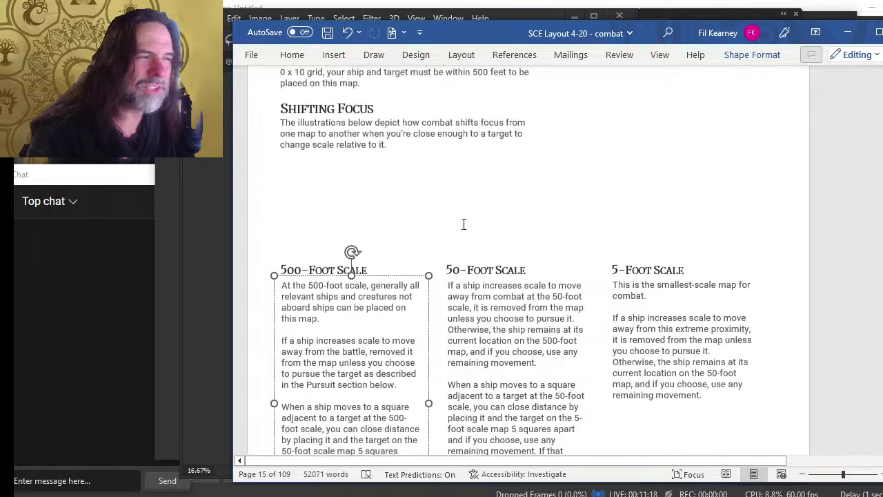
pyautogui.scroll(-3, 462, 207)
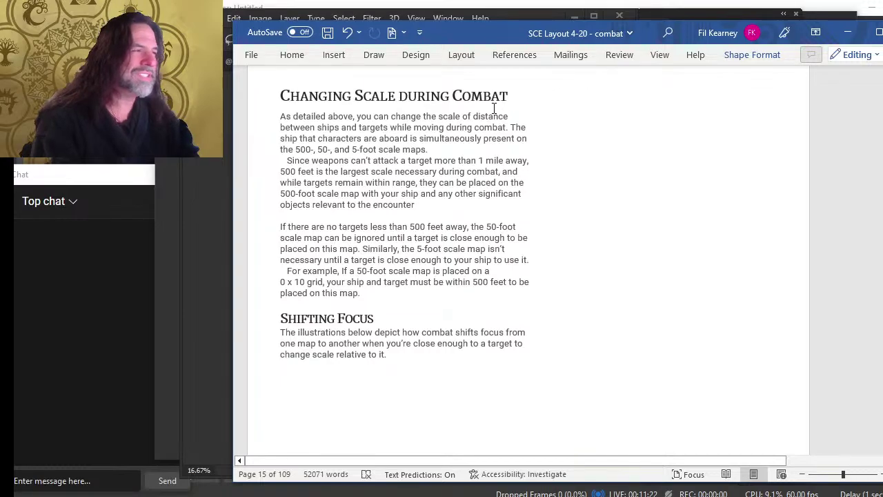
pyautogui.hotkey('alt', 'Tab')
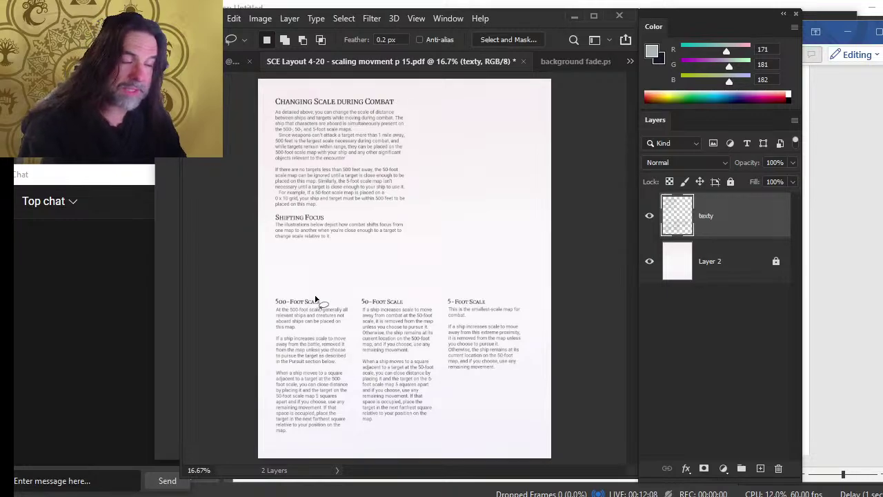
pyautogui.hotkey('alt', 'Tab')
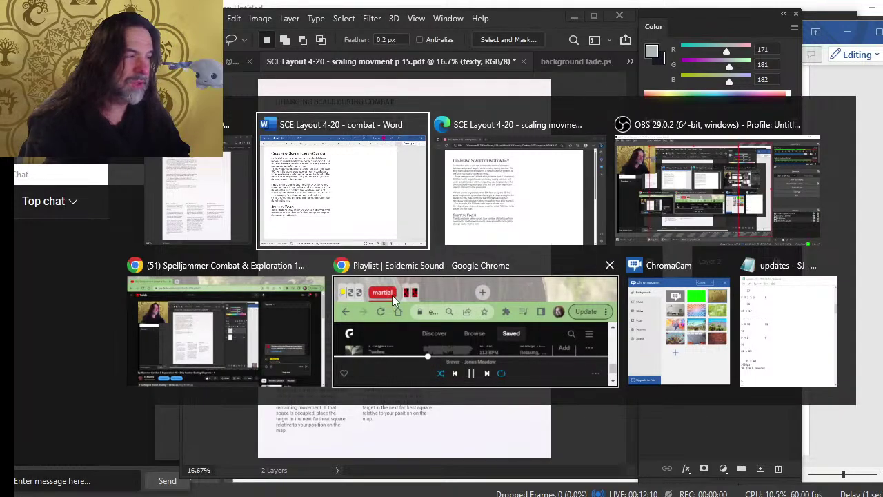
pyautogui.scroll(-10, 385, 253)
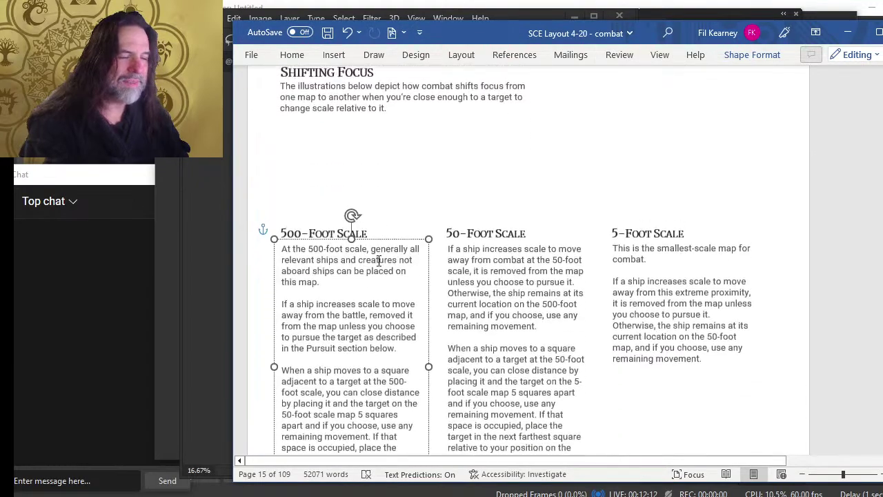
pyautogui.scroll(5, 385, 254)
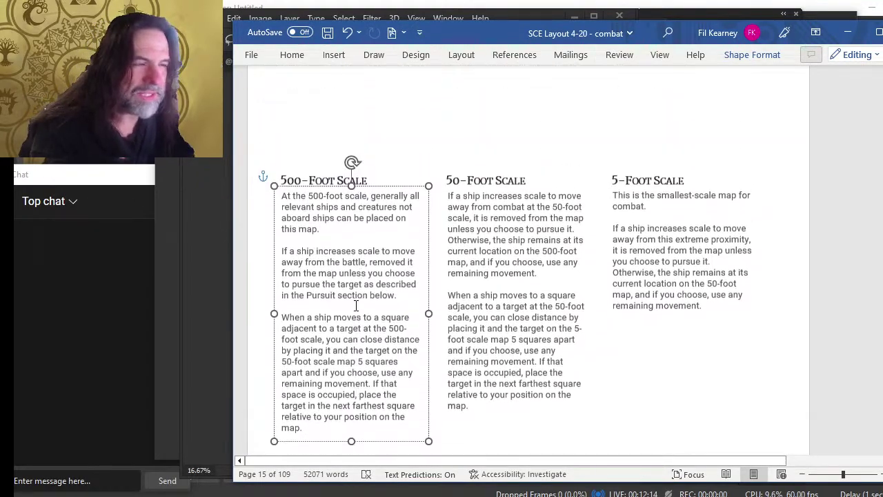
pyautogui.click(319, 252)
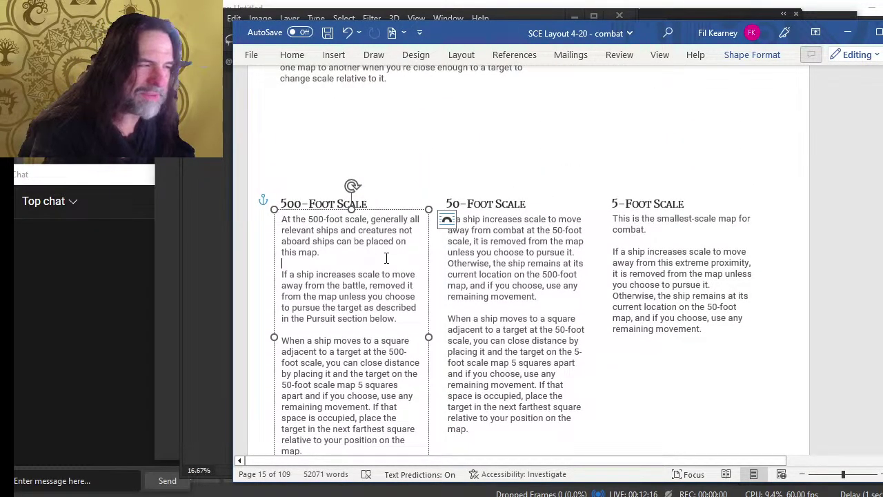
pyautogui.hotkey('alt', 'Tab')
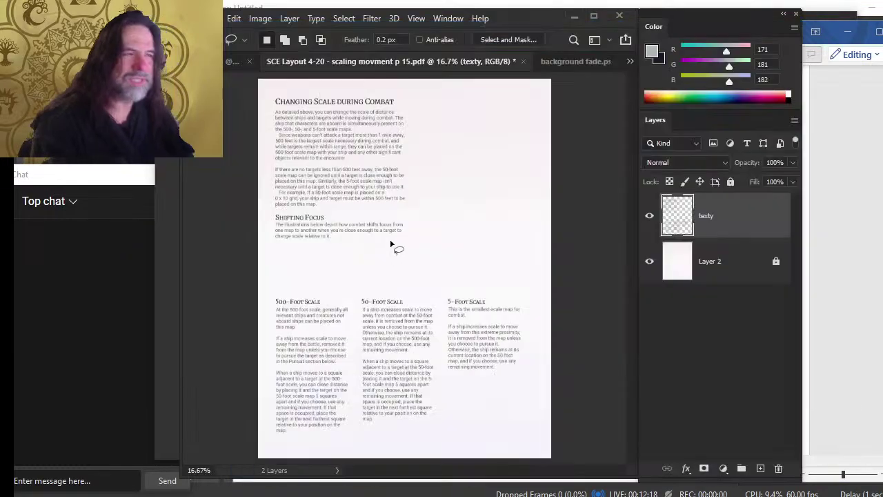
pyautogui.hotkey('alt', 'Tab')
pyautogui.scroll(10, 386, 169)
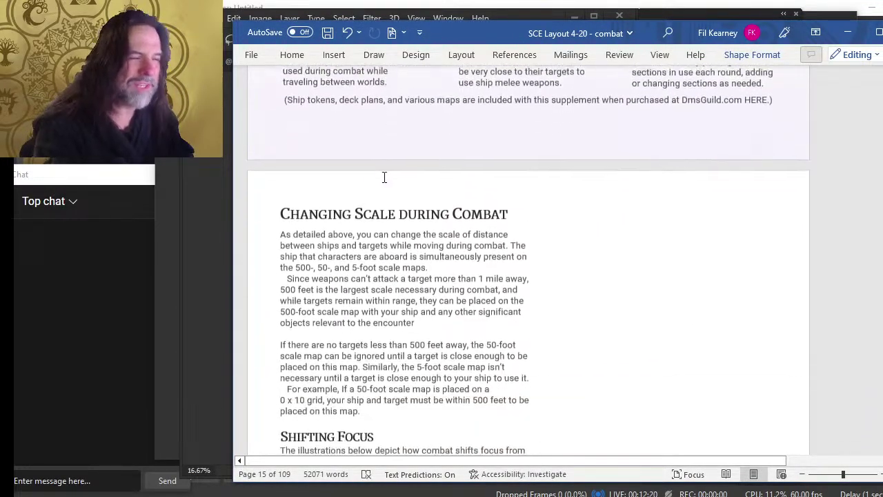
pyautogui.scroll(-1, 366, 236)
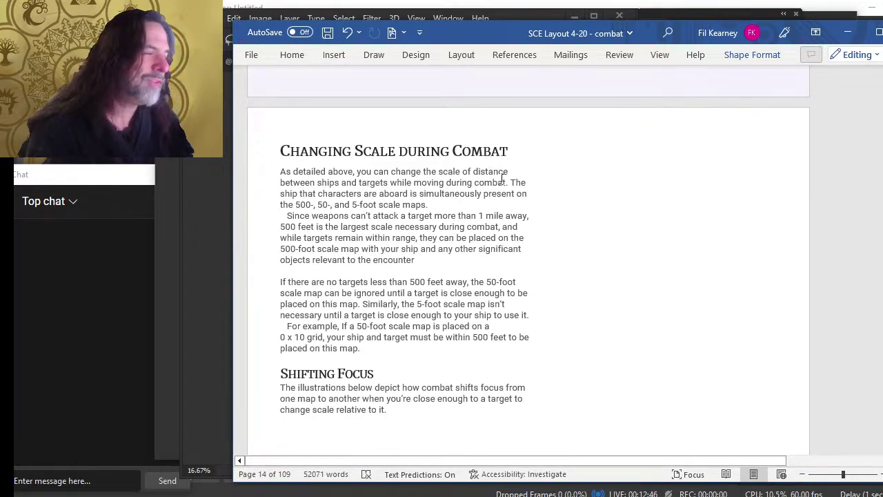
# Step: Change '0 x 10 grid' to '10 x 10 grid' in the example text
pyautogui.scroll(-3, 283, 287)
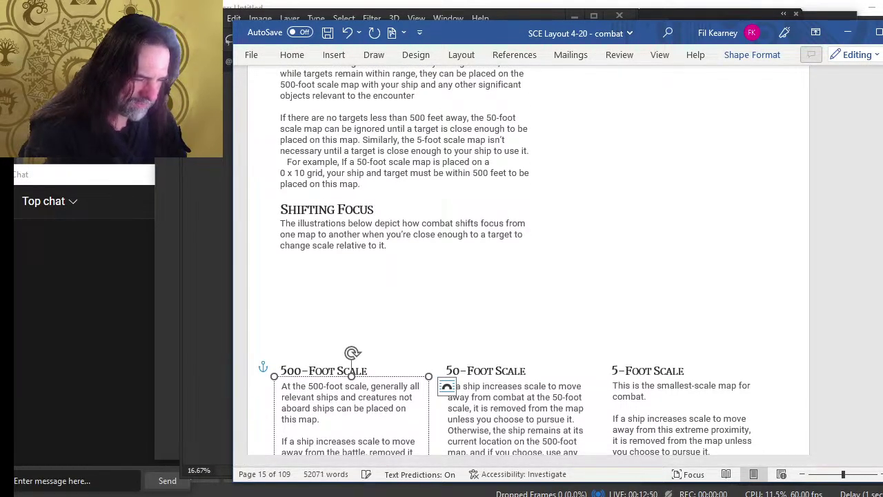
pyautogui.scroll(4, 399, 294)
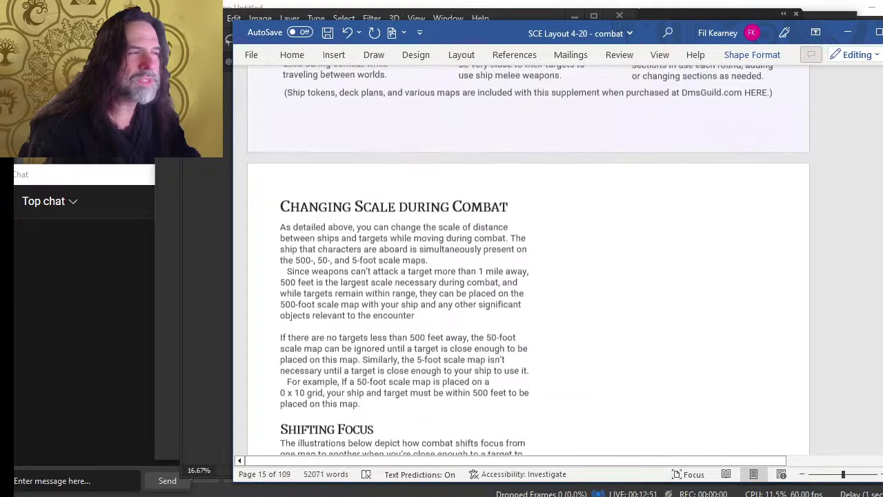
pyautogui.click(387, 252)
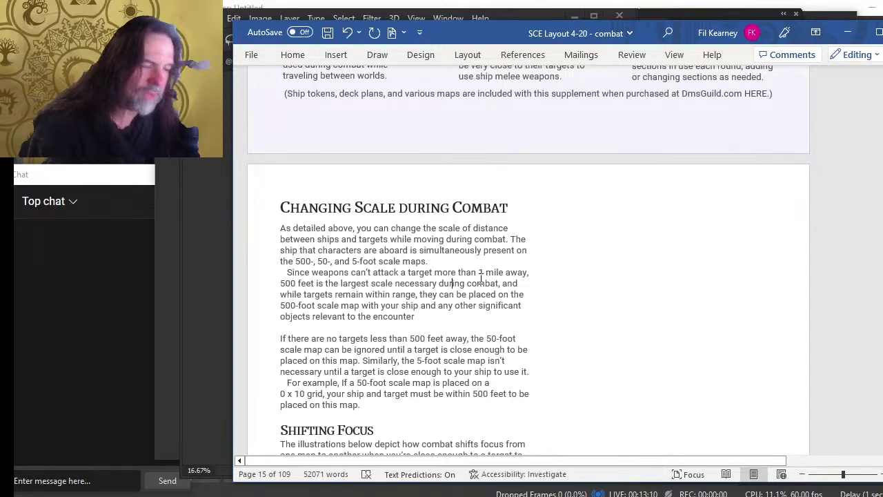
pyautogui.scroll(-3, 481, 278)
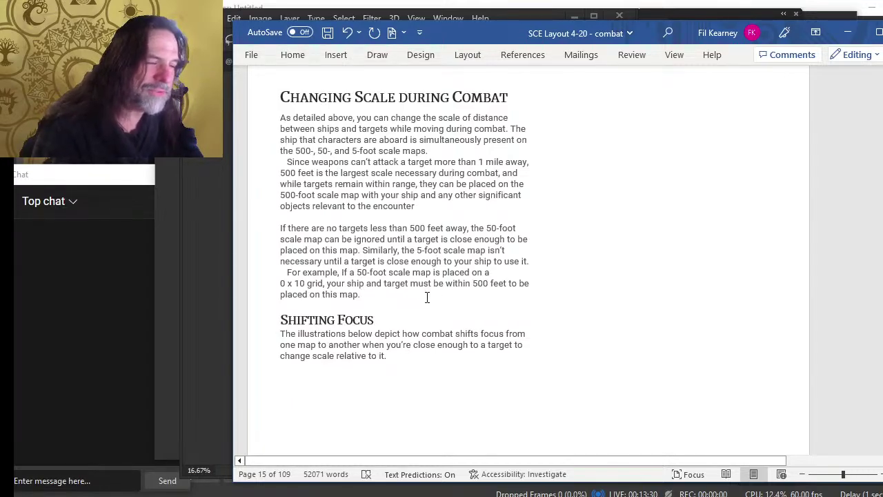
pyautogui.click(281, 284)
pyautogui.write('1')
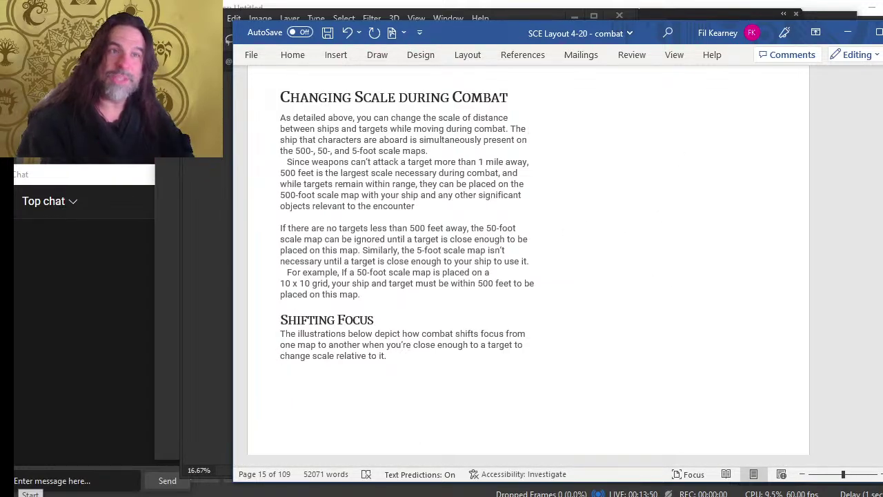
# Step: Scroll up to page 14's Organizing Combat Maps heading and its three-part star-map illustration
pyautogui.scroll(-2, 525, 188)
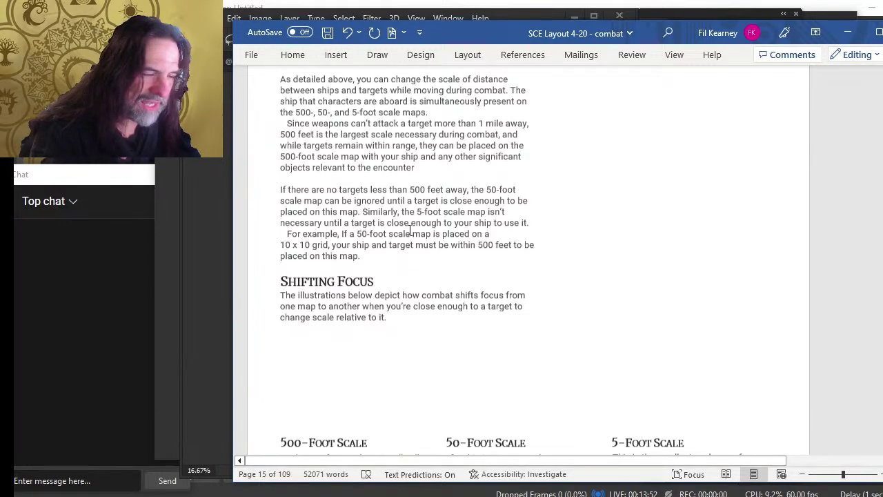
pyautogui.scroll(4, 525, 188)
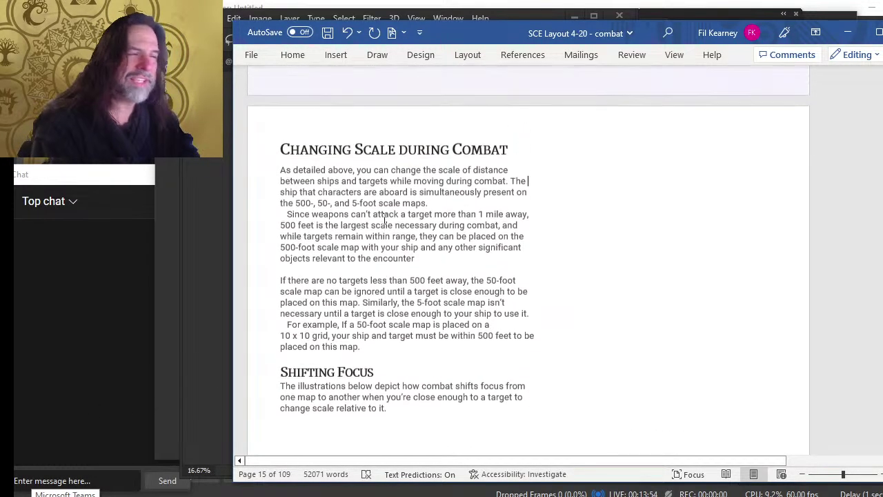
pyautogui.scroll(-2, 387, 220)
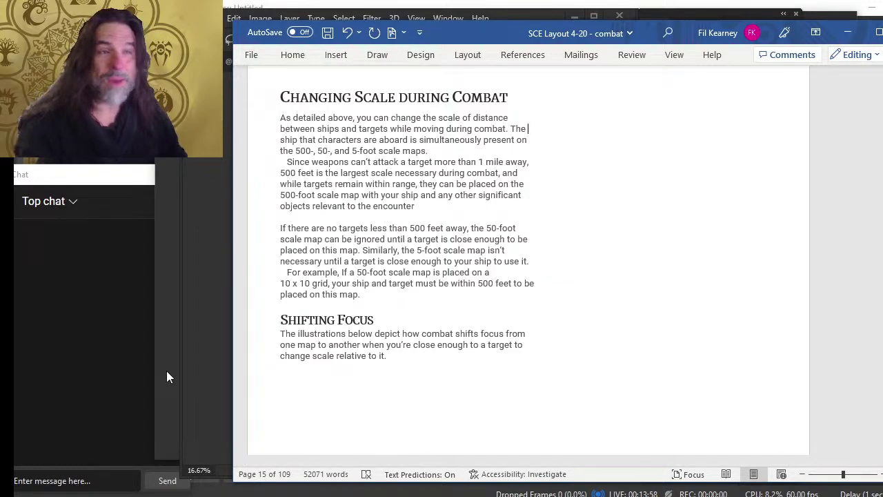
pyautogui.middleClick(609, 264)
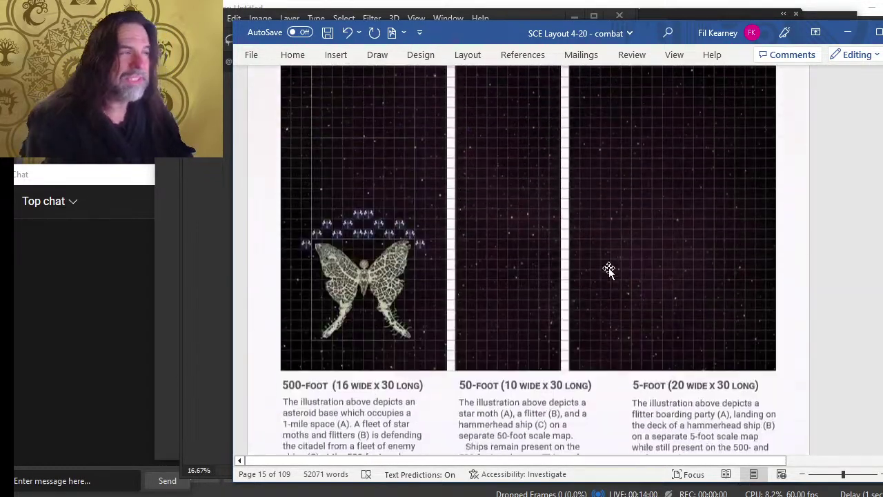
pyautogui.scroll(3, 607, 265)
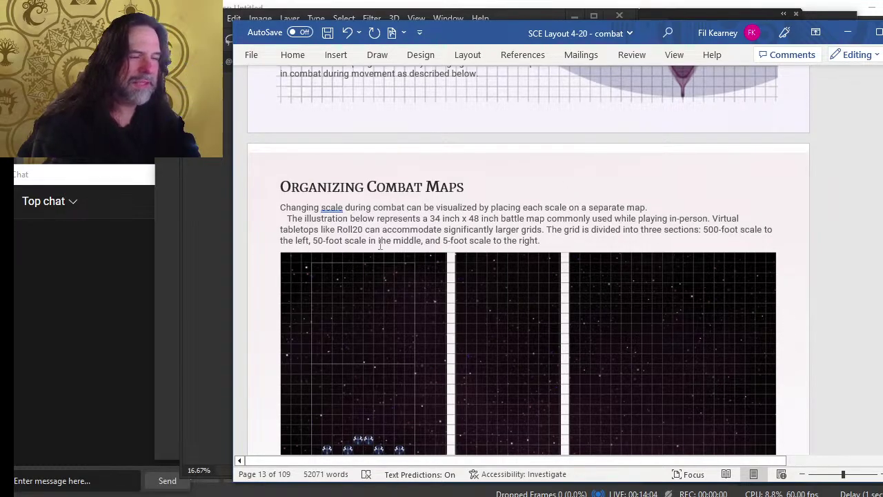
pyautogui.scroll(-4, 378, 245)
pyautogui.scroll(4, 400, 196)
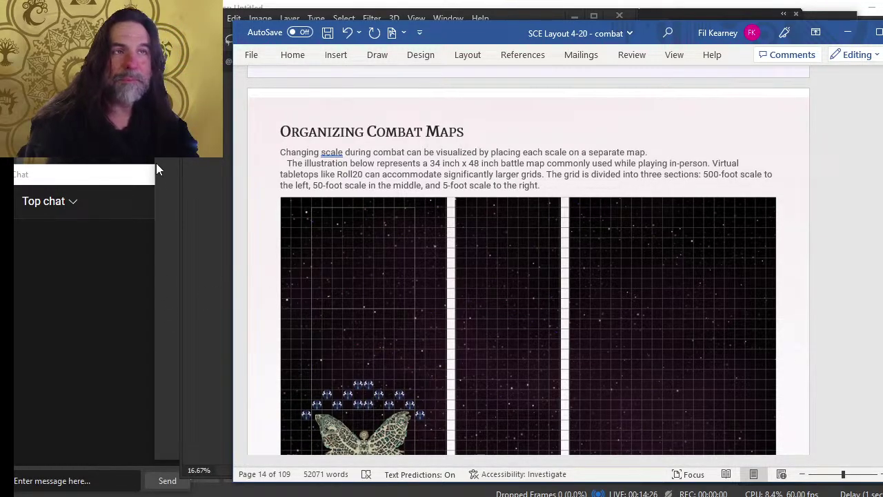
# Step: Close the browser PDF window and return to the Word combat document
pyautogui.hotkey('alt', 'Tab')
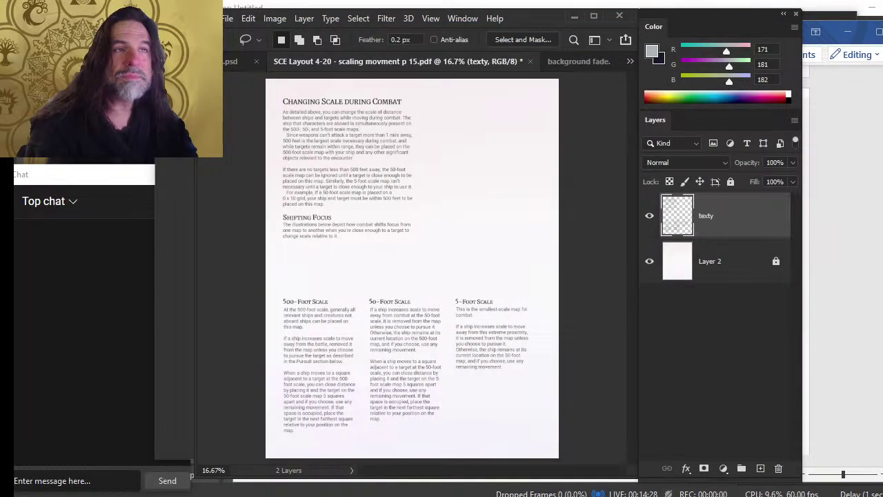
pyautogui.hotkey('alt', 'Tab')
pyautogui.hotkey('alt', 'Tab')
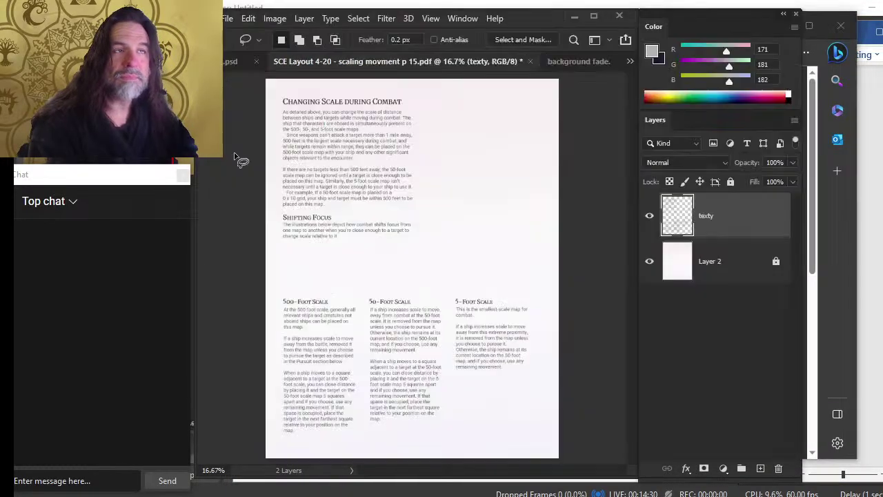
pyautogui.hotkey('alt', 'Tab')
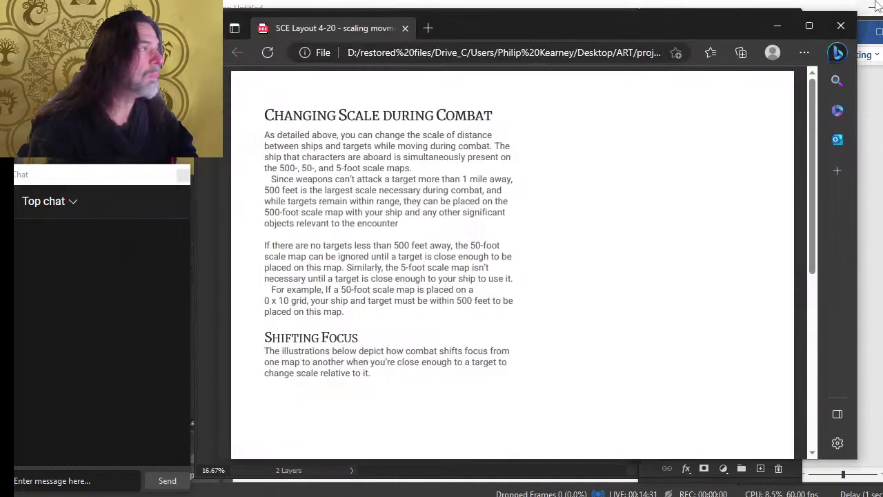
pyautogui.click(850, 28)
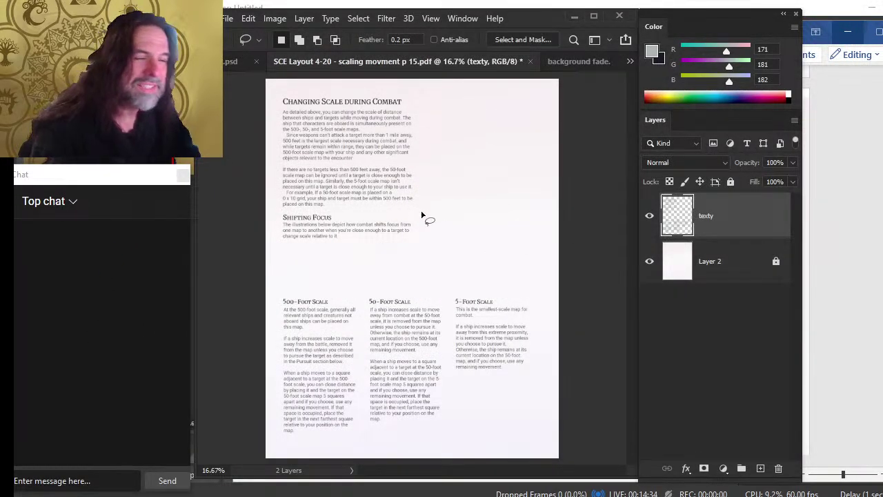
pyautogui.hotkey('alt', 'Tab')
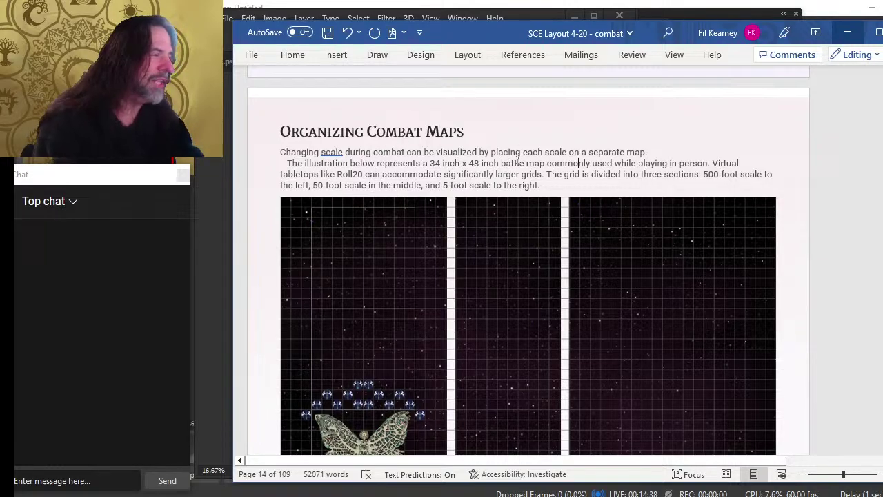
pyautogui.click(579, 163)
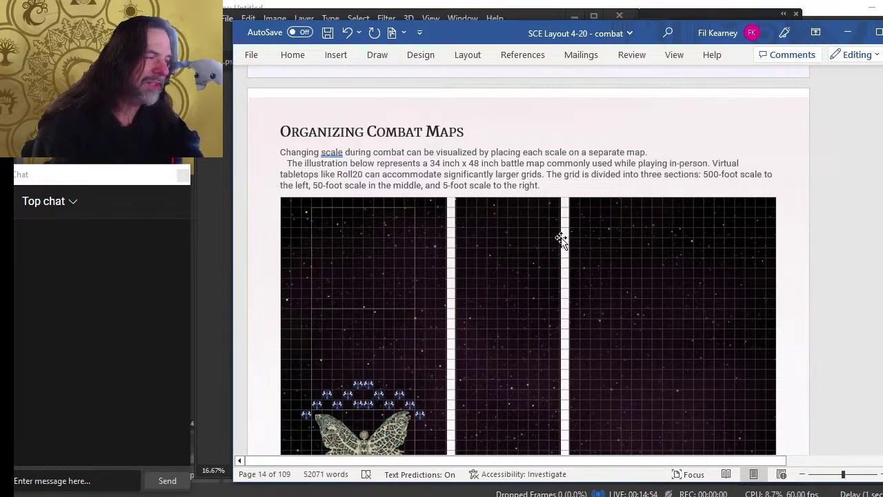
pyautogui.scroll(-4, 592, 220)
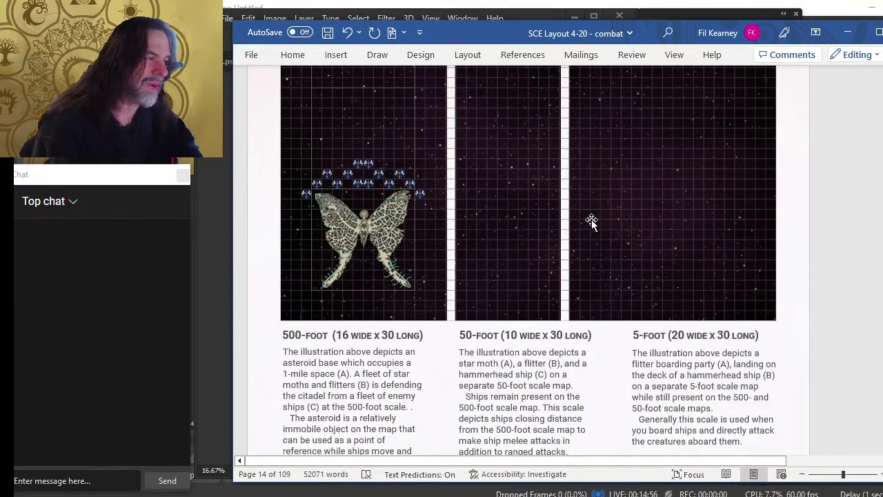
pyautogui.scroll(2, 586, 221)
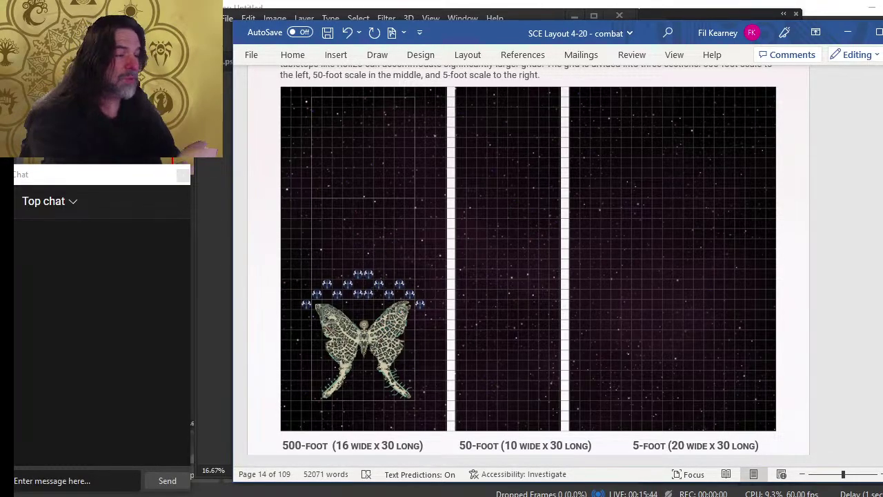
pyautogui.scroll(-2, 536, 310)
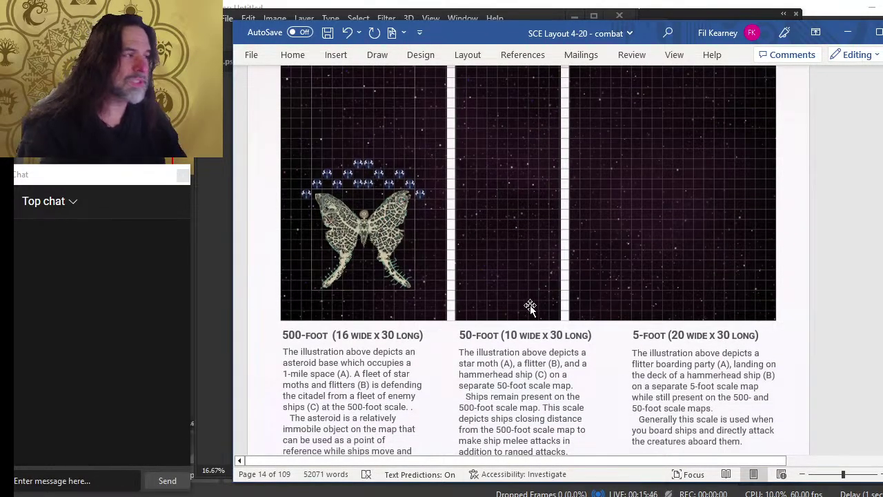
pyautogui.scroll(5, 529, 308)
pyautogui.scroll(-3, 387, 295)
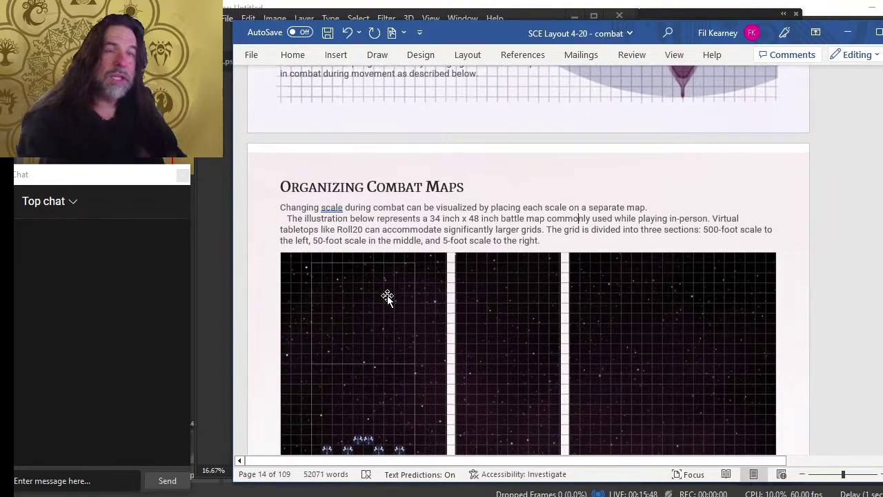
pyautogui.scroll(-1, 407, 272)
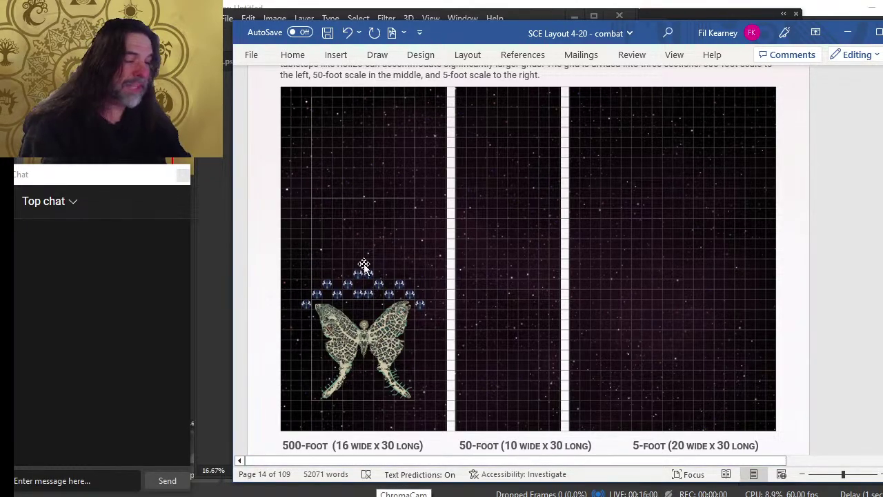
pyautogui.scroll(-2, 357, 256)
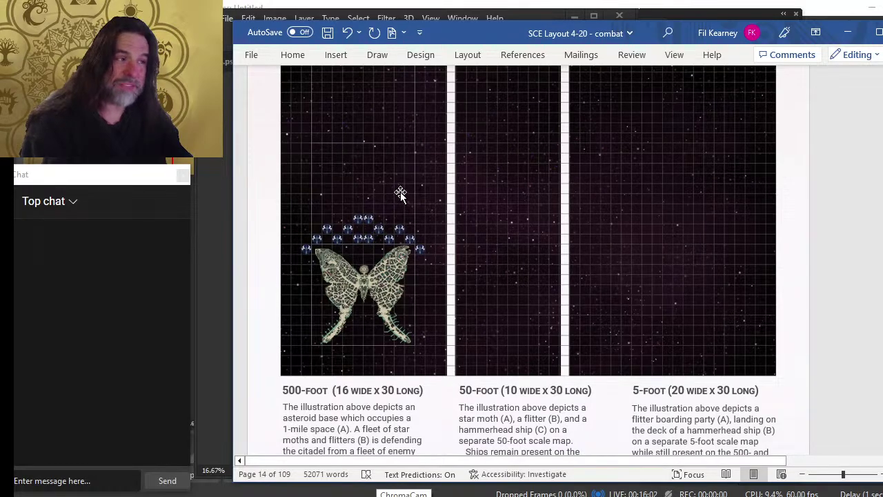
pyautogui.scroll(4, 398, 194)
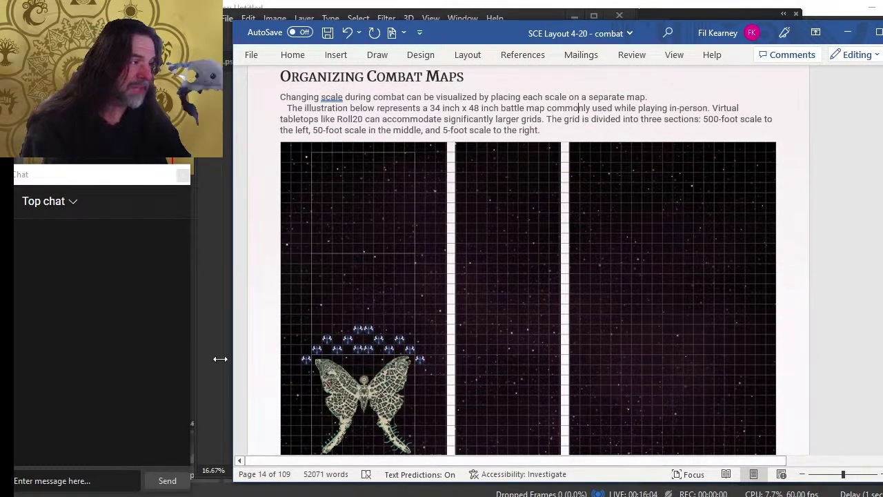
pyautogui.scroll(-3, 635, 235)
pyautogui.scroll(-3, 627, 230)
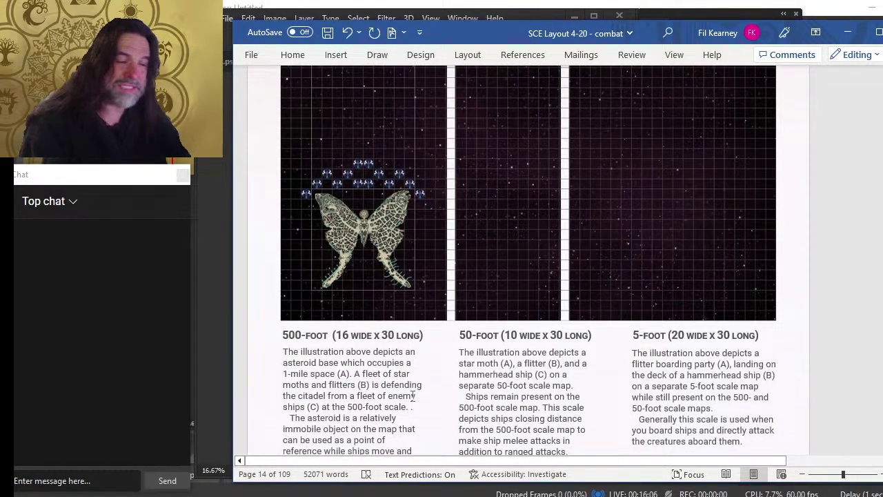
pyautogui.scroll(2, 414, 235)
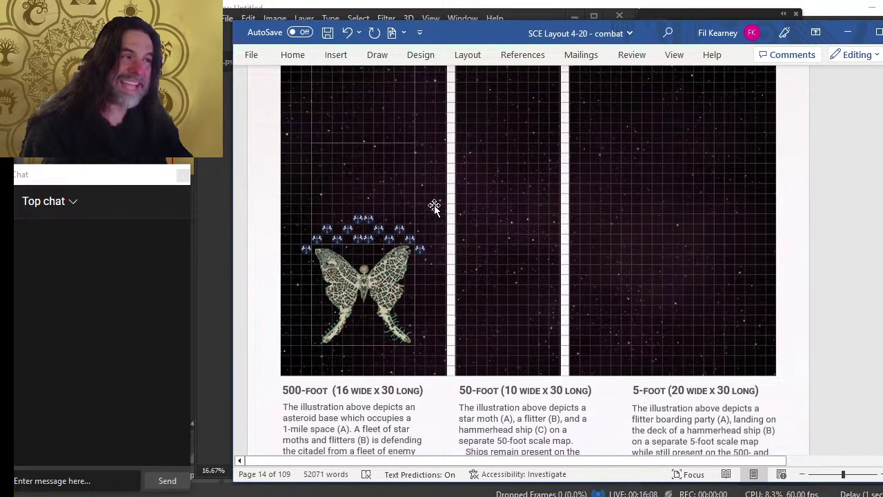
pyautogui.scroll(2, 434, 207)
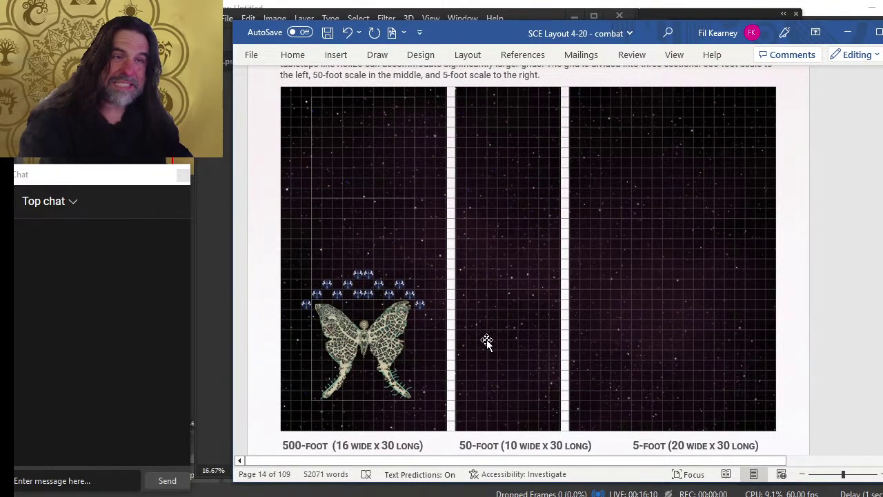
pyautogui.scroll(-7, 486, 342)
pyautogui.scroll(6, 487, 292)
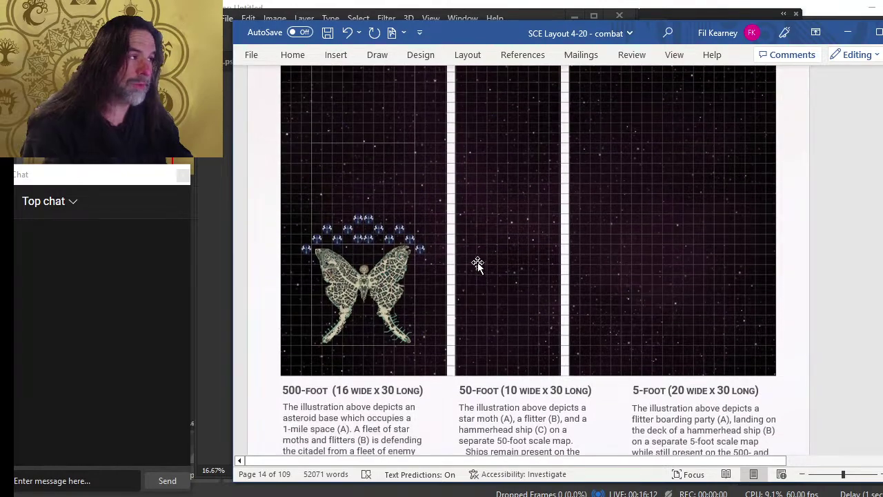
pyautogui.scroll(-4, 515, 269)
pyautogui.scroll(2, 515, 269)
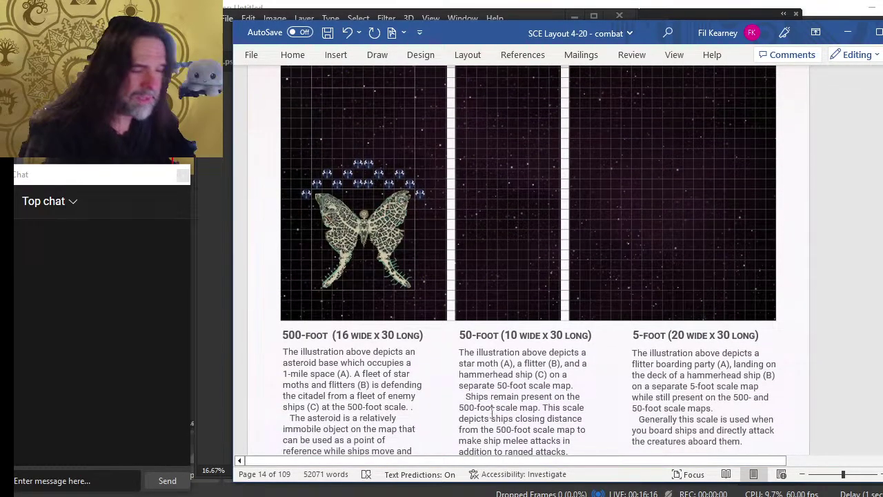
pyautogui.scroll(-4, 492, 413)
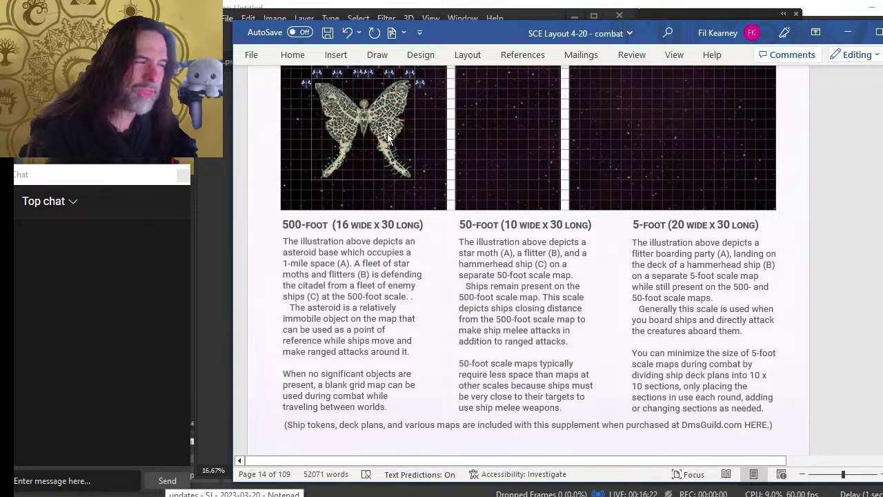
pyautogui.scroll(1, 418, 183)
pyautogui.scroll(-1, 431, 197)
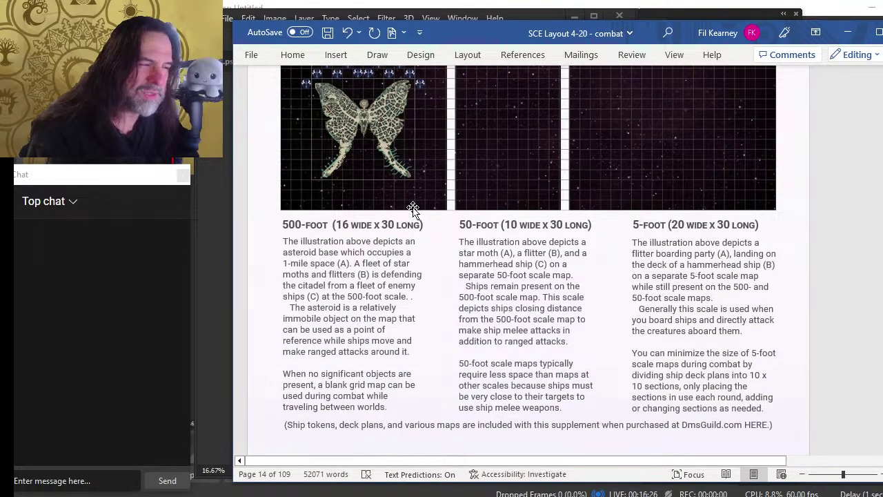
pyautogui.scroll(1, 421, 193)
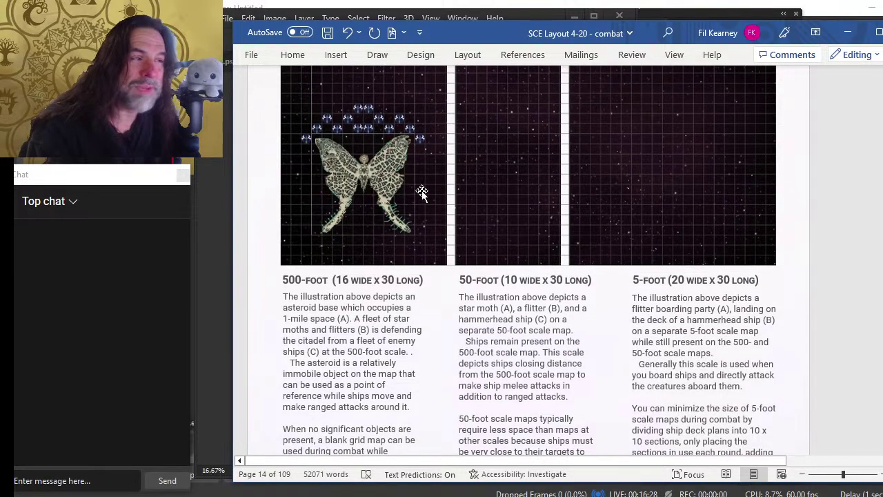
pyautogui.click(422, 193)
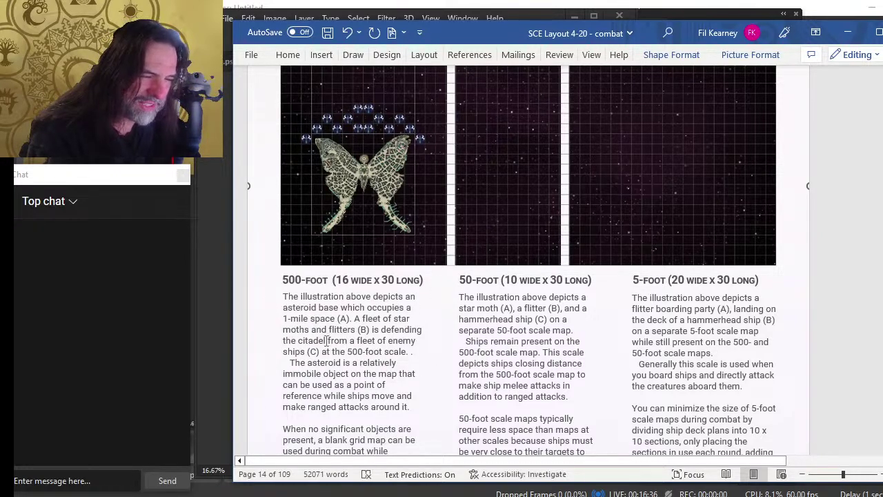
# Step: Replace 'citadel' with 'base' in the 500-foot caption box
pyautogui.click(327, 341)
pyautogui.press('BackSpace')
pyautogui.press('BackSpace')
pyautogui.press('BackSpace')
pyautogui.press('BackSpace')
pyautogui.press('BackSpace')
pyautogui.press('BackSpace')
pyautogui.press('BackSpace')
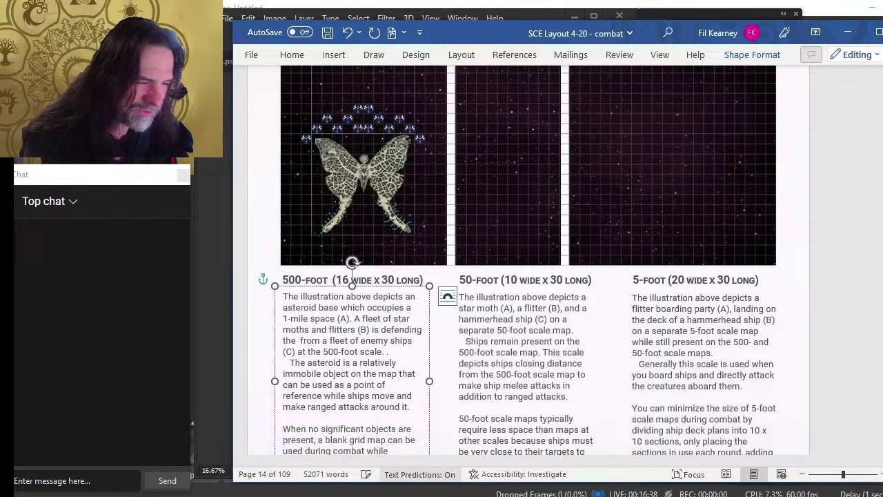
pyautogui.write('base')
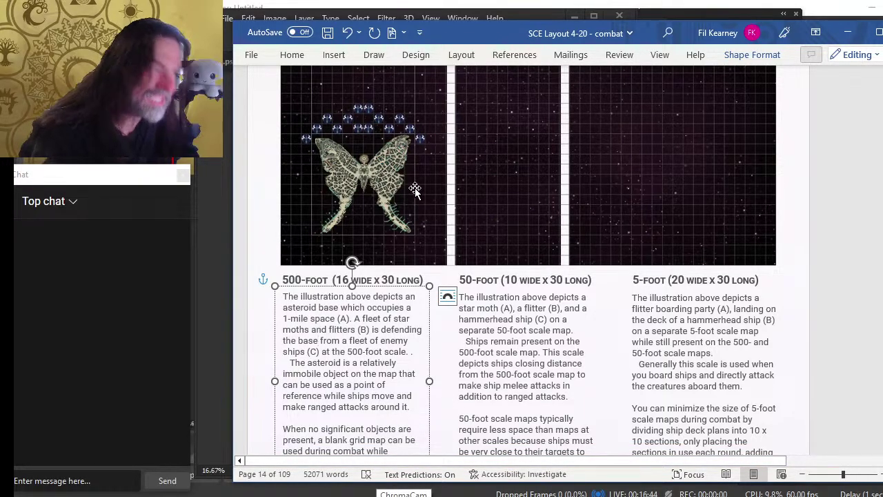
pyautogui.scroll(5, 414, 191)
pyautogui.scroll(-2, 360, 191)
pyautogui.scroll(-5, 382, 246)
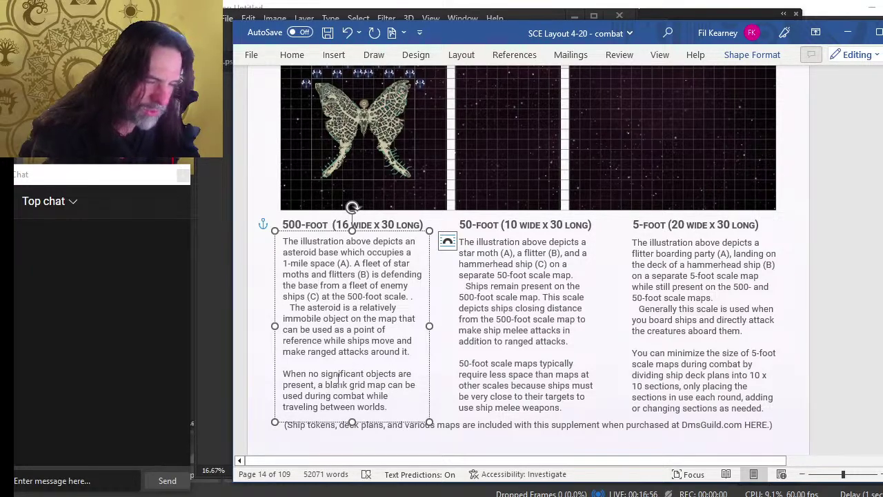
pyautogui.scroll(3, 341, 373)
pyautogui.scroll(-3, 359, 359)
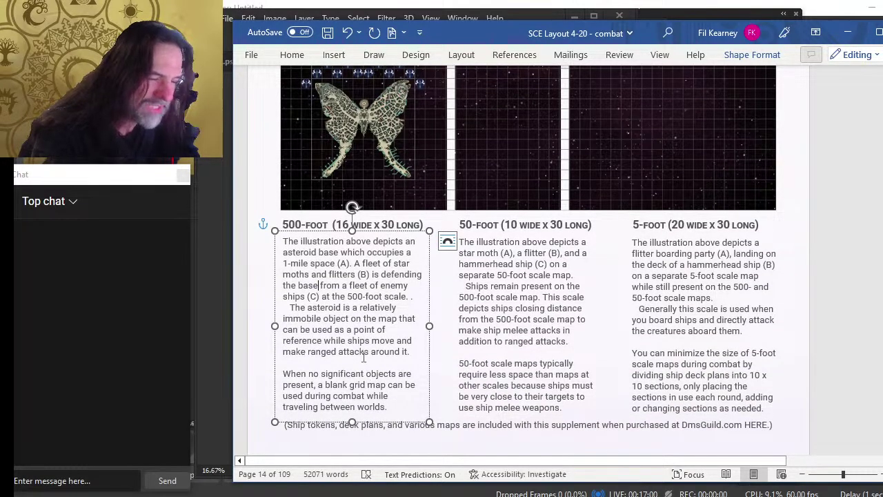
pyautogui.click(364, 360)
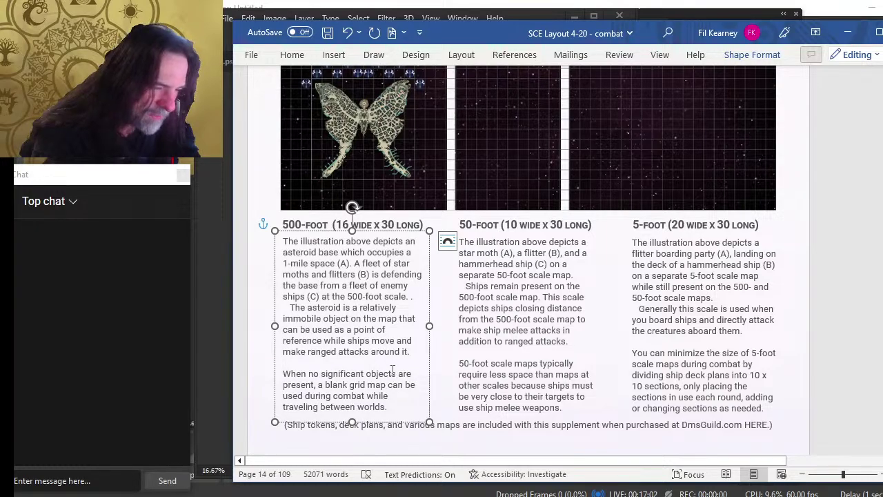
pyautogui.click(355, 420)
# Step: Scroll through page 15's 500-, 50- and 5-Foot Scale columns
pyautogui.scroll(2, 369, 369)
pyautogui.scroll(2, 368, 367)
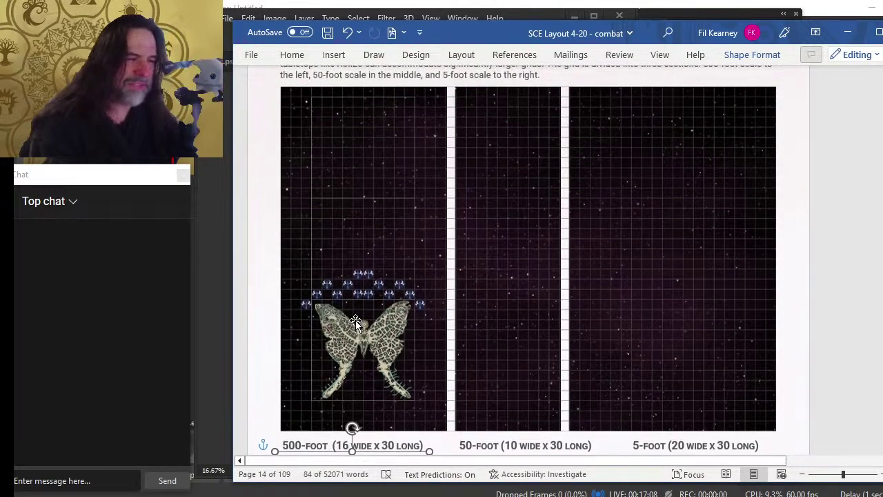
pyautogui.scroll(-2, 664, 223)
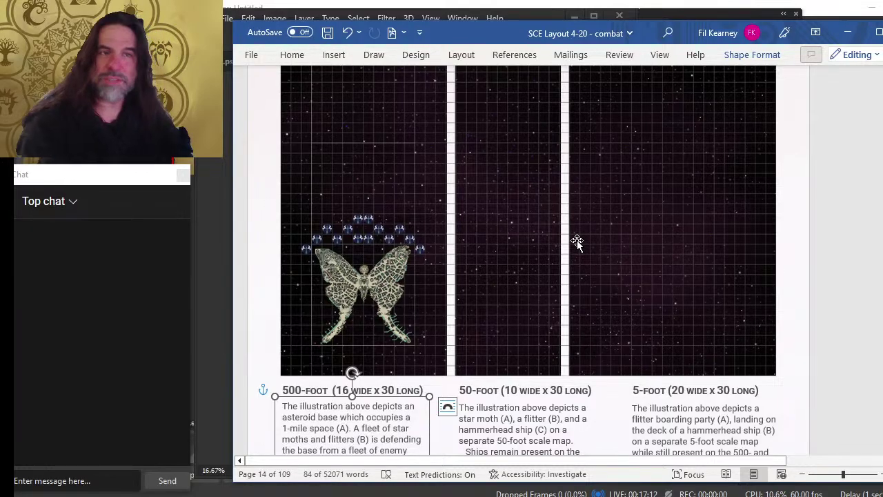
pyautogui.scroll(-5, 577, 241)
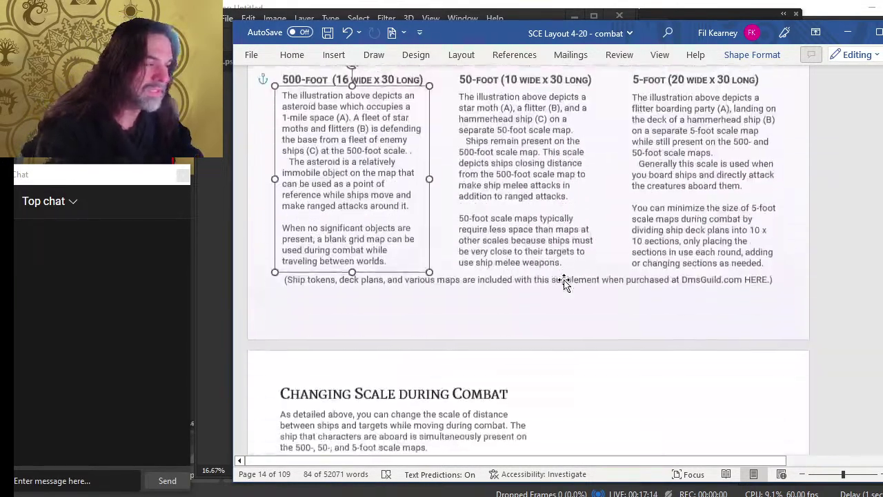
pyautogui.scroll(-7, 563, 283)
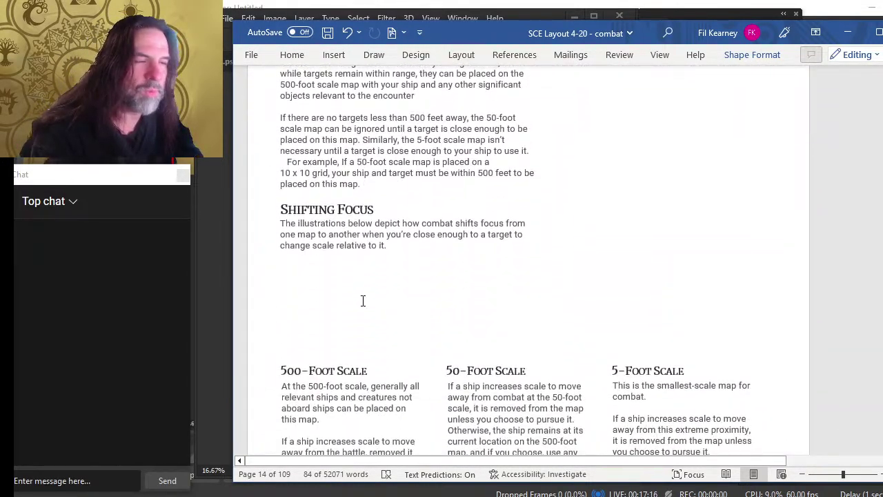
pyautogui.scroll(10, 583, 292)
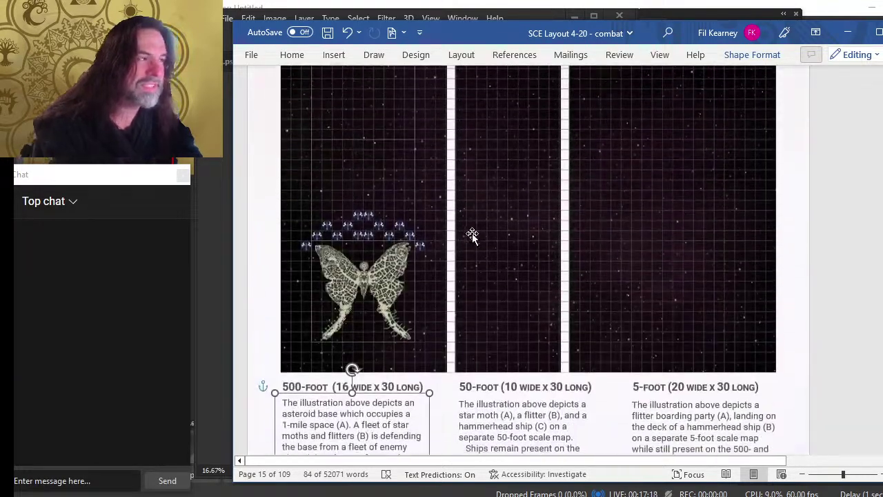
pyautogui.scroll(-1, 605, 309)
pyautogui.scroll(-7, 606, 309)
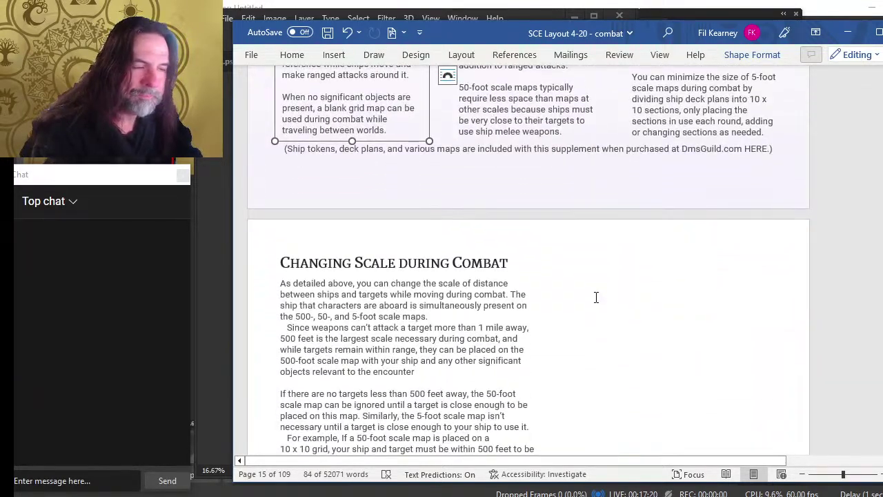
pyautogui.scroll(-3, 491, 312)
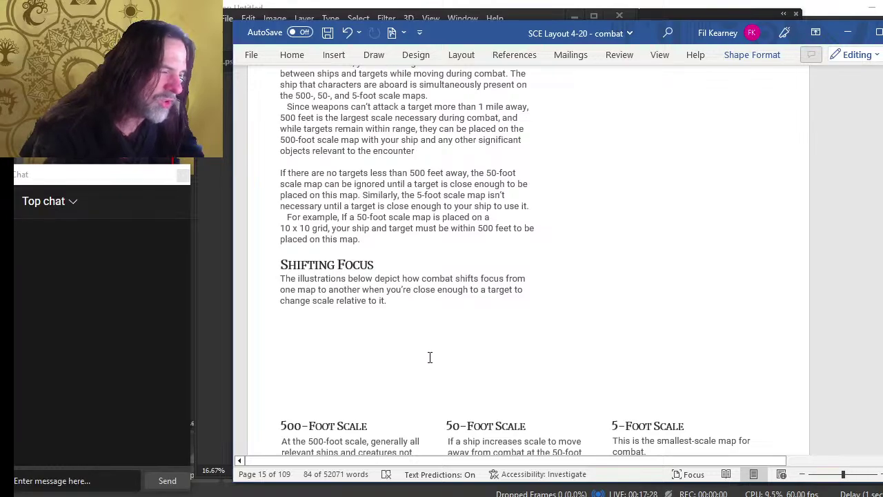
pyautogui.scroll(-3, 499, 319)
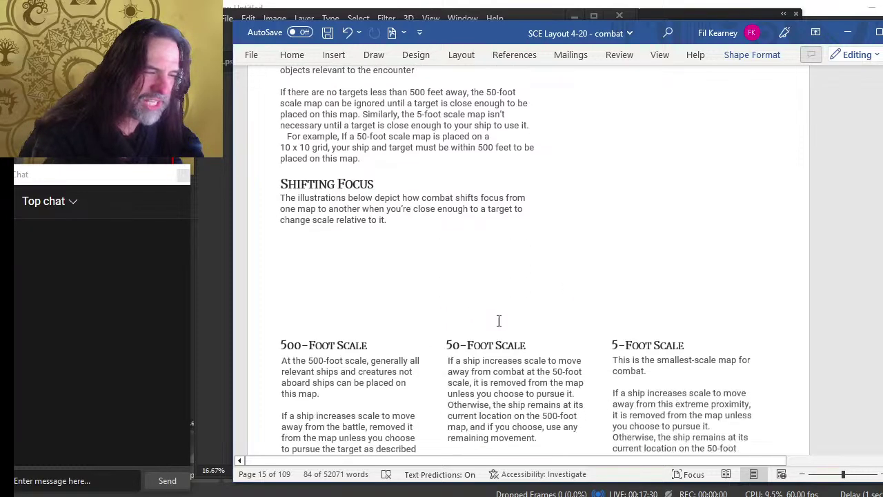
pyautogui.scroll(-1, 480, 335)
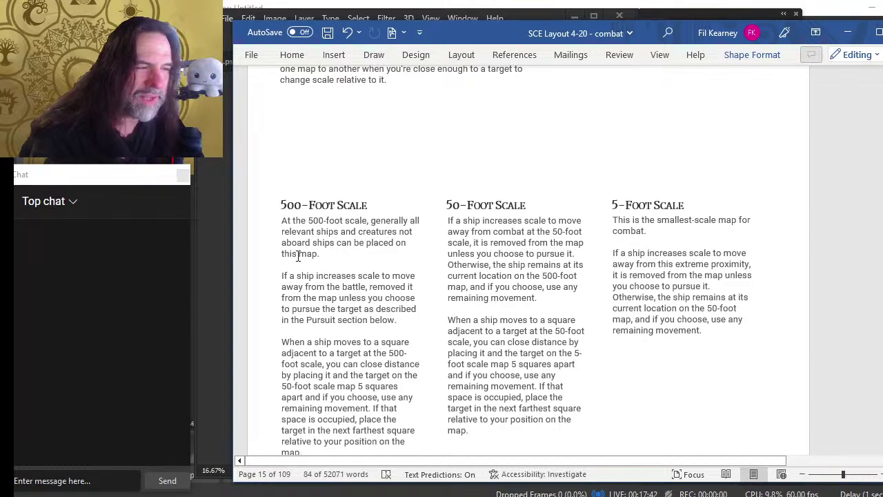
# Step: Insert 'themselves' after 'aboard ships' in the 500-Foot Scale column
pyautogui.click(337, 243)
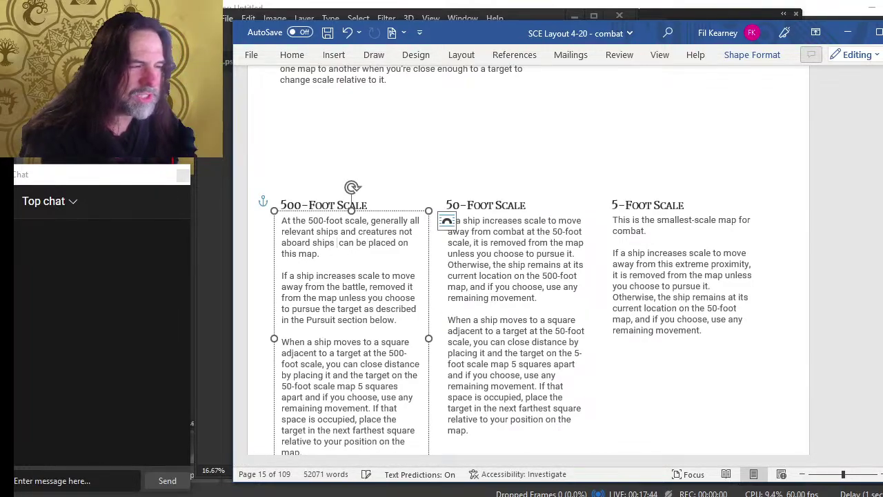
pyautogui.write('thems')
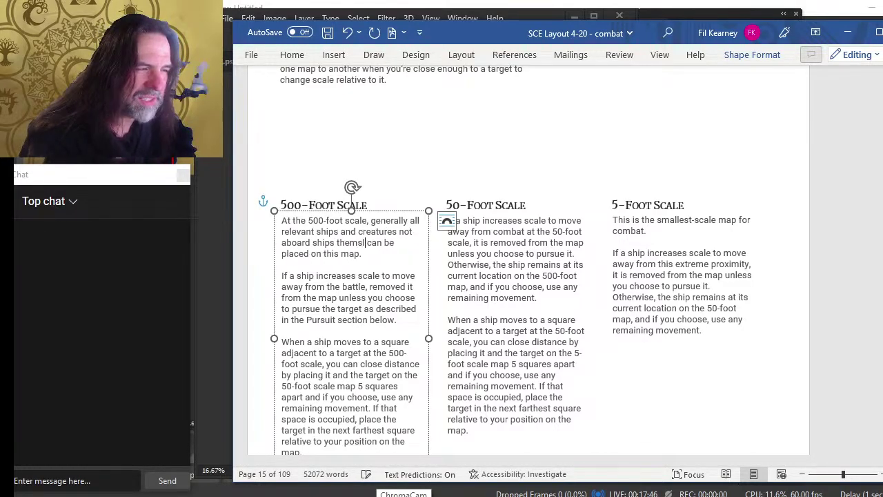
pyautogui.write('elv')
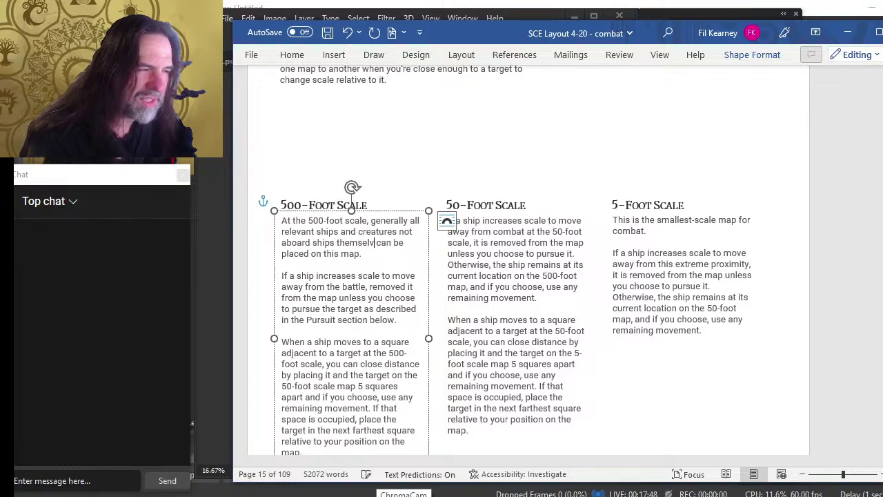
pyautogui.write('es')
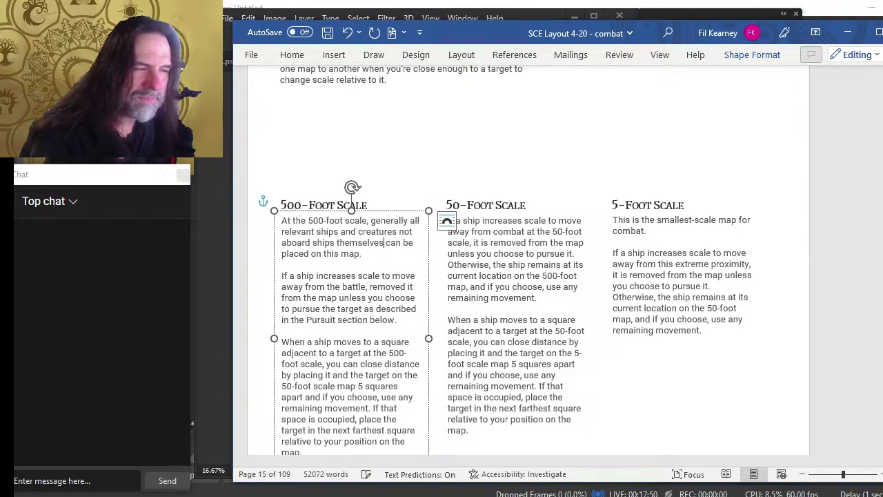
pyautogui.click(347, 264)
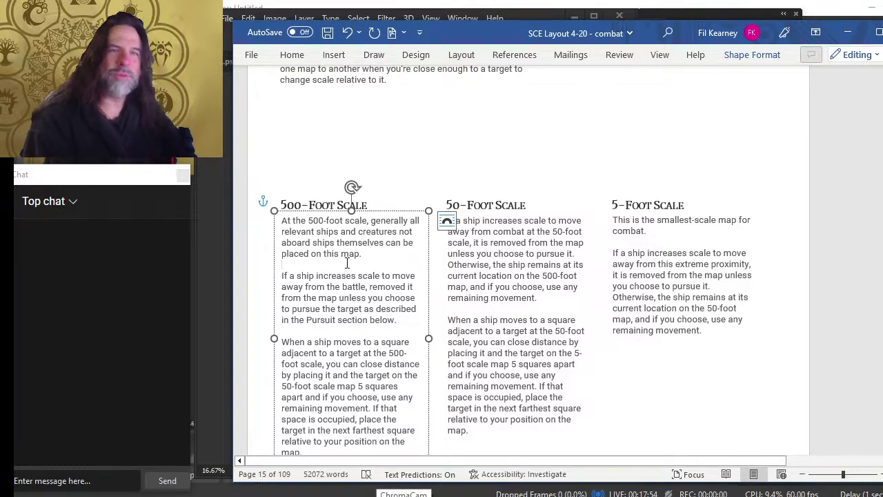
pyautogui.scroll(20, 385, 315)
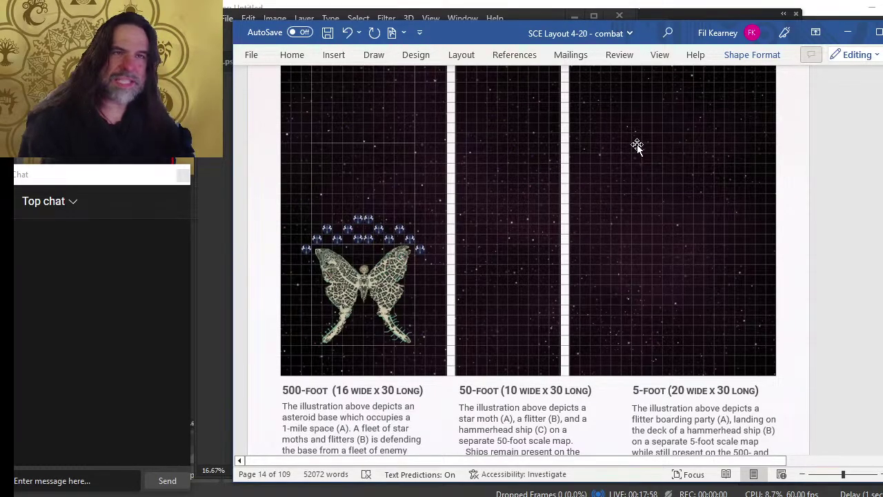
# Step: Select the star-map illustration on pages 13–14, then return to the page 15 scale columns
pyautogui.scroll(-5, 755, 172)
pyautogui.scroll(4, 690, 199)
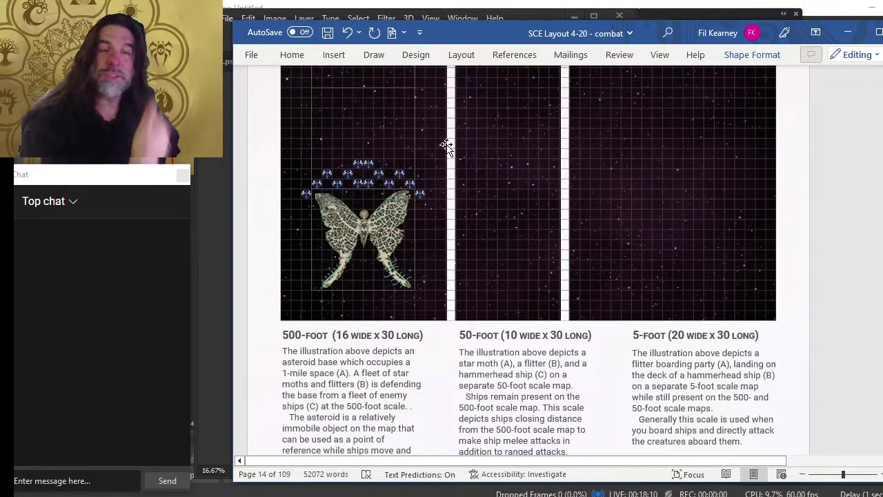
pyautogui.click(652, 149)
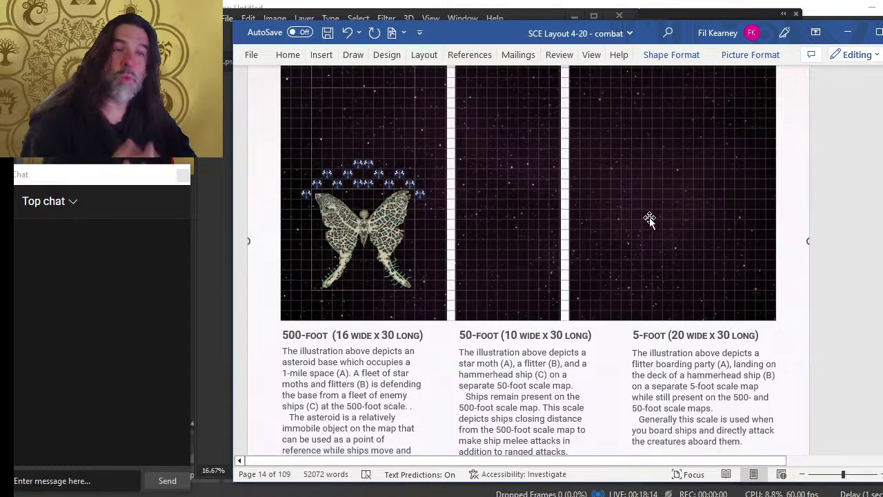
pyautogui.scroll(15, 600, 183)
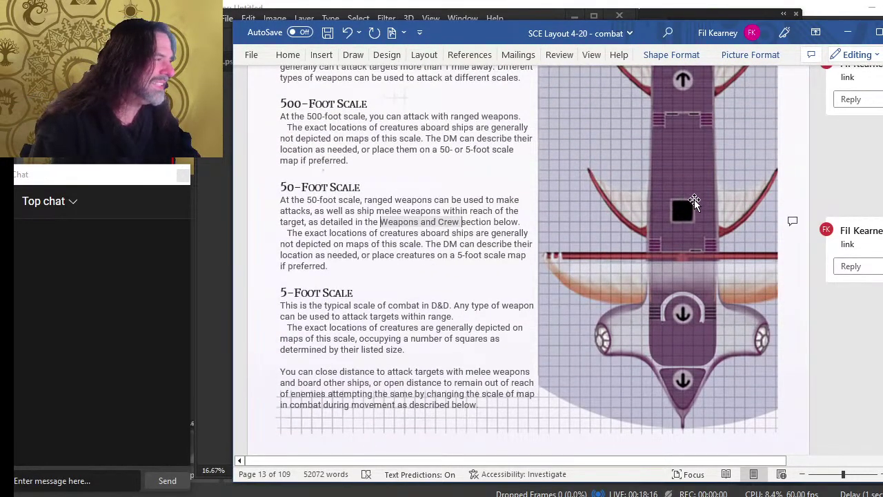
pyautogui.scroll(5, 694, 138)
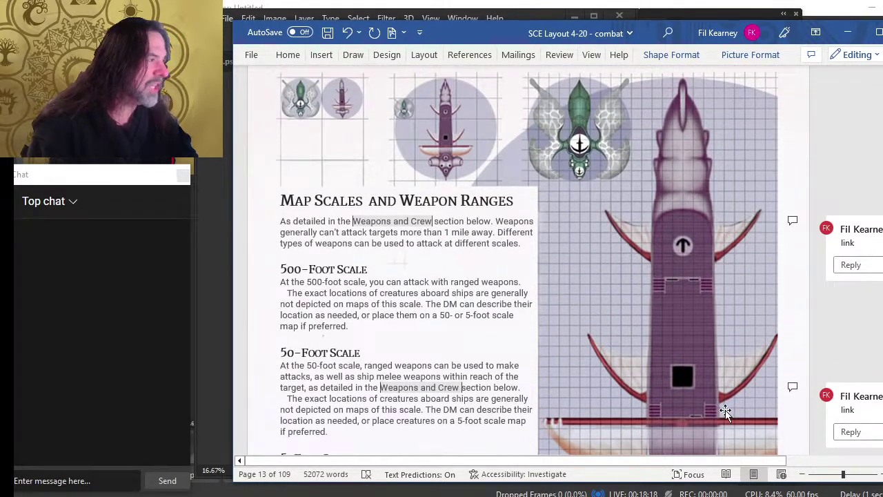
pyautogui.scroll(-10, 718, 373)
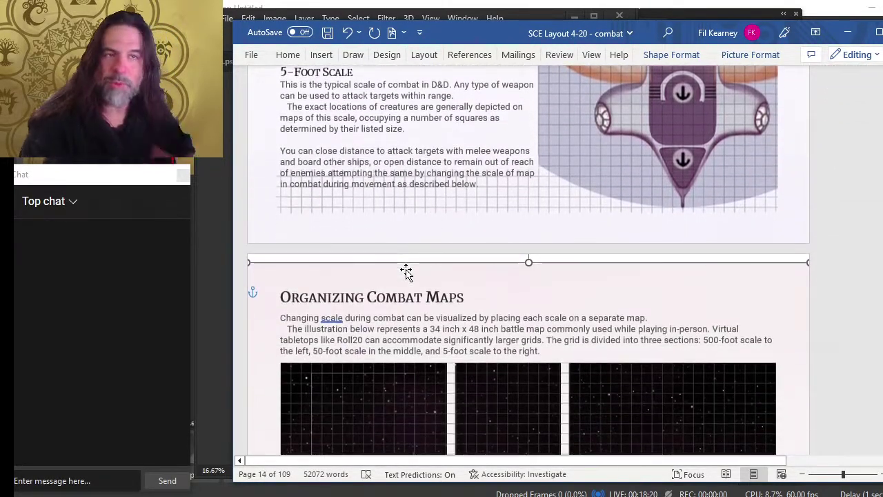
pyautogui.scroll(-15, 406, 271)
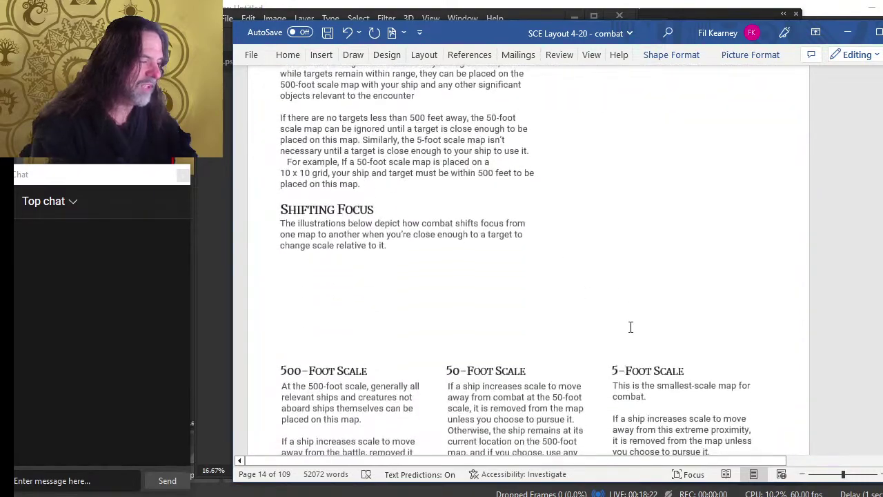
pyautogui.scroll(-5, 442, 303)
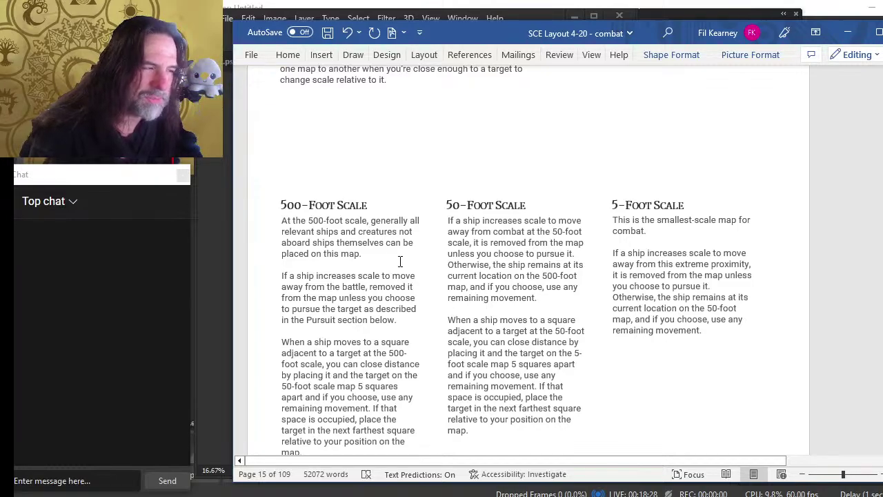
# Step: Edit the 500-Foot Scale column so it reads 'remove it from the map', then revisit the star maps
pyautogui.click(343, 279)
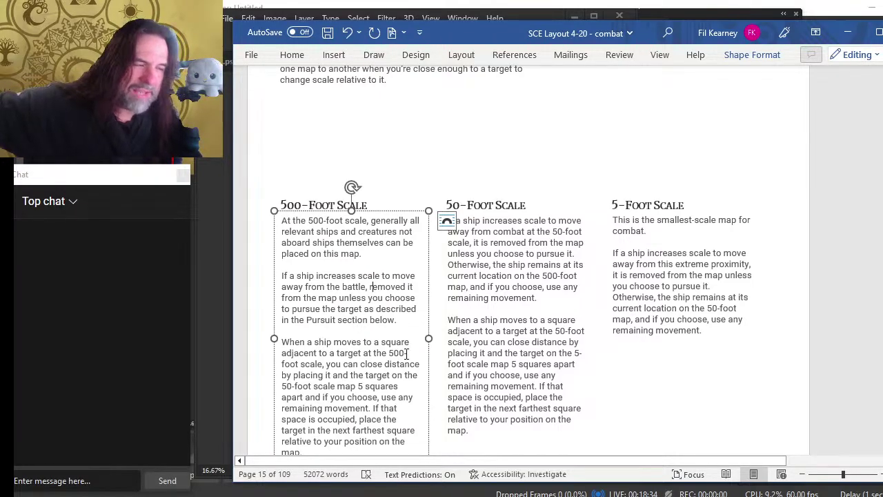
pyautogui.click(406, 288)
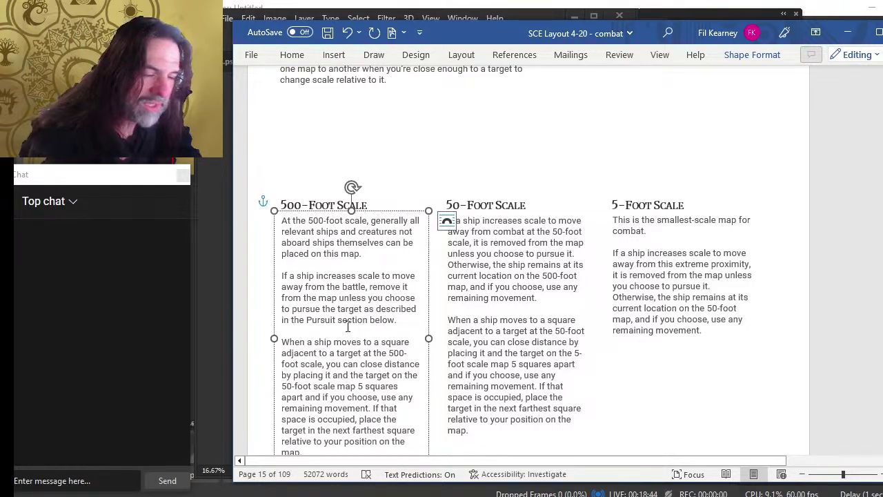
pyautogui.scroll(-2, 348, 327)
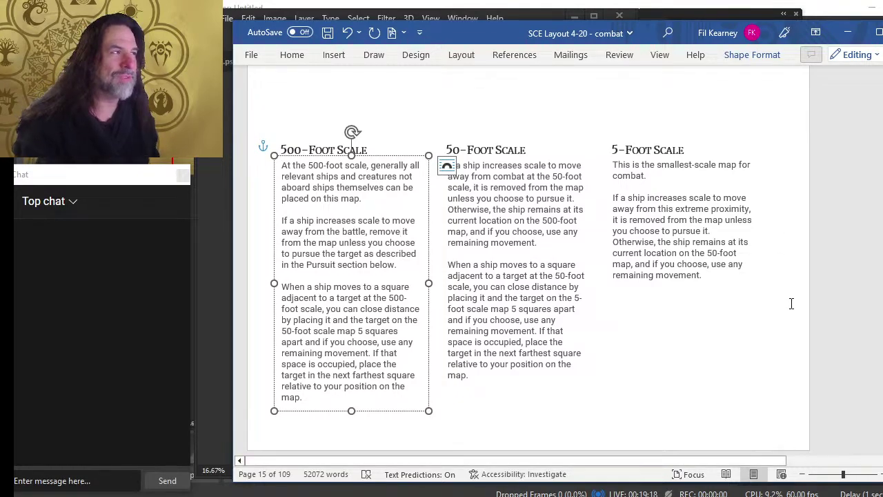
pyautogui.scroll(10, 628, 375)
pyautogui.scroll(4, 623, 382)
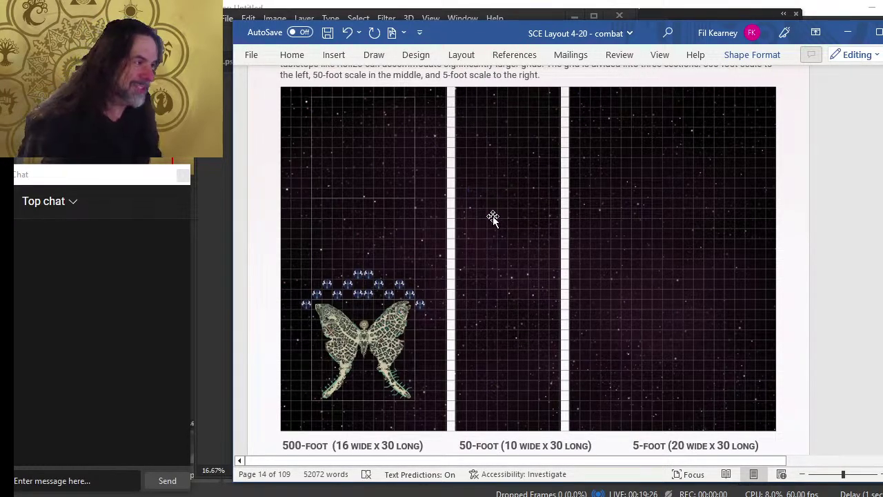
pyautogui.scroll(-12, 494, 210)
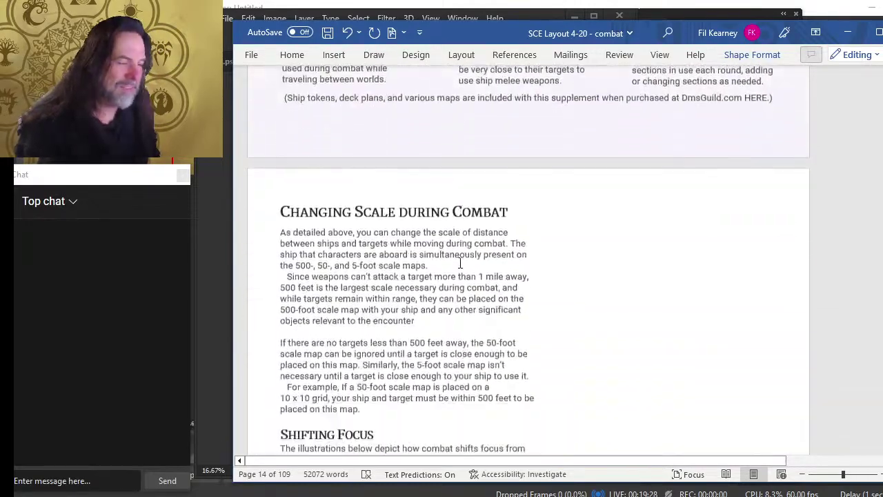
pyautogui.scroll(5, 460, 263)
pyautogui.scroll(6, 460, 263)
pyautogui.scroll(-2, 460, 263)
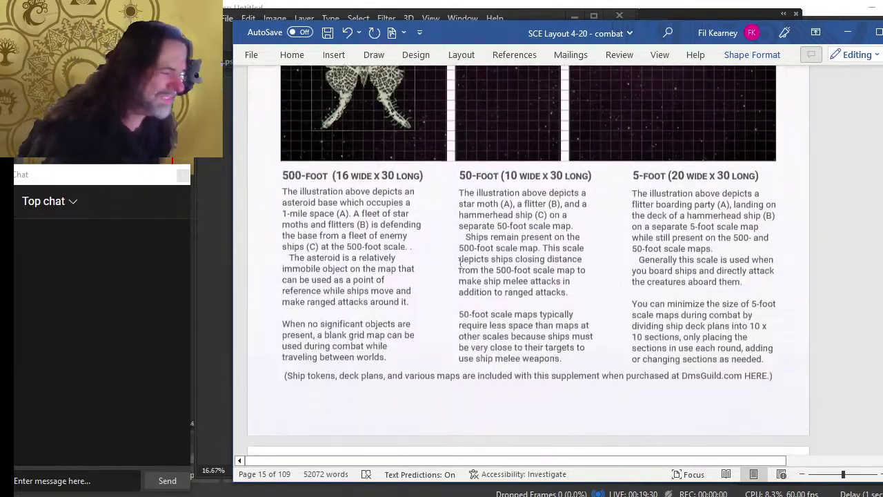
pyautogui.scroll(1, 517, 230)
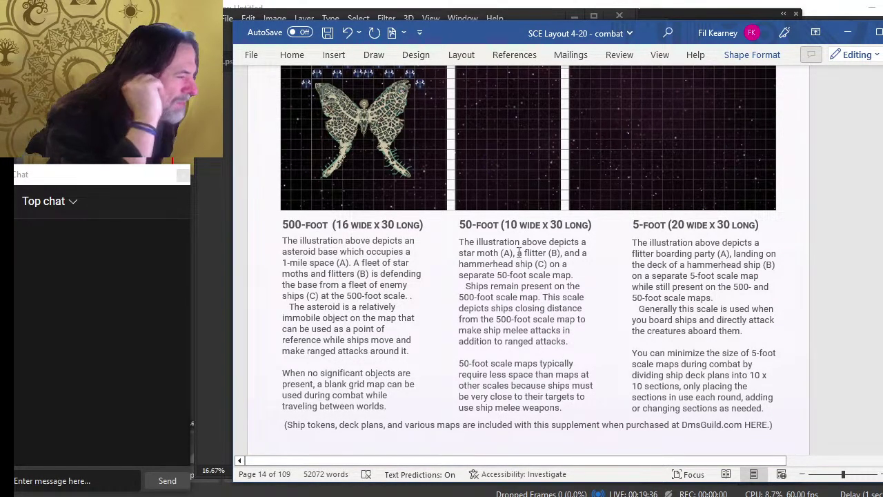
pyautogui.click(387, 195)
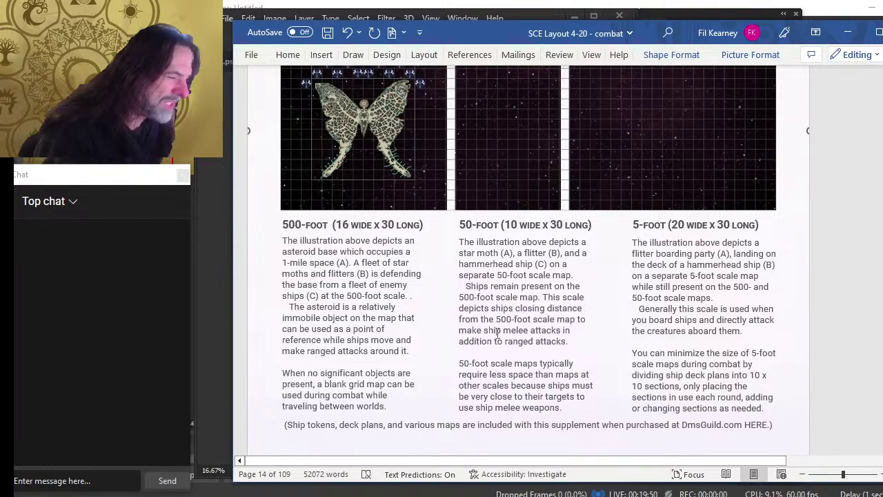
pyautogui.scroll(-2, 518, 321)
pyautogui.click(543, 297)
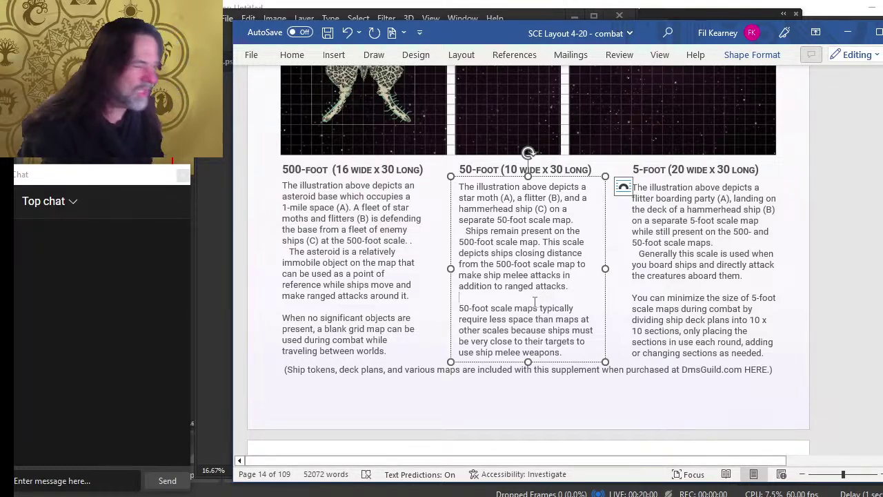
pyautogui.scroll(-10, 538, 299)
pyautogui.scroll(6, 535, 304)
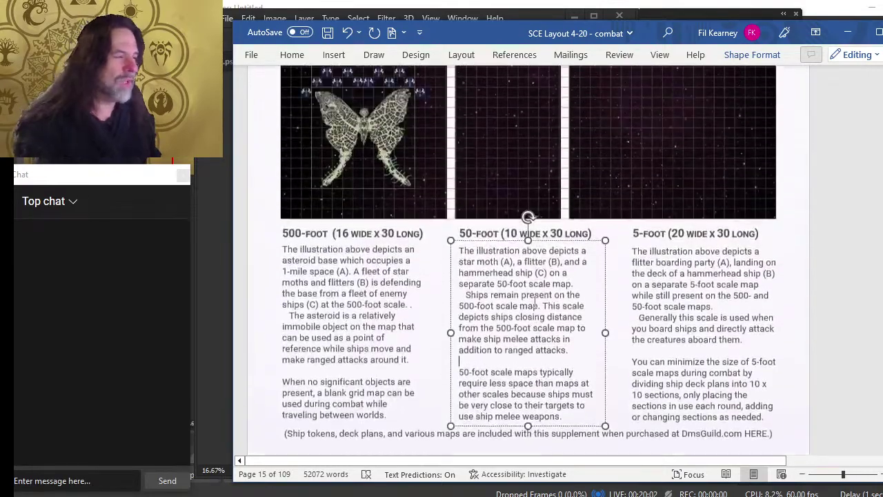
pyautogui.scroll(-3, 534, 305)
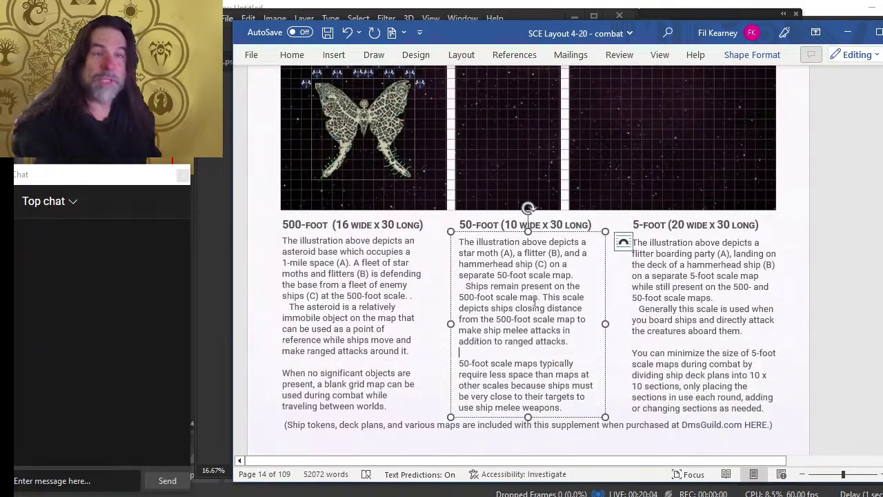
pyautogui.click(510, 121)
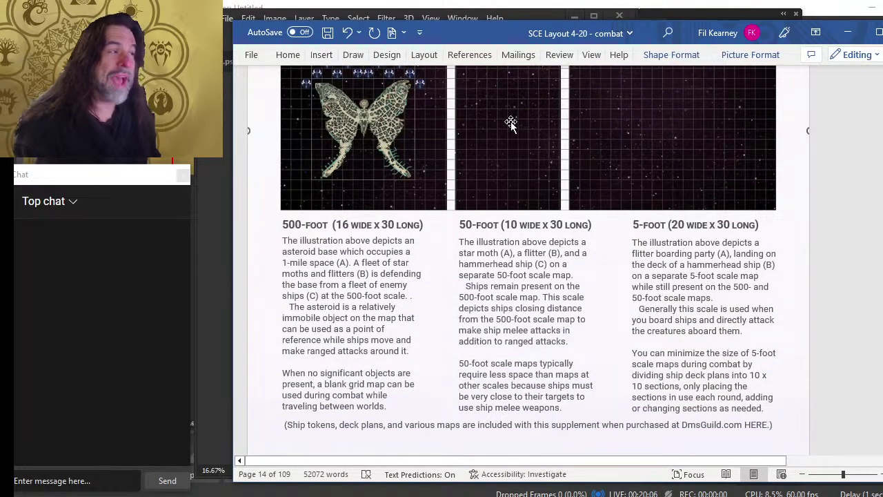
pyautogui.scroll(3, 512, 129)
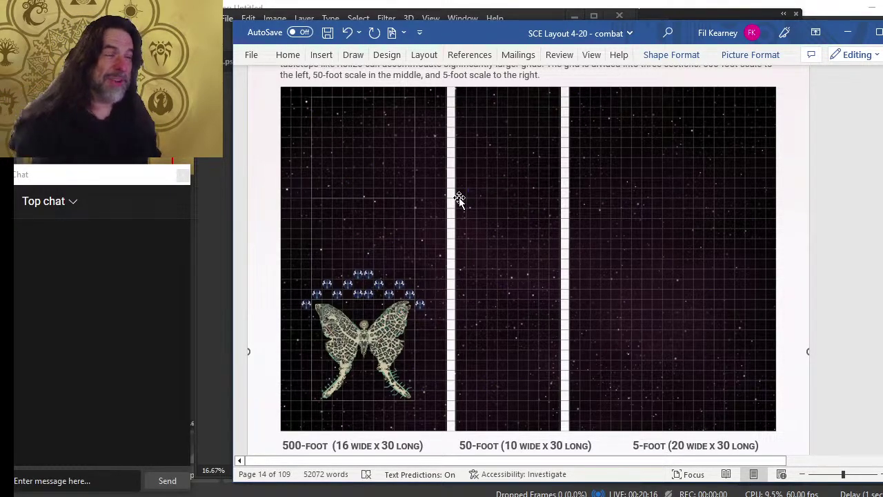
# Step: Scroll past Organizing Combat Maps and Changing Scale during Combat to the 500-, 50- and 5-Foot Scale columns
pyautogui.scroll(-10, 464, 177)
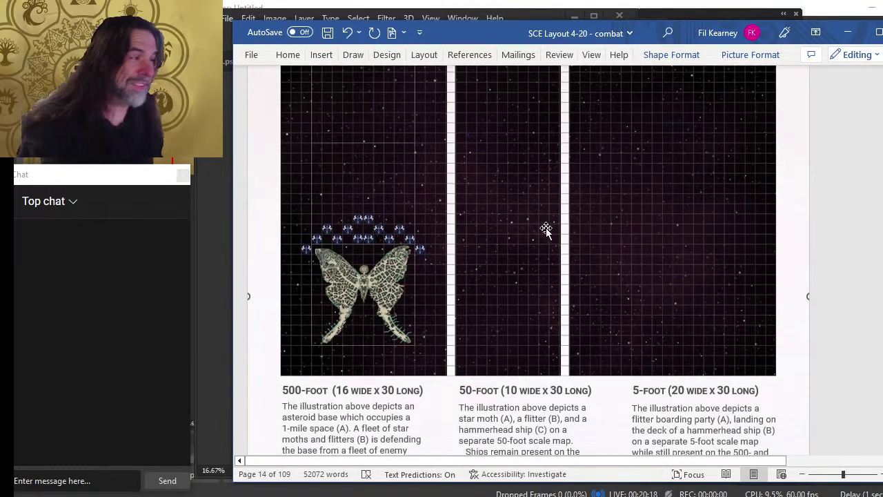
pyautogui.scroll(-10, 531, 262)
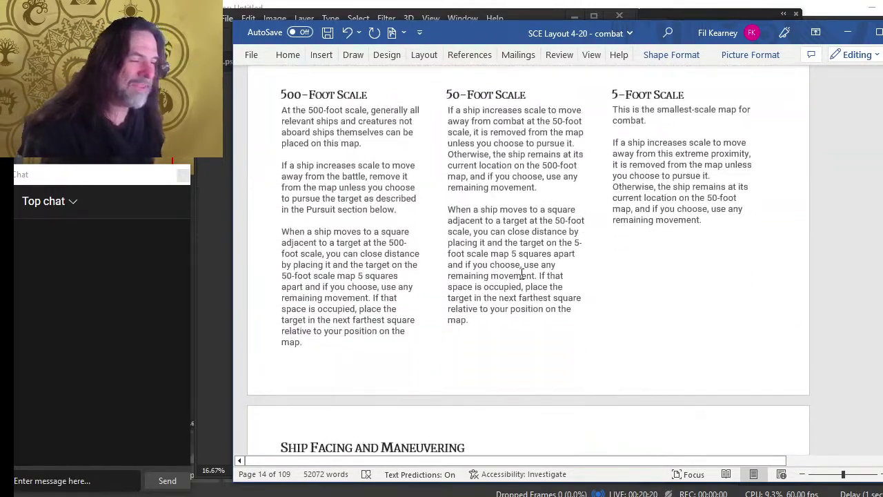
pyautogui.scroll(10, 525, 269)
pyautogui.scroll(8, 345, 213)
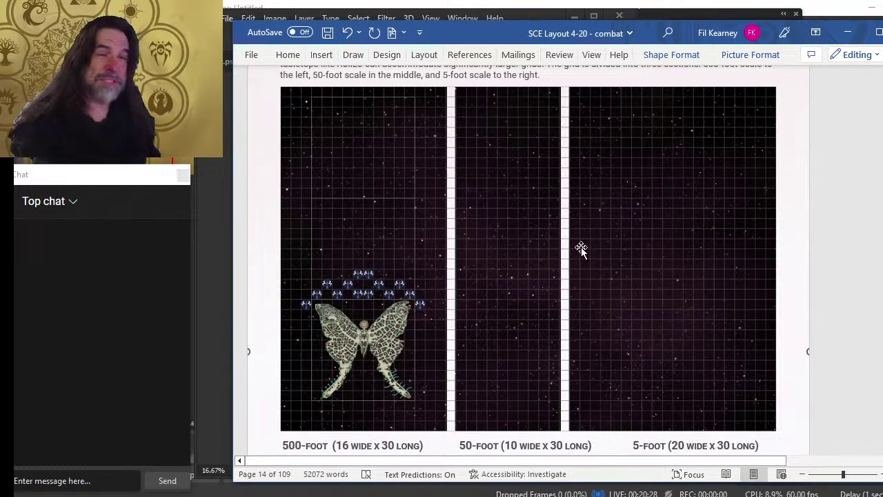
pyautogui.scroll(-5, 347, 160)
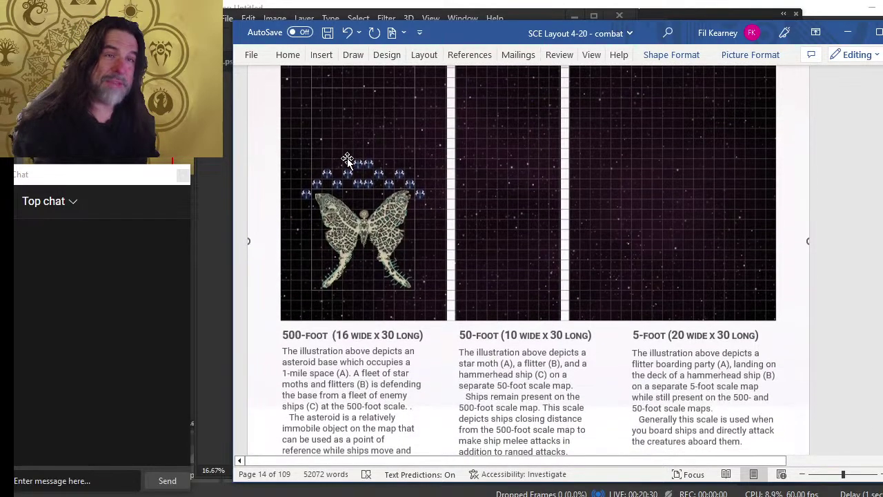
pyautogui.scroll(3, 350, 150)
pyautogui.scroll(5, 350, 153)
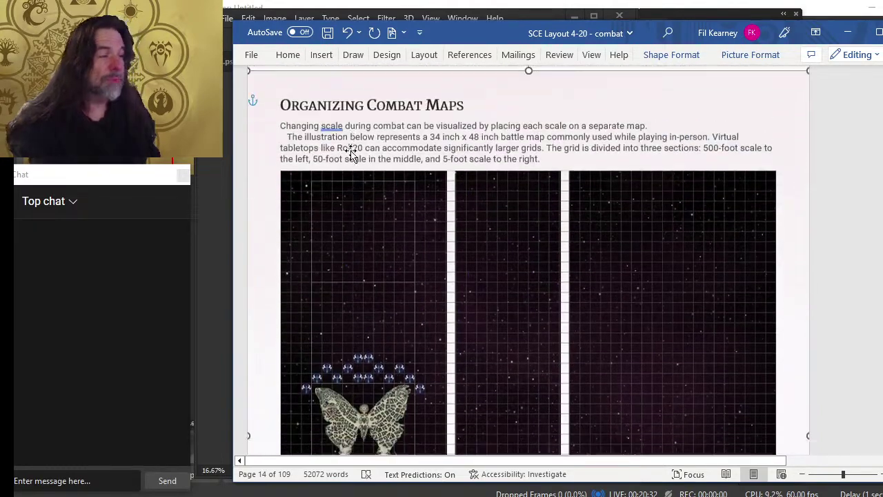
pyautogui.scroll(-3, 404, 127)
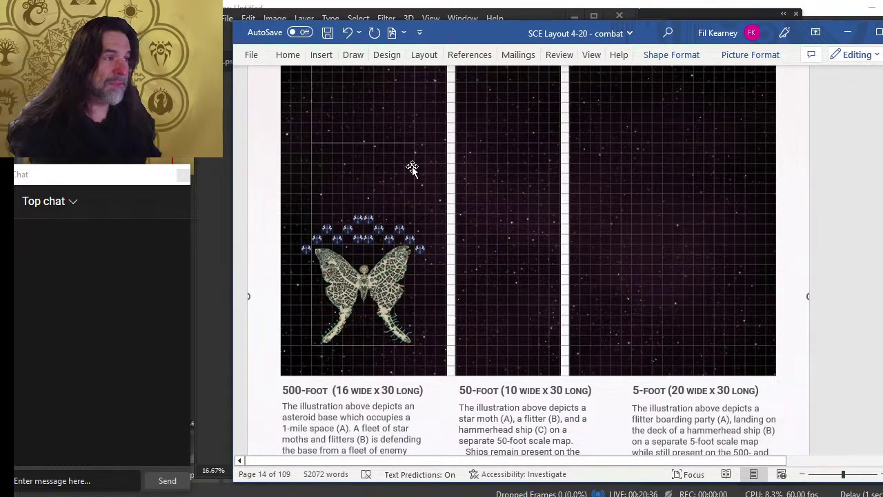
pyautogui.scroll(2, 412, 169)
pyautogui.scroll(-1, 337, 210)
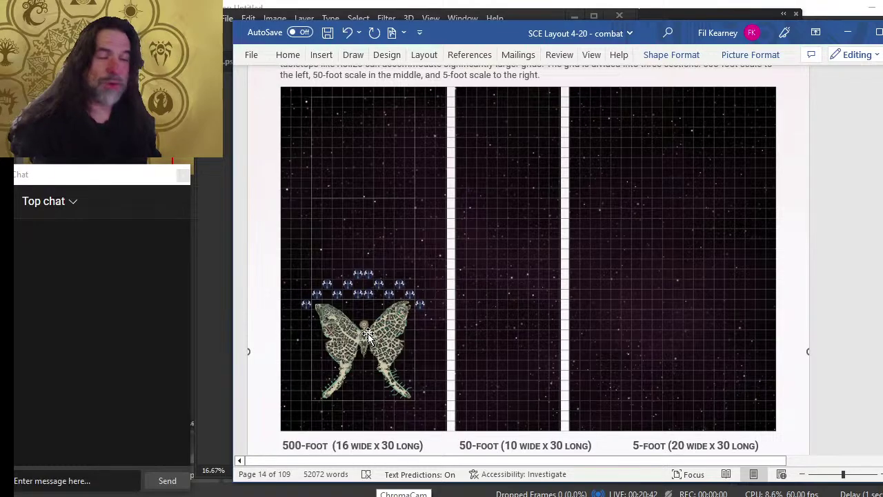
pyautogui.scroll(2, 364, 278)
pyautogui.scroll(-3, 365, 276)
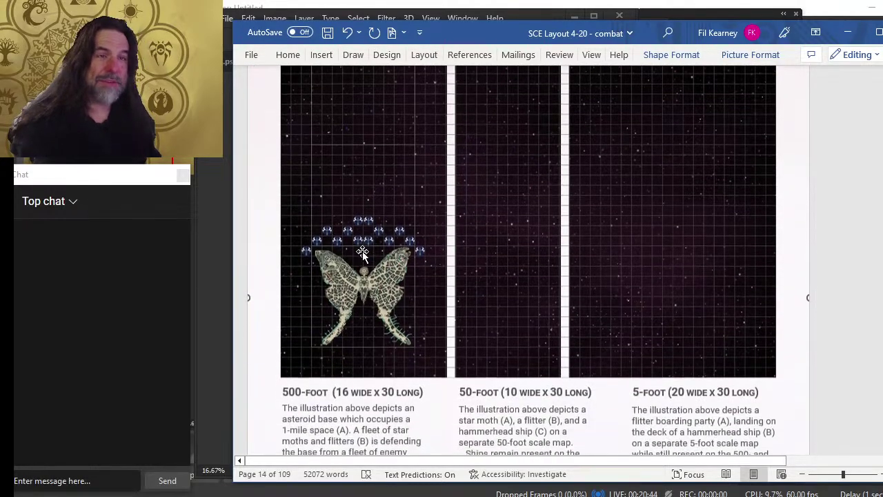
pyautogui.scroll(3, 363, 249)
pyautogui.scroll(-1, 362, 249)
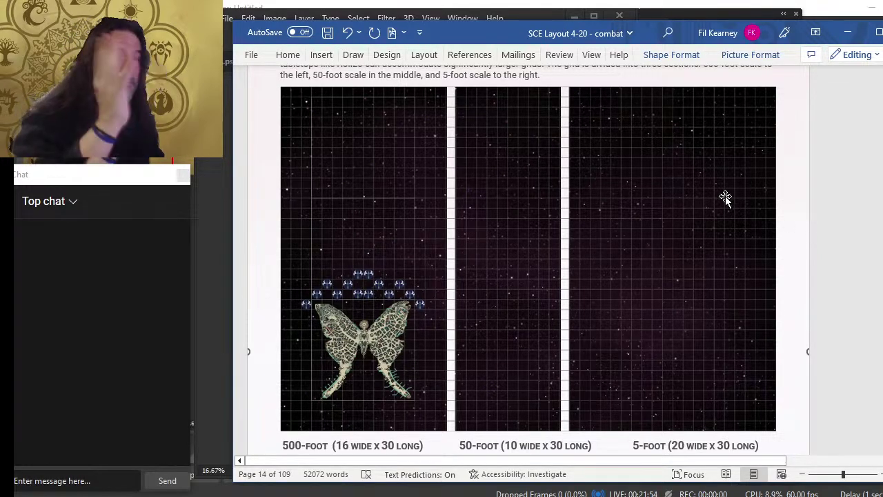
pyautogui.scroll(-1, 495, 226)
pyautogui.scroll(3, 529, 211)
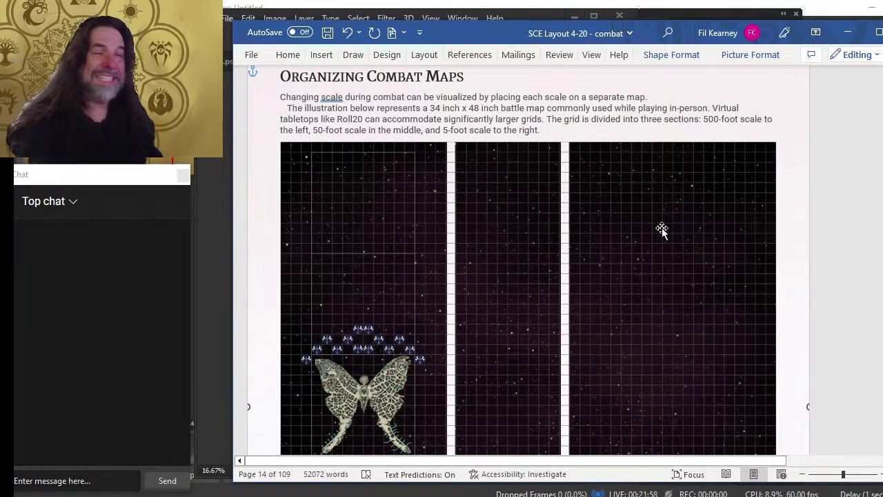
pyautogui.scroll(-2, 662, 228)
pyautogui.scroll(2, 662, 229)
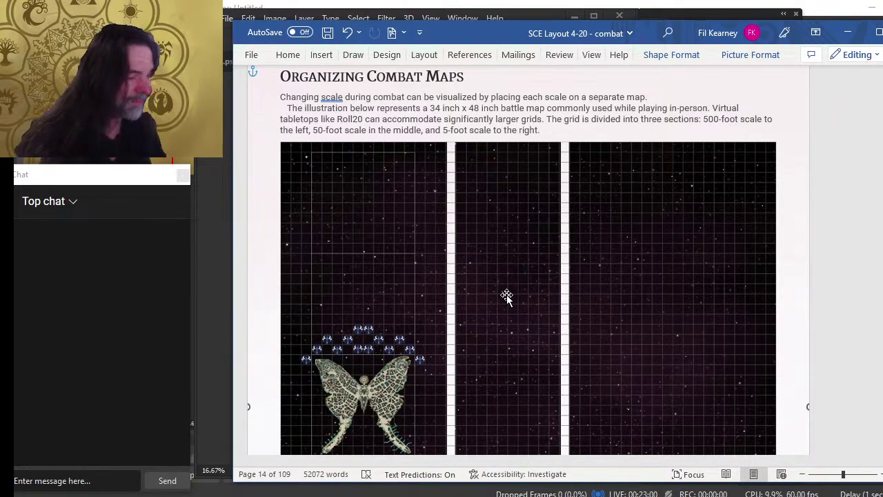
pyautogui.scroll(-15, 506, 295)
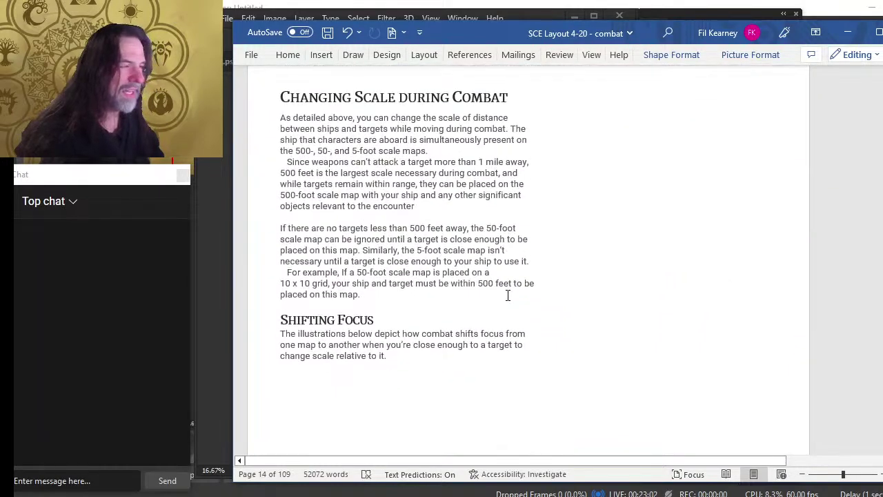
pyautogui.scroll(-10, 507, 295)
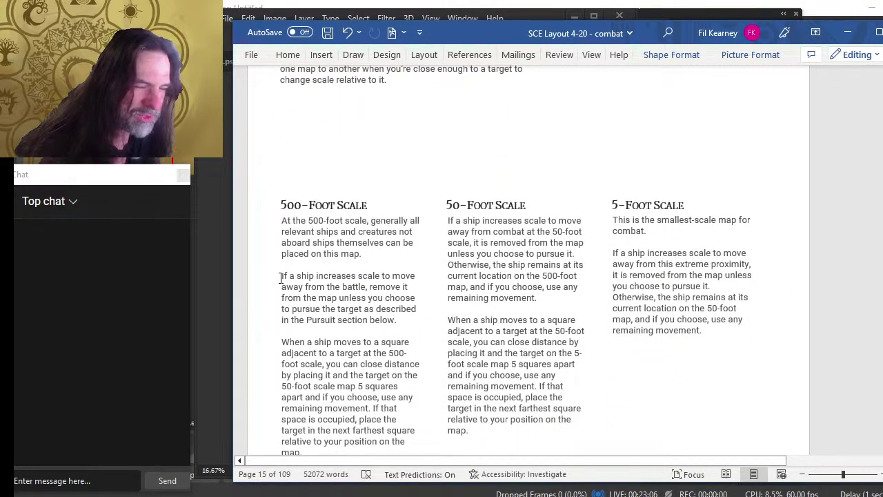
pyautogui.scroll(-2, 281, 278)
# Step: Add an empty Layer 3 above the texty layer and zoom in to inspect the page text
pyautogui.hotkey('alt', 'Tab')
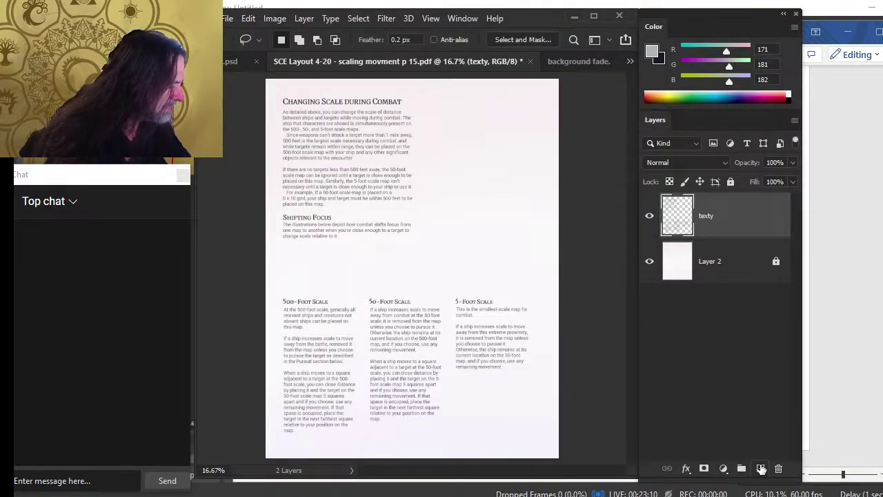
pyautogui.click(760, 469)
pyautogui.press('z')
pyautogui.moveTo(373, 226); pyautogui.dragTo(432, 264)
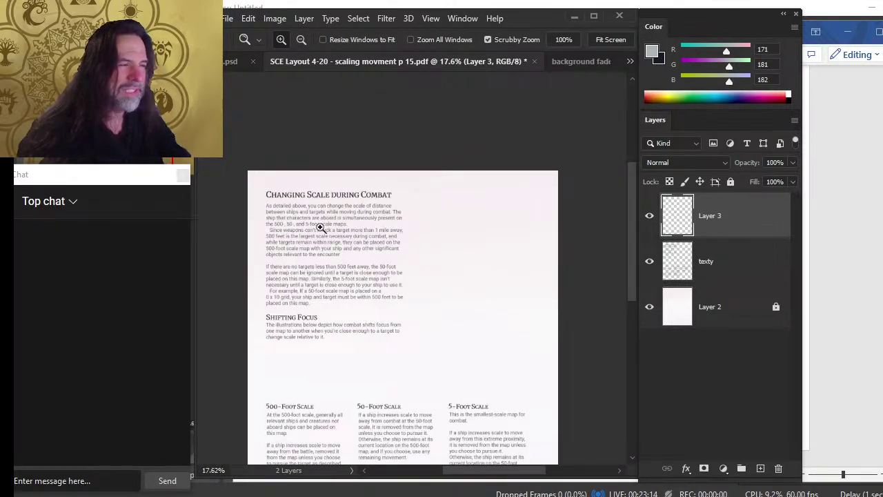
pyautogui.moveTo(321, 228); pyautogui.dragTo(399, 261)
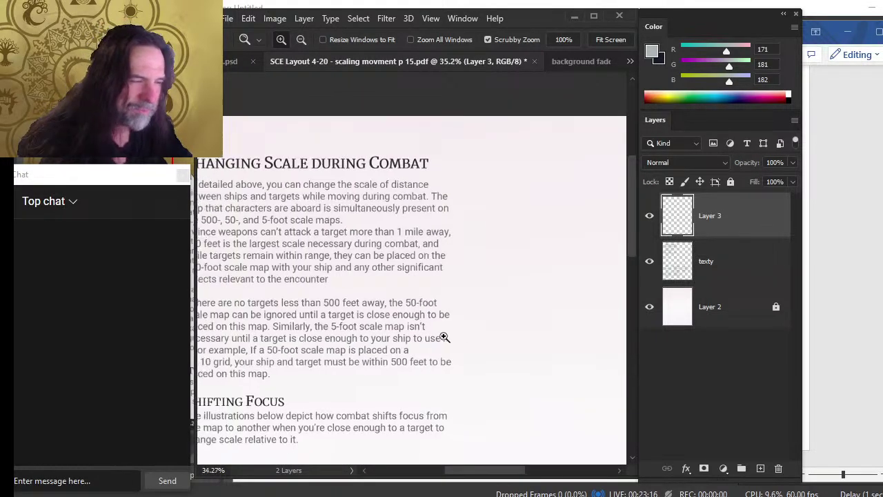
pyautogui.moveTo(444, 335); pyautogui.dragTo(381, 338)
pyautogui.moveTo(464, 236); pyautogui.dragTo(441, 321)
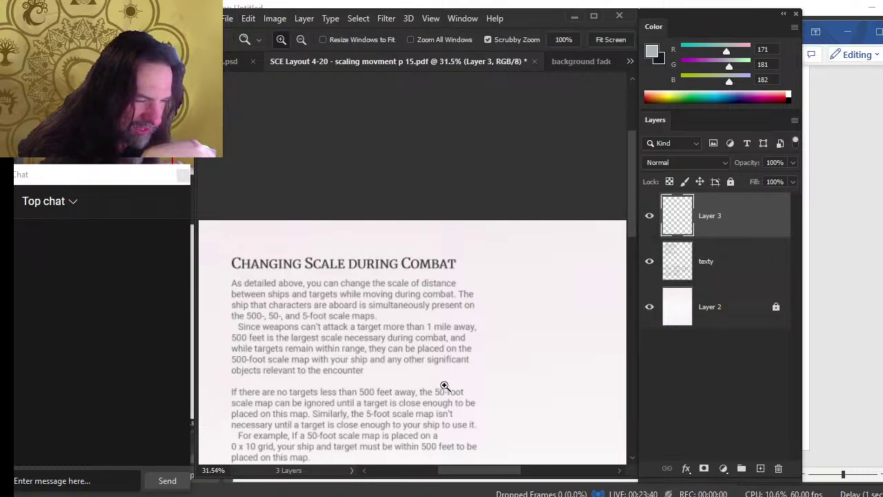
pyautogui.scroll(-3, 445, 386)
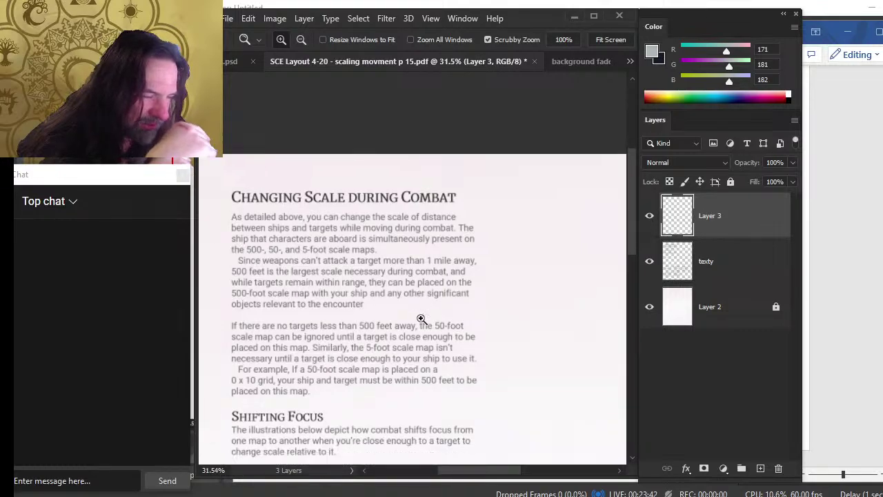
pyautogui.scroll(-1, 393, 322)
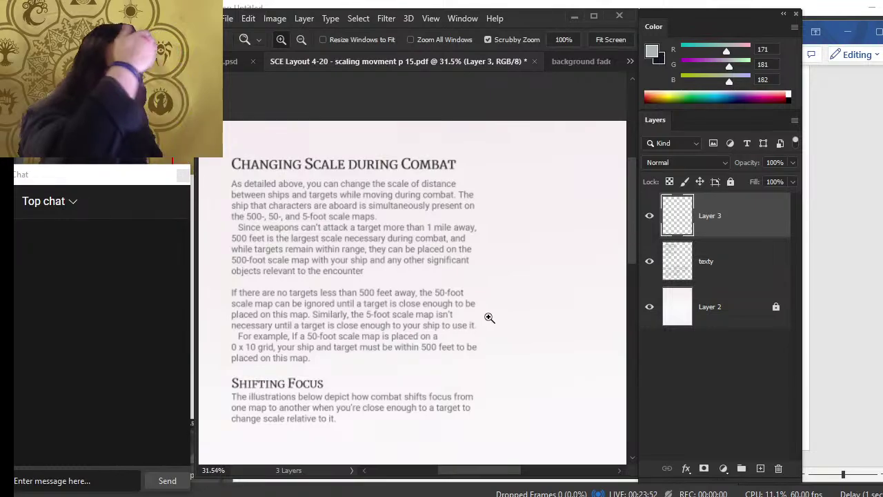
pyautogui.moveTo(554, 231)
pyautogui.mouseDown()
pyautogui.moveTo(438, 265)
pyautogui.moveTo(468, 234)
pyautogui.moveTo(378, 226)
pyautogui.moveTo(483, 203)
pyautogui.moveTo(532, 203)
pyautogui.mouseUp()
pyautogui.press('b')
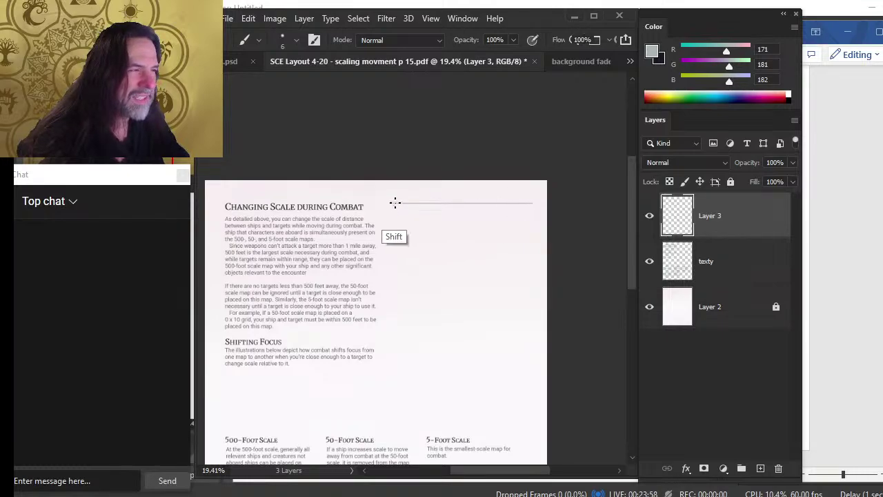
# Step: Brush a thin grey rectangular frame on Layer 3 beside the Changing Scale during Combat text
pyautogui.keyDown('shift'); pyautogui.click(395, 334); pyautogui.keyUp('shift')
pyautogui.keyDown('shift'); pyautogui.click(523, 332); pyautogui.keyUp('shift')
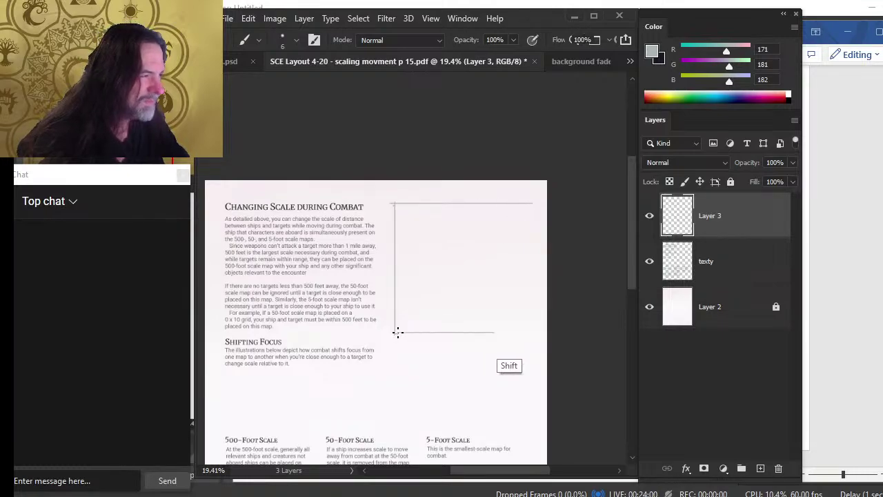
pyautogui.moveTo(533, 203); pyautogui.dragTo(533, 326)
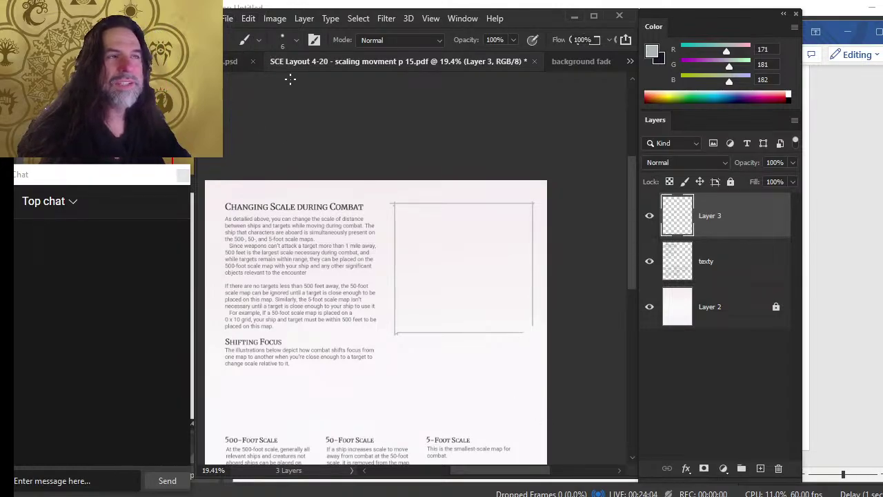
pyautogui.click(228, 17)
pyautogui.moveTo(296, 97)
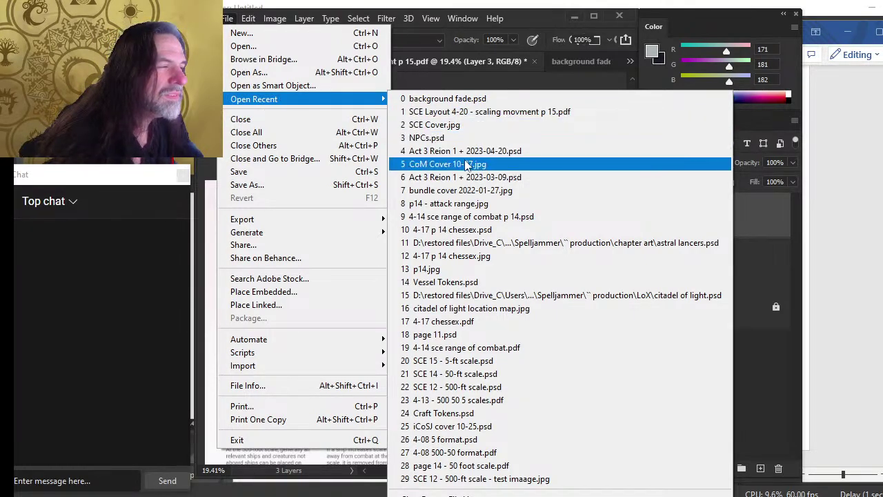
# Step: Open and close p14 - attack range.jpg, then open 4-14 sce range of combat p 14.psd
pyautogui.click(473, 204)
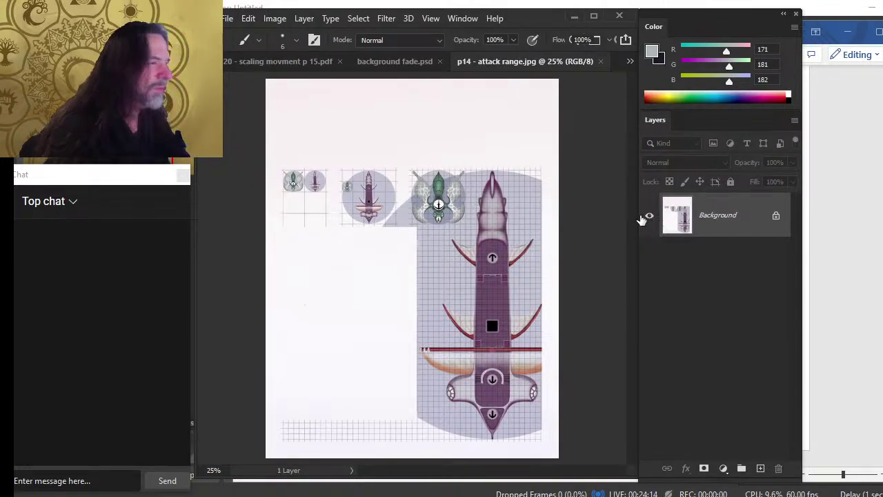
pyautogui.click(602, 61)
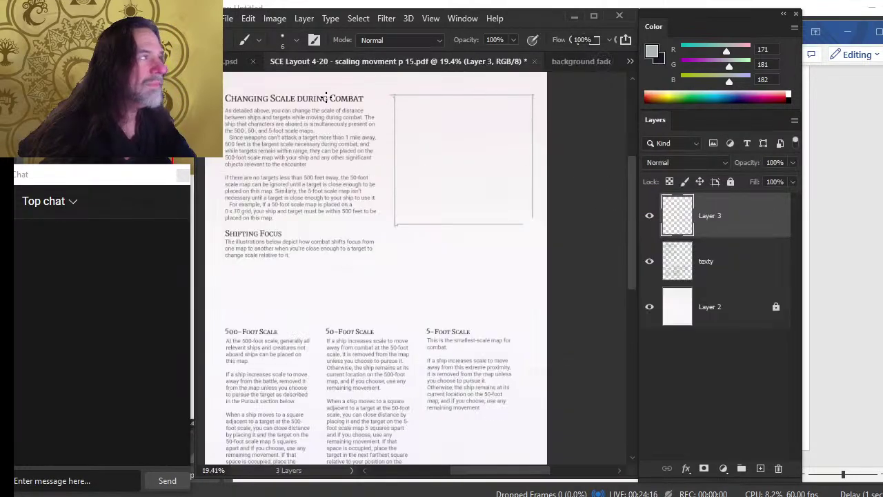
pyautogui.click(228, 18)
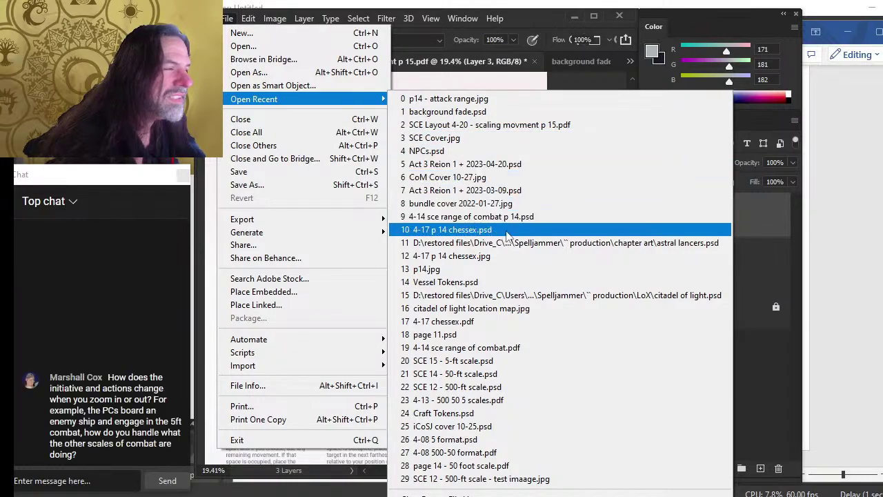
pyautogui.click(508, 217)
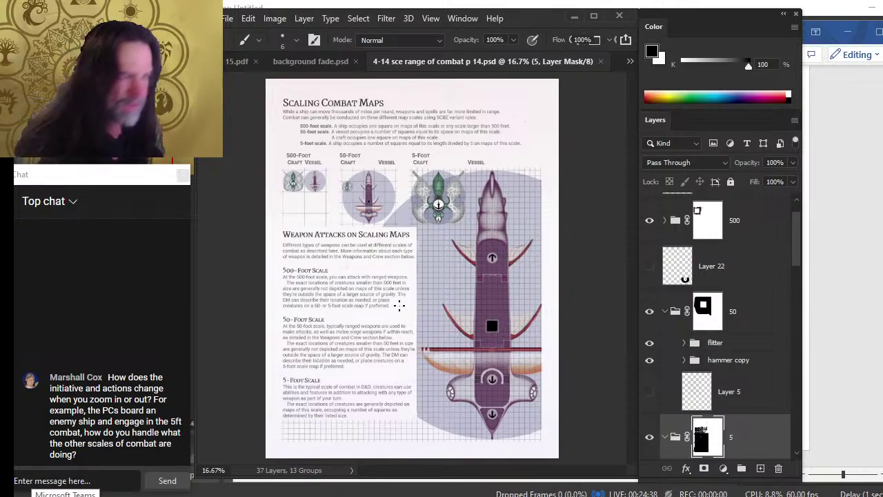
pyautogui.hotkey('alt', 'Tab')
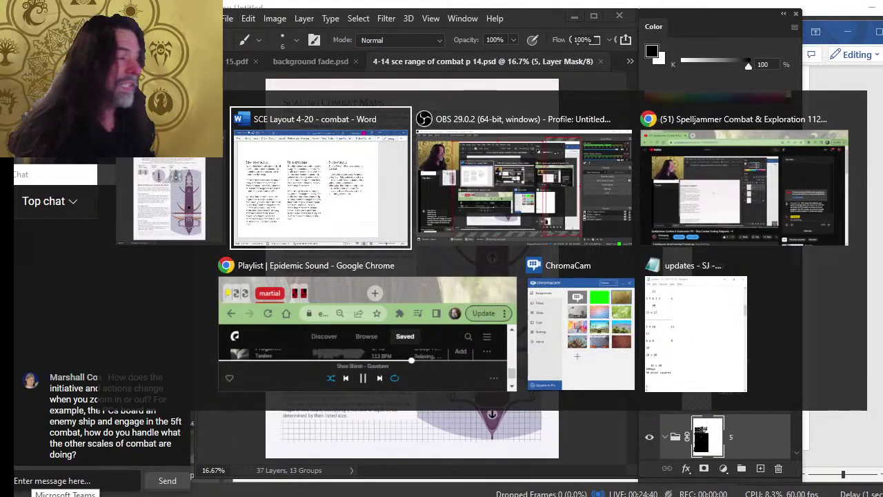
# Step: Scroll down to page 27's Ship Roles section with its role duties and Pilot Options tables
pyautogui.scroll(-20, 468, 287)
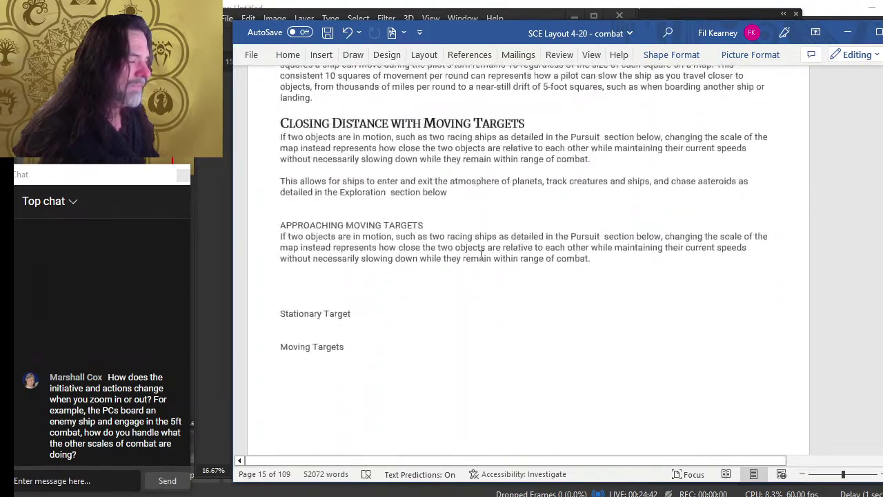
pyautogui.scroll(-9, 481, 247)
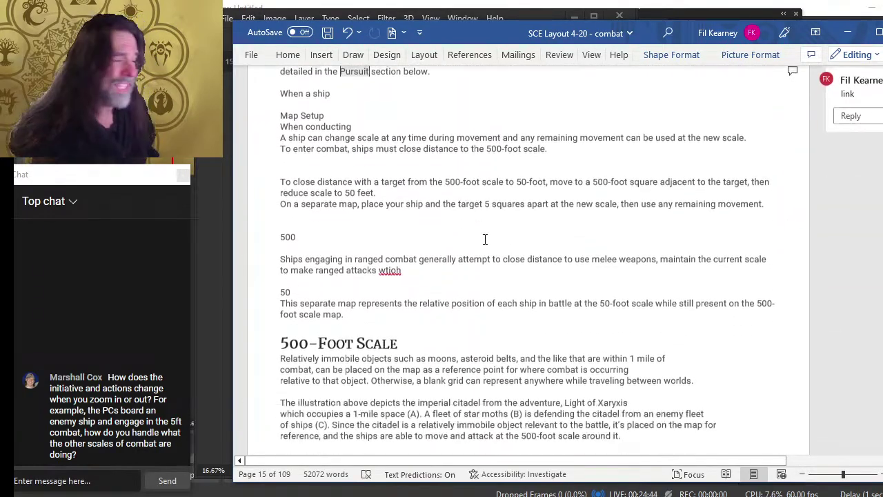
pyautogui.scroll(-18, 459, 252)
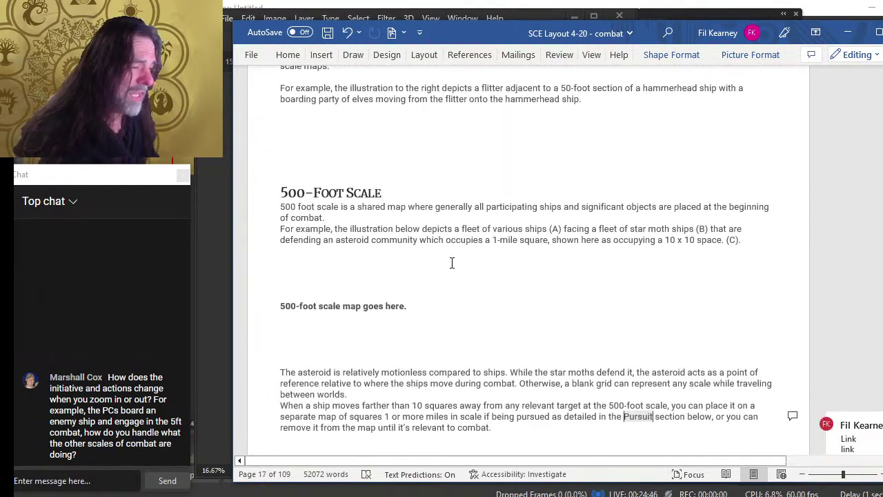
pyautogui.scroll(-18, 451, 265)
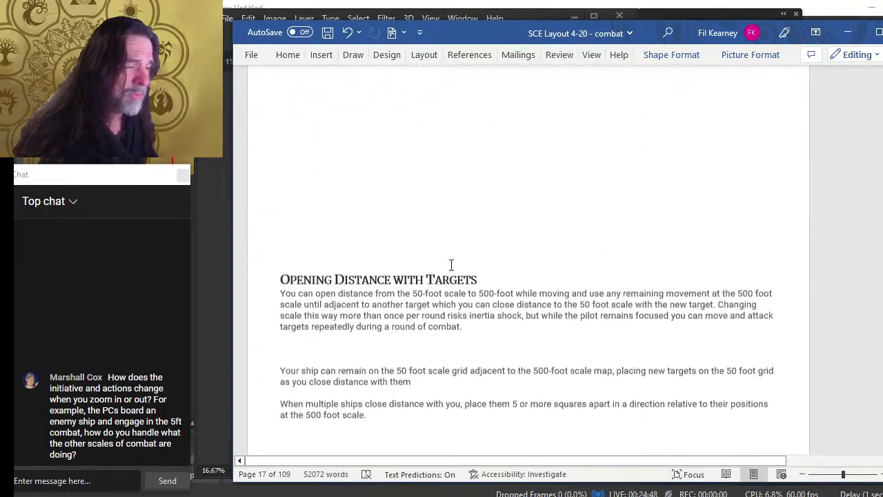
pyautogui.scroll(-18, 454, 264)
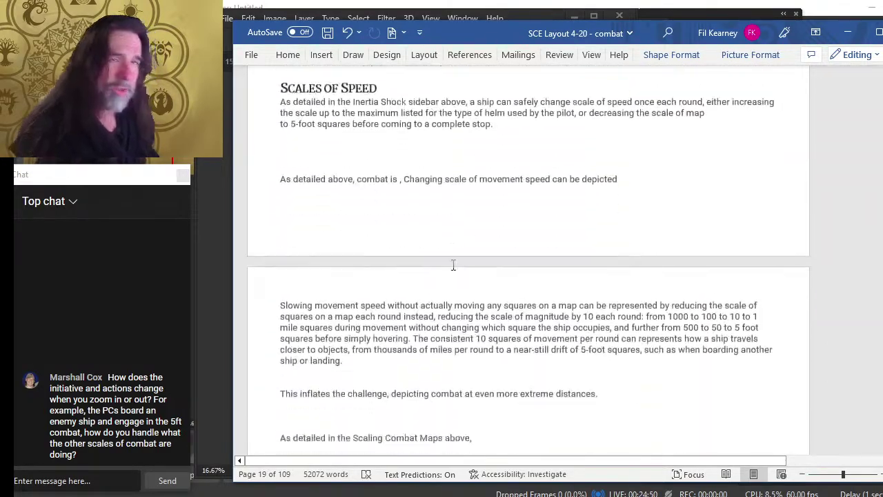
pyautogui.scroll(-18, 457, 264)
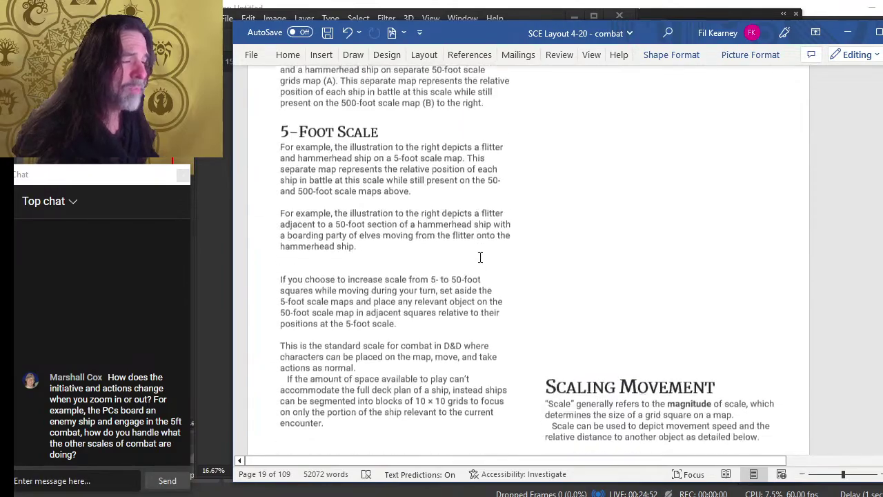
pyautogui.scroll(-18, 481, 257)
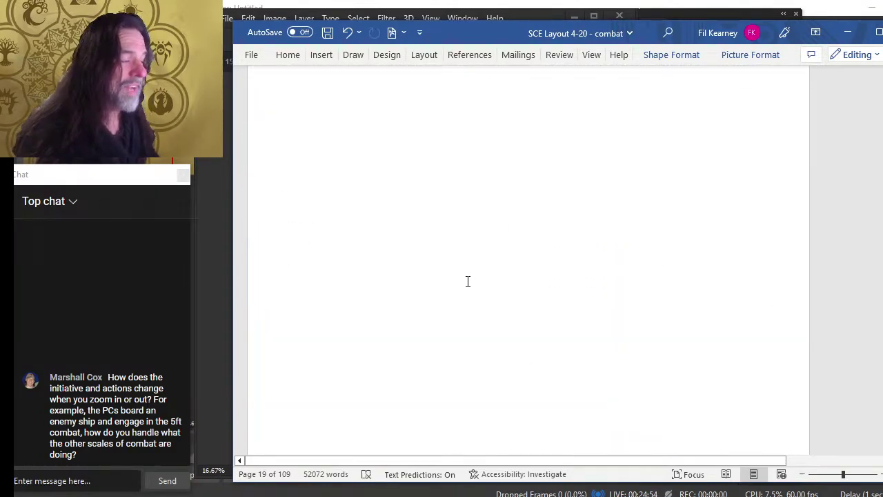
pyautogui.scroll(-15, 469, 281)
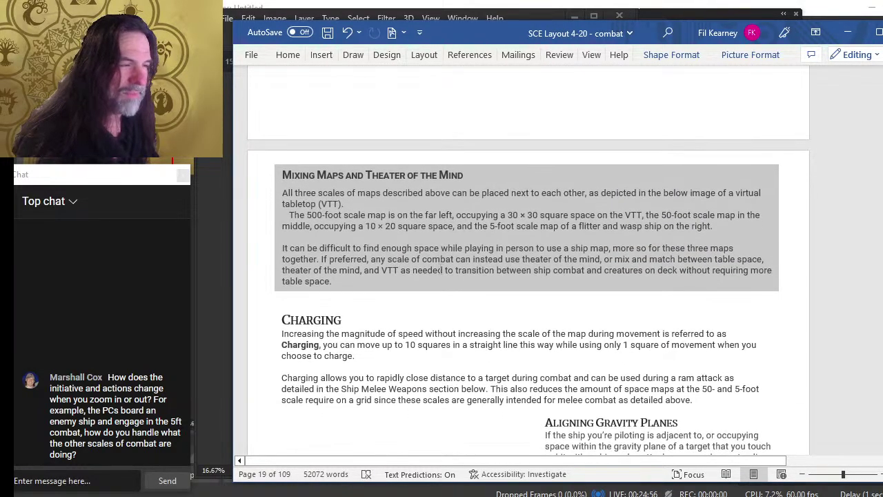
pyautogui.scroll(-15, 440, 270)
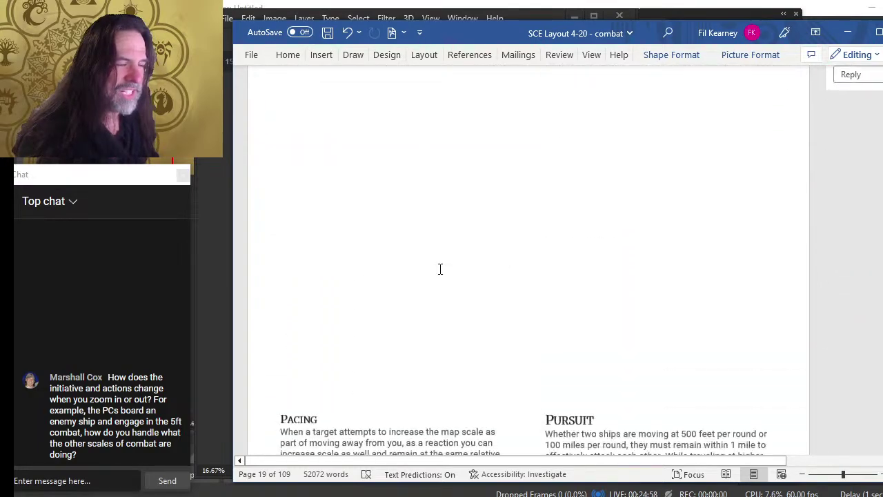
pyautogui.scroll(-20, 441, 269)
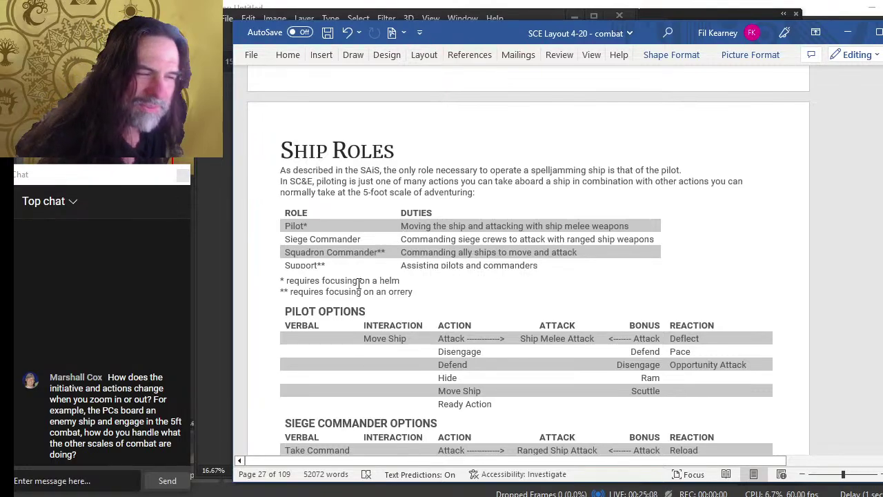
# Step: Extend the Ship Roles table box downward so the Support row shows fully
pyautogui.click(419, 273)
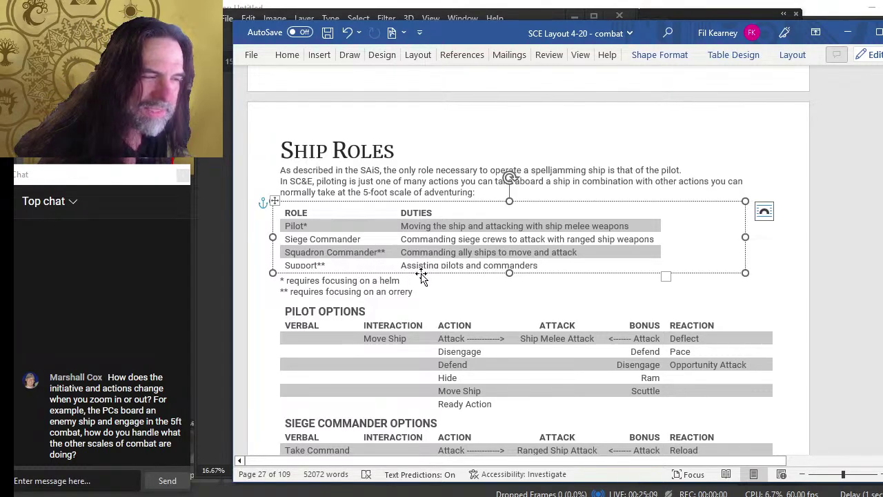
pyautogui.click(509, 273)
pyautogui.moveTo(509, 273); pyautogui.dragTo(511, 276)
# Step: Check the Pilot Options table box and the 'on a helm' and orrery footnote text
pyautogui.click(503, 300)
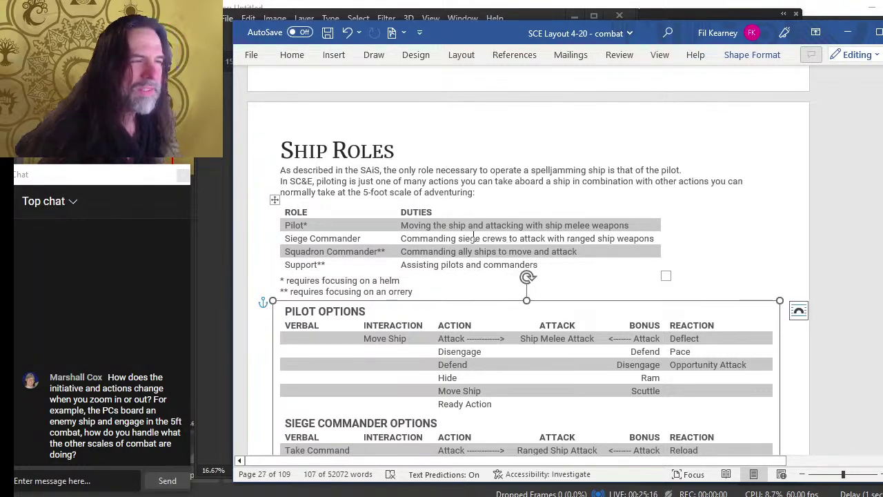
pyautogui.click(429, 196)
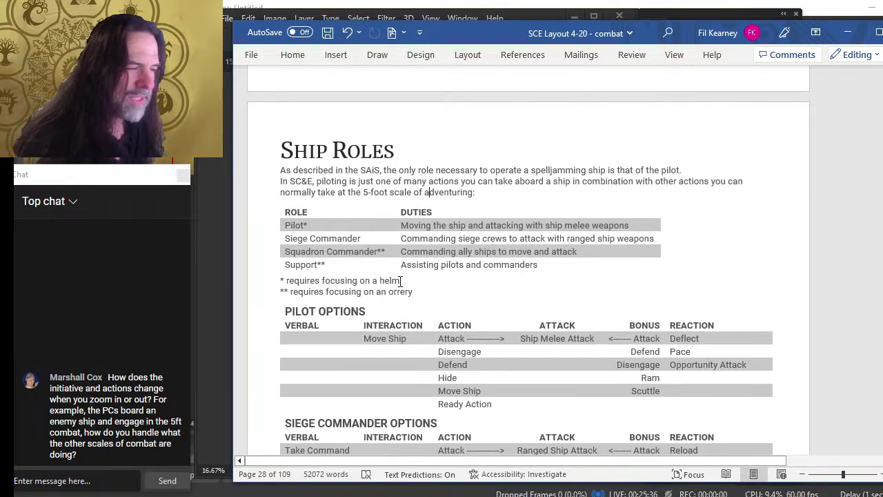
pyautogui.moveTo(400, 281); pyautogui.dragTo(359, 285)
pyautogui.click(359, 281)
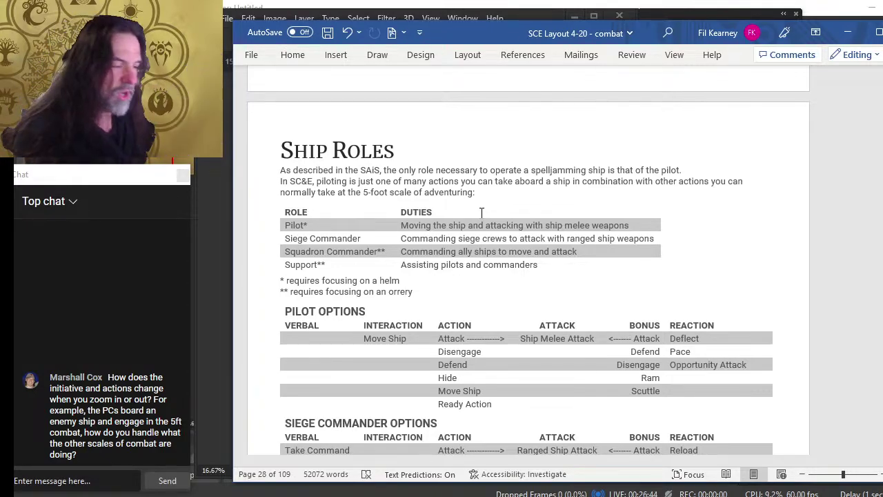
pyautogui.click(405, 291)
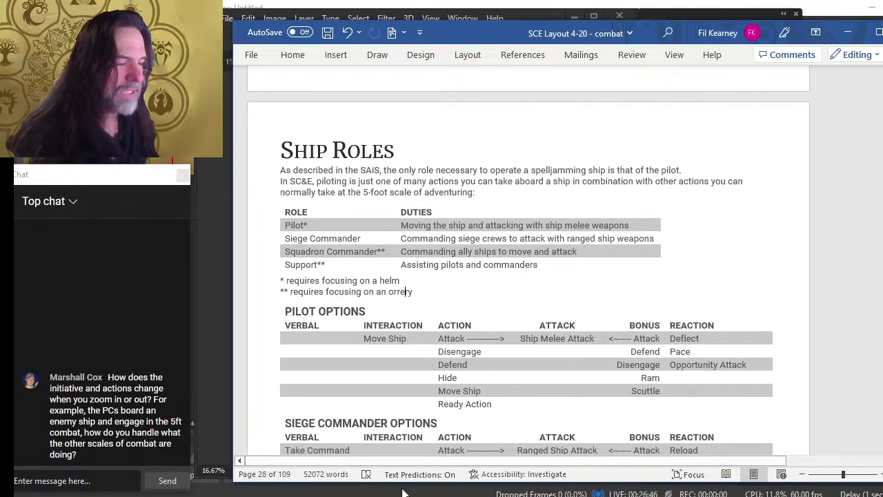
pyautogui.scroll(-3, 504, 278)
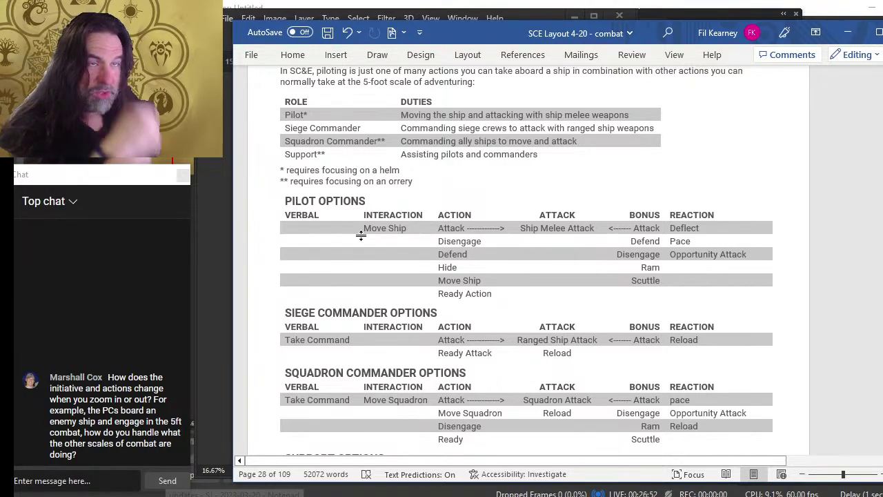
pyautogui.click(413, 227)
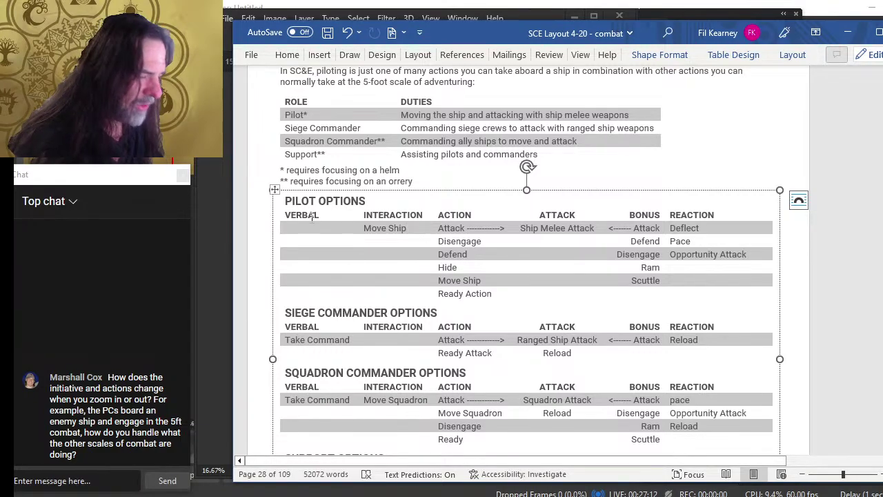
pyautogui.scroll(-2, 312, 216)
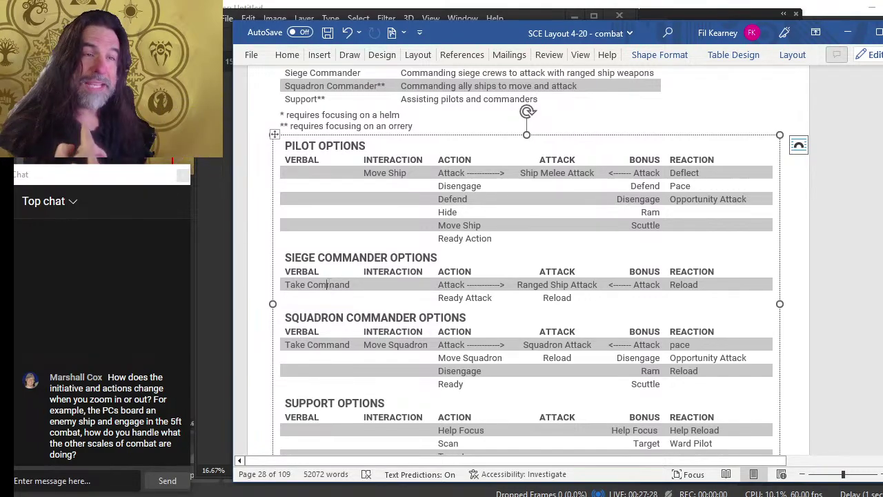
pyautogui.click(328, 285)
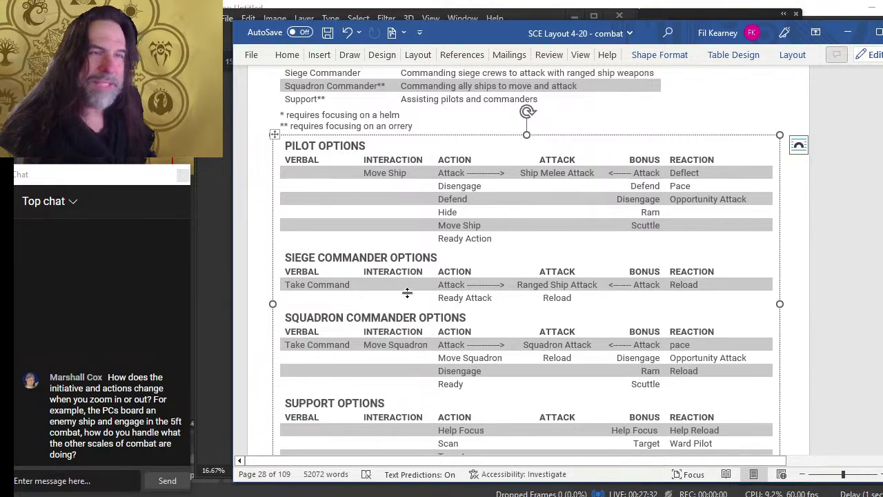
pyautogui.scroll(-2, 407, 200)
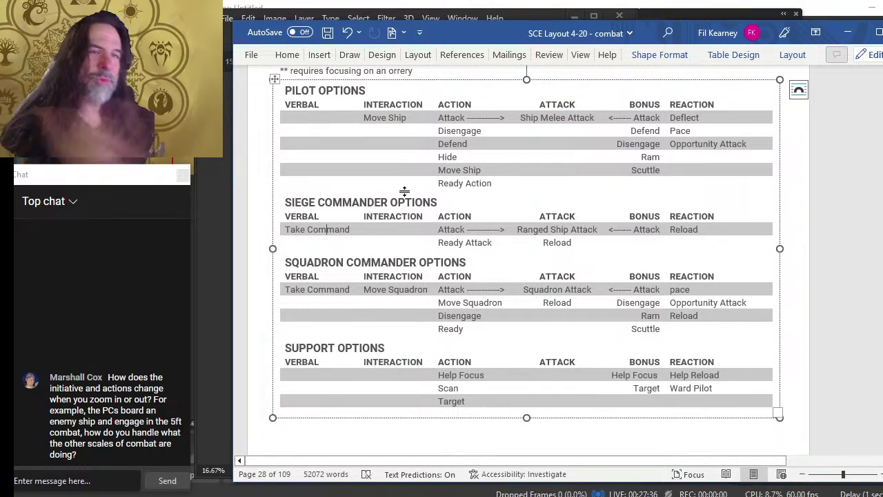
pyautogui.scroll(2, 407, 200)
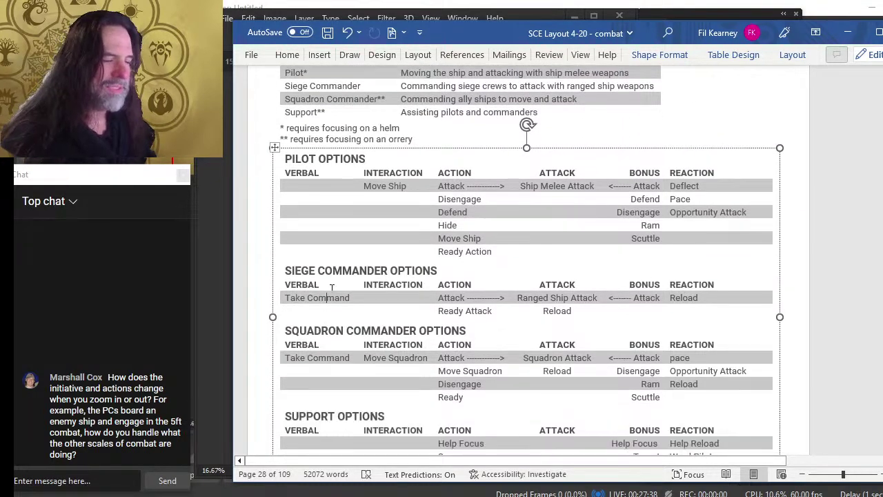
pyautogui.scroll(-1, 331, 287)
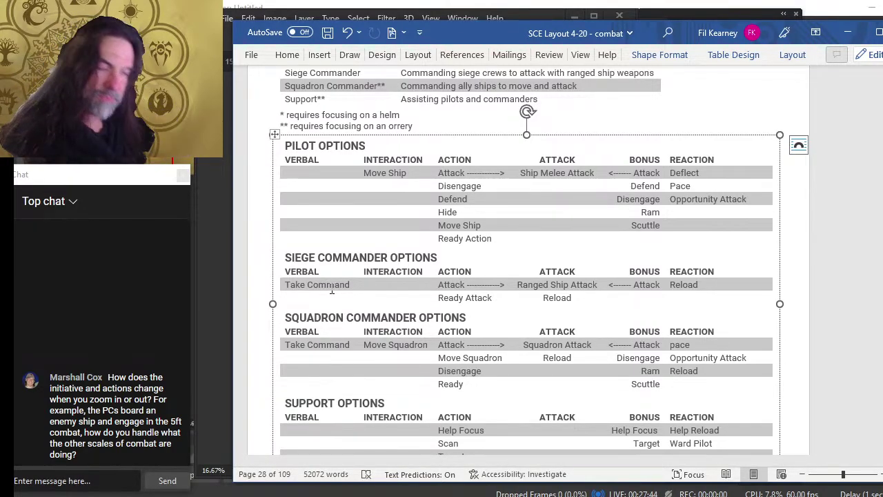
pyautogui.scroll(-1, 368, 277)
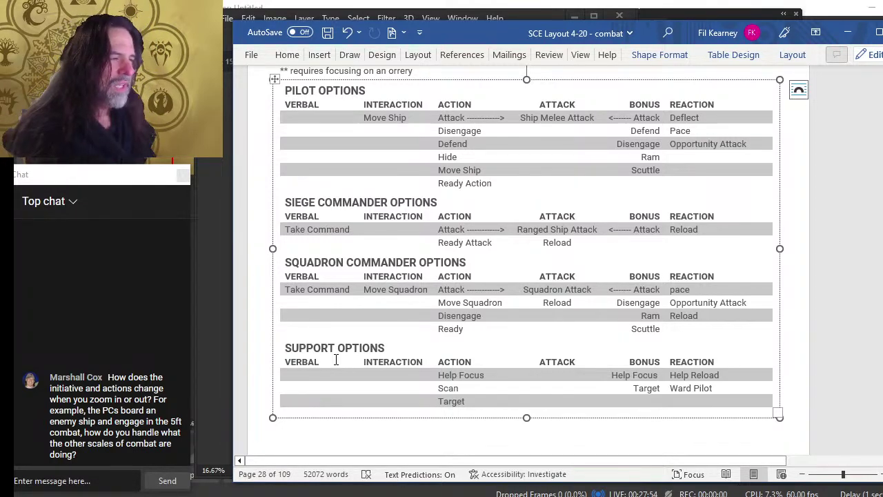
pyautogui.scroll(5, 336, 358)
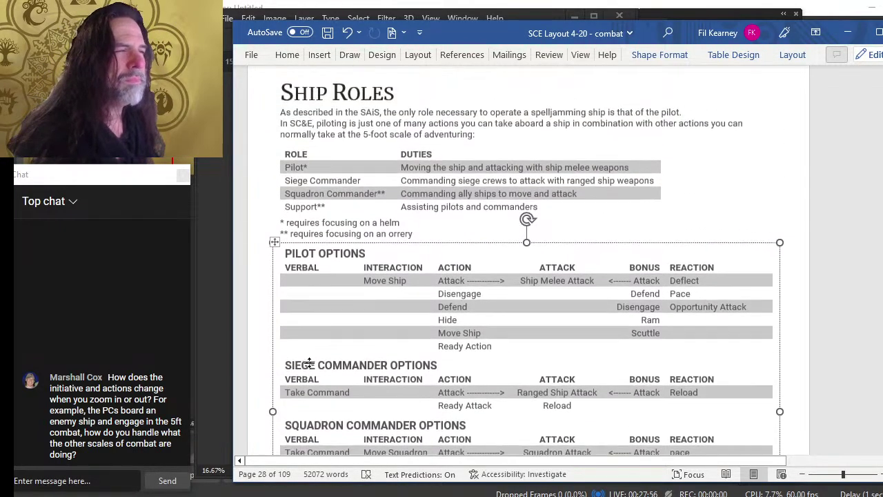
pyautogui.click(399, 242)
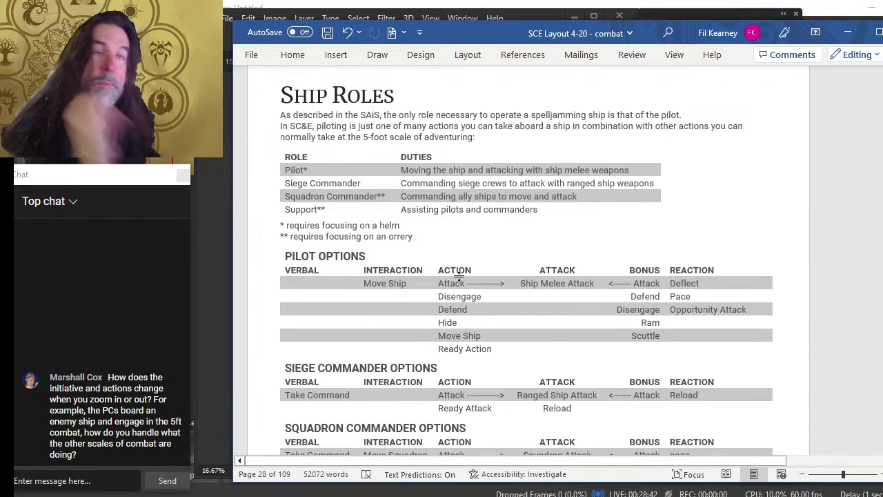
pyautogui.scroll(-3, 483, 145)
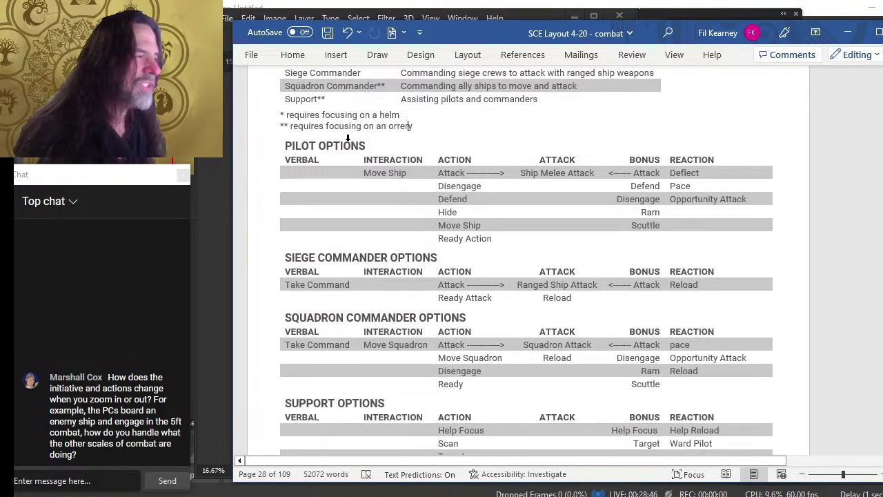
pyautogui.click(411, 125)
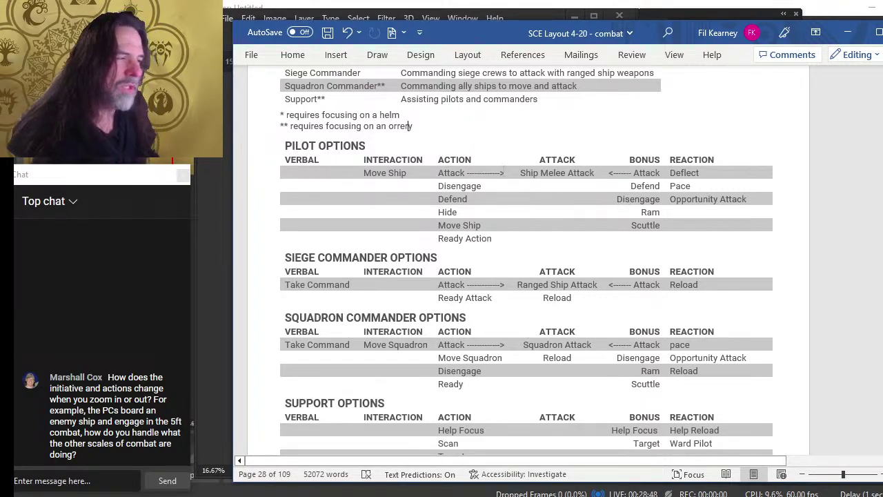
pyautogui.click(469, 199)
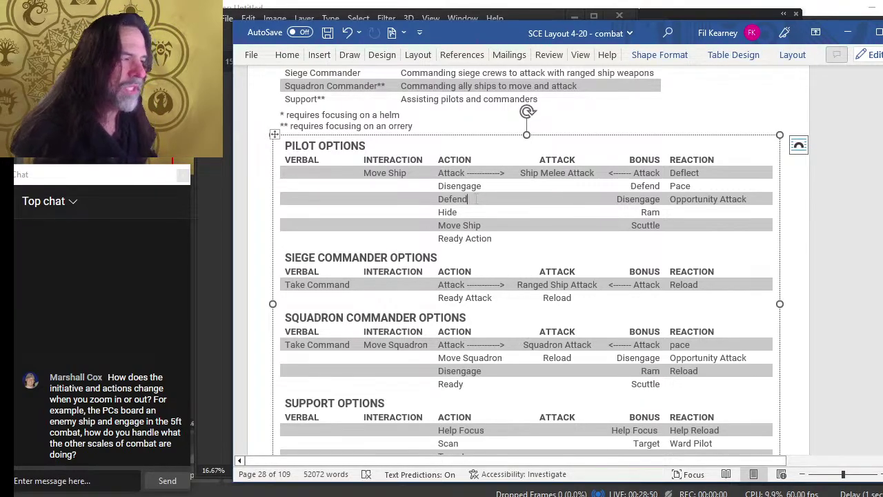
pyautogui.click(483, 213)
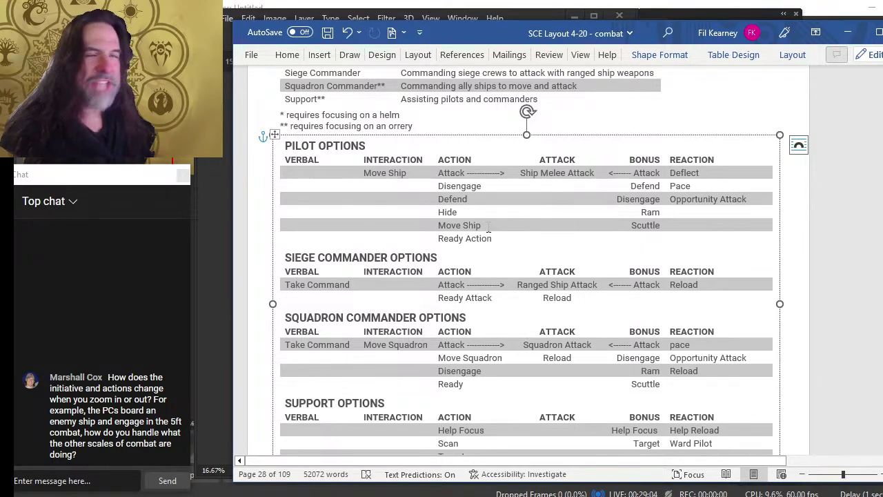
pyautogui.click(488, 228)
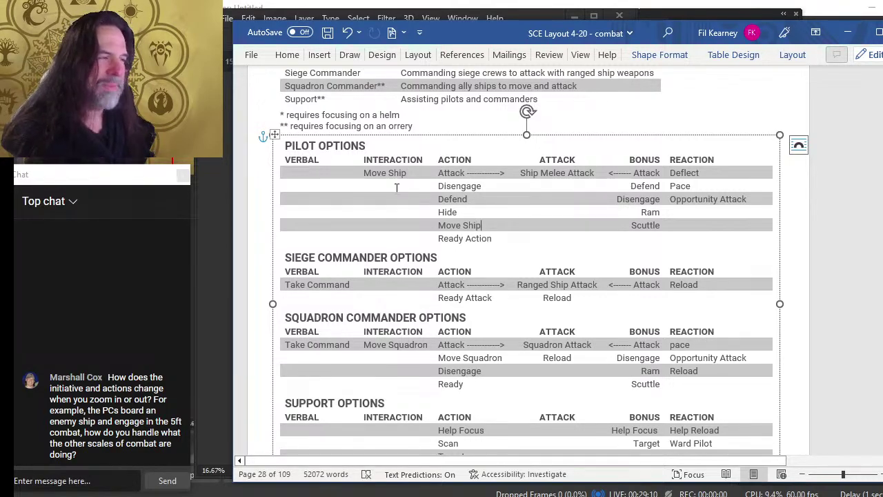
pyautogui.click(379, 173)
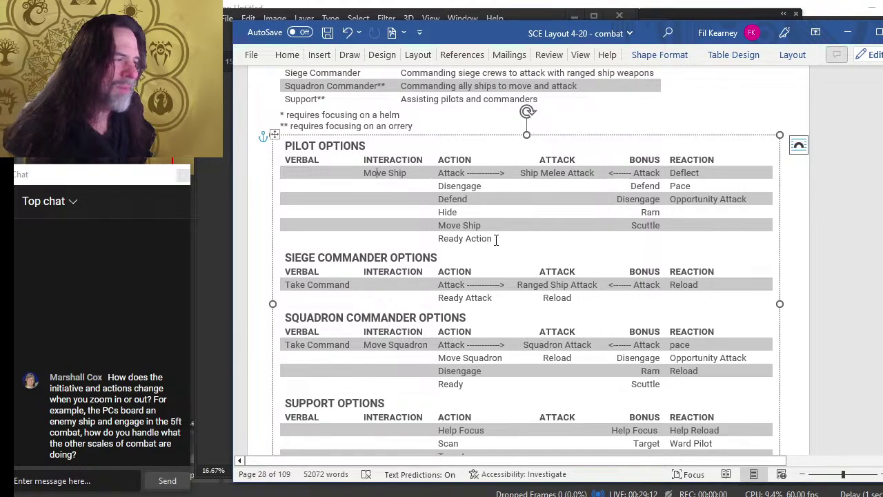
pyautogui.doubleClick(456, 172)
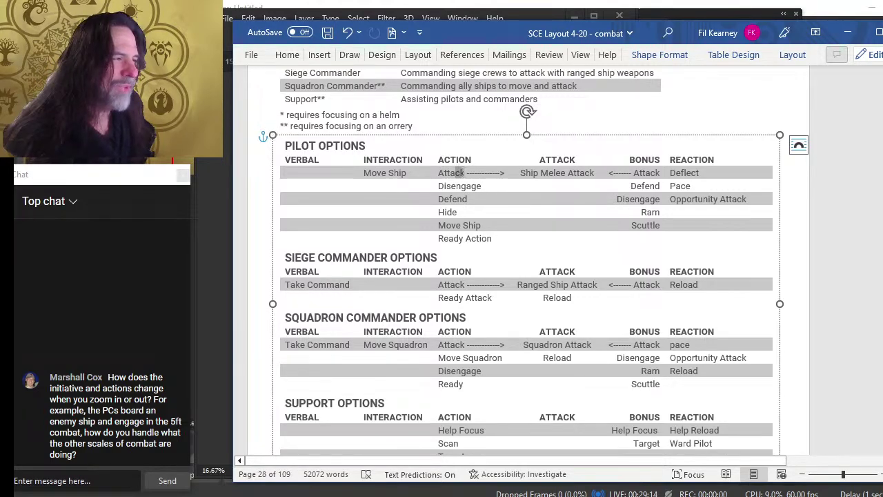
pyautogui.moveTo(550, 174); pyautogui.dragTo(521, 173)
pyautogui.click(550, 173)
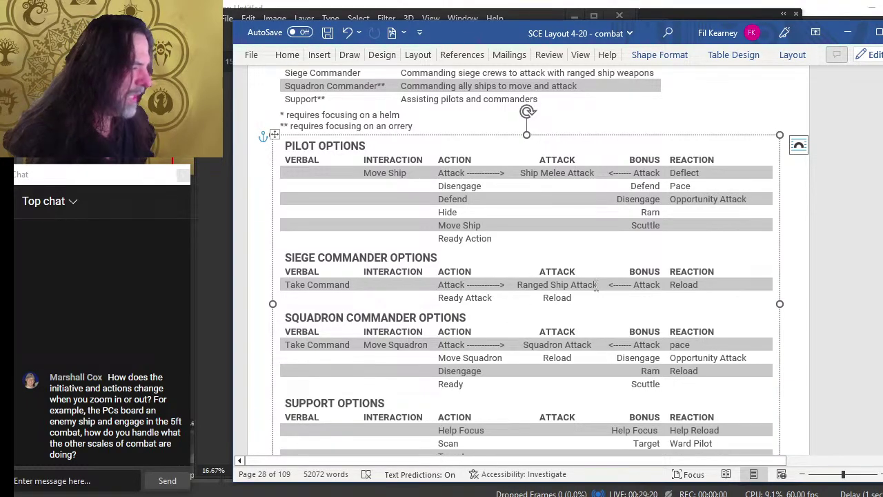
pyautogui.moveTo(596, 286); pyautogui.dragTo(519, 285)
pyautogui.click(545, 286)
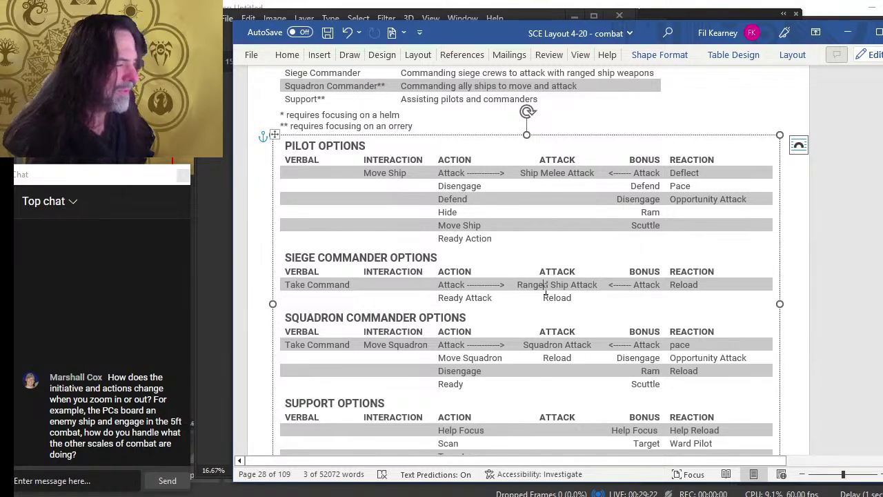
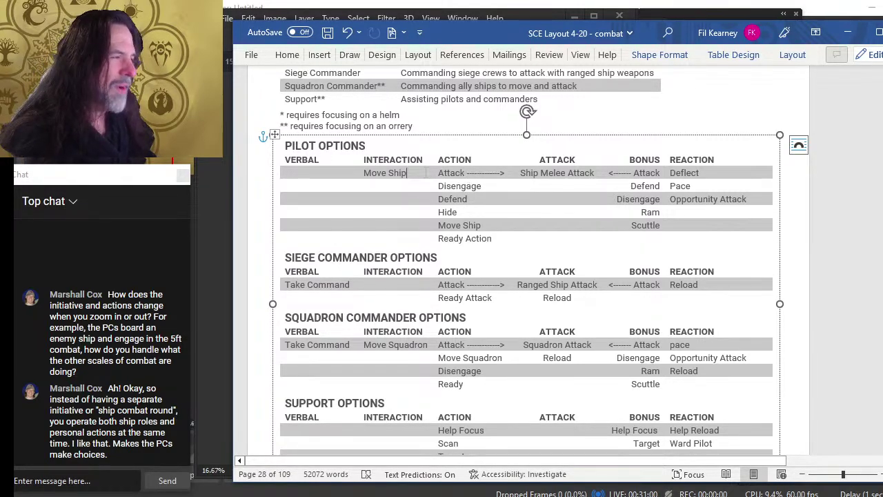
# Step: Check text in the crew options cells: pilot Attack, Take Command, Ranged Ship Attack, Reload and Ship Attack
pyautogui.moveTo(450, 173)
pyautogui.mouseDown()
pyautogui.moveTo(506, 173)
pyautogui.moveTo(458, 172)
pyautogui.mouseUp()
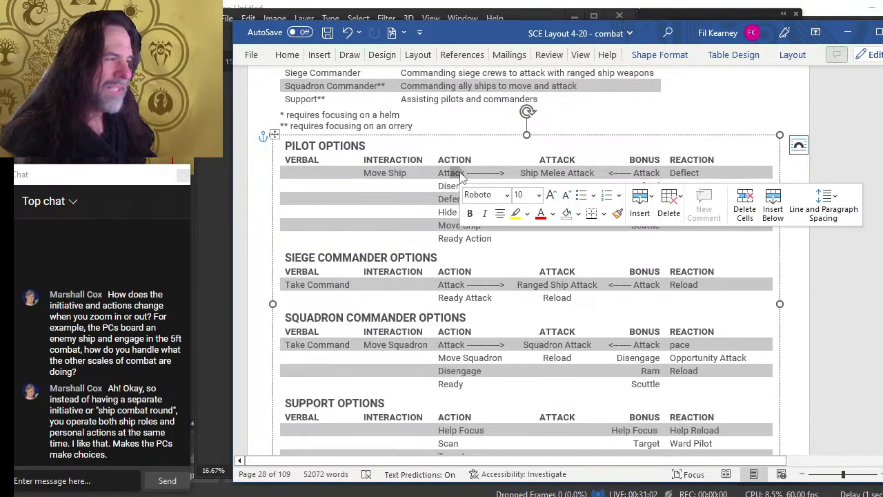
pyautogui.click(459, 172)
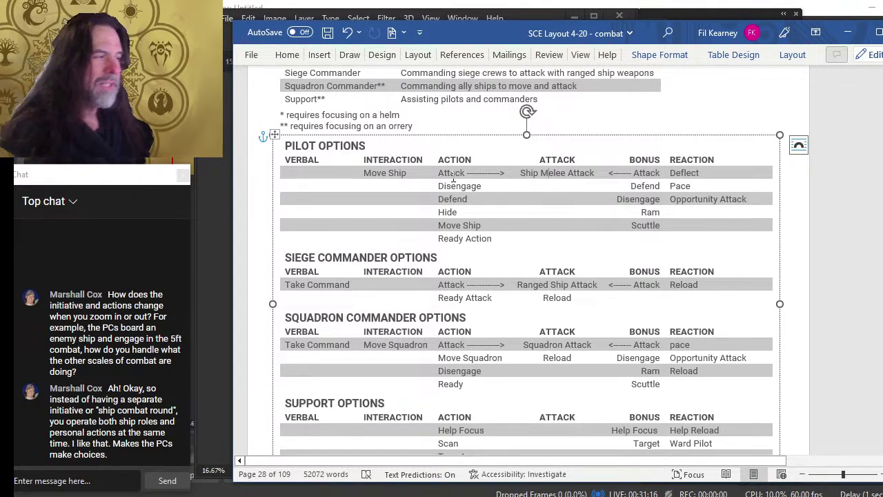
pyautogui.click(329, 287)
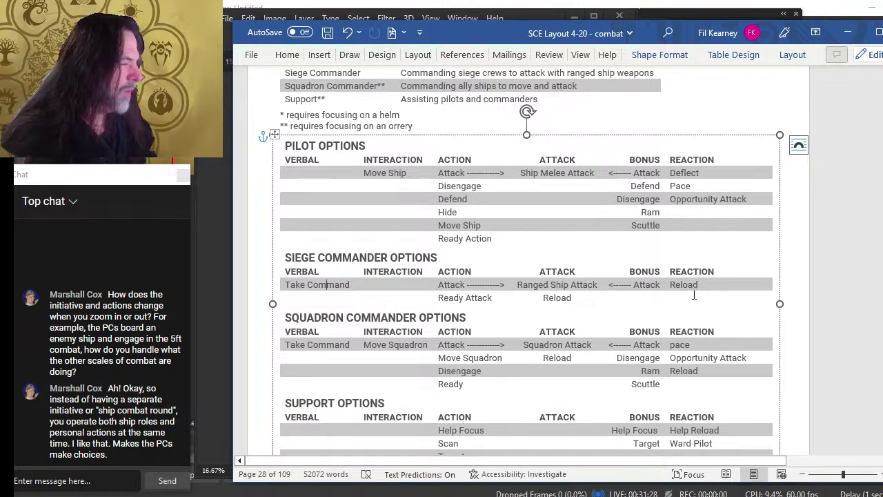
pyautogui.doubleClick(572, 289)
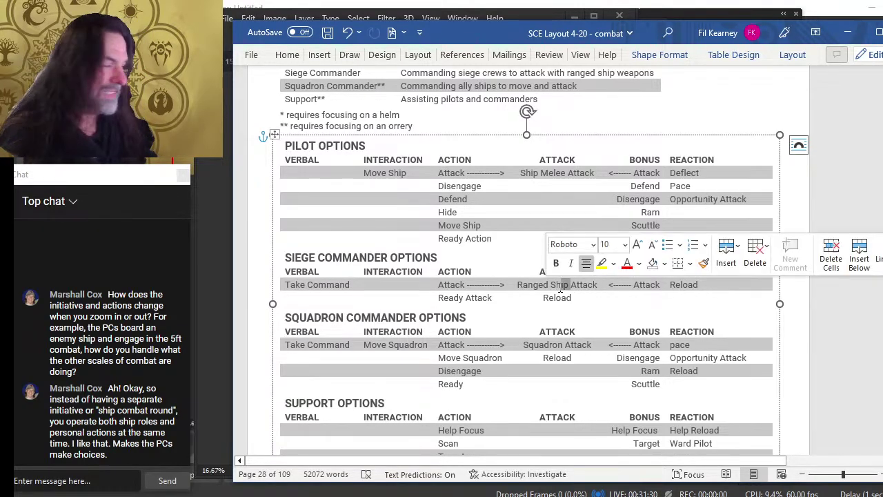
pyautogui.click(566, 300)
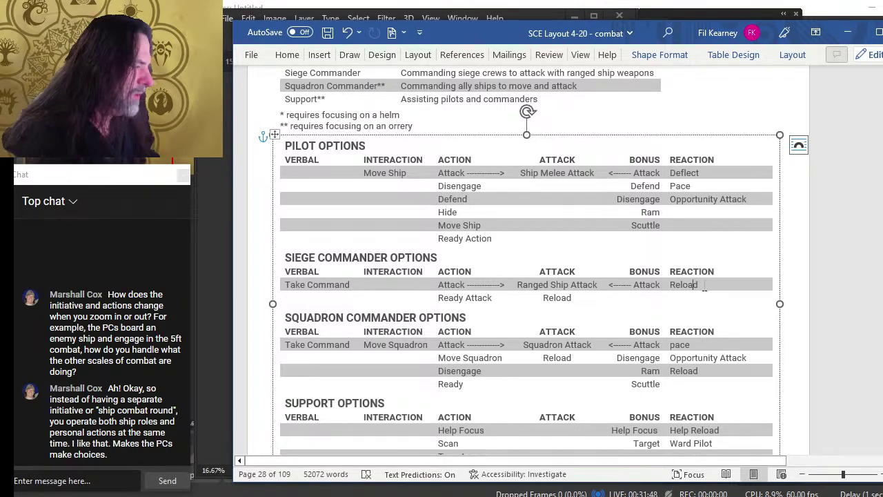
pyautogui.moveTo(697, 284); pyautogui.dragTo(677, 290)
pyautogui.click(475, 172)
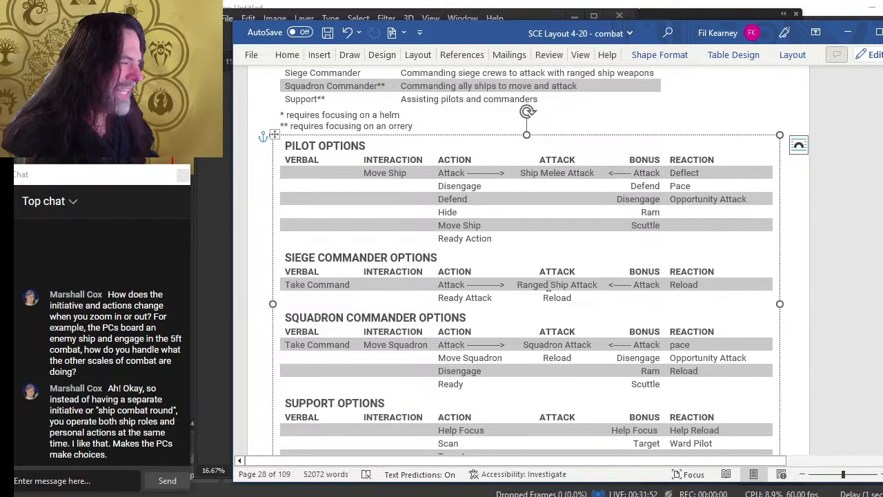
pyautogui.moveTo(575, 289); pyautogui.dragTo(556, 286)
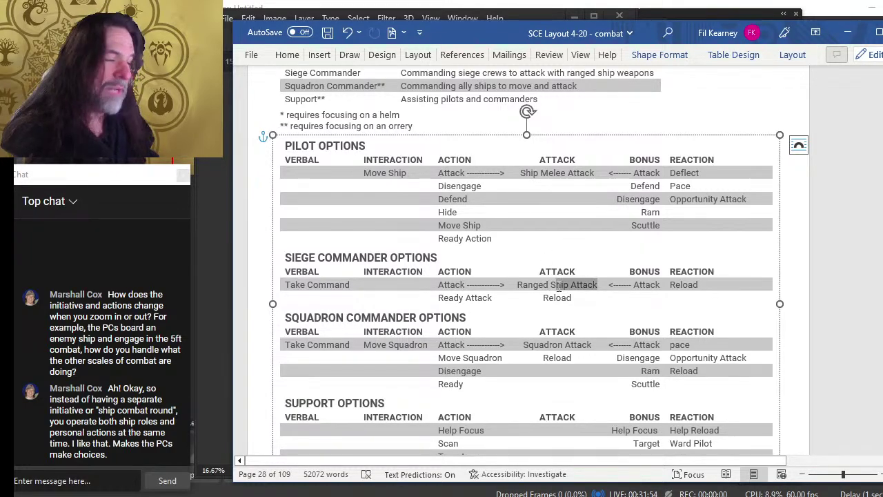
pyautogui.click(557, 286)
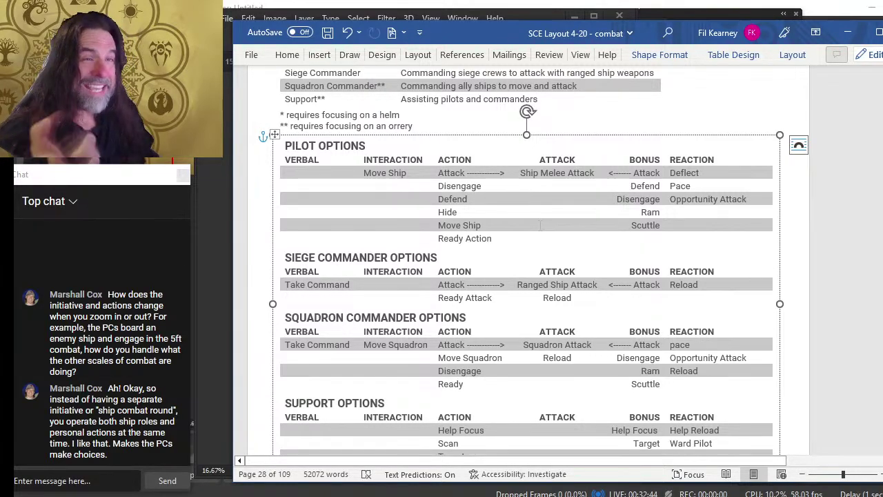
# Step: Deselect the floating options table and scroll to the Scales of Distance closing-distance text
pyautogui.click(425, 115)
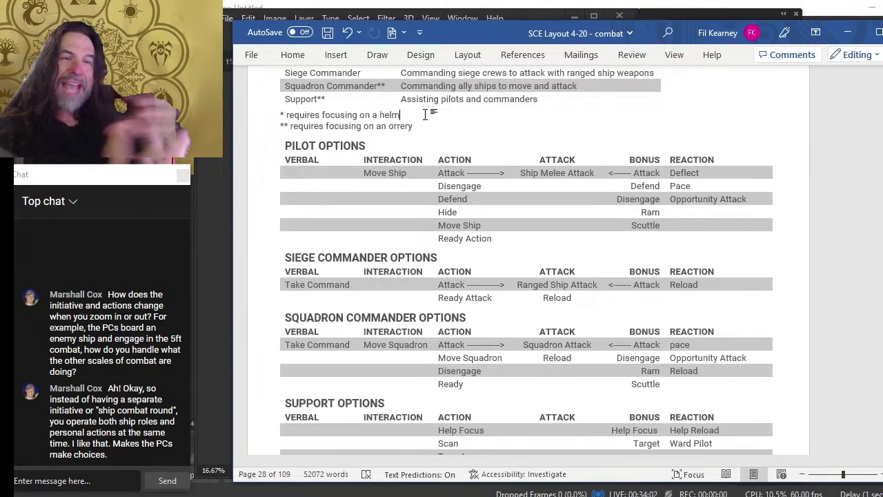
pyautogui.scroll(3, 408, 187)
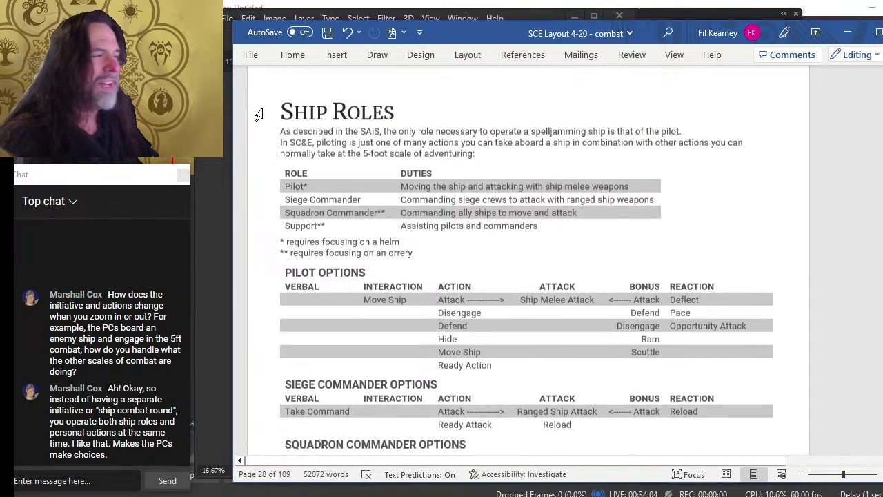
pyautogui.hotkey('alt', 'Tab')
pyautogui.press('Escape')
pyautogui.scroll(4, 409, 187)
pyautogui.scroll(15, 411, 184)
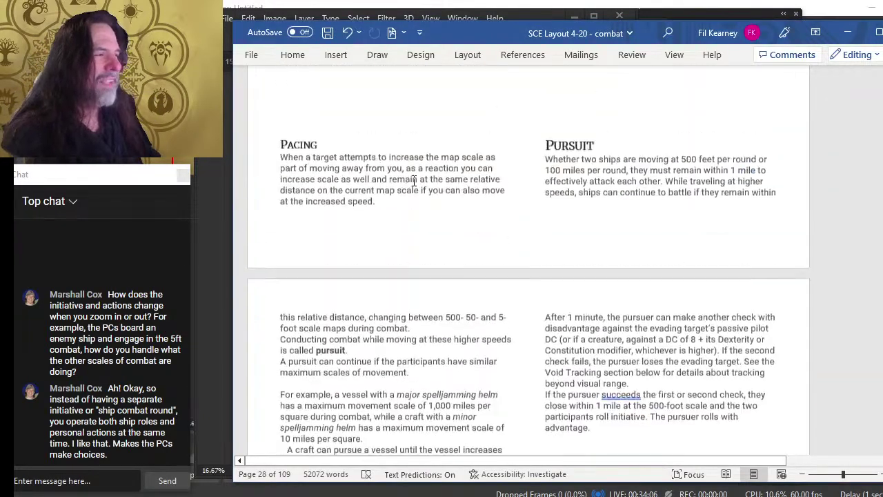
pyautogui.scroll(-12, 414, 181)
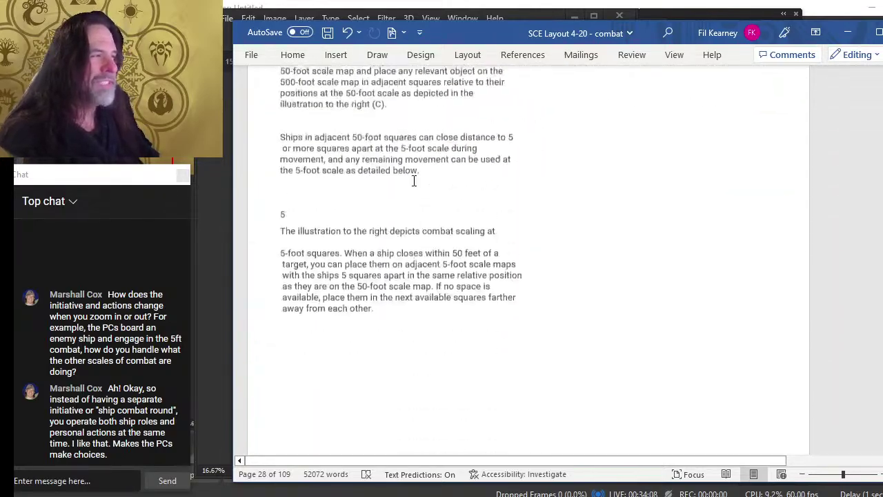
# Step: Switch to the 4-14 sce range of combat p 14.psd layout in Photoshop, then head back toward Word
pyautogui.hotkey('alt', 'Tab')
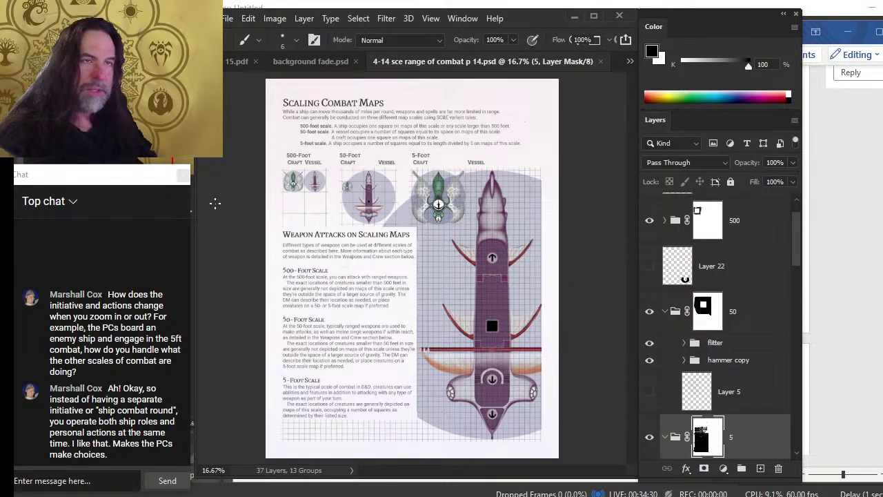
pyautogui.hotkey('alt', 'Tab')
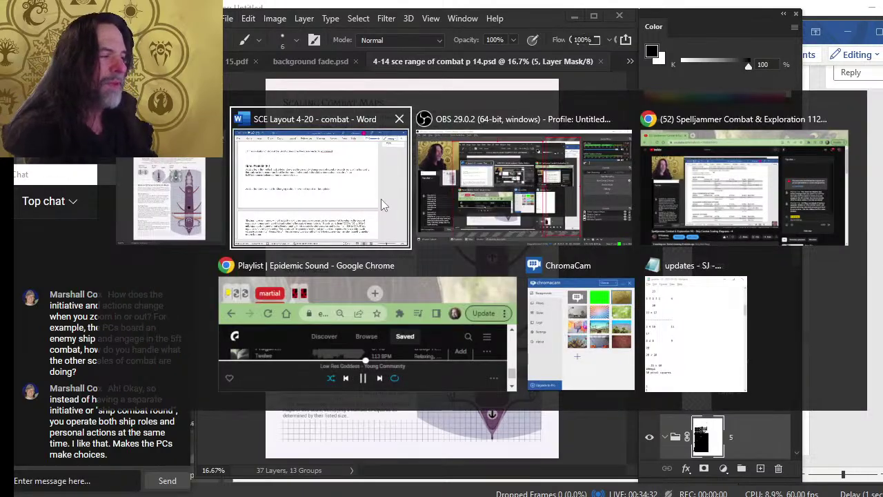
# Step: Scroll to the Organizing Combat Maps heading and its 500-, 50- and 5-foot starfield battle map
pyautogui.scroll(15, 414, 198)
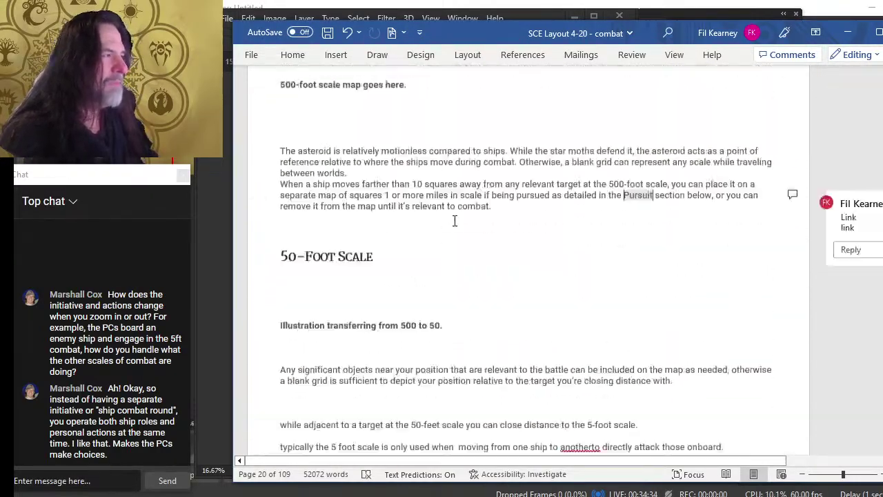
pyautogui.scroll(15, 456, 235)
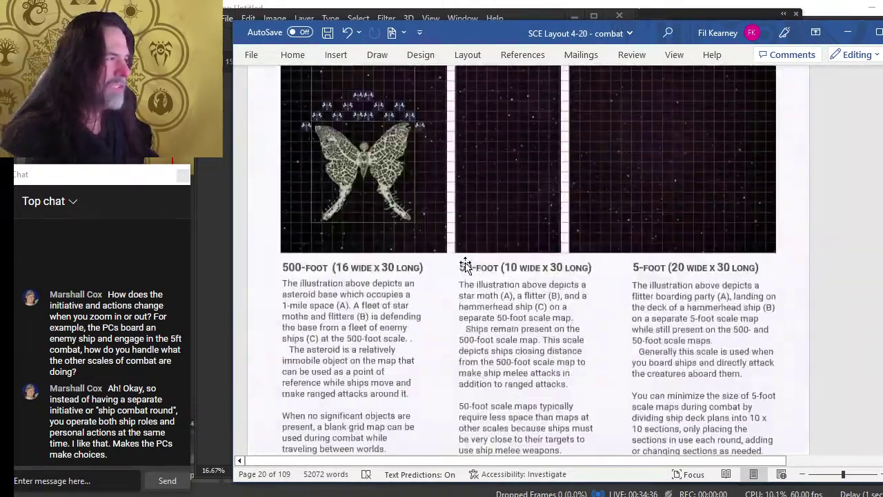
pyautogui.scroll(4, 465, 265)
pyautogui.scroll(-9, 465, 264)
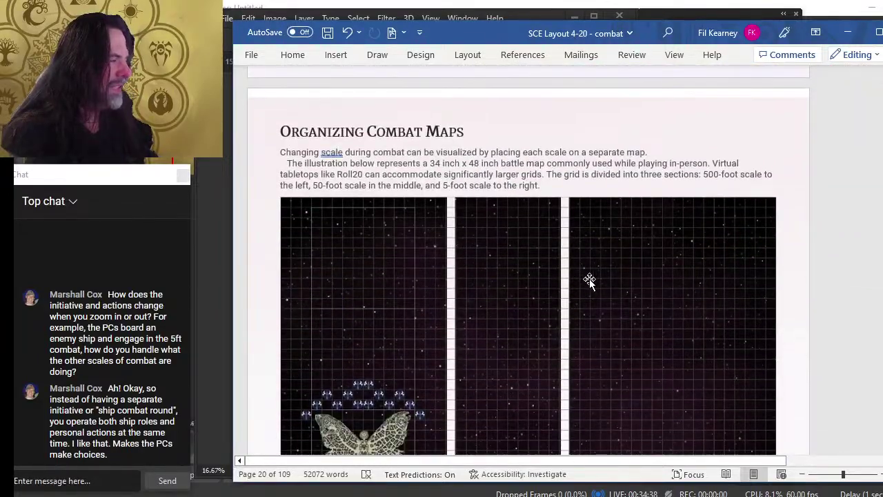
pyautogui.scroll(-5, 702, 227)
pyautogui.scroll(10, 639, 241)
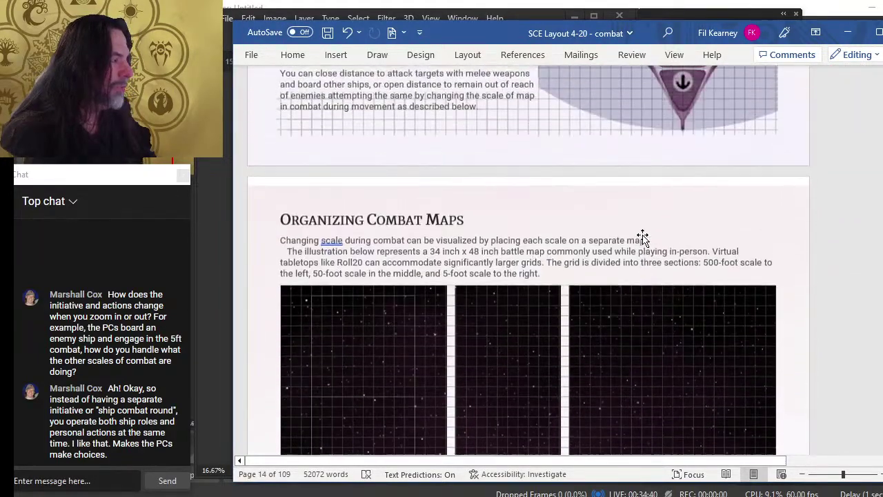
pyautogui.scroll(-3, 655, 207)
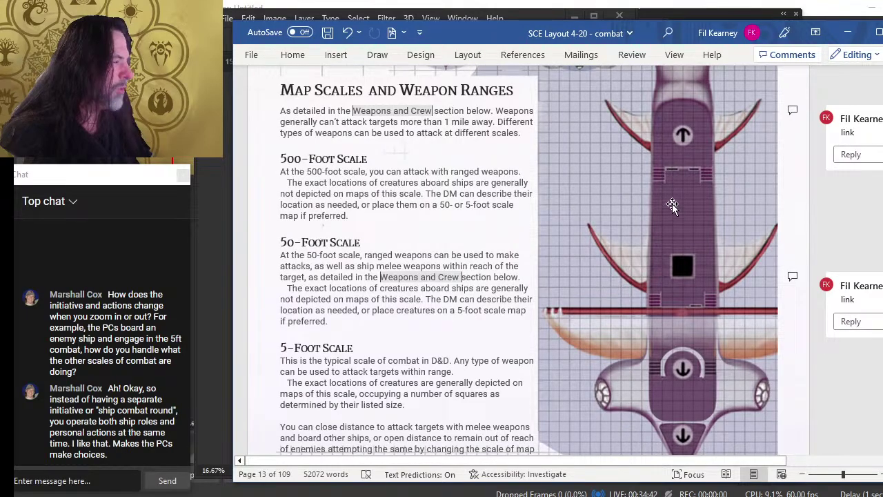
pyautogui.scroll(8, 673, 232)
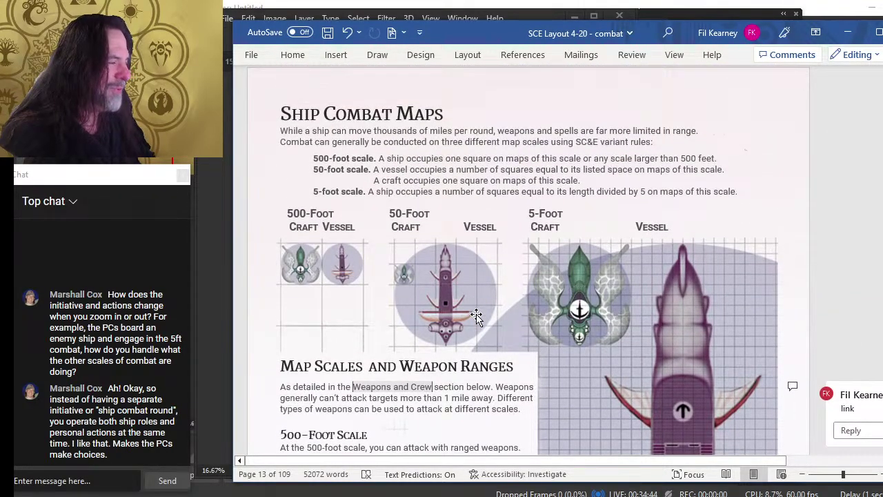
pyautogui.scroll(-12, 583, 276)
pyautogui.scroll(-6, 583, 276)
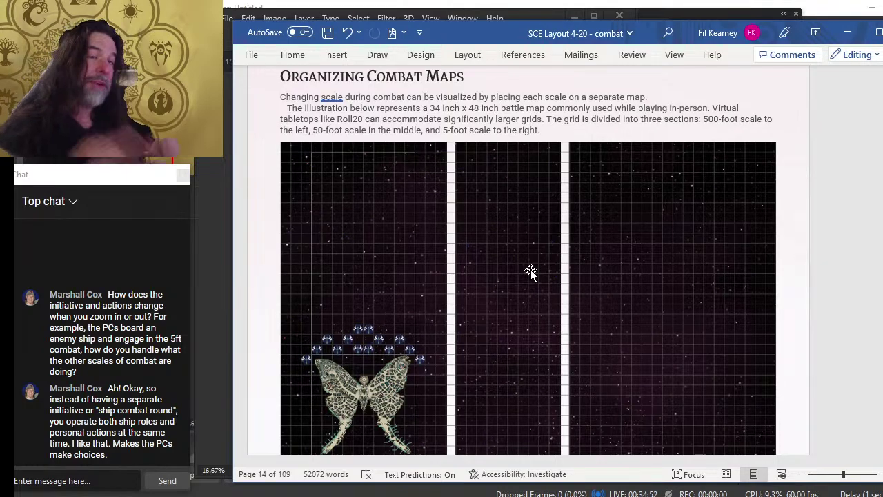
pyautogui.scroll(4, 376, 319)
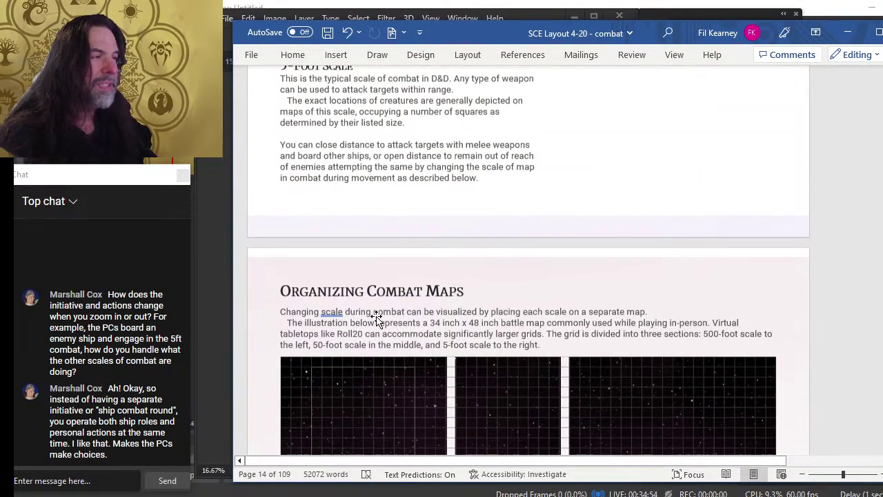
pyautogui.scroll(15, 376, 319)
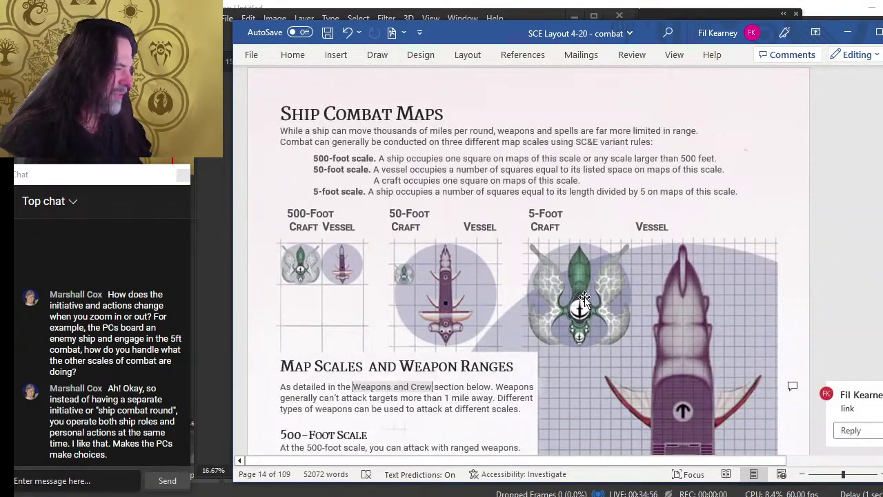
pyautogui.scroll(-1, 584, 298)
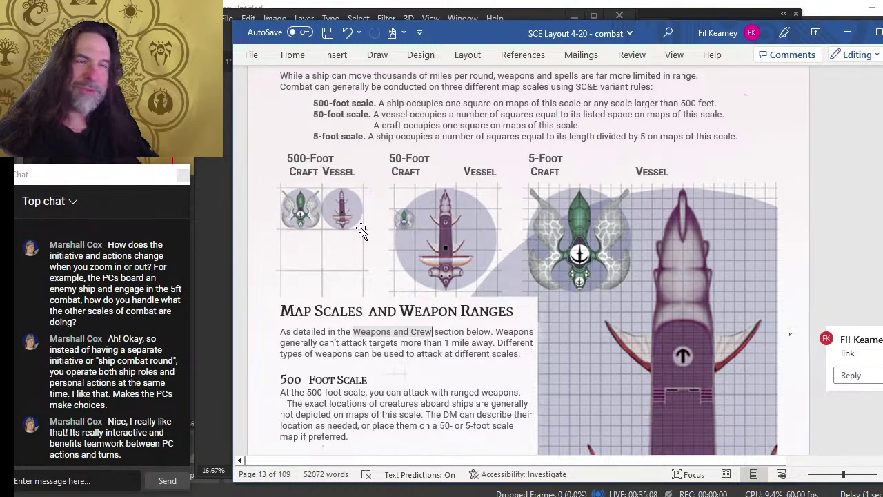
pyautogui.scroll(-1, 698, 231)
pyautogui.scroll(-2, 699, 231)
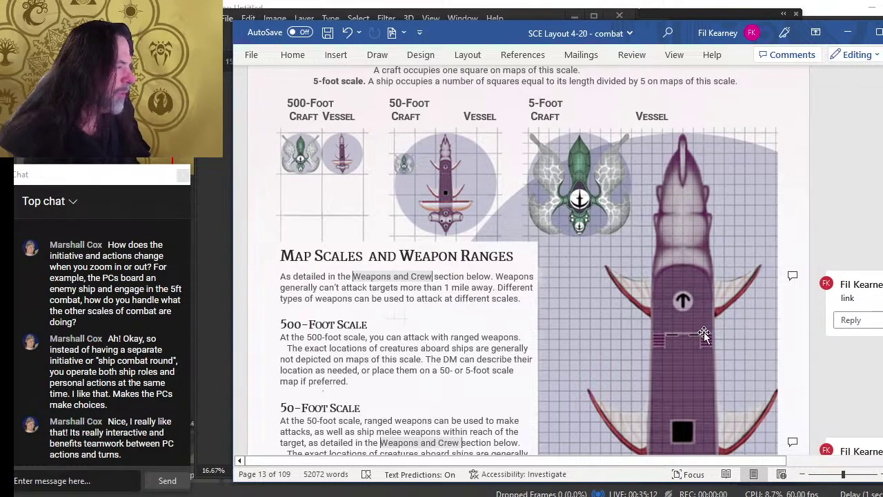
pyautogui.scroll(-3, 680, 266)
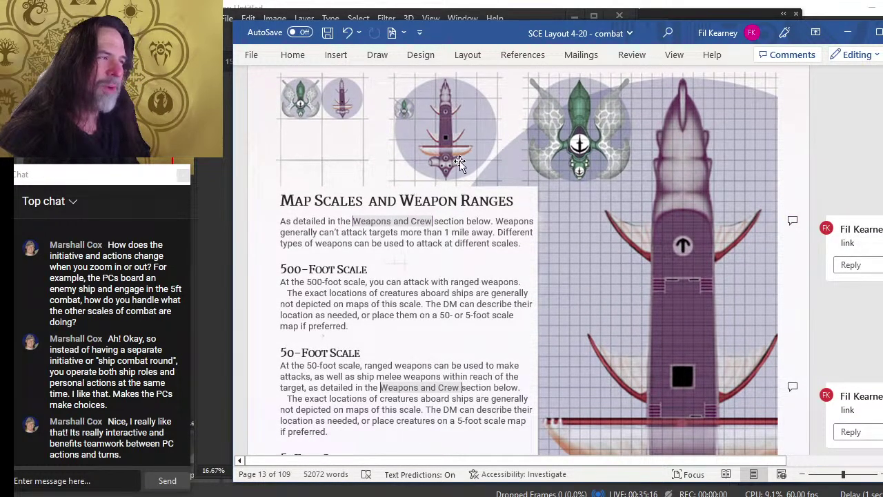
pyautogui.scroll(-20, 391, 200)
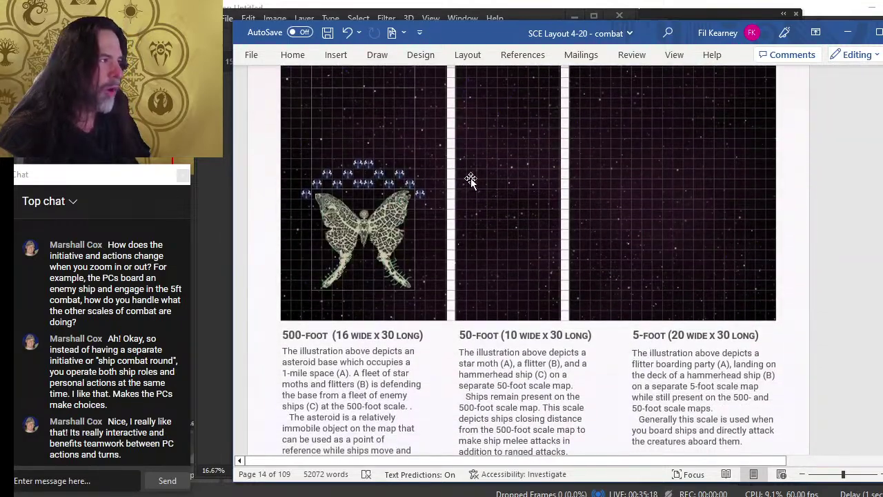
pyautogui.scroll(9, 469, 178)
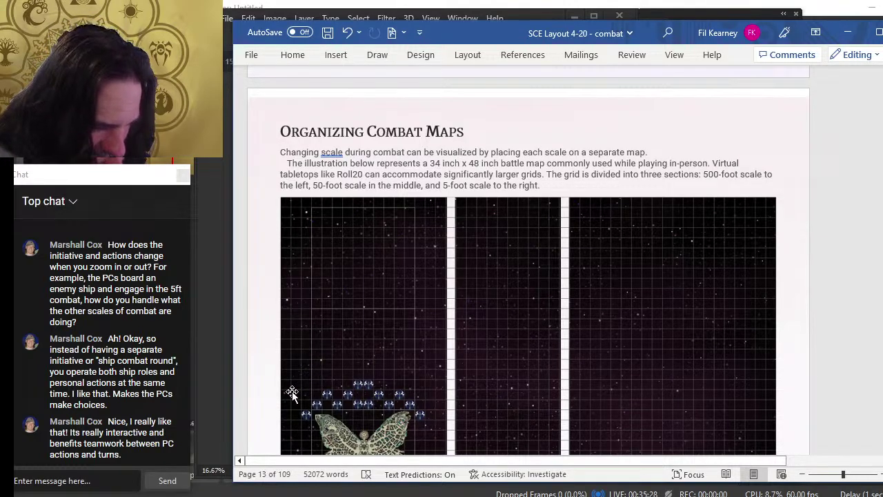
# Step: Select the page-wide picture above the Organizing Combat Maps heading
pyautogui.click(347, 368)
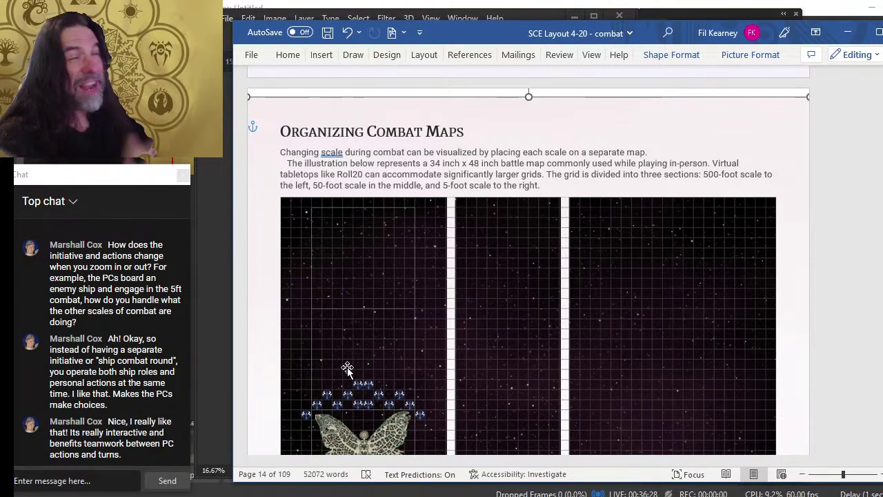
# Step: Scroll from page 14 up to page 13's Map Scales and Weapon Ranges section and ship diagrams
pyautogui.scroll(10, 347, 369)
pyautogui.scroll(7, 493, 78)
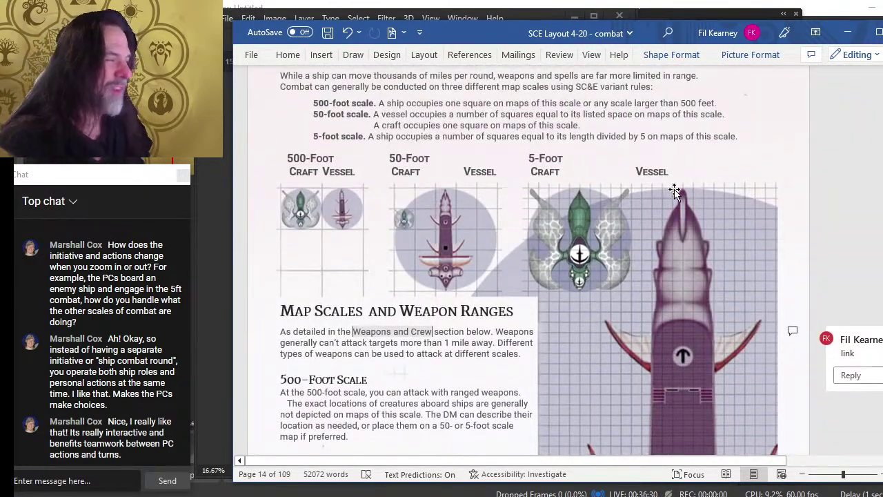
pyautogui.scroll(-1, 601, 196)
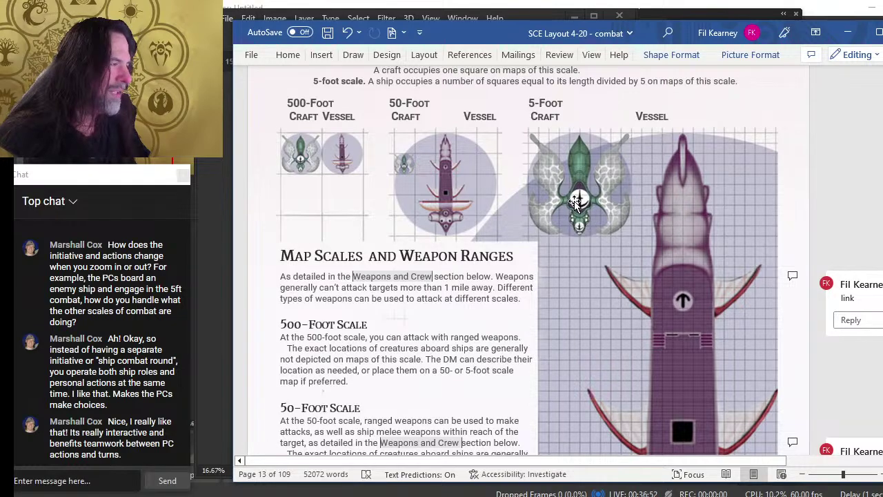
pyautogui.scroll(-3, 606, 230)
pyautogui.scroll(-2, 606, 230)
pyautogui.scroll(2, 603, 200)
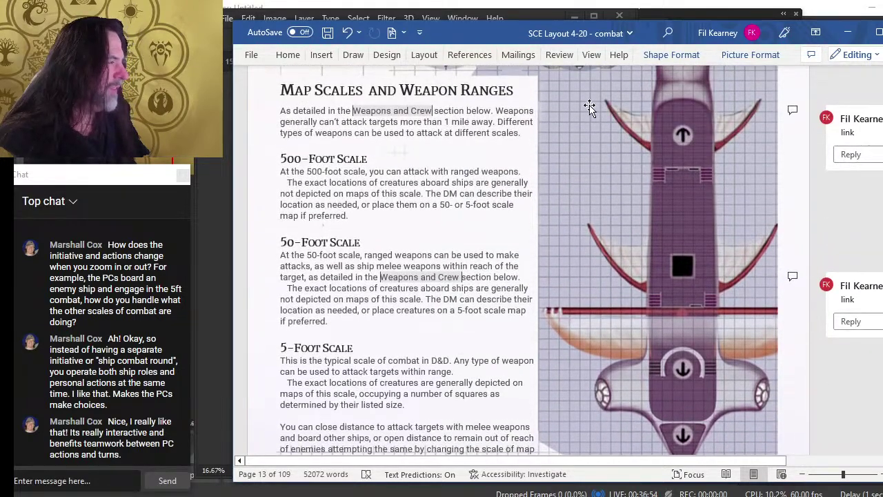
pyautogui.scroll(-2, 592, 104)
pyautogui.scroll(3, 614, 208)
pyautogui.scroll(3, 610, 204)
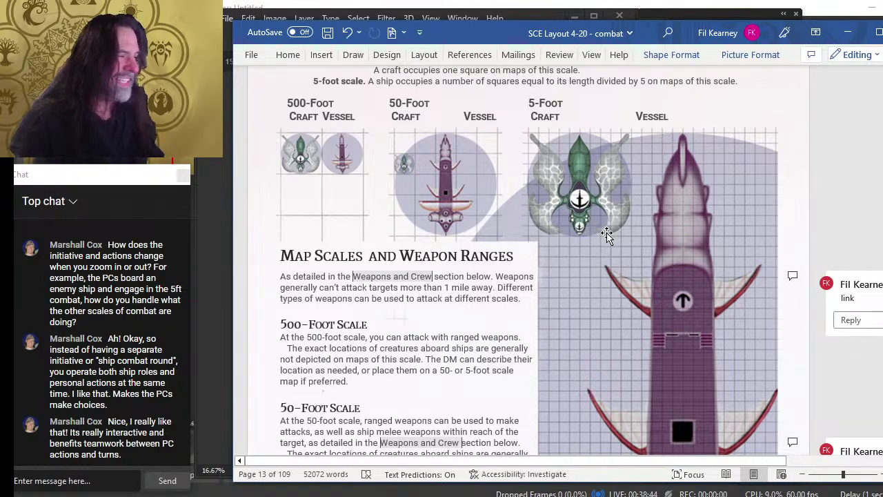
pyautogui.scroll(-3, 607, 279)
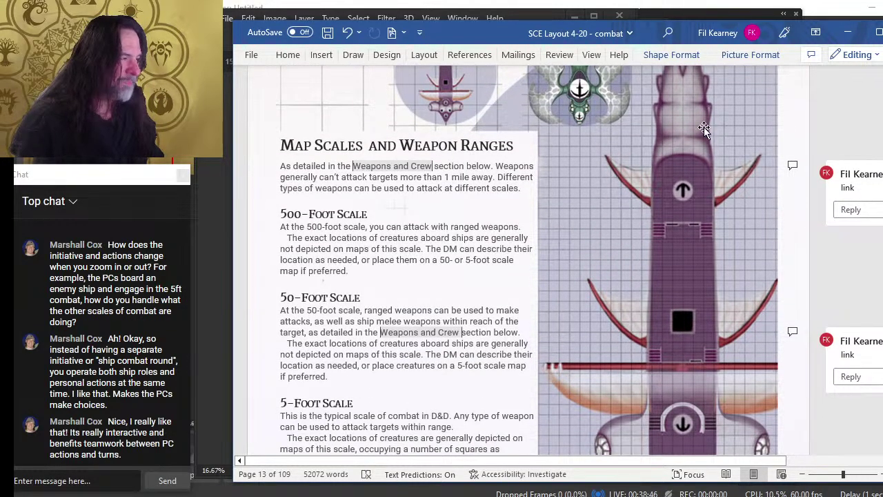
pyautogui.scroll(2, 621, 249)
pyautogui.scroll(1, 621, 248)
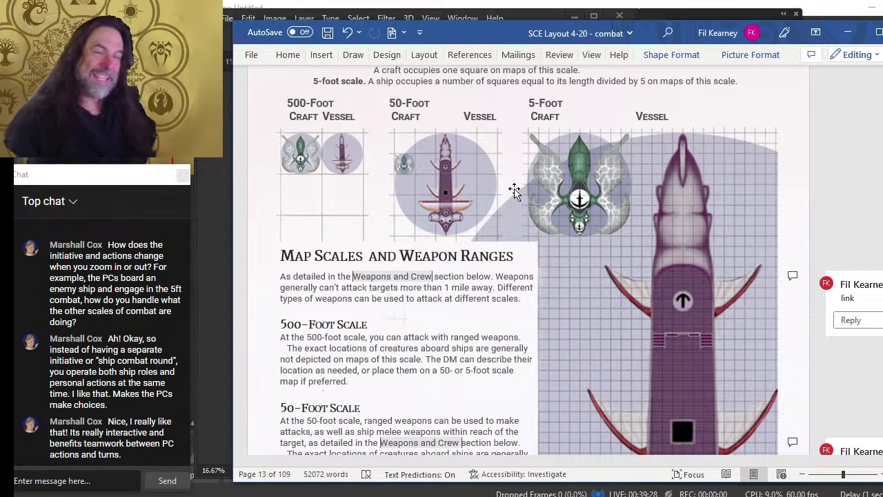
# Step: Scroll past the 5-Foot Scale text to page 14's Organizing Combat Maps starfield battle maps
pyautogui.scroll(-15, 598, 270)
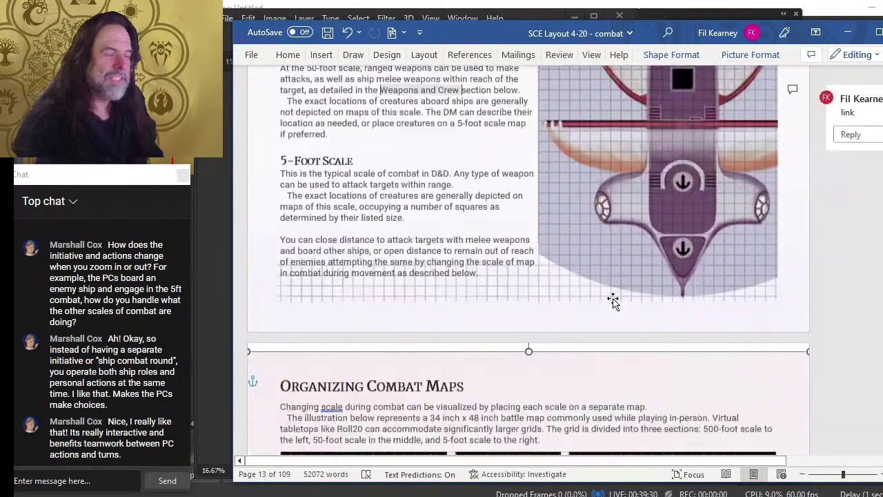
pyautogui.scroll(1, 369, 211)
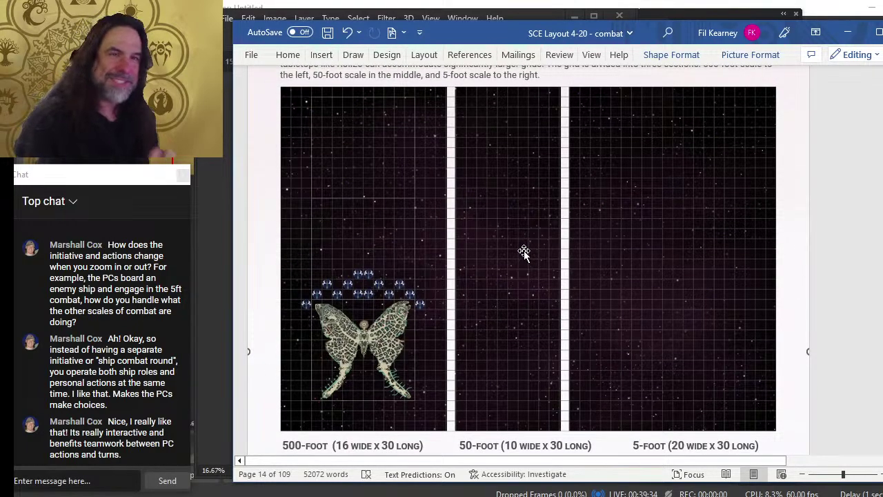
pyautogui.scroll(2, 552, 242)
pyautogui.scroll(-1, 555, 241)
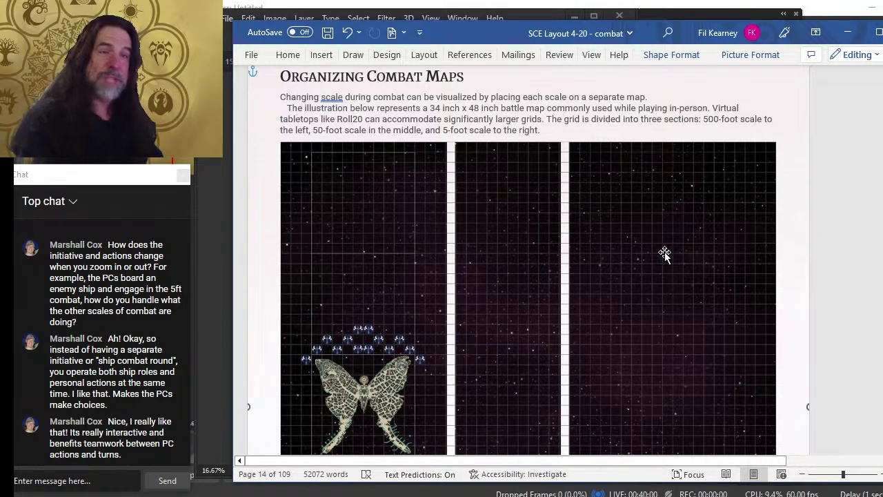
pyautogui.scroll(3, 347, 251)
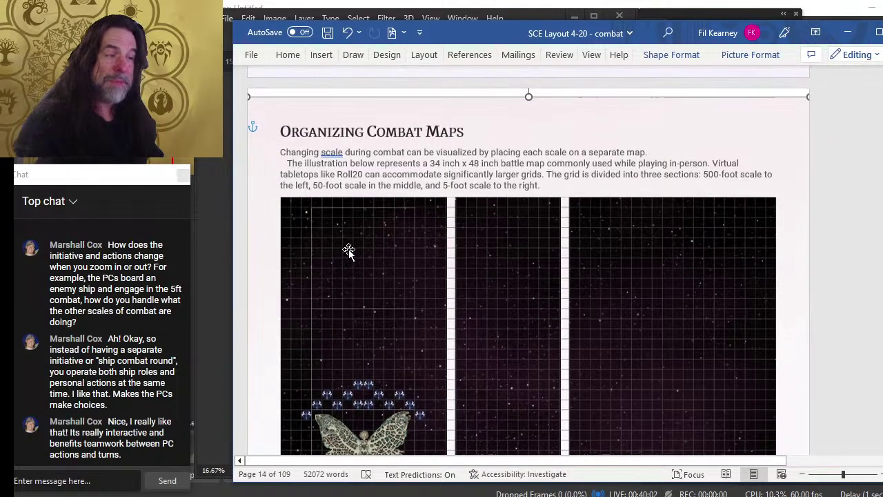
pyautogui.scroll(-5, 347, 250)
pyautogui.scroll(2, 347, 251)
pyautogui.scroll(-2, 375, 249)
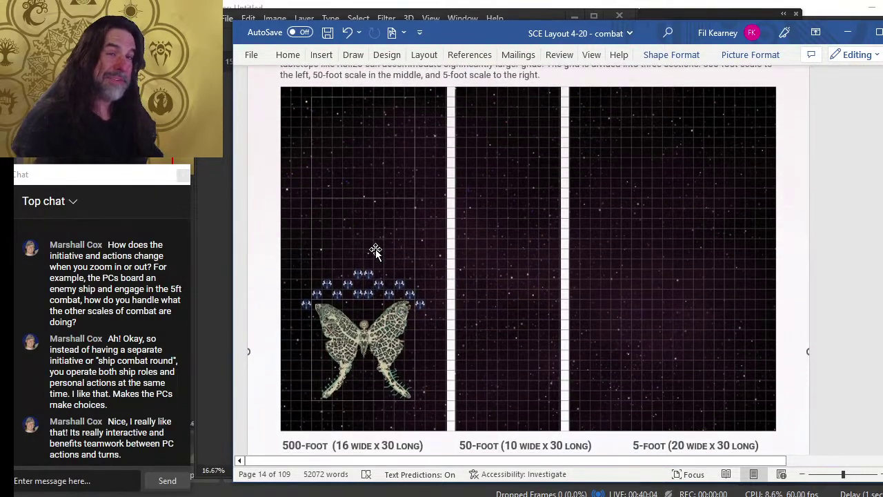
pyautogui.scroll(10, 375, 249)
pyautogui.scroll(6, 397, 250)
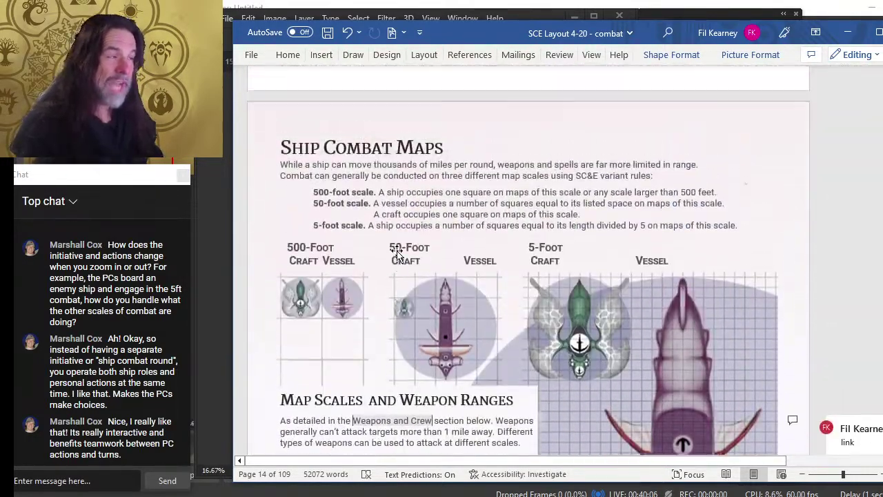
pyautogui.scroll(-2, 399, 254)
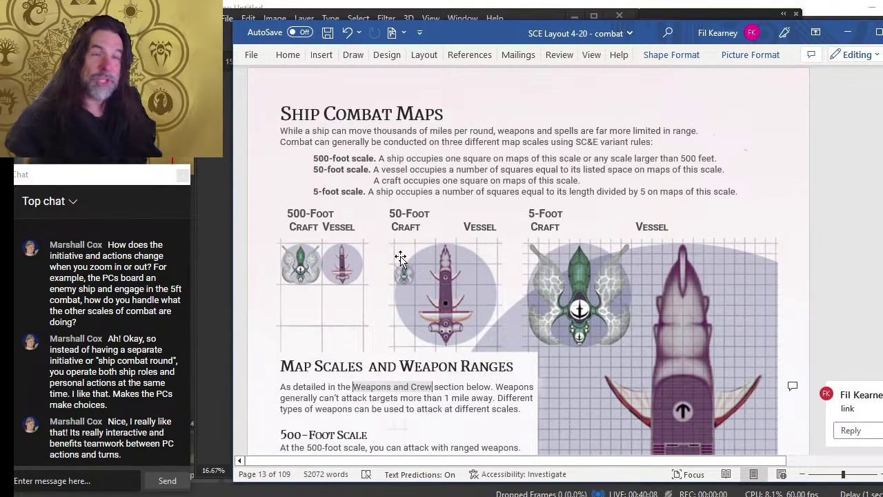
pyautogui.scroll(-4, 449, 257)
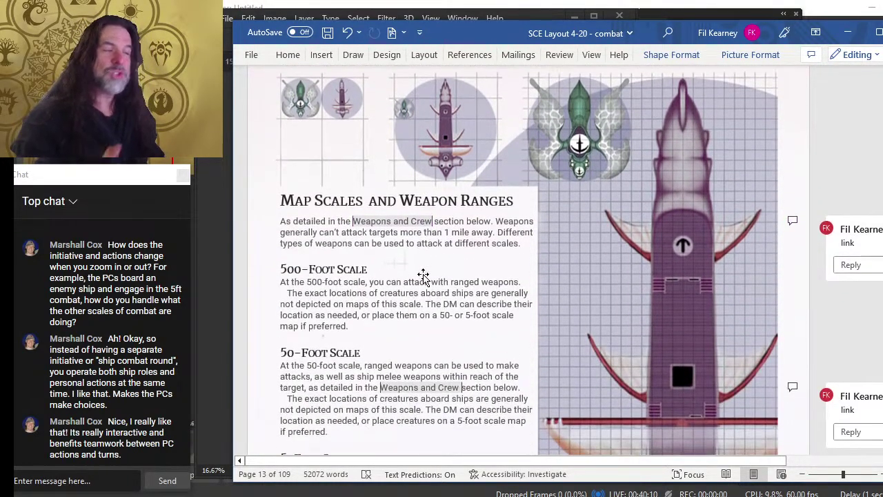
pyautogui.scroll(-10, 423, 277)
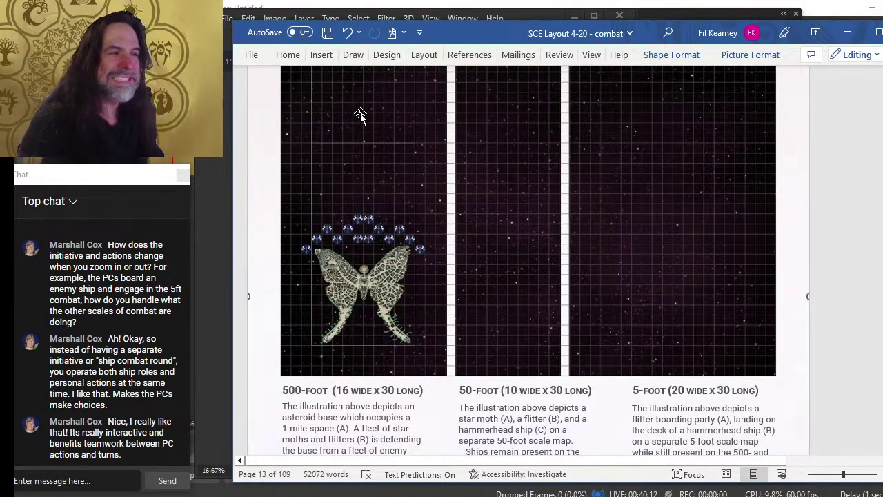
pyautogui.scroll(2, 364, 205)
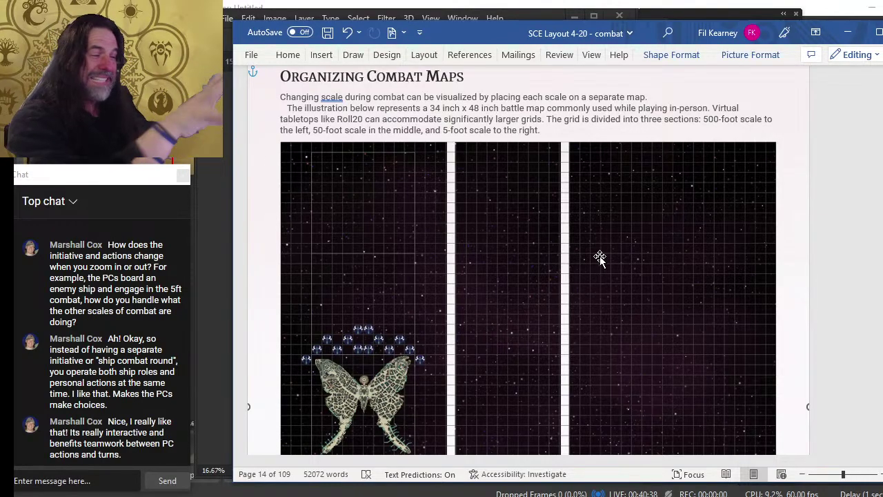
# Step: Scroll to page 14's star-field maps captioned 500-foot 16 x 30, 50-foot 10 x 30, 5-foot 20 x 30
pyautogui.scroll(-3, 511, 196)
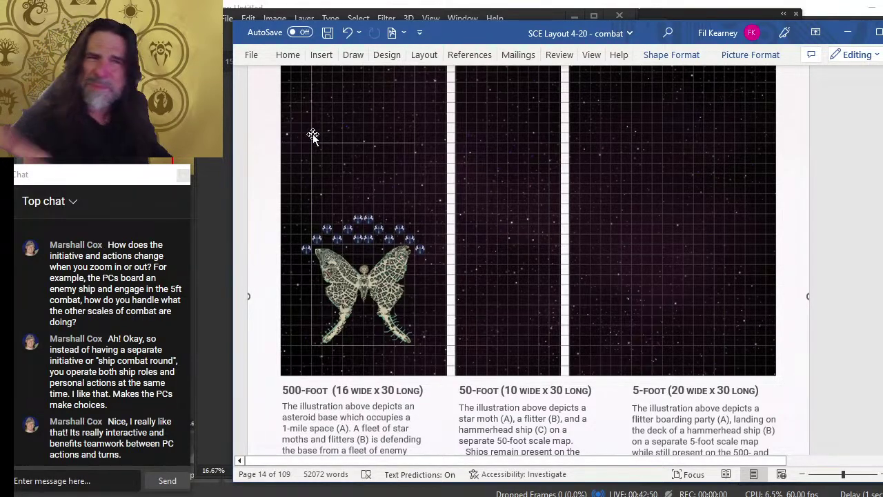
# Step: Switch to the page 14 Photoshop layout and scroll its Layers panel
pyautogui.scroll(-1, 435, 181)
pyautogui.hotkey('alt', 'Tab')
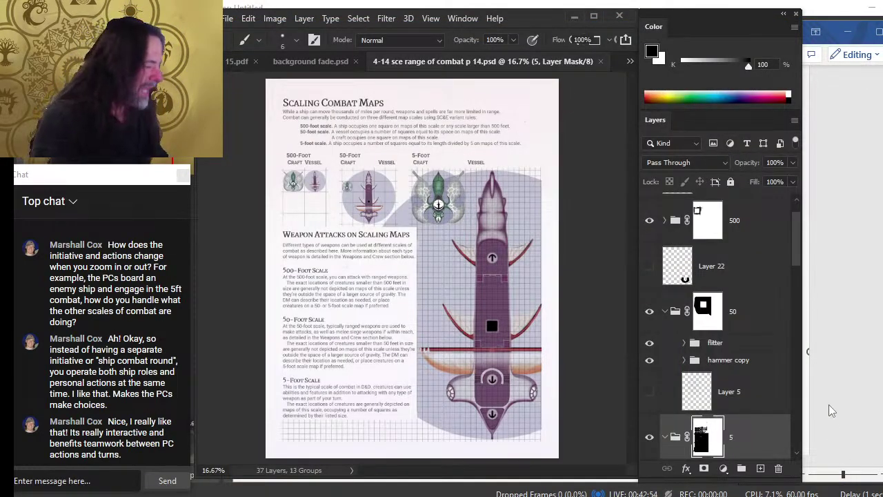
pyautogui.scroll(-1, 728, 318)
# Step: Return to Word and scroll to the Ship Combat Maps section with its scale definitions
pyautogui.hotkey('alt', 'Tab')
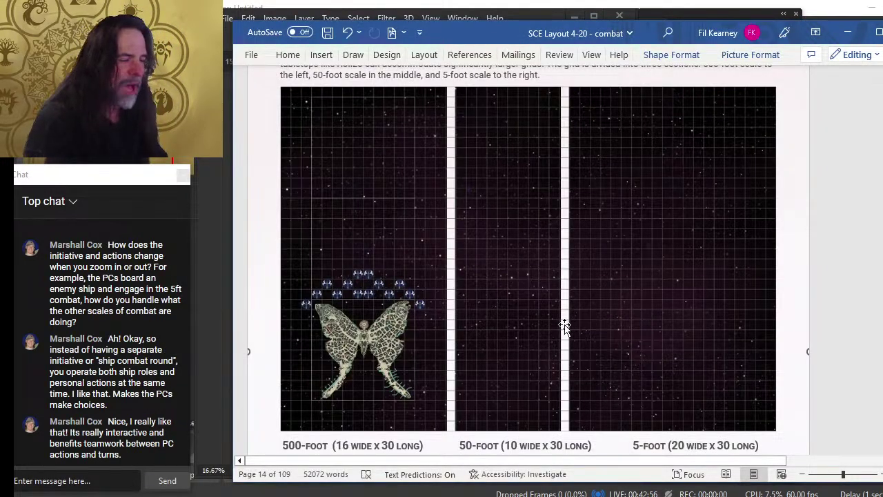
pyautogui.scroll(-5, 565, 318)
pyautogui.scroll(3, 563, 314)
pyautogui.scroll(15, 562, 314)
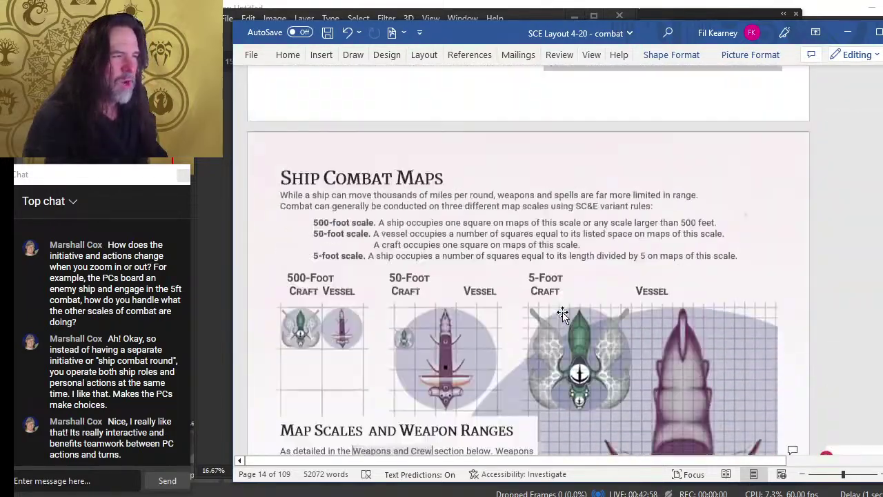
# Step: Scroll through page 12's travel-distance table and Exploration paragraph to the Inertia Shock box (DC 20 + 1)
pyautogui.scroll(-3, 524, 242)
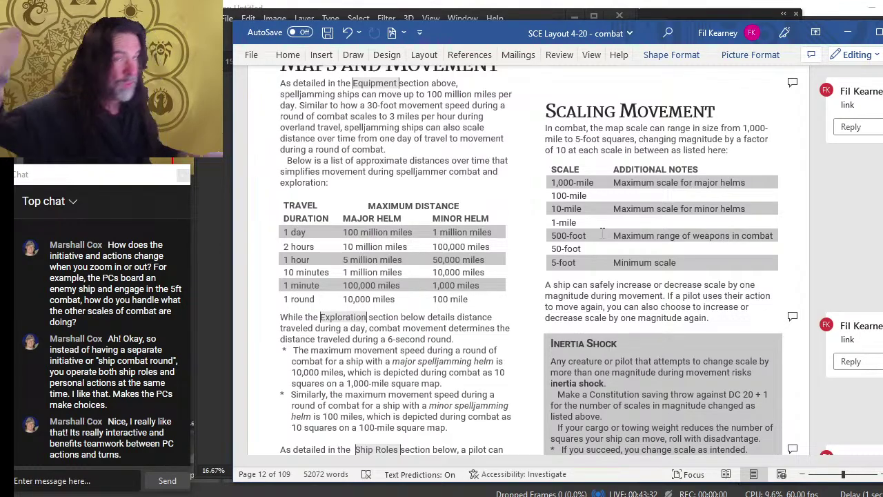
pyautogui.scroll(-2, 602, 233)
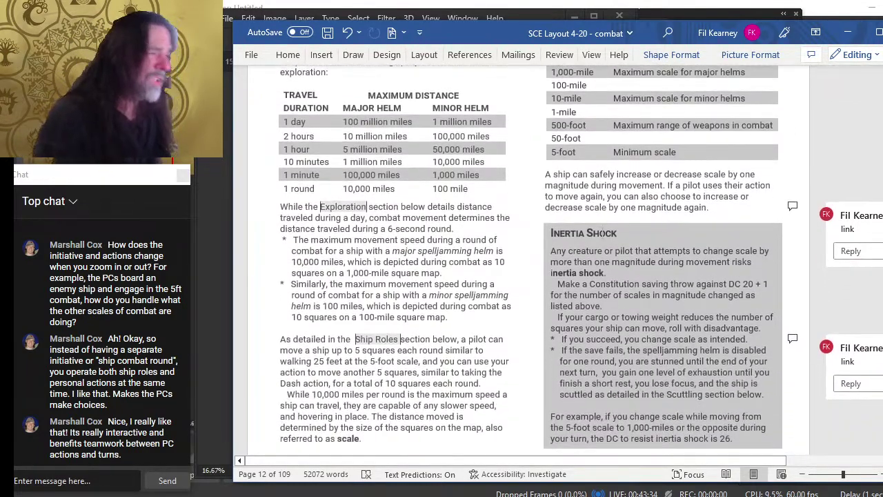
pyautogui.scroll(1, 594, 154)
pyautogui.scroll(-1, 552, 172)
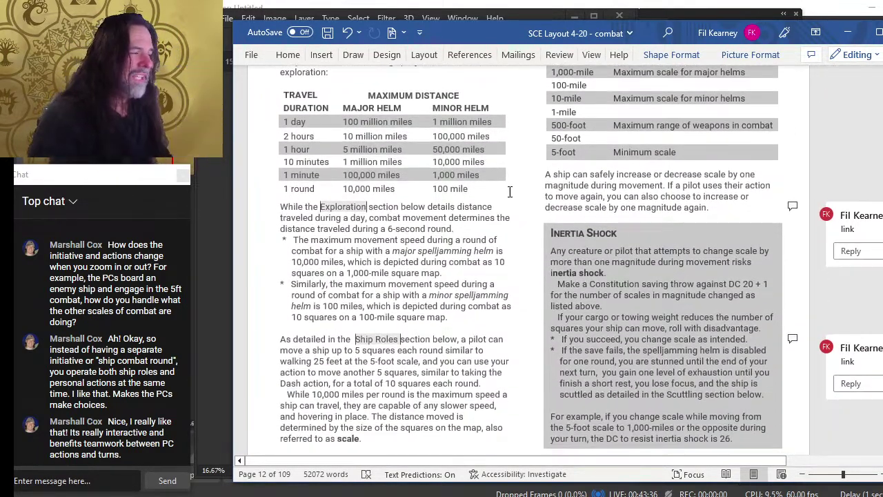
pyautogui.scroll(-1, 690, 228)
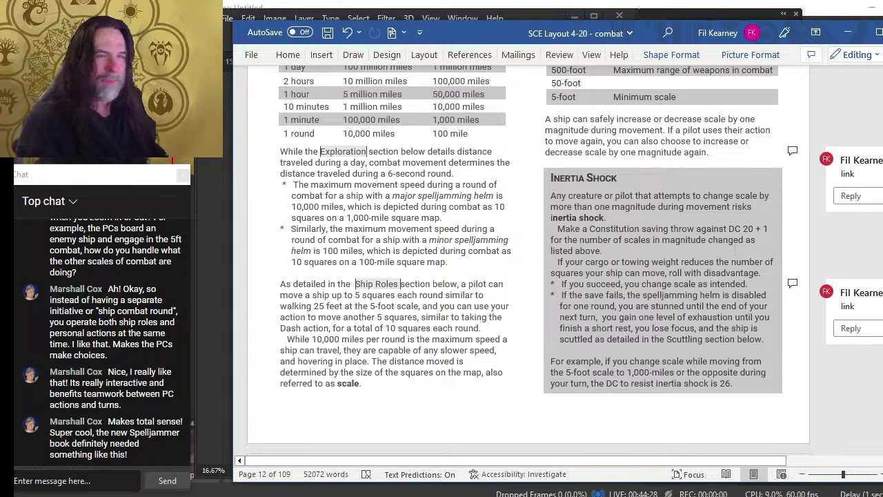
# Step: Scroll from the page 12 travel table past Map Scales and Weapon Ranges to page 13's closing-distance paragraph
pyautogui.scroll(-4, 593, 229)
pyautogui.scroll(7, 593, 229)
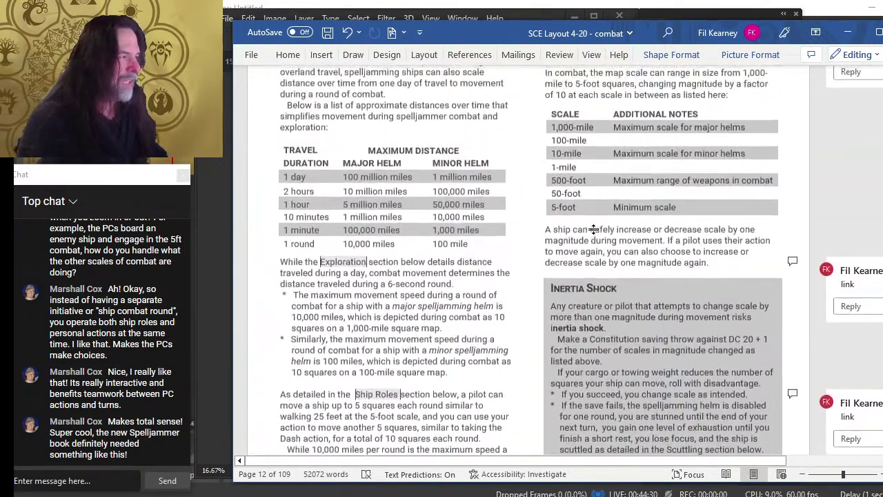
pyautogui.scroll(2, 594, 229)
pyautogui.scroll(-8, 483, 188)
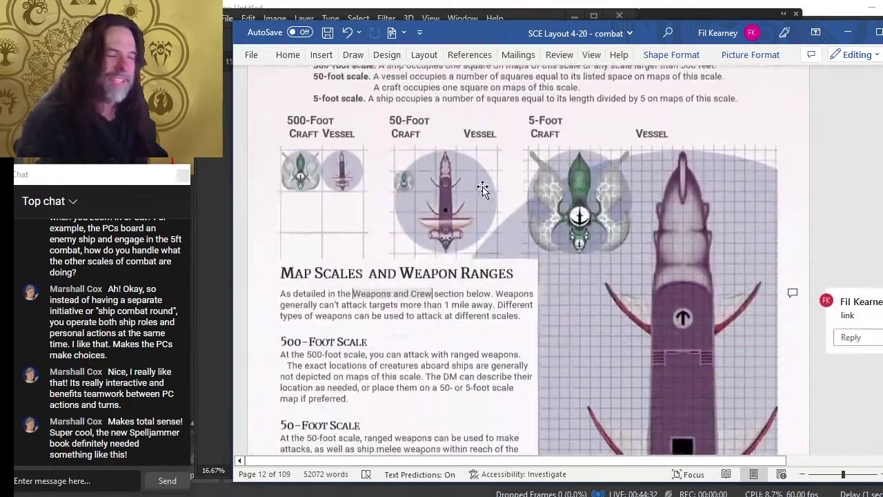
pyautogui.scroll(3, 483, 189)
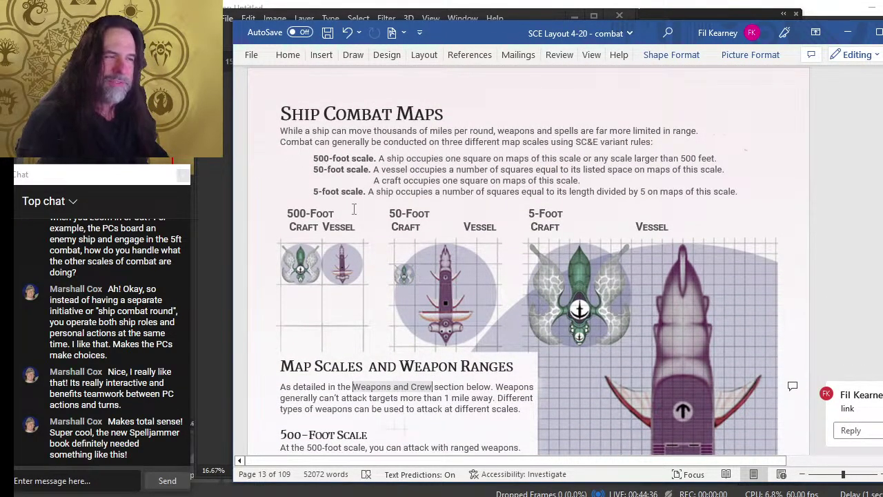
pyautogui.scroll(-5, 580, 217)
pyautogui.scroll(-6, 475, 243)
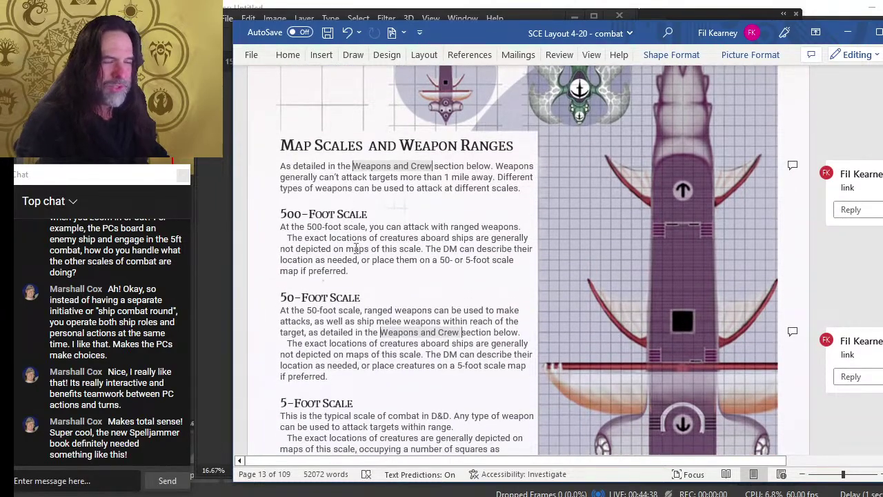
pyautogui.scroll(7, 366, 294)
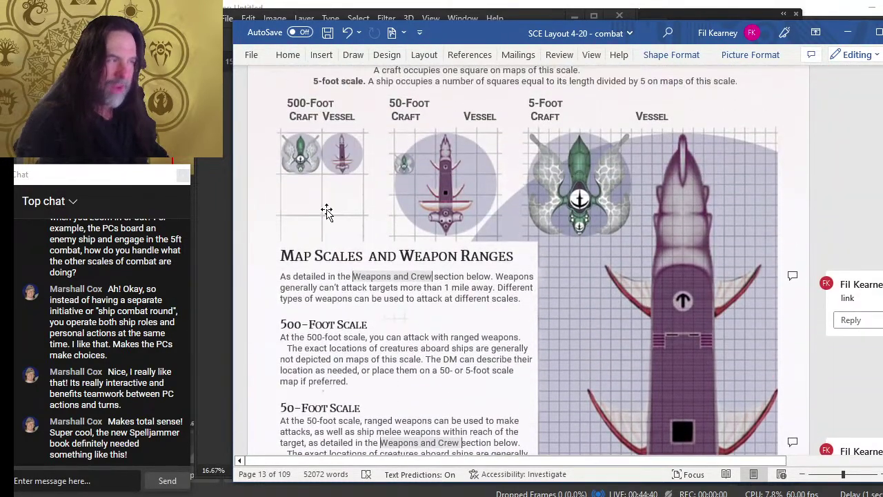
pyautogui.scroll(-3, 430, 236)
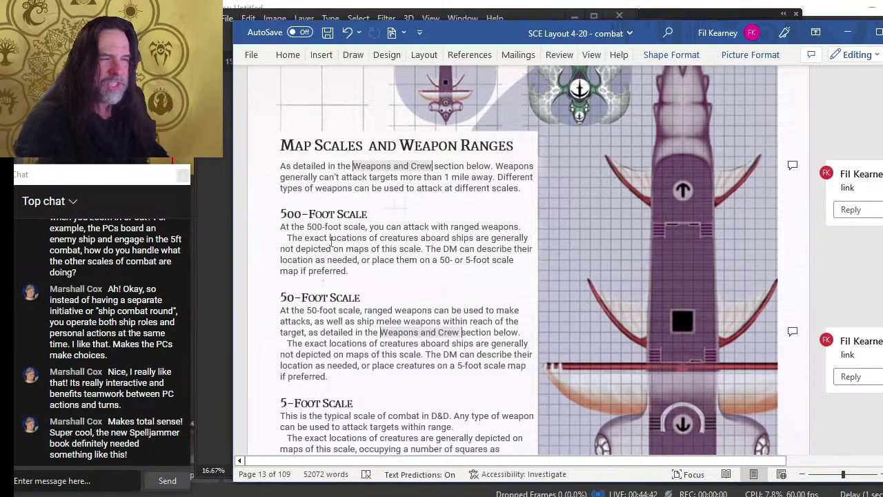
pyautogui.scroll(-4, 351, 316)
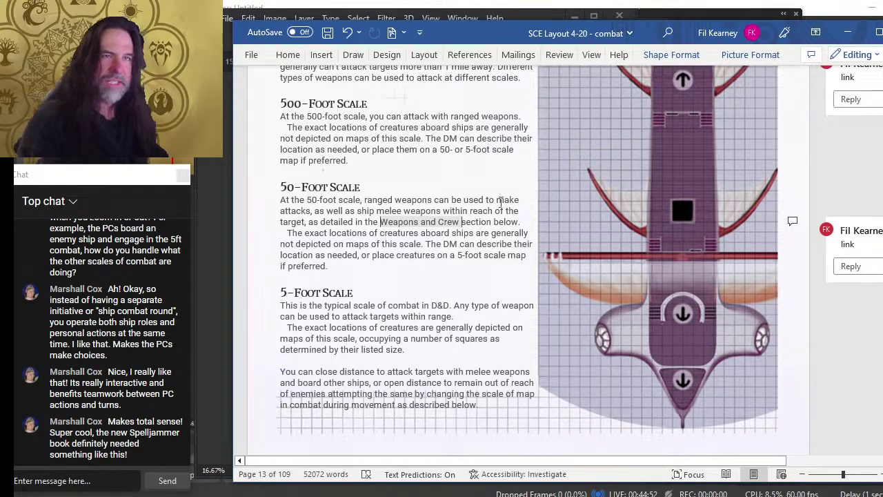
pyautogui.scroll(-1, 445, 261)
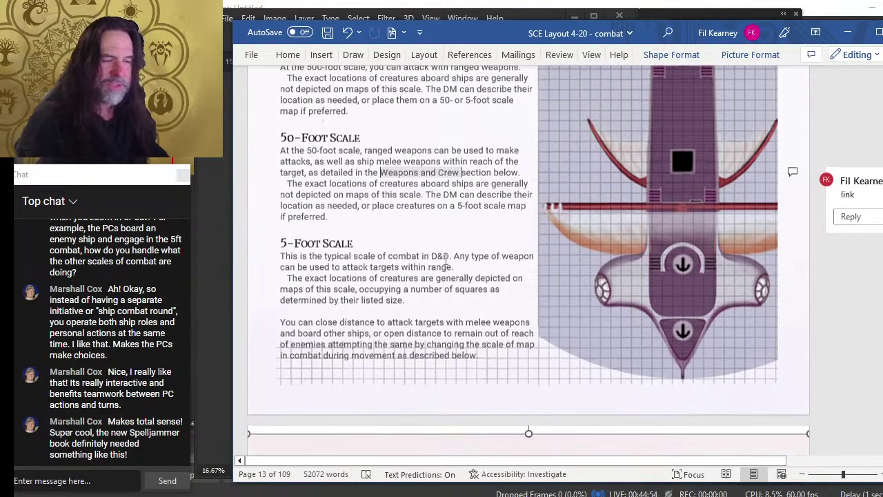
pyautogui.scroll(-5, 445, 260)
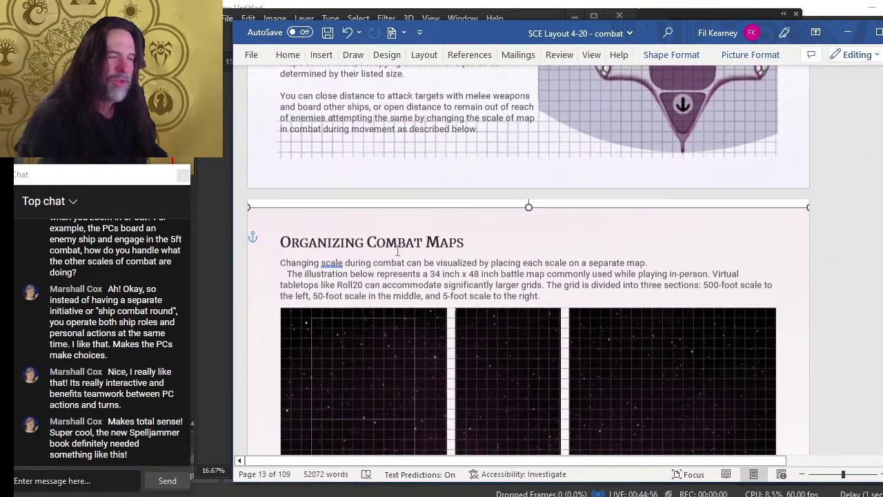
# Step: Deselect the picture and read Organizing Combat Maps and Changing Scale during Combat to page 15's scale columns
pyautogui.click(397, 250)
pyautogui.scroll(12, 476, 176)
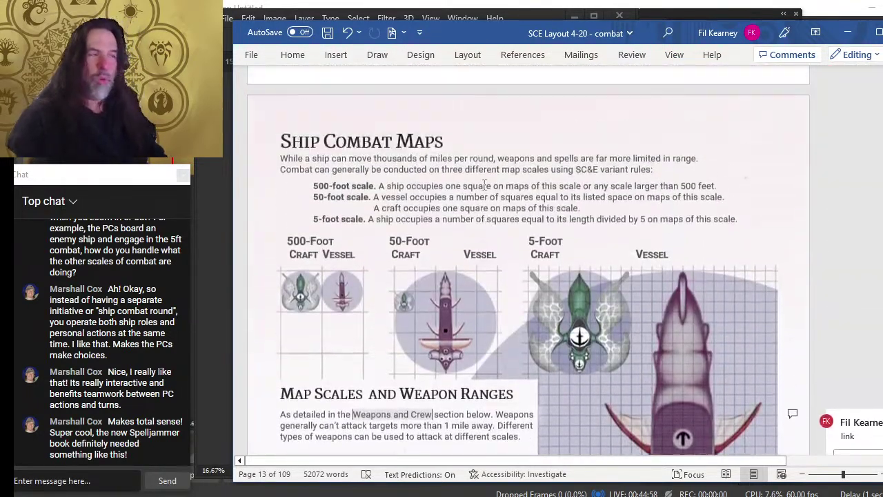
pyautogui.scroll(-4, 485, 185)
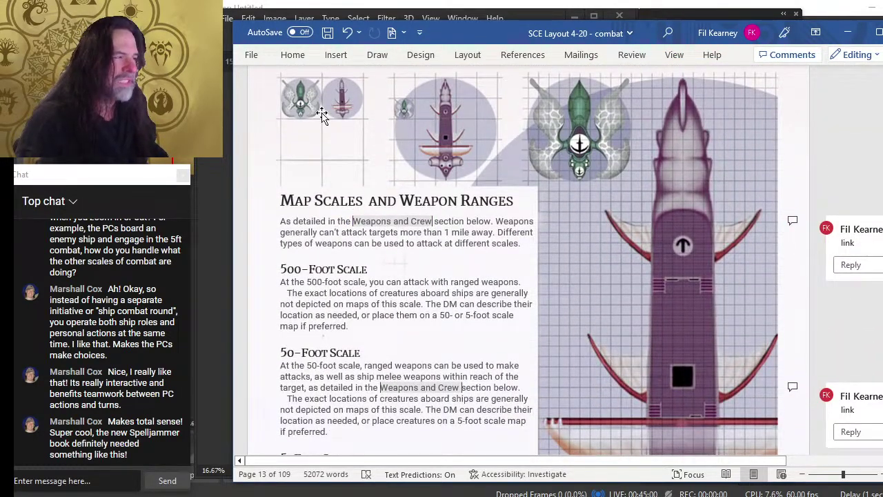
pyautogui.scroll(-12, 408, 181)
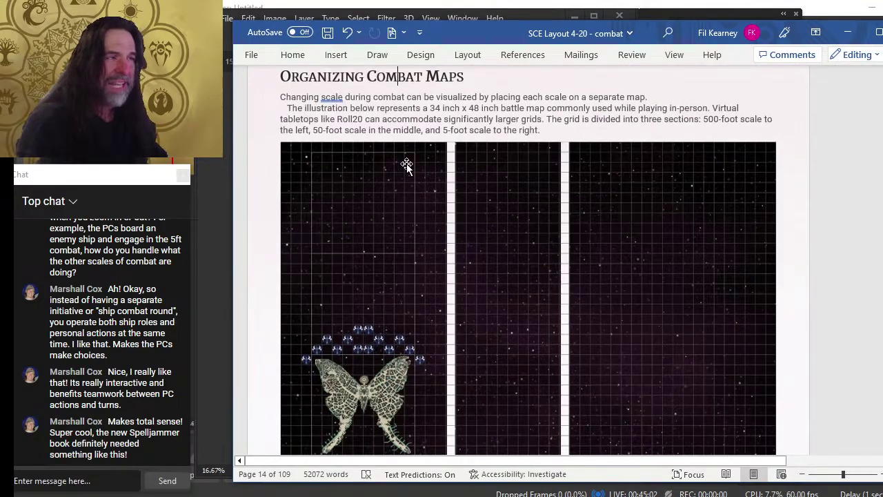
pyautogui.scroll(1, 407, 165)
pyautogui.scroll(-2, 409, 159)
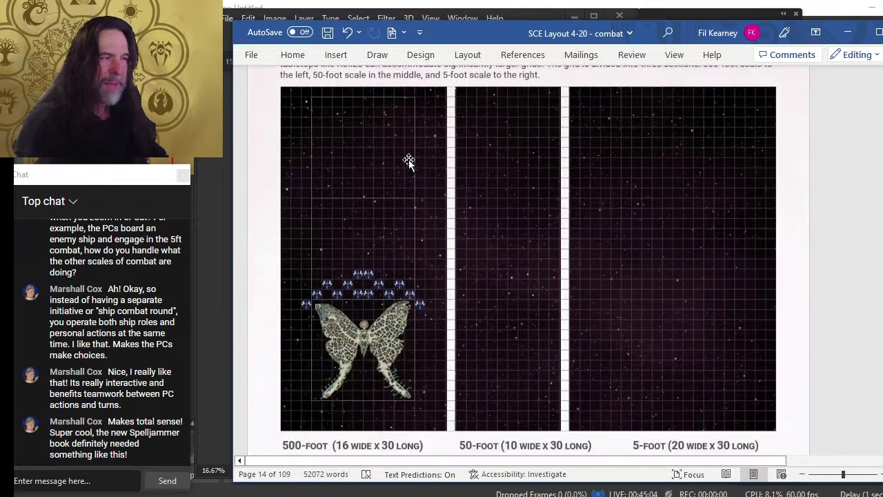
pyautogui.scroll(-10, 409, 160)
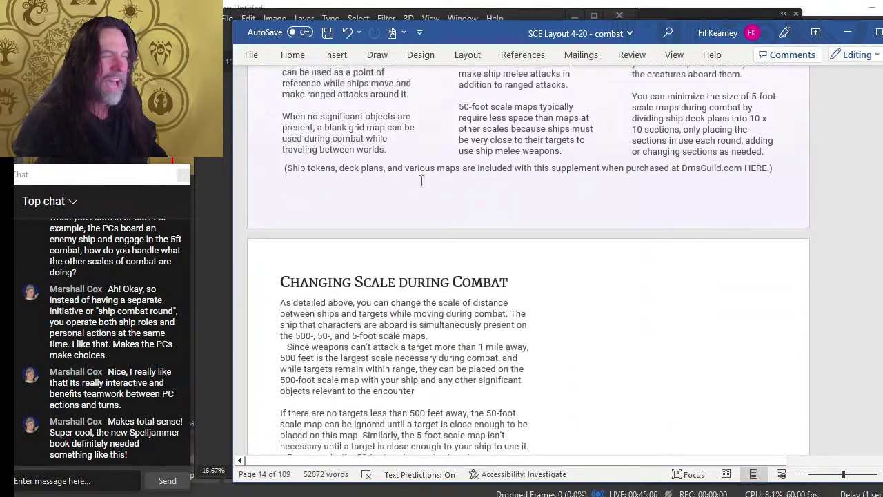
pyautogui.scroll(10, 419, 191)
pyautogui.scroll(5, 514, 204)
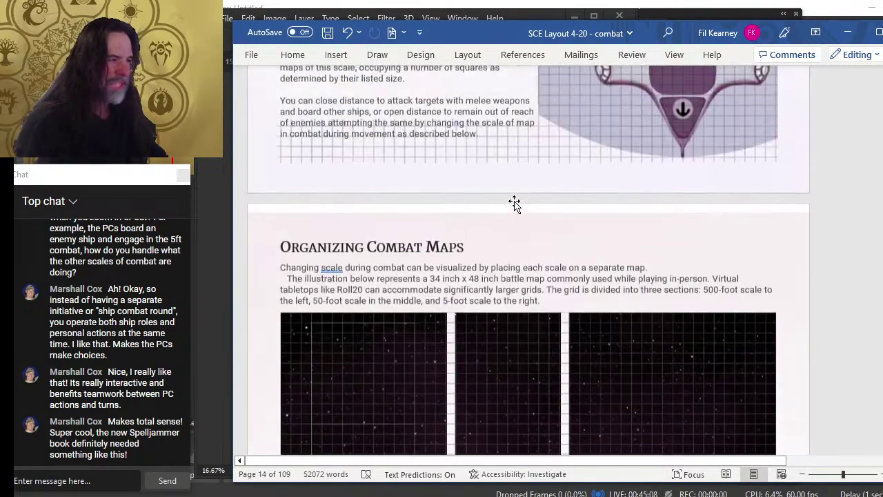
pyautogui.scroll(10, 514, 204)
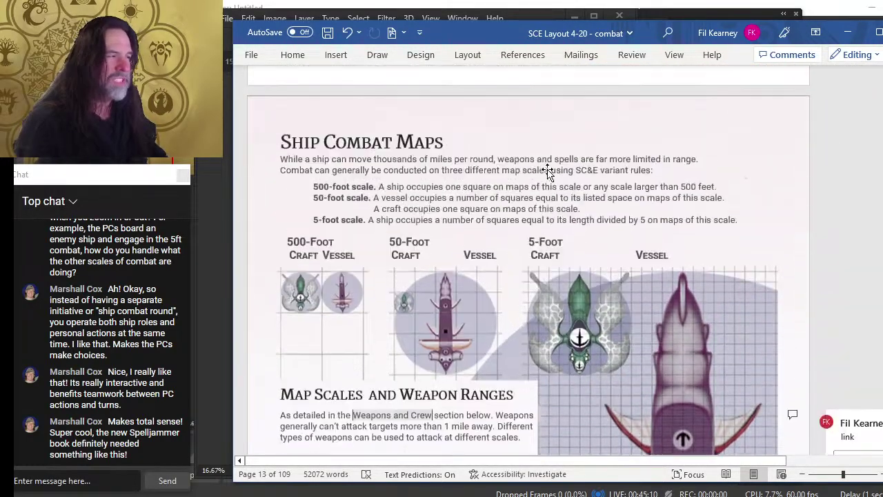
pyautogui.scroll(10, 547, 172)
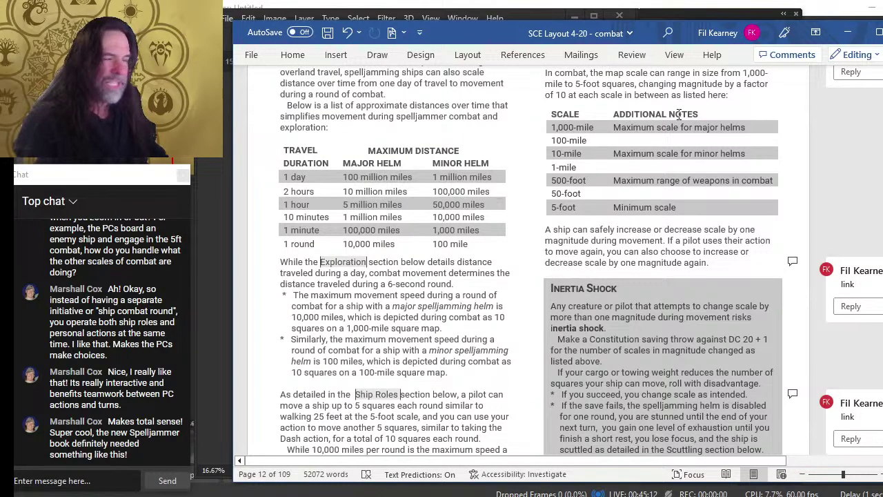
pyautogui.scroll(-15, 542, 222)
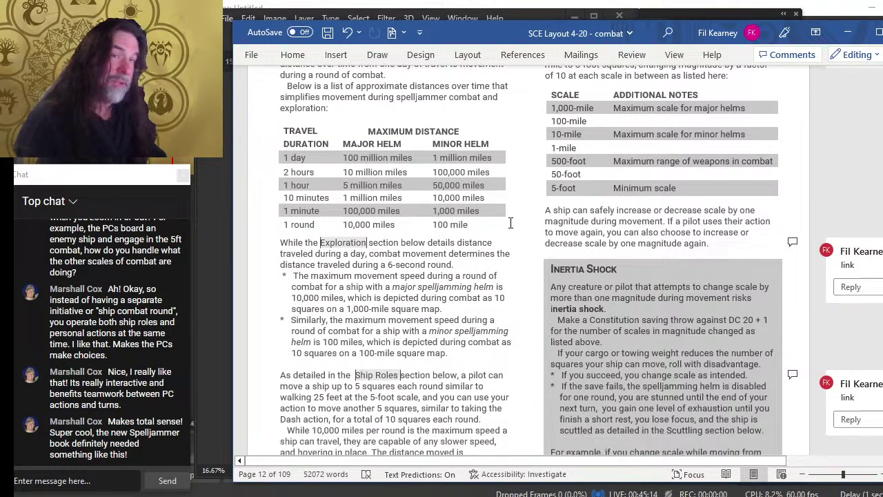
pyautogui.scroll(5, 535, 235)
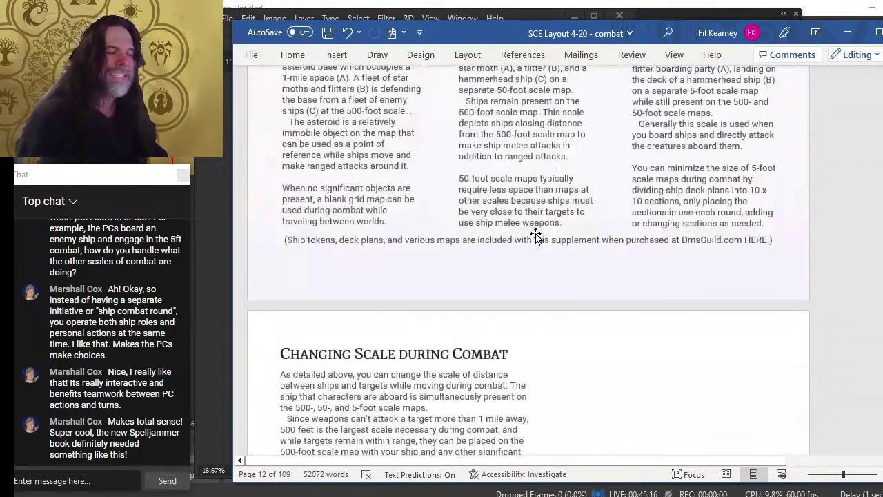
pyautogui.scroll(-3, 535, 235)
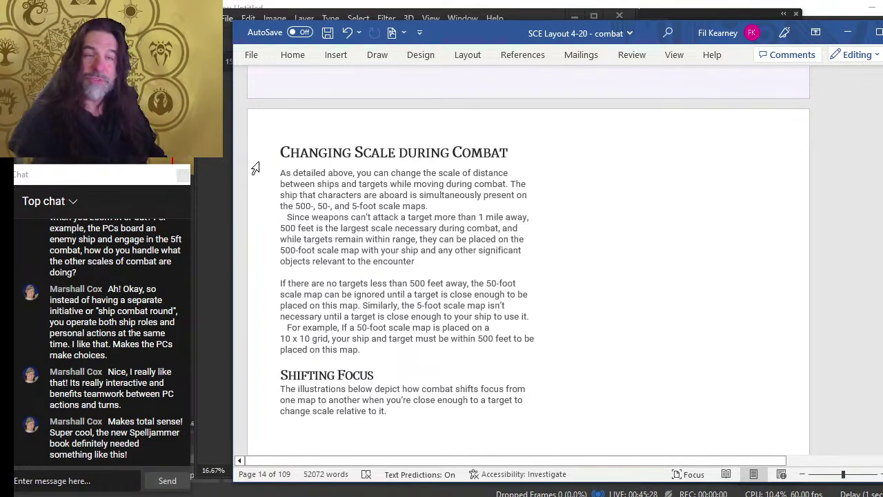
pyautogui.scroll(5, 256, 166)
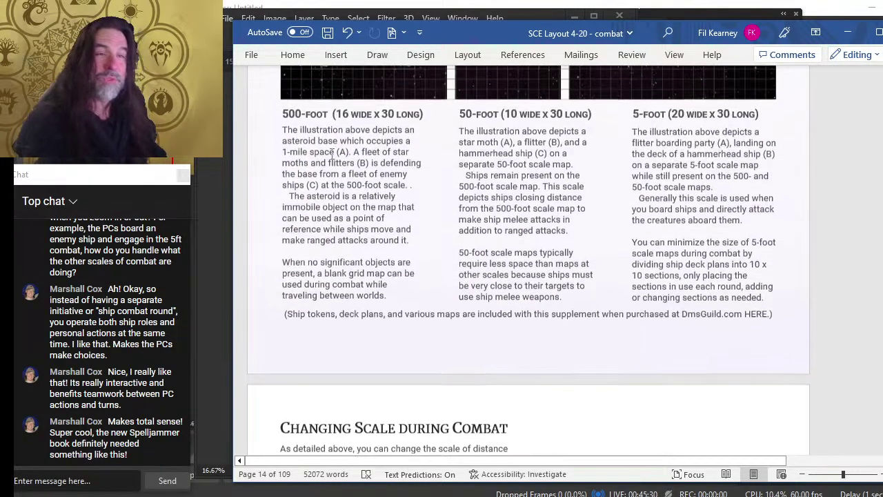
pyautogui.scroll(-15, 340, 155)
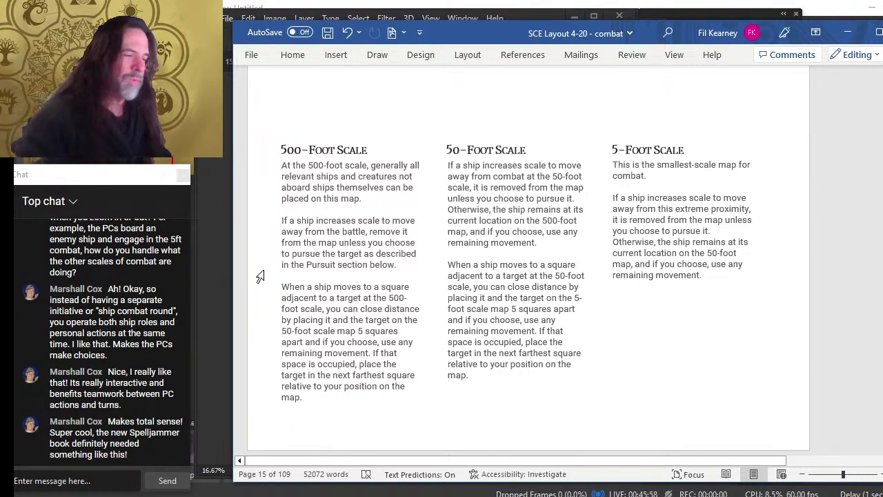
# Step: Bring page 15's Shifting Focus section and its 5-Foot Scale text box into view
pyautogui.scroll(5, 393, 266)
pyautogui.scroll(-3, 465, 227)
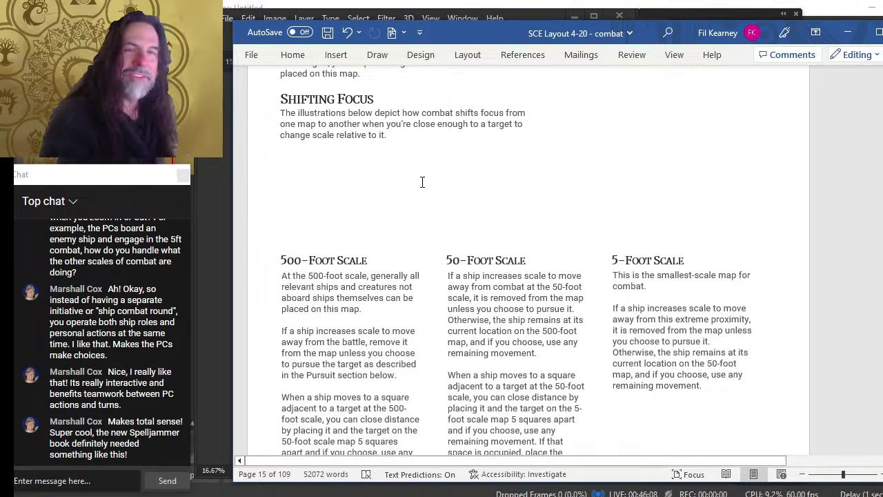
pyautogui.scroll(-2, 421, 183)
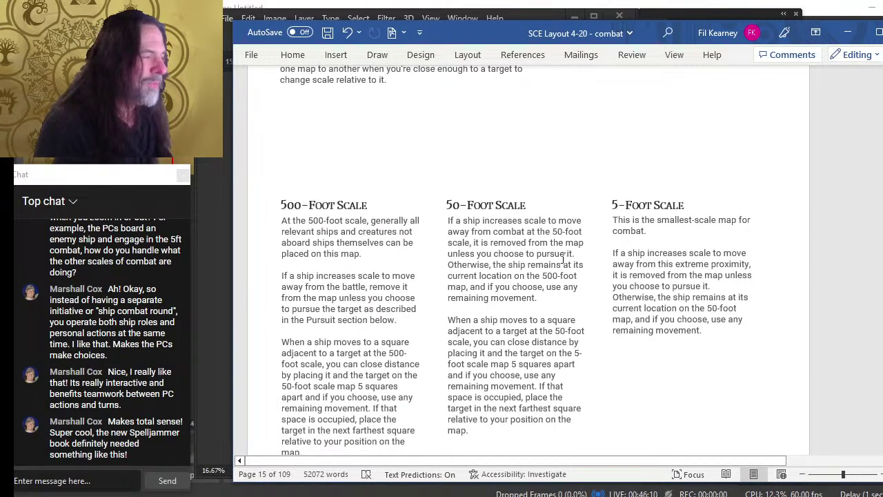
pyautogui.scroll(-2, 565, 257)
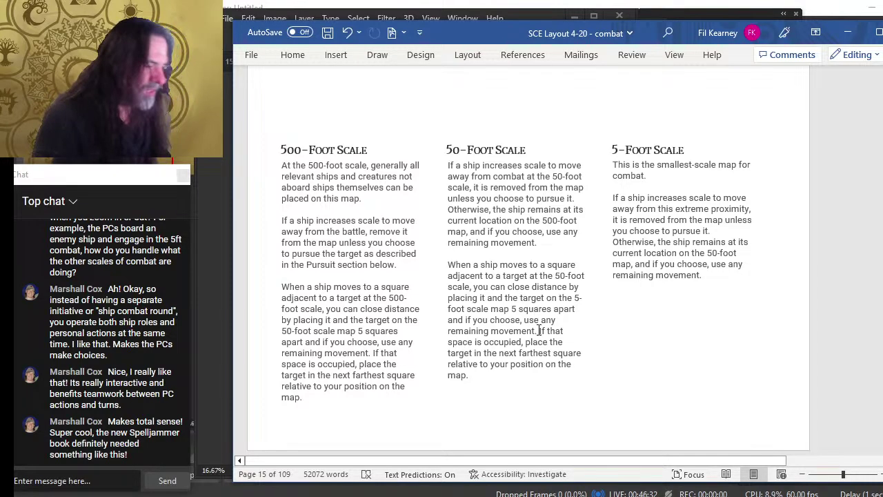
pyautogui.scroll(3, 539, 324)
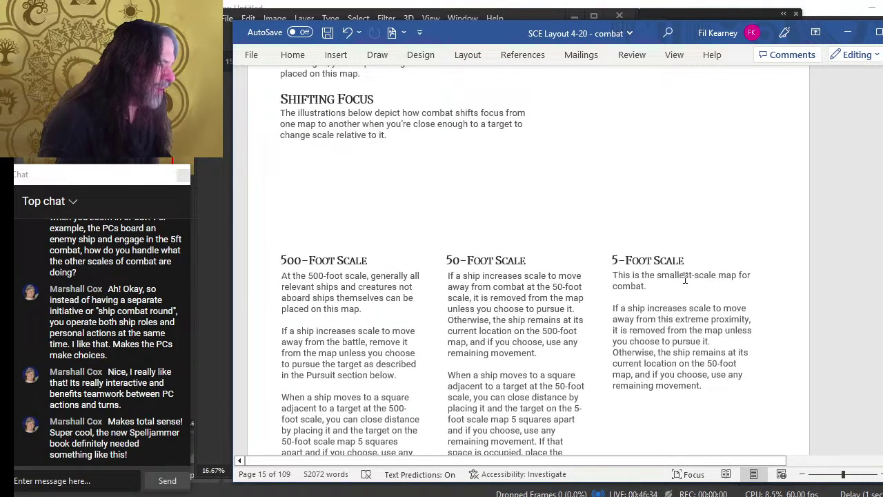
# Step: Edit the 5-Foot Scale text box to call it the smallest-scale combat map, then deselect it
pyautogui.click(699, 285)
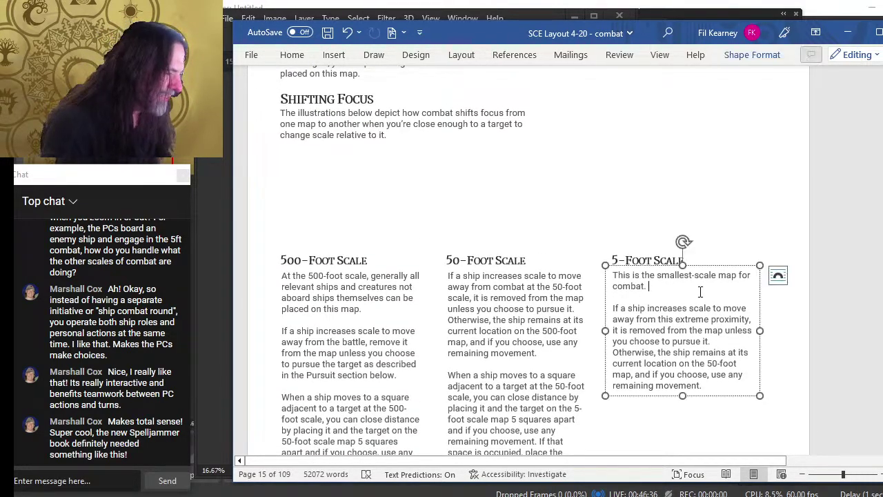
pyautogui.click(703, 330)
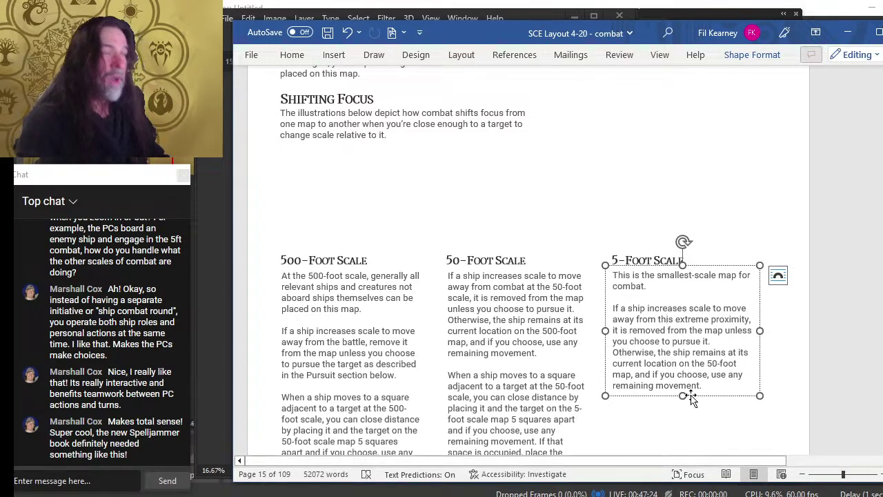
pyautogui.click(540, 144)
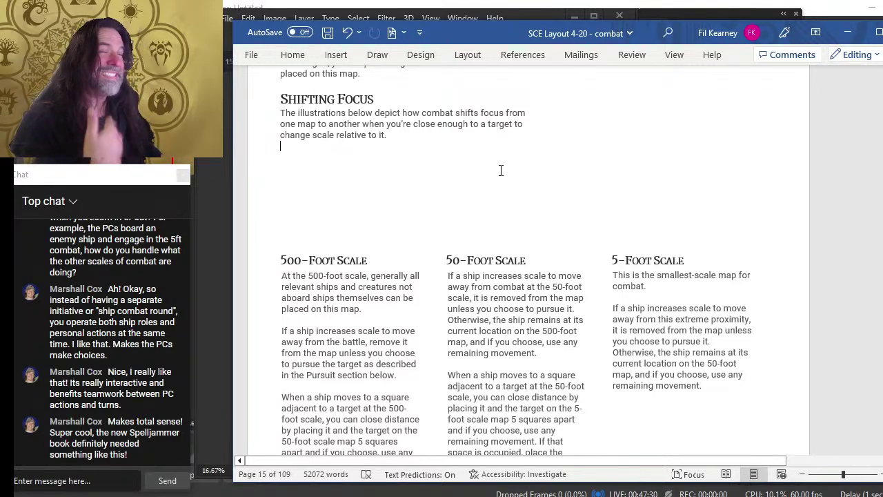
# Step: Look back at Organizing Combat Maps, then bring page 16's Ship Facing and Maneuvering heading into view
pyautogui.scroll(1, 525, 227)
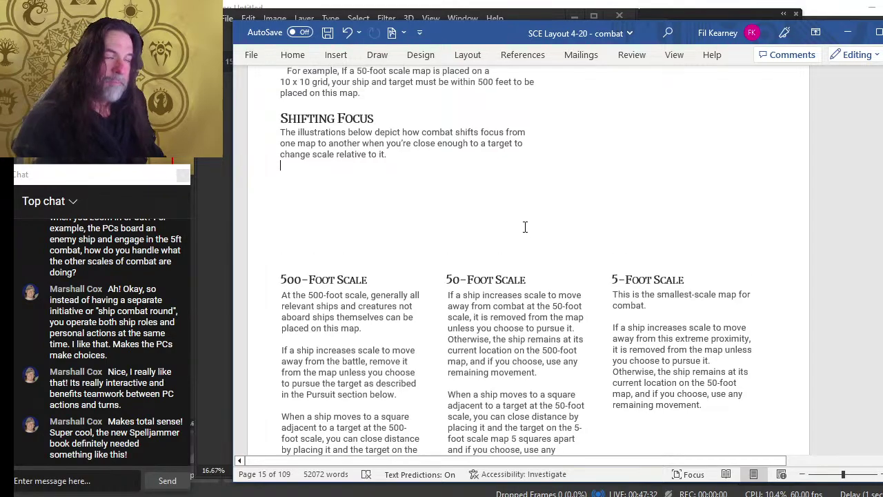
pyautogui.scroll(15, 525, 227)
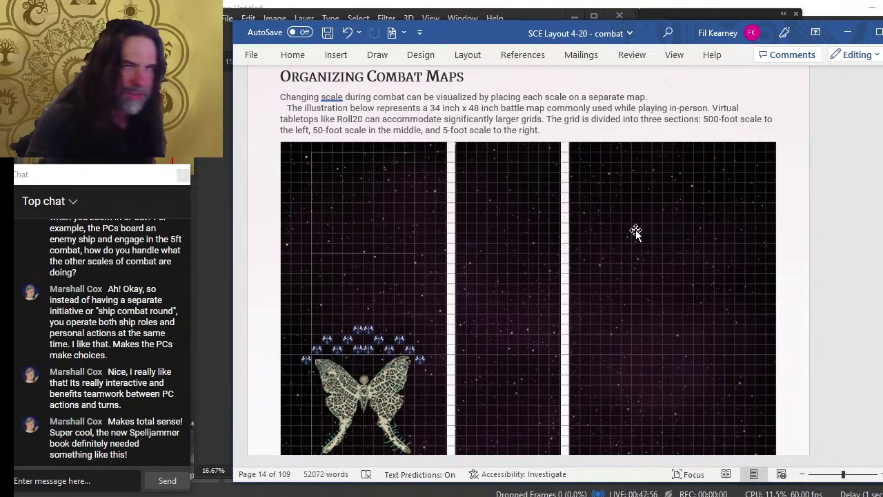
pyautogui.scroll(-12, 584, 255)
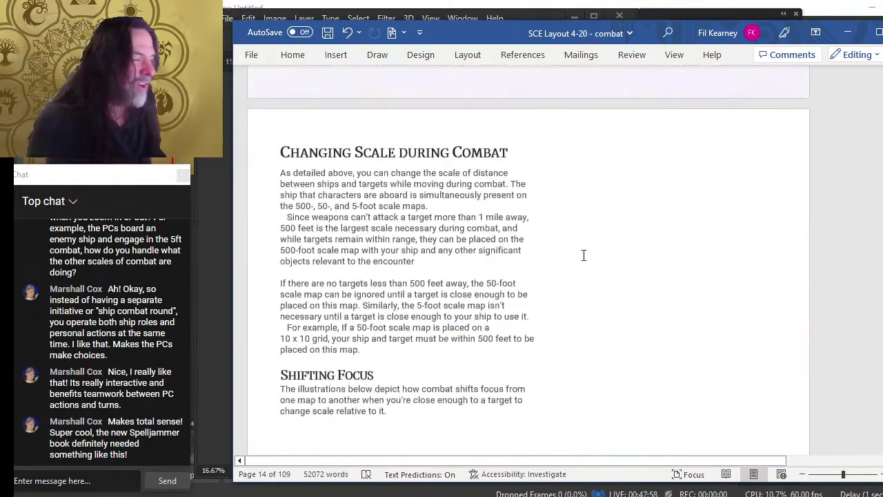
pyautogui.scroll(-10, 583, 255)
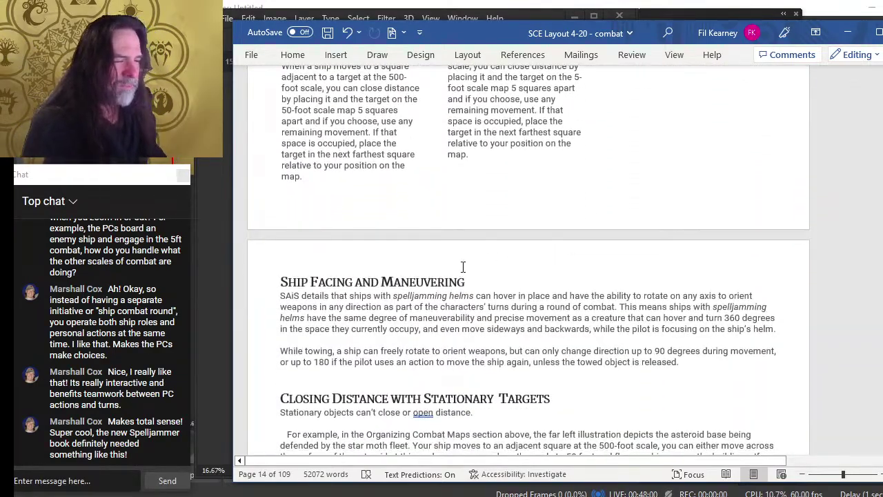
pyautogui.scroll(8, 463, 268)
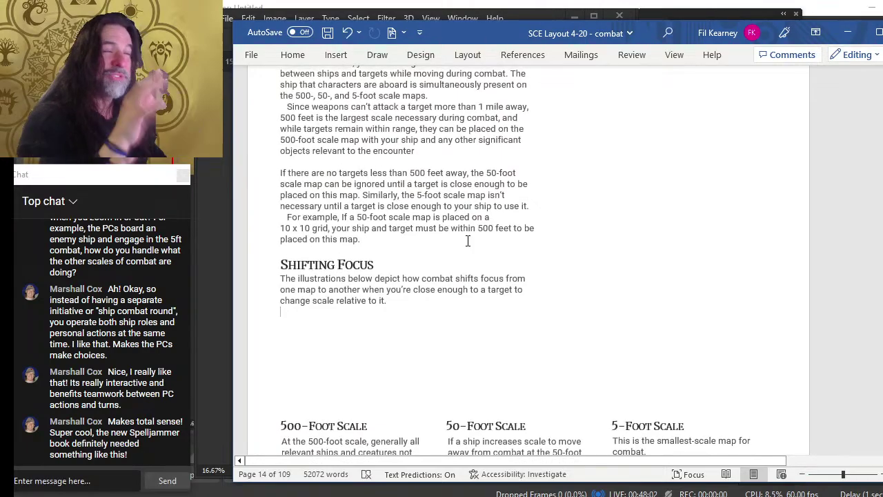
pyautogui.scroll(-12, 522, 134)
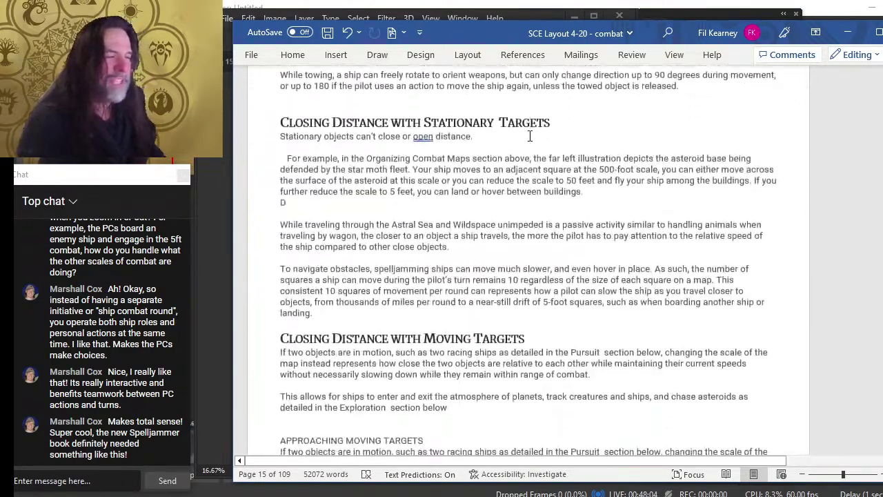
pyautogui.scroll(10, 530, 136)
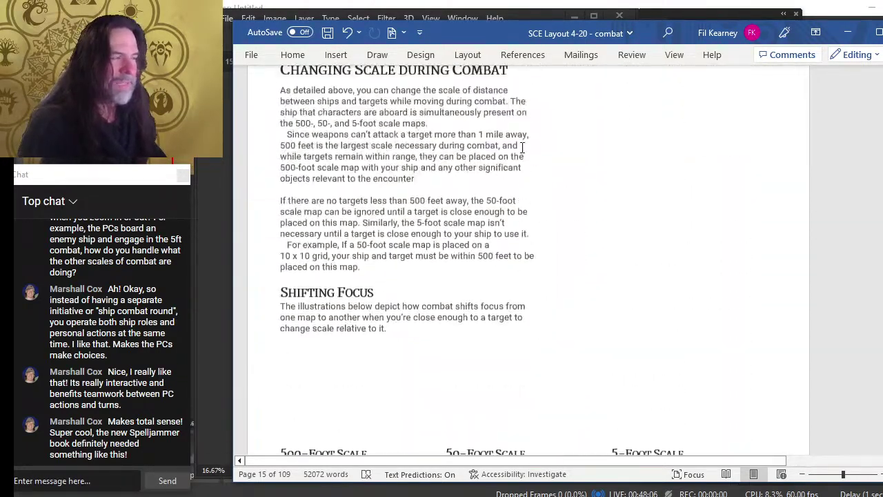
pyautogui.scroll(2, 522, 148)
pyautogui.scroll(-7, 523, 147)
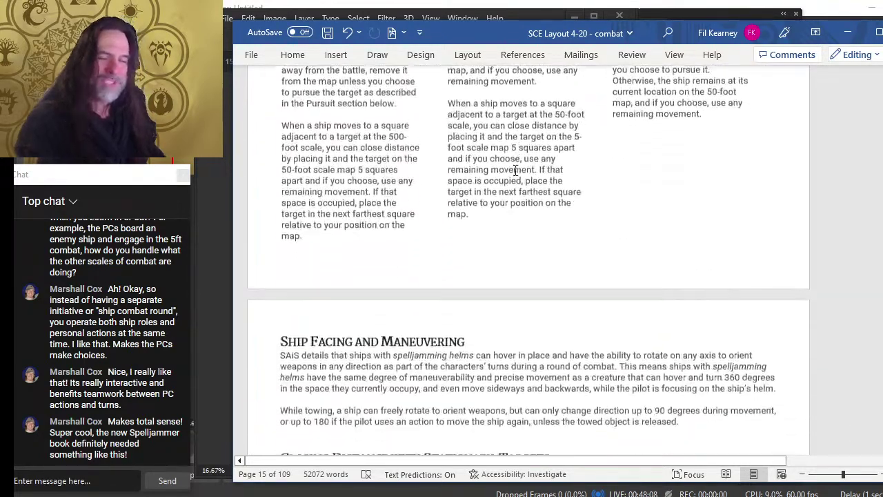
pyautogui.scroll(-5, 516, 169)
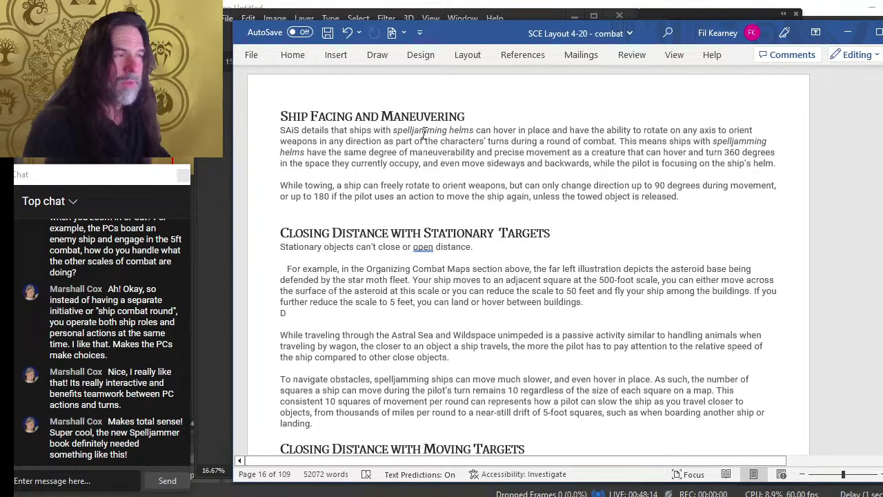
pyautogui.scroll(2, 416, 211)
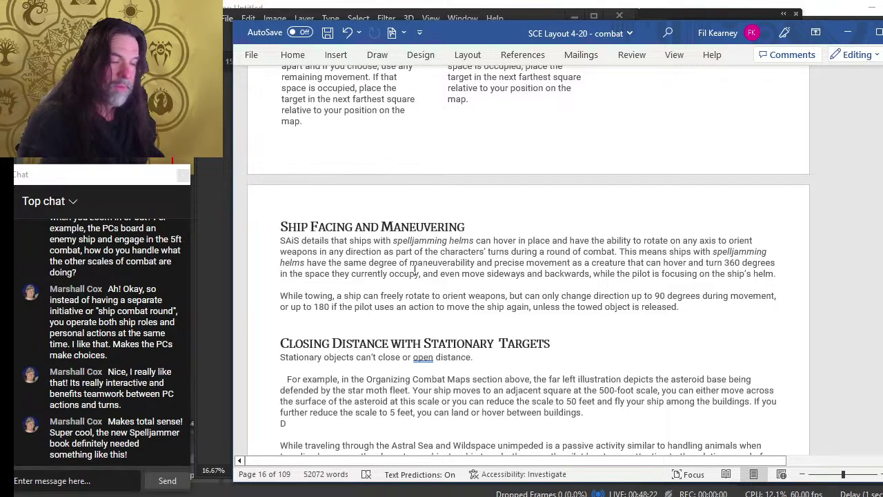
pyautogui.scroll(-2, 414, 271)
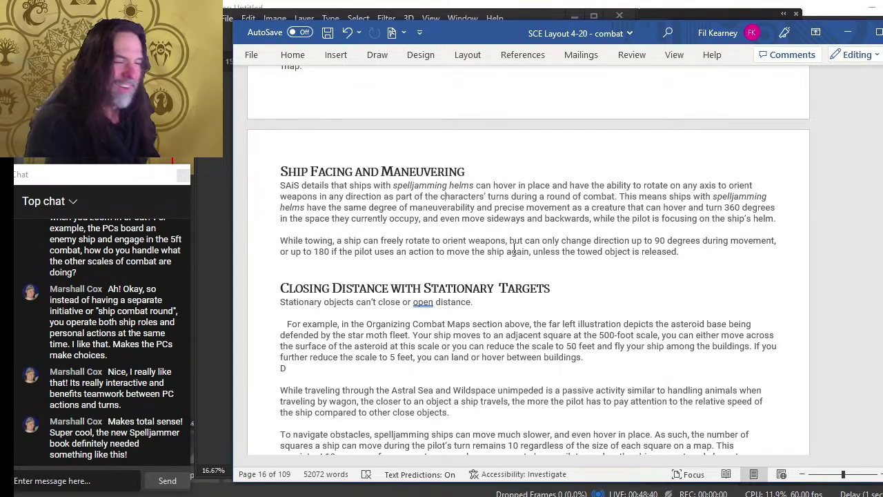
pyautogui.scroll(-2, 676, 165)
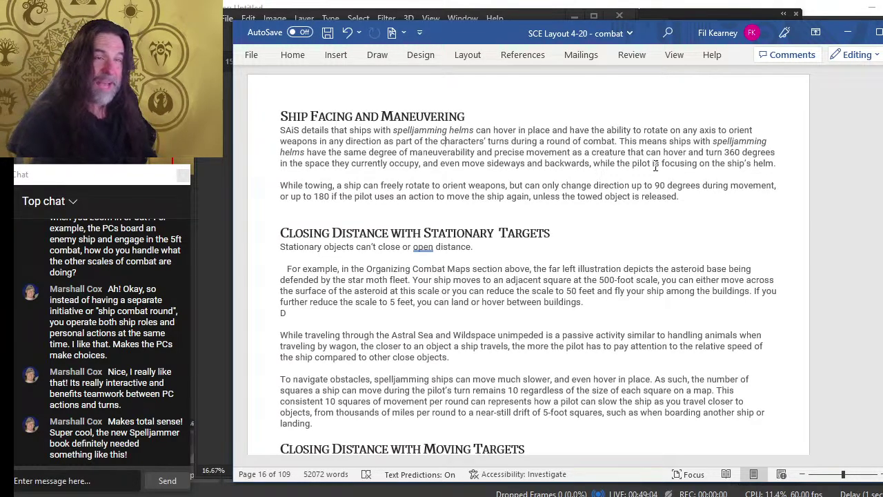
pyautogui.scroll(-5, 650, 176)
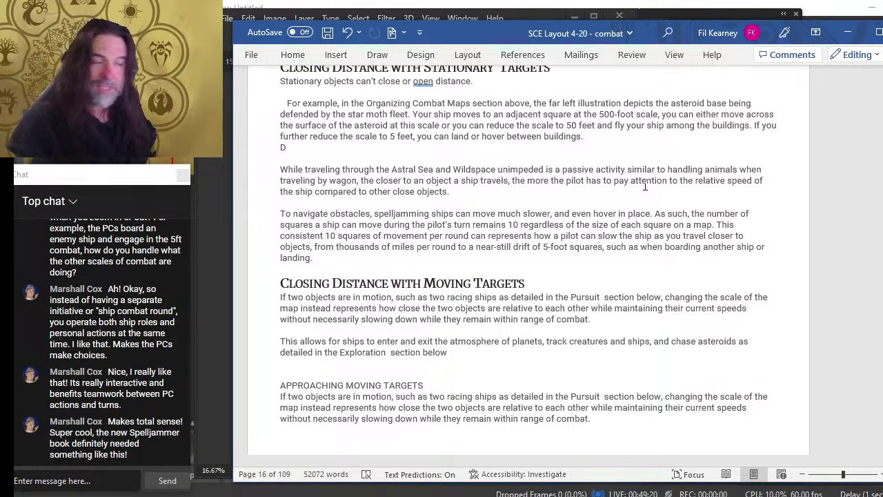
pyautogui.scroll(4, 345, 118)
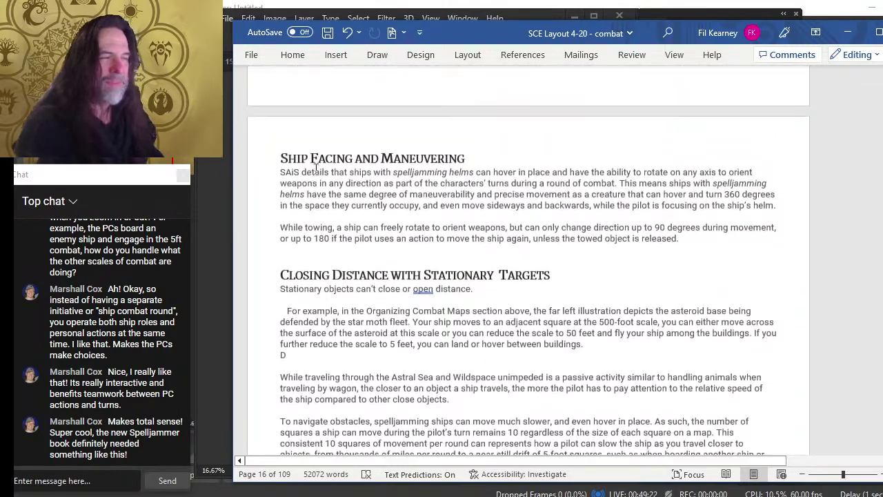
# Step: Read from page 16 down through the 5-Foot Scale and Scaling Movement text on page 22
pyautogui.scroll(-9, 288, 145)
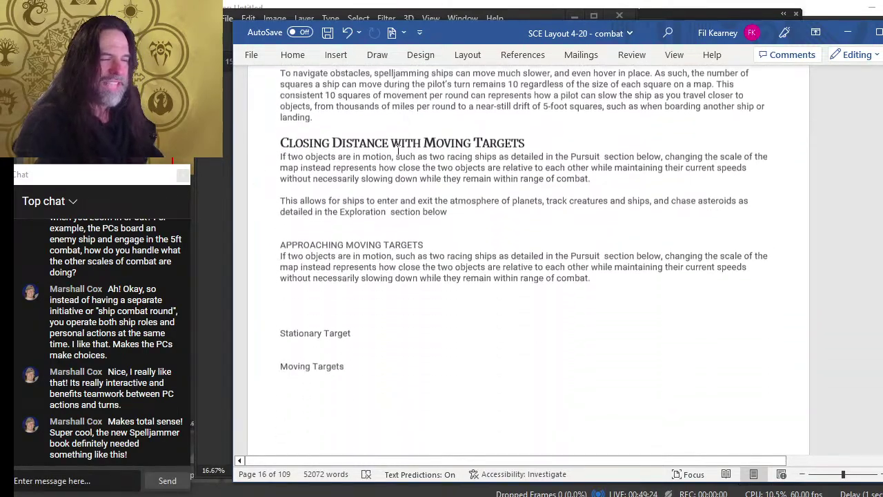
pyautogui.scroll(-5, 385, 174)
pyautogui.scroll(10, 384, 178)
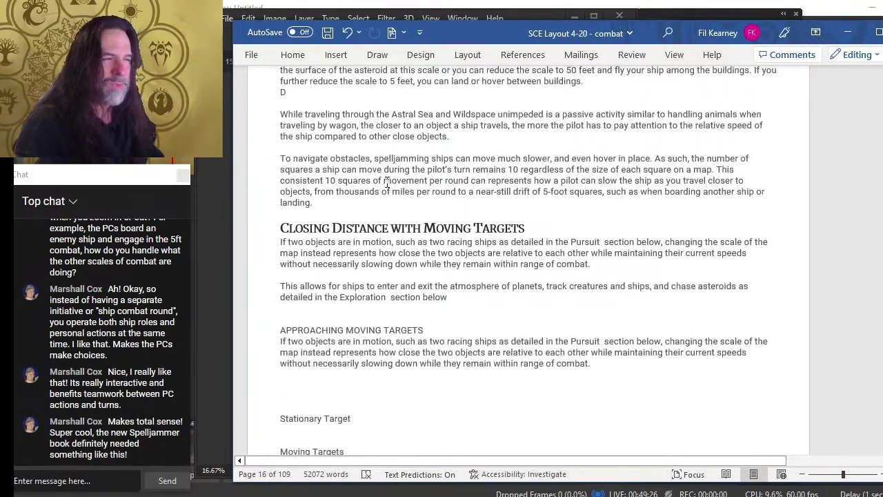
pyautogui.scroll(5, 397, 259)
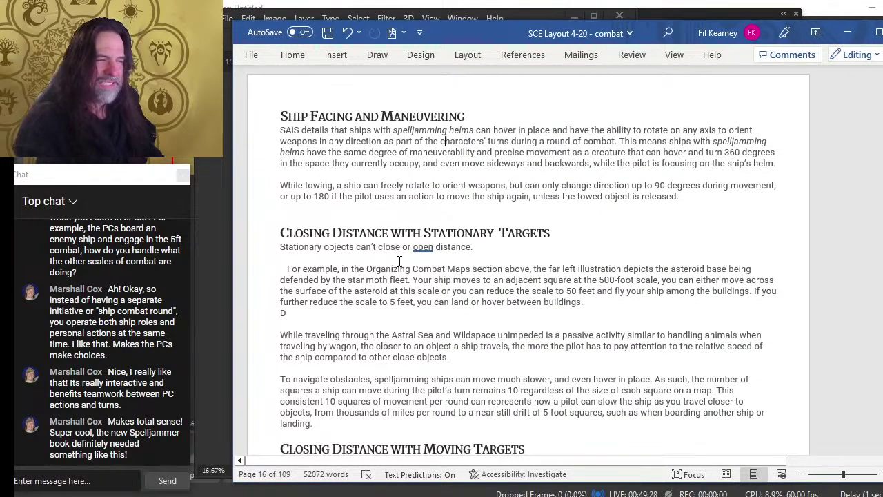
pyautogui.scroll(-20, 477, 268)
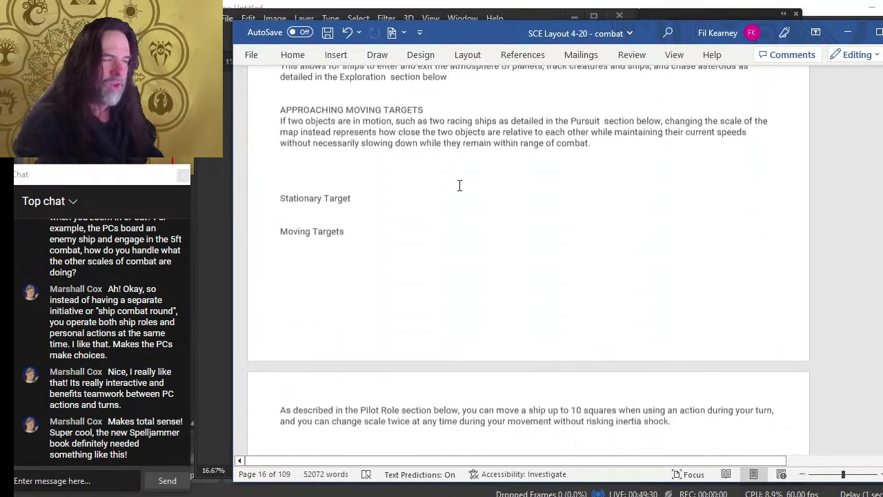
pyautogui.scroll(10, 463, 192)
pyautogui.scroll(-20, 477, 191)
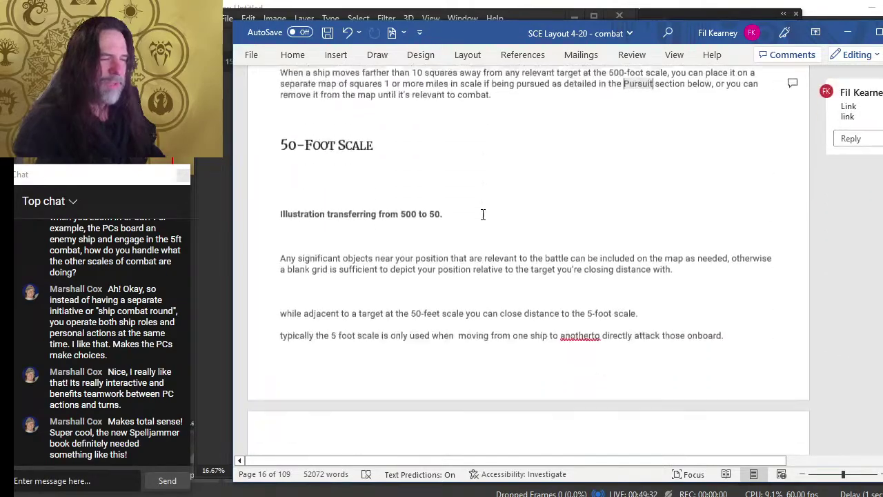
pyautogui.scroll(-8, 475, 216)
pyautogui.scroll(4, 465, 212)
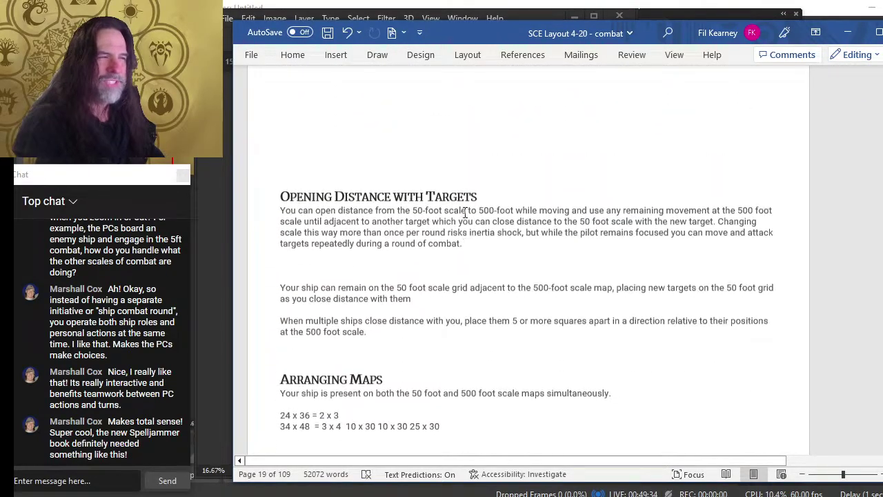
pyautogui.scroll(-15, 465, 213)
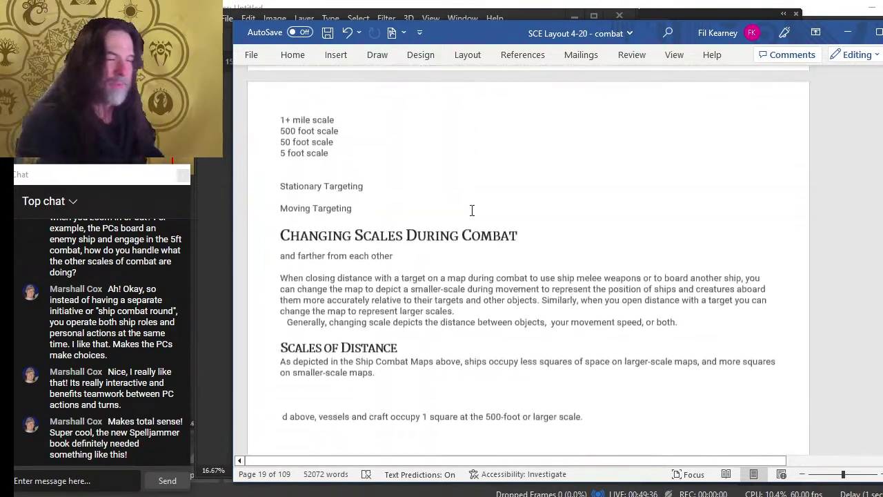
pyautogui.scroll(-5, 450, 185)
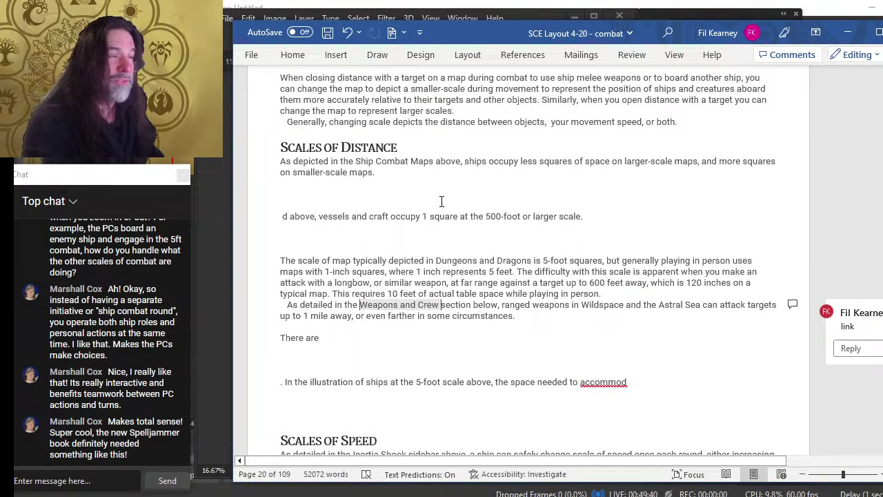
pyautogui.scroll(-20, 442, 200)
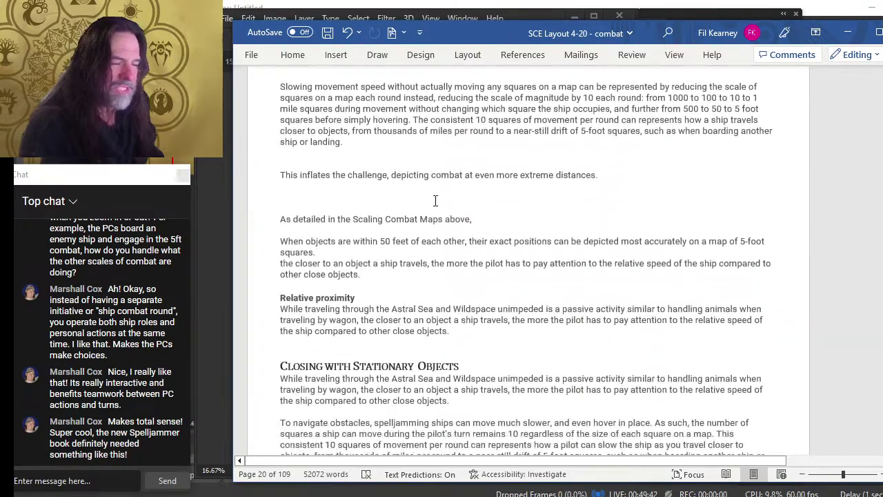
pyautogui.scroll(-20, 436, 201)
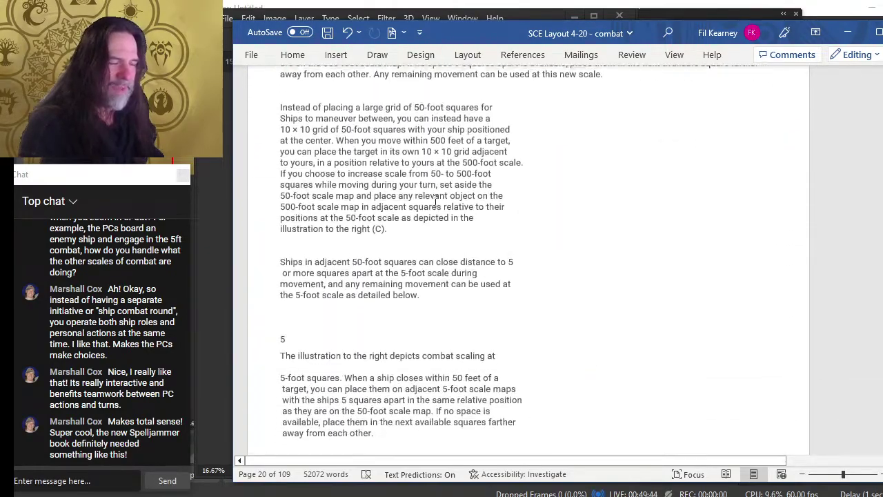
pyautogui.scroll(-20, 436, 201)
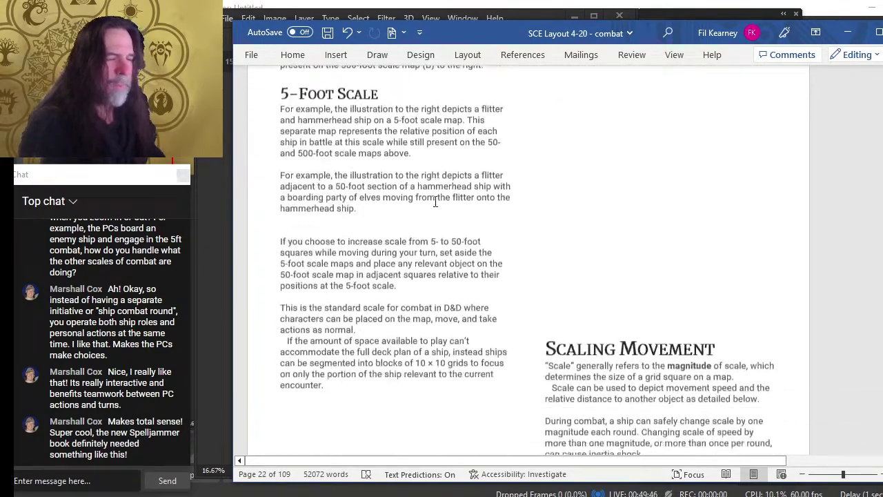
pyautogui.scroll(-10, 435, 200)
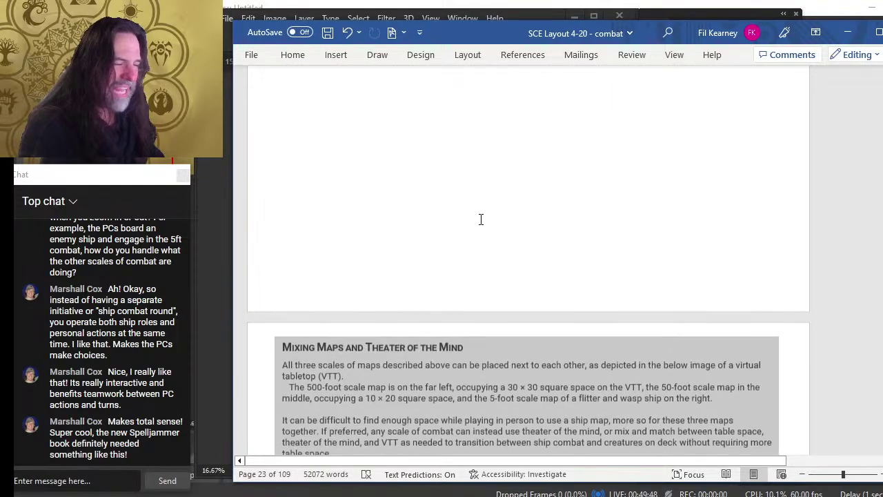
# Step: Read through Charging, Aligning Gravity Planes, Opportunity Attacks, Pacing and Pursuit to page 26's Ship Roles
pyautogui.scroll(-5, 481, 219)
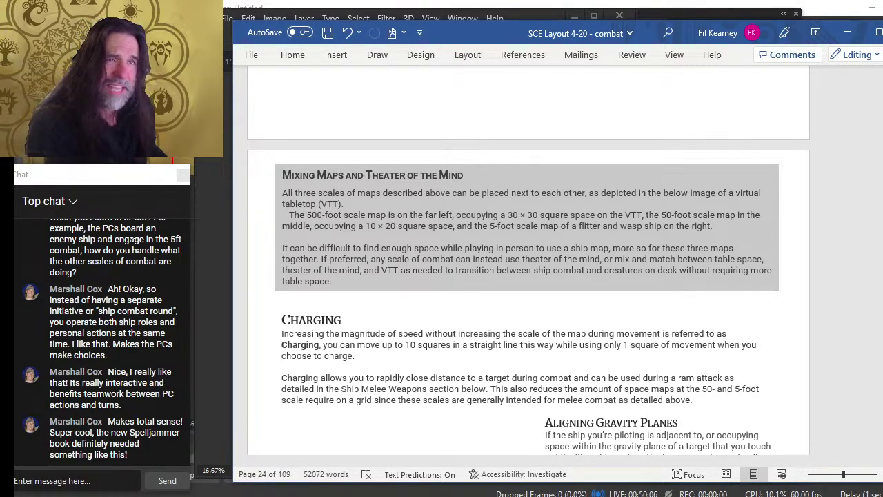
pyautogui.scroll(-4, 572, 253)
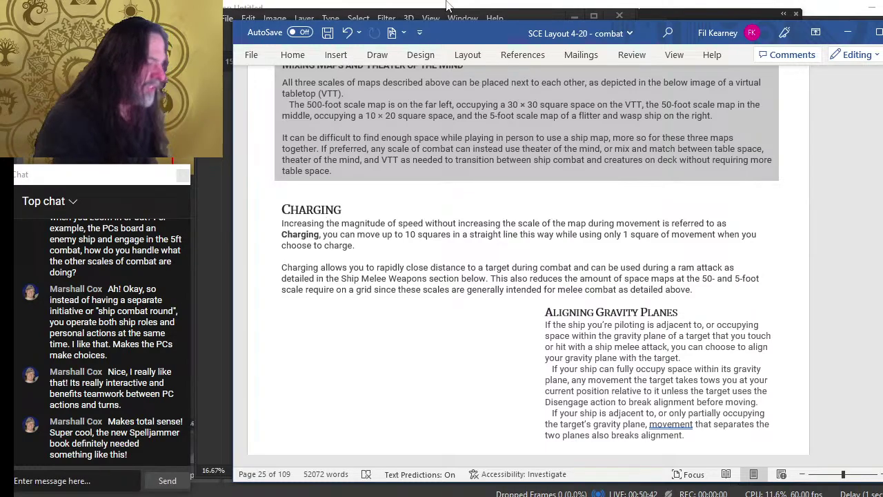
pyautogui.scroll(-4, 677, 174)
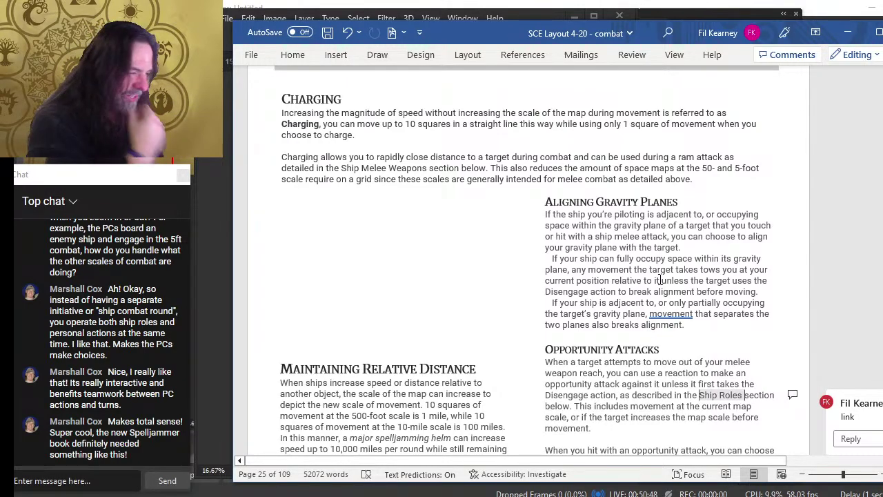
pyautogui.scroll(-6, 659, 281)
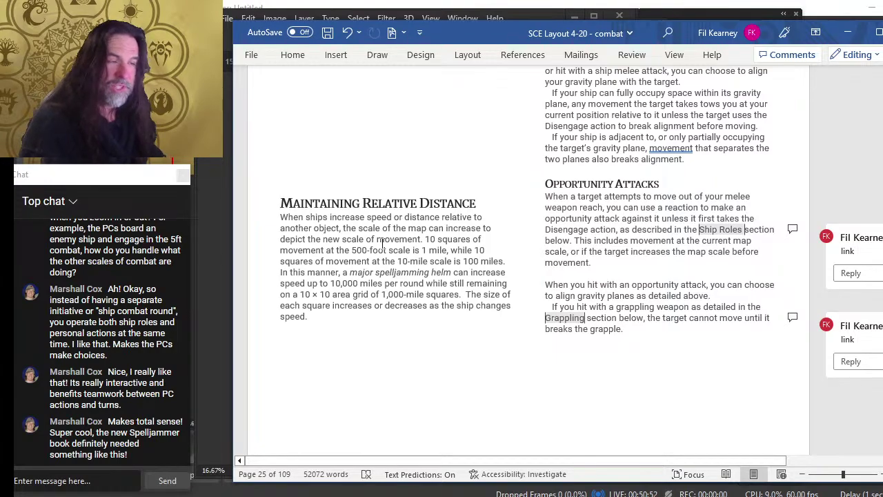
pyautogui.scroll(2, 373, 212)
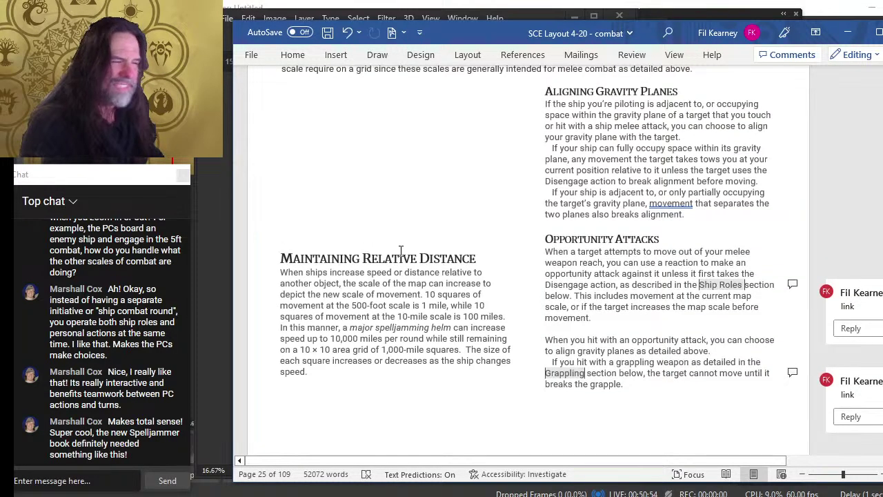
pyautogui.scroll(-8, 400, 250)
pyautogui.scroll(-20, 402, 256)
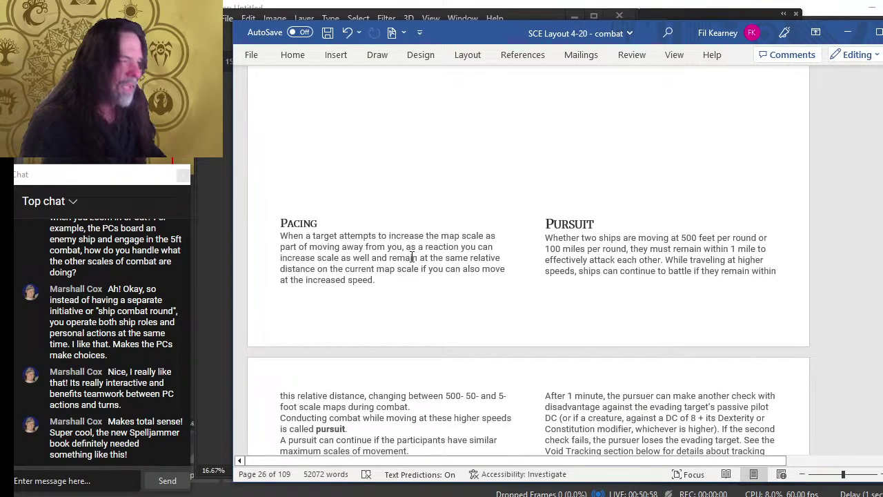
pyautogui.scroll(-20, 564, 250)
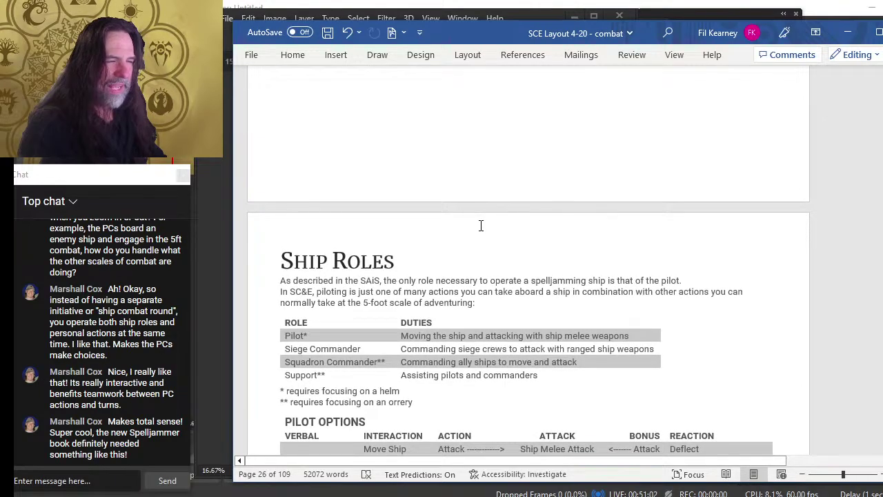
# Step: Return to the Pacing section and place the insertion point in its paragraph
pyautogui.scroll(6, 479, 228)
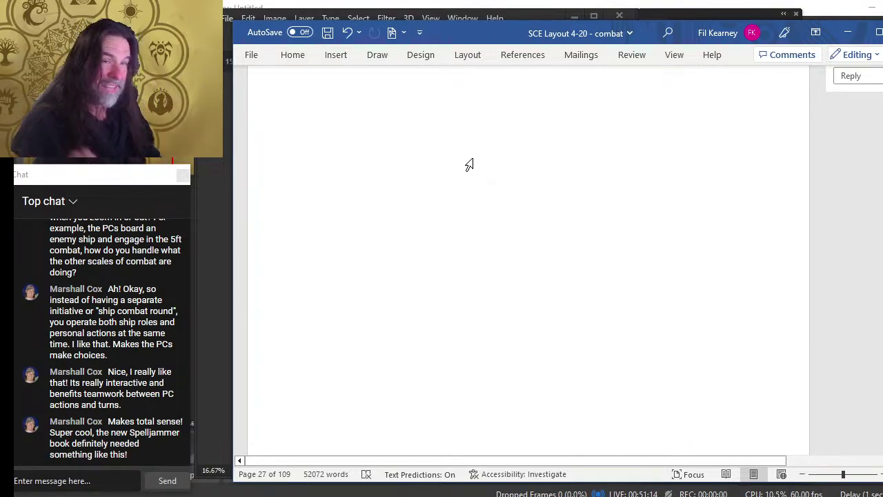
pyautogui.scroll(6, 517, 193)
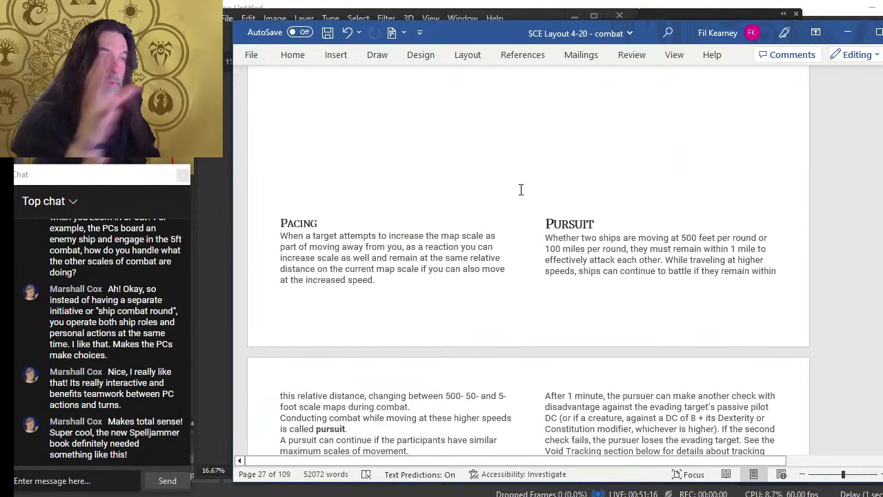
pyautogui.scroll(-3, 525, 193)
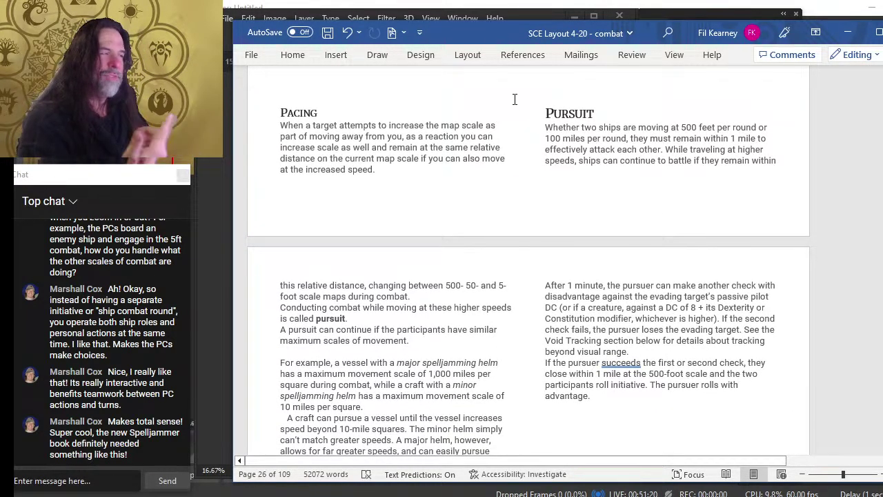
pyautogui.click(513, 151)
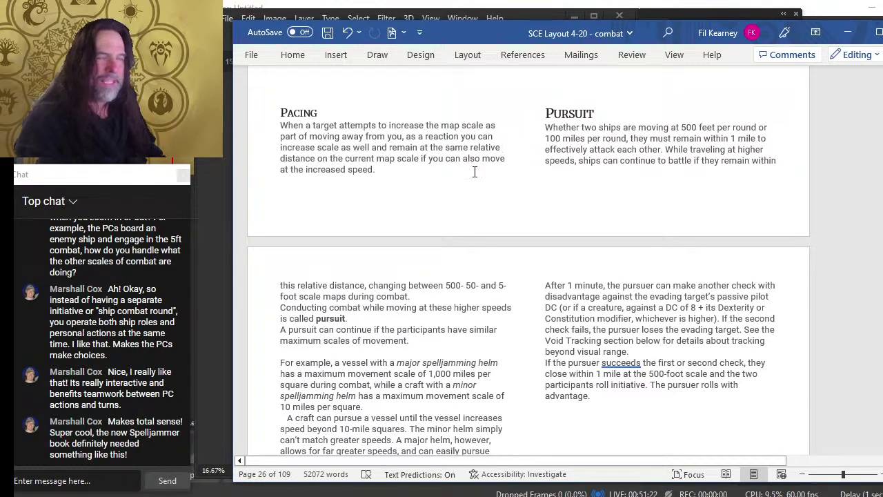
# Step: Move past the Ship Roles table to page 28's Pilot Role and Pilot Checks
pyautogui.scroll(8, 681, 302)
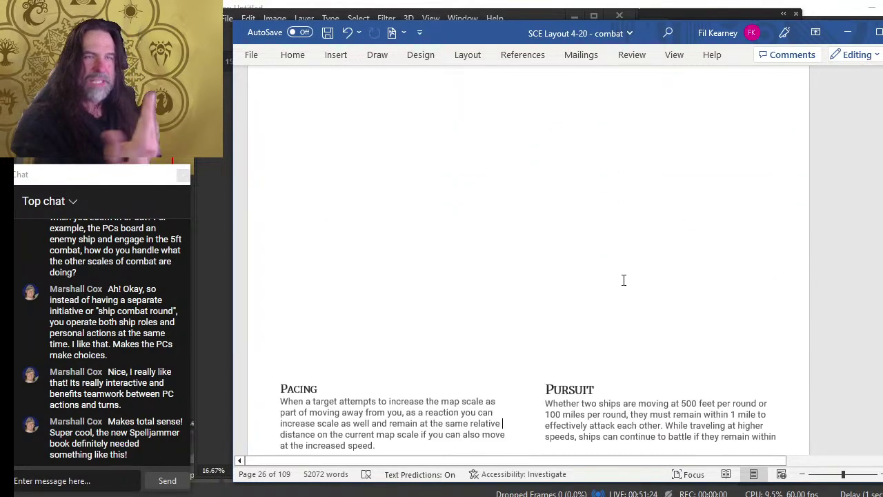
pyautogui.scroll(3, 624, 280)
pyautogui.scroll(-10, 625, 276)
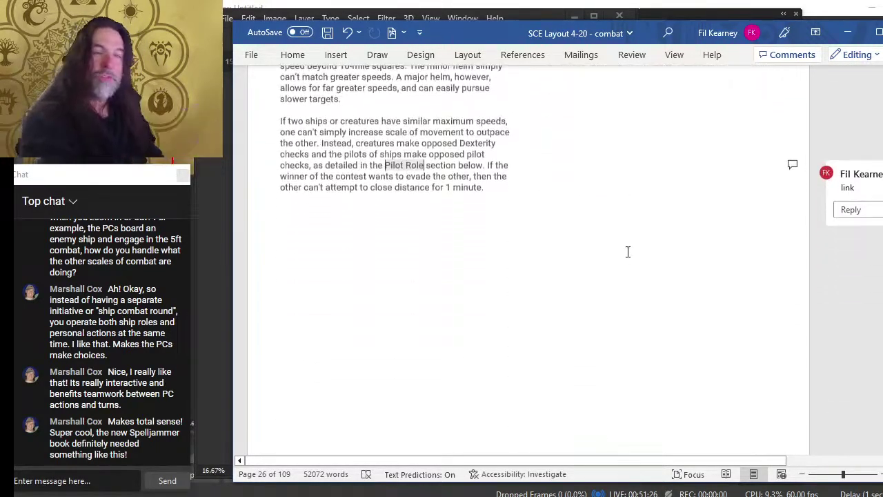
pyautogui.scroll(-5, 627, 251)
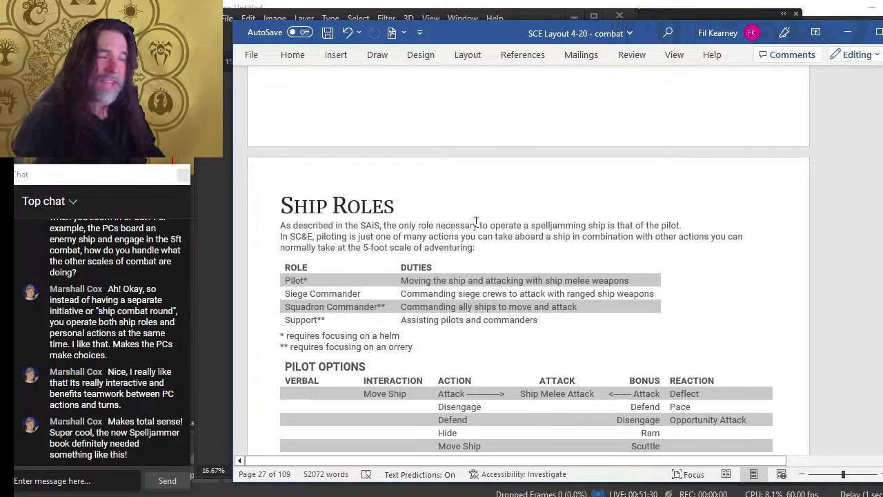
pyautogui.scroll(-10, 475, 224)
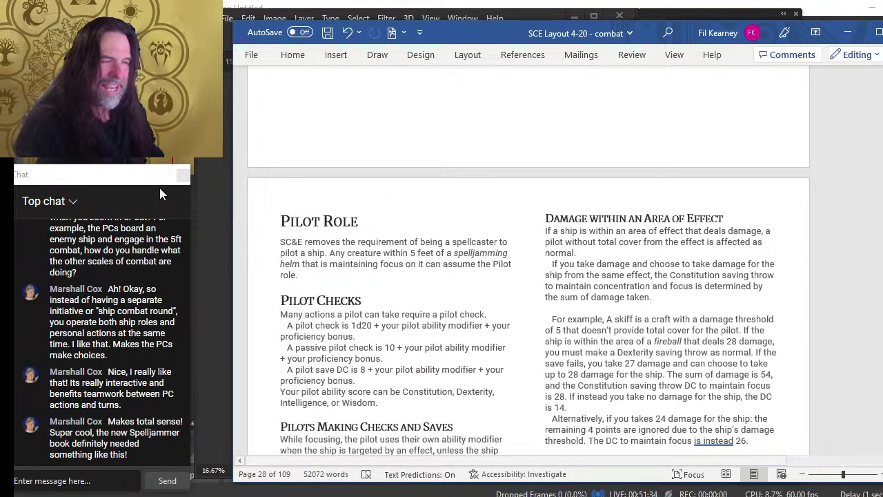
# Step: Scroll through the pilot options until Hide, Move Ship and the Siege Commander Role heading top the view
pyautogui.scroll(-3, 303, 252)
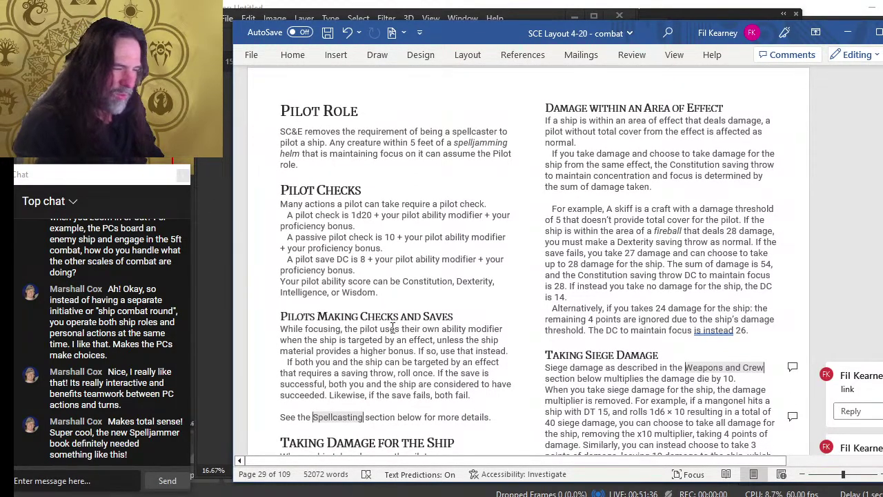
pyautogui.scroll(-3, 349, 271)
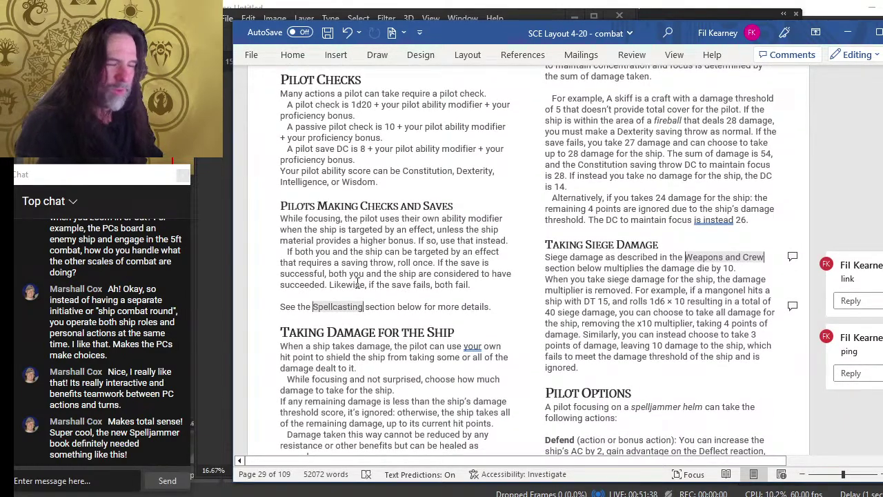
pyautogui.scroll(-3, 412, 352)
pyautogui.scroll(8, 602, 248)
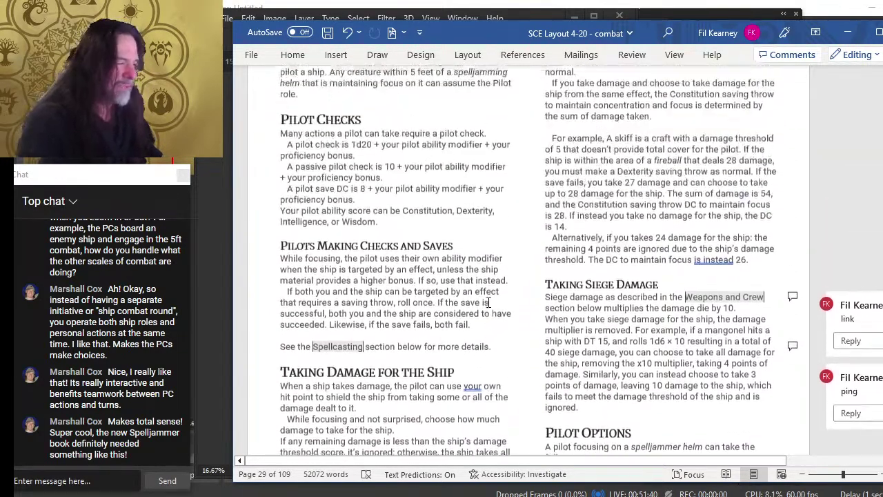
pyautogui.scroll(-12, 602, 249)
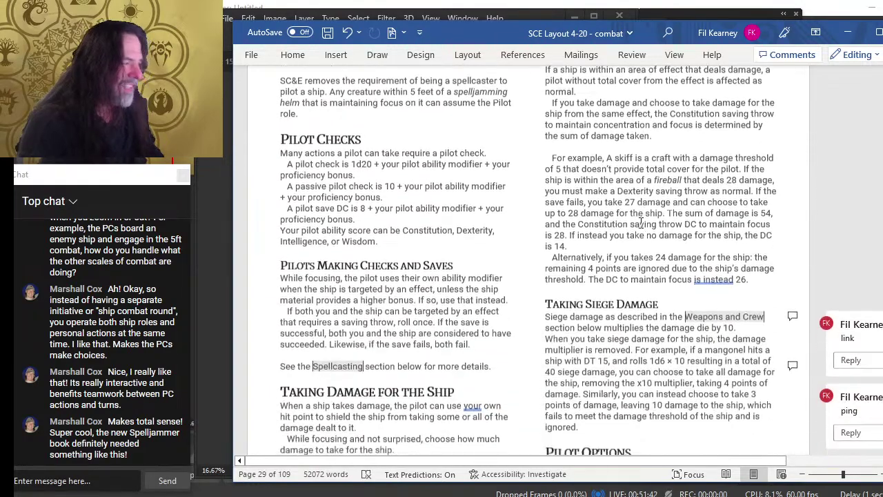
pyautogui.scroll(2, 642, 227)
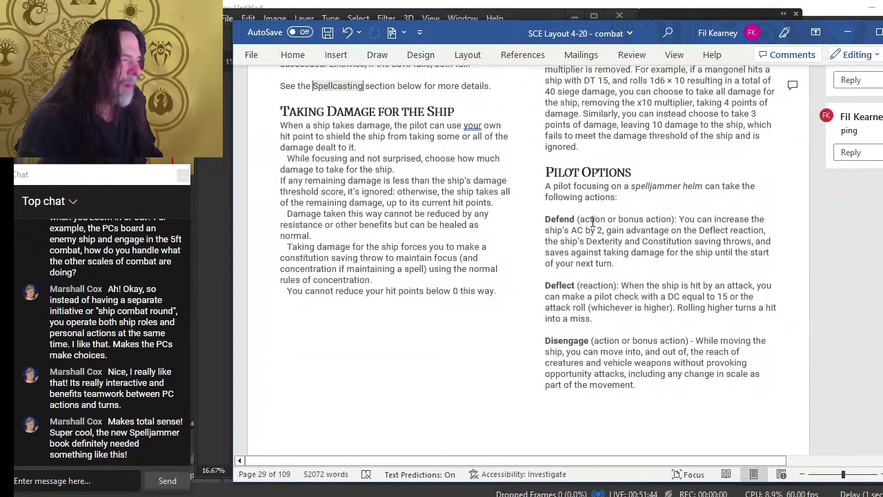
pyautogui.scroll(-12, 610, 279)
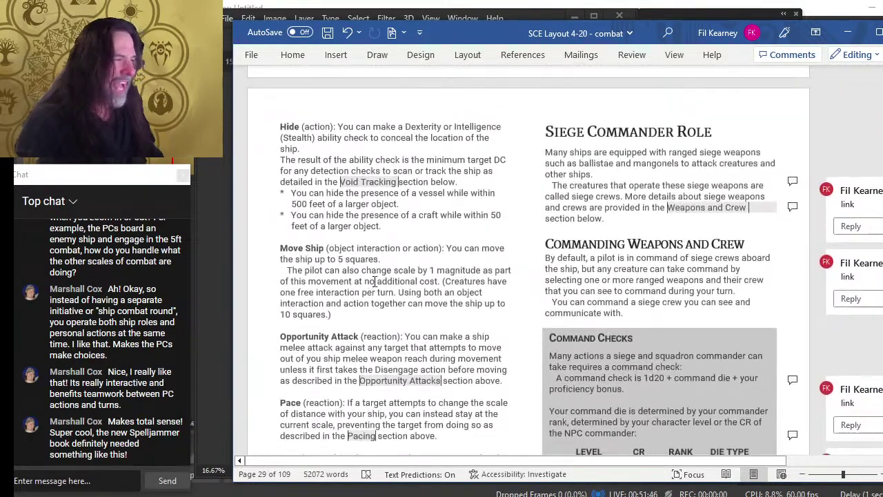
pyautogui.scroll(-11, 407, 295)
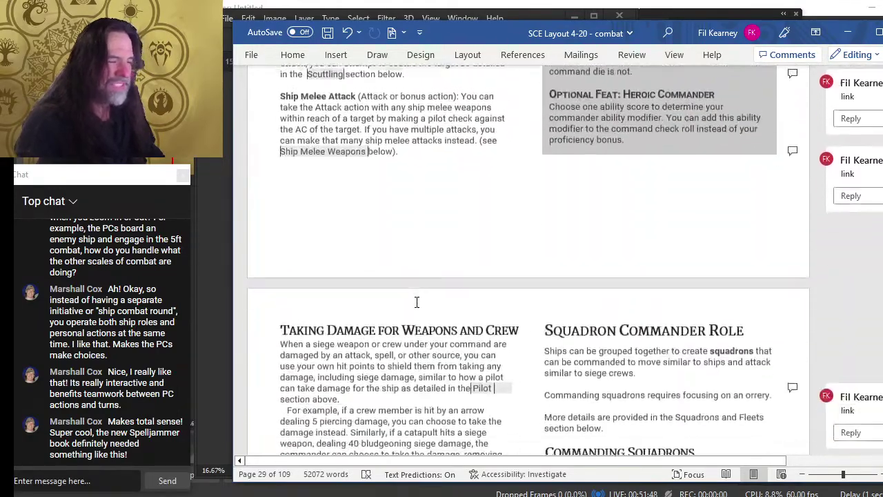
pyautogui.scroll(10, 416, 301)
pyautogui.scroll(15, 416, 301)
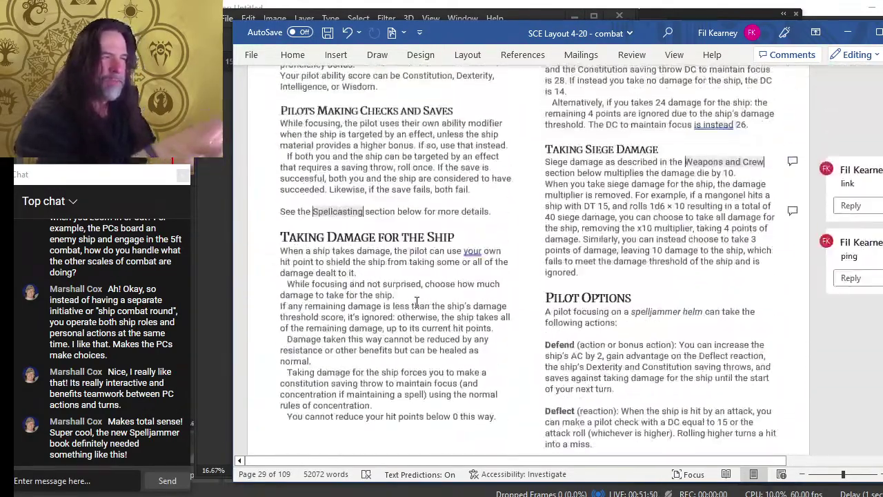
pyautogui.scroll(5, 434, 307)
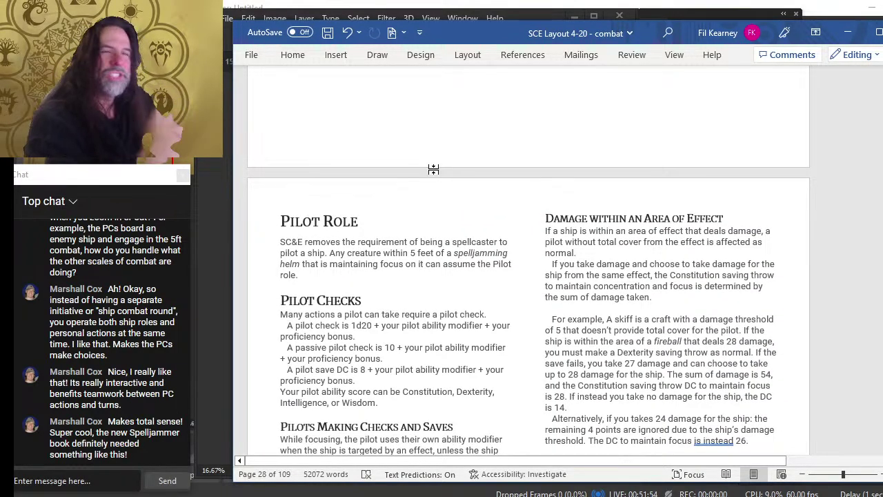
pyautogui.scroll(-4, 456, 223)
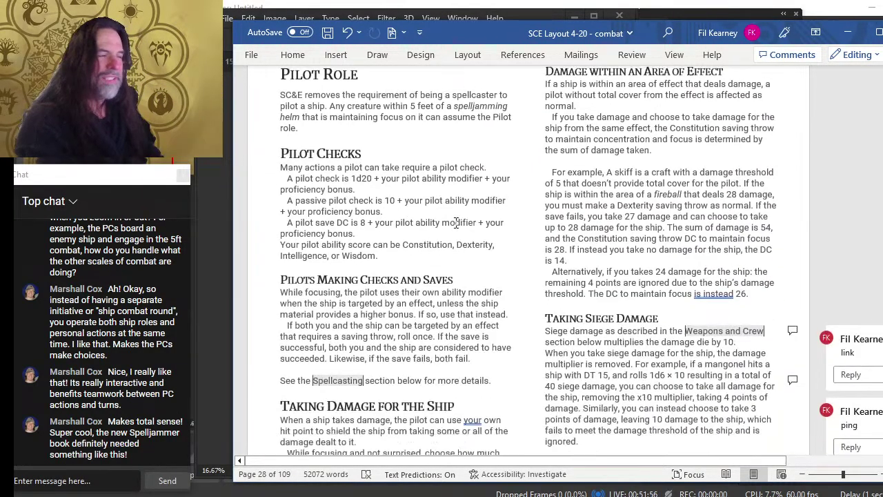
pyautogui.scroll(-8, 456, 223)
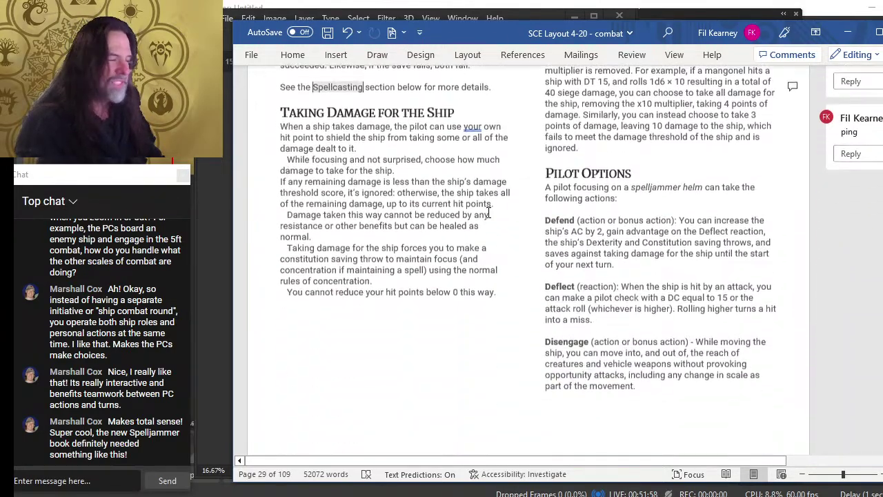
pyautogui.scroll(-16, 380, 248)
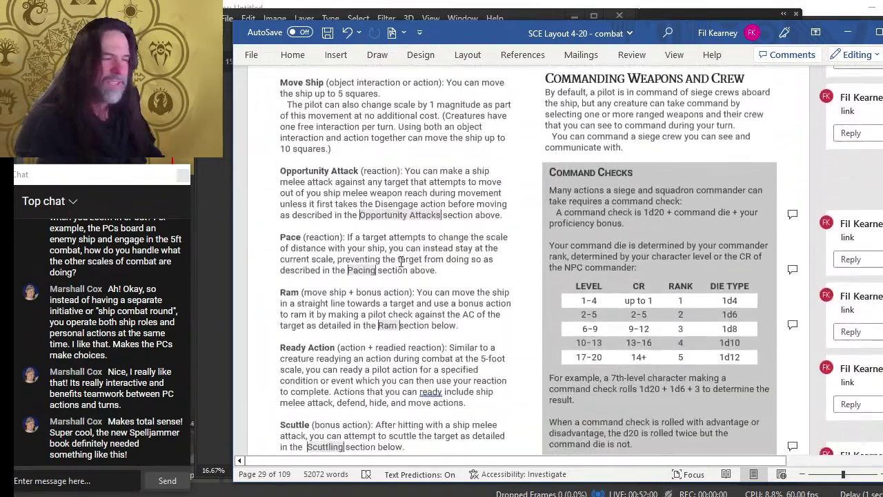
pyautogui.scroll(-10, 467, 250)
pyautogui.scroll(3, 466, 249)
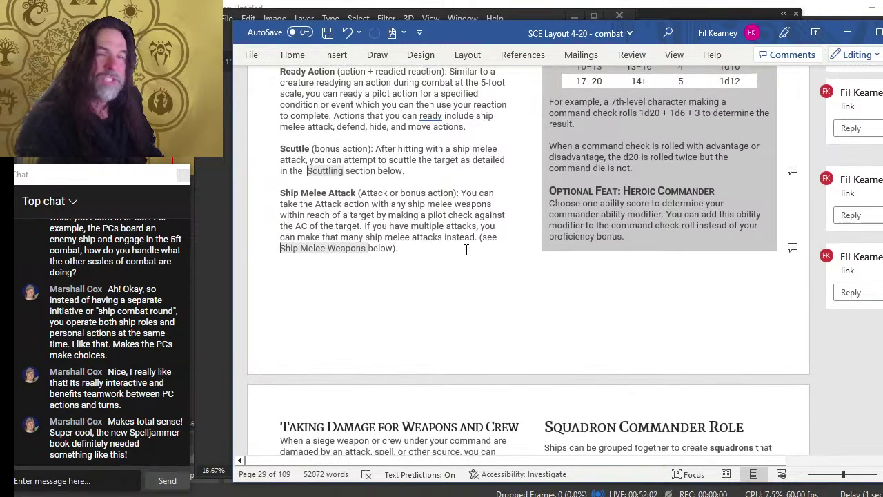
pyautogui.scroll(20, 466, 250)
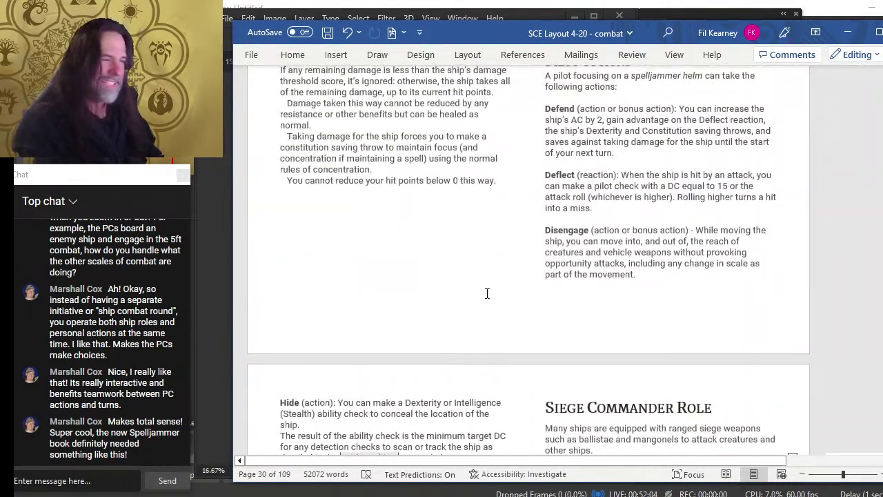
pyautogui.scroll(-9, 487, 293)
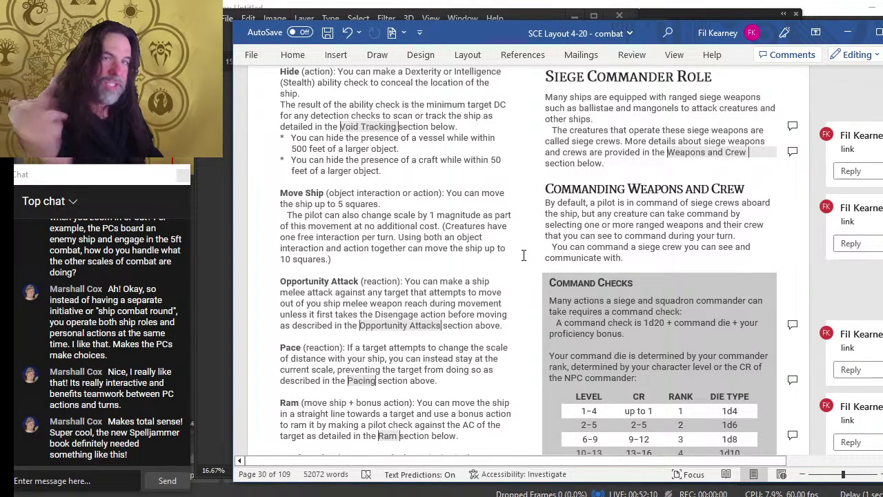
# Step: Select the Move Ship through Pace entries and check their word count in the status bar
pyautogui.scroll(3, 551, 268)
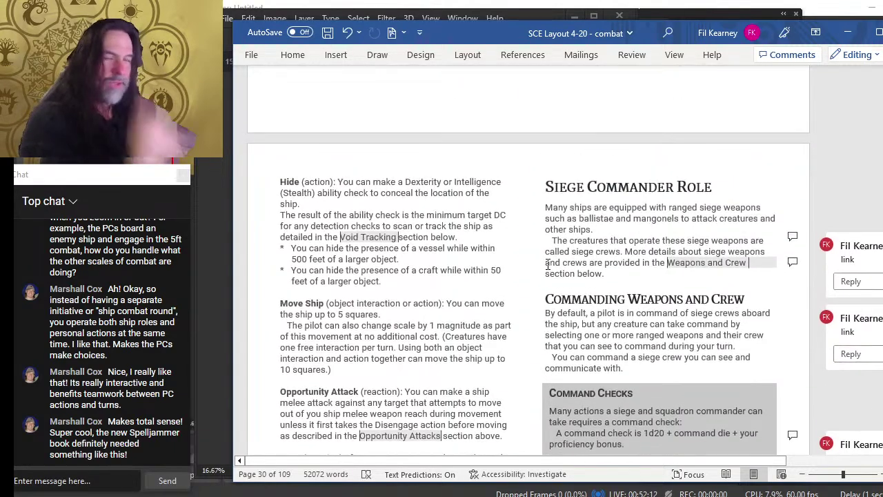
pyautogui.scroll(-3, 570, 288)
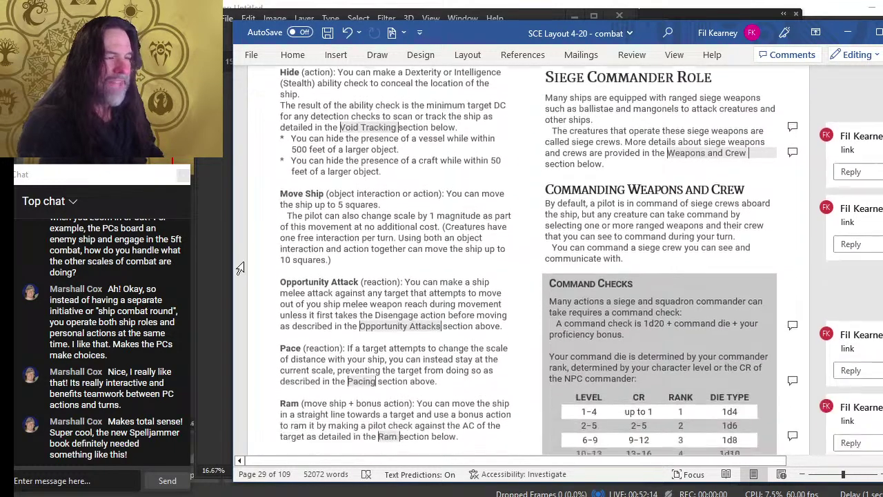
pyautogui.moveTo(360, 180); pyautogui.dragTo(445, 385)
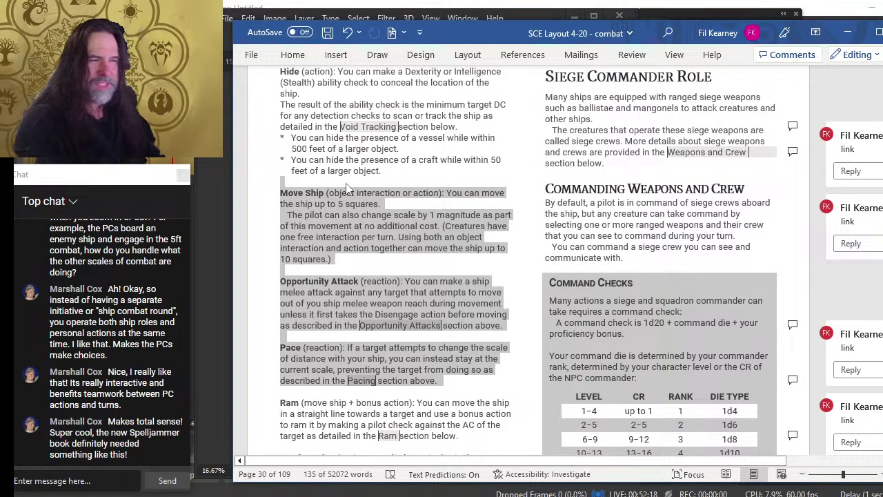
pyautogui.scroll(-8, 352, 307)
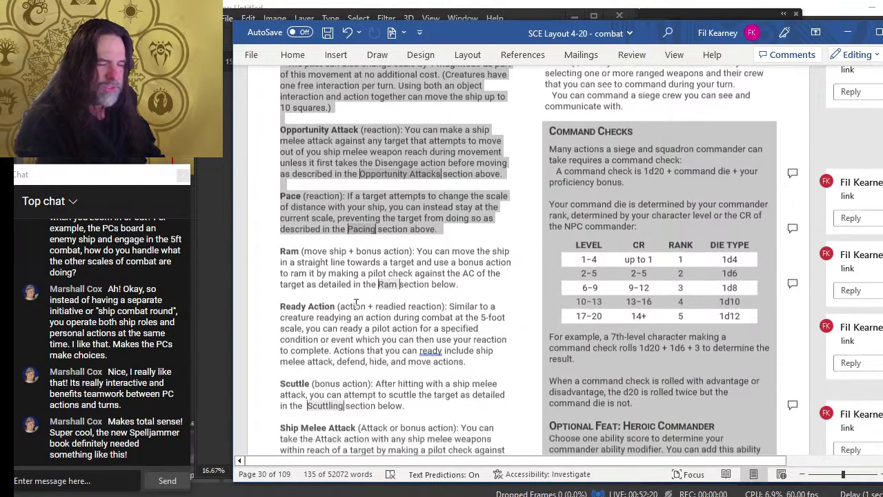
pyautogui.scroll(10, 370, 351)
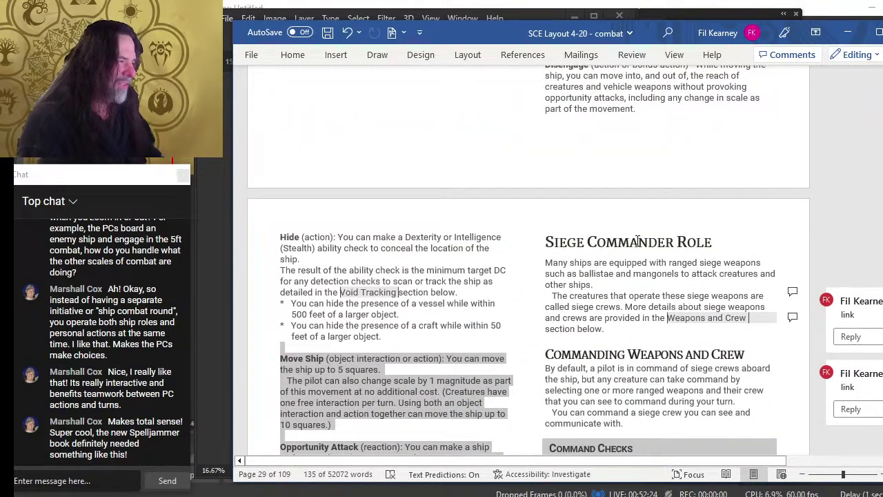
# Step: Read on to page 37's Grappling Weapons with the Siege and Mounted Grappling Claw stat blocks
pyautogui.scroll(-3, 526, 113)
pyautogui.scroll(-10, 623, 146)
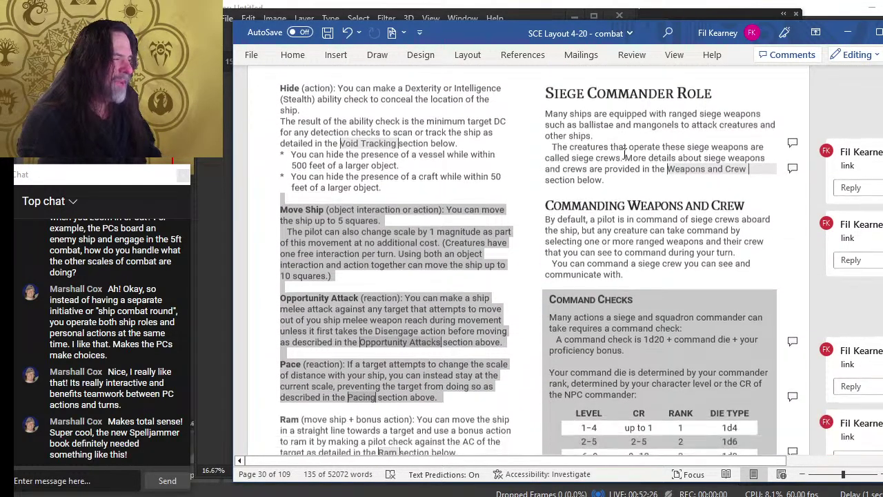
pyautogui.scroll(3, 623, 203)
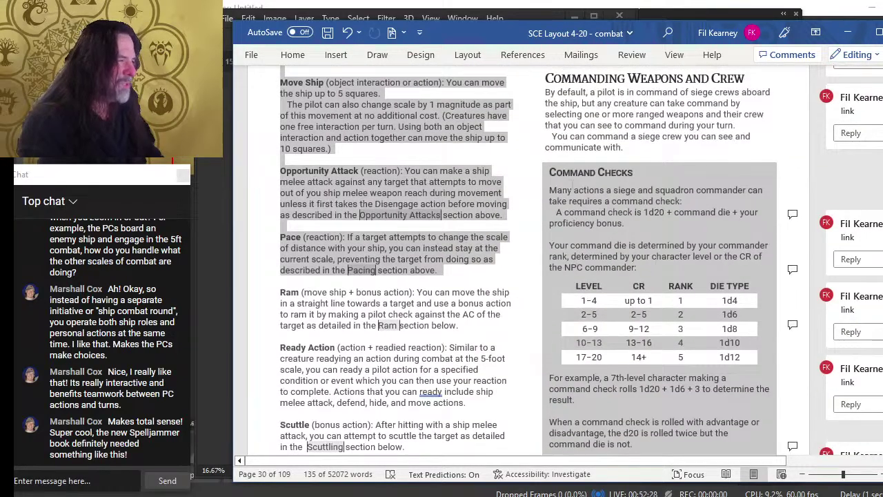
pyautogui.scroll(-15, 607, 138)
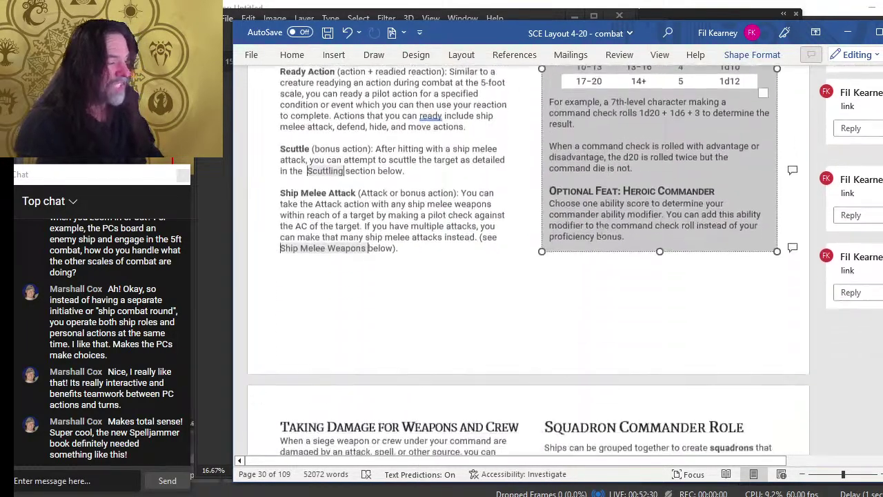
pyautogui.scroll(9, 414, 297)
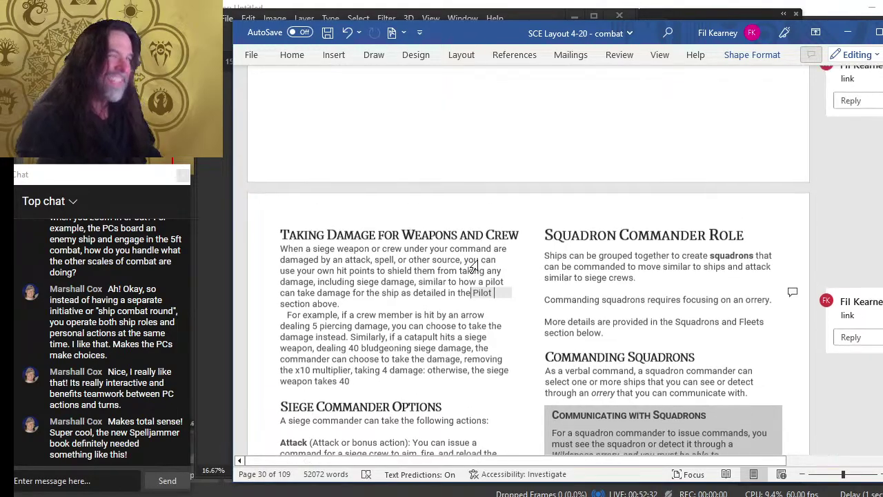
pyautogui.scroll(-10, 524, 283)
pyautogui.scroll(-20, 527, 276)
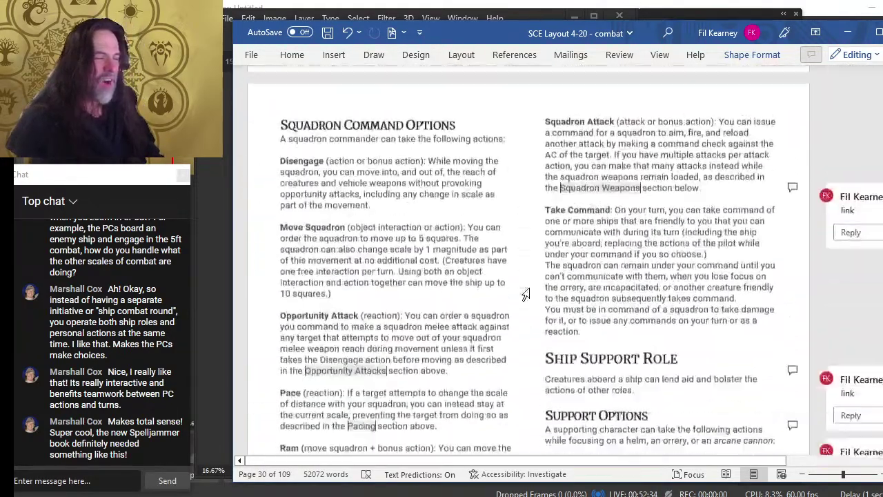
pyautogui.scroll(-15, 528, 294)
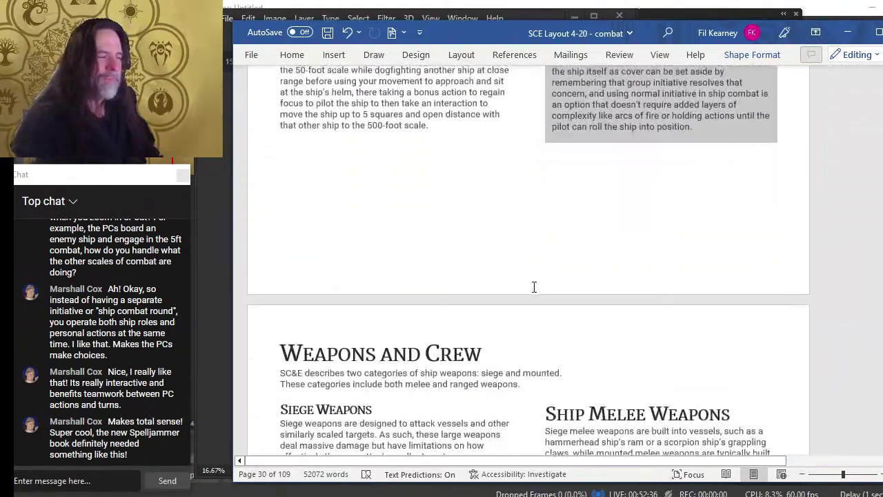
pyautogui.scroll(-15, 528, 293)
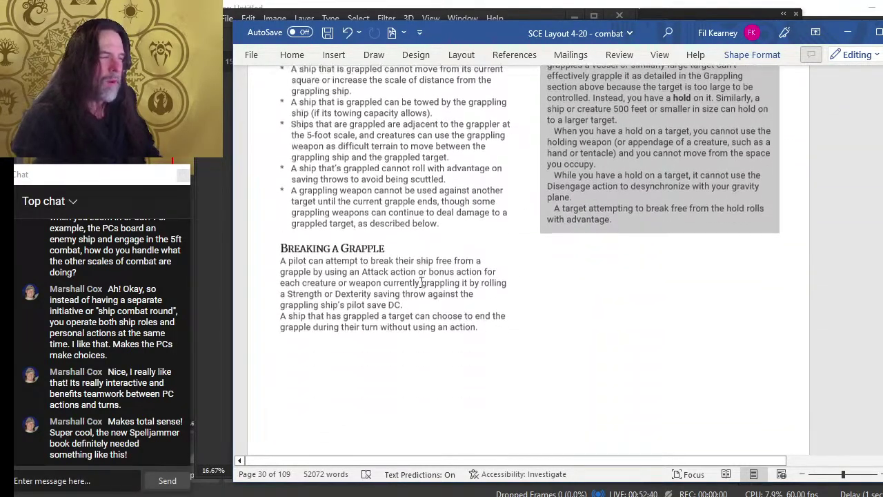
pyautogui.scroll(-15, 422, 282)
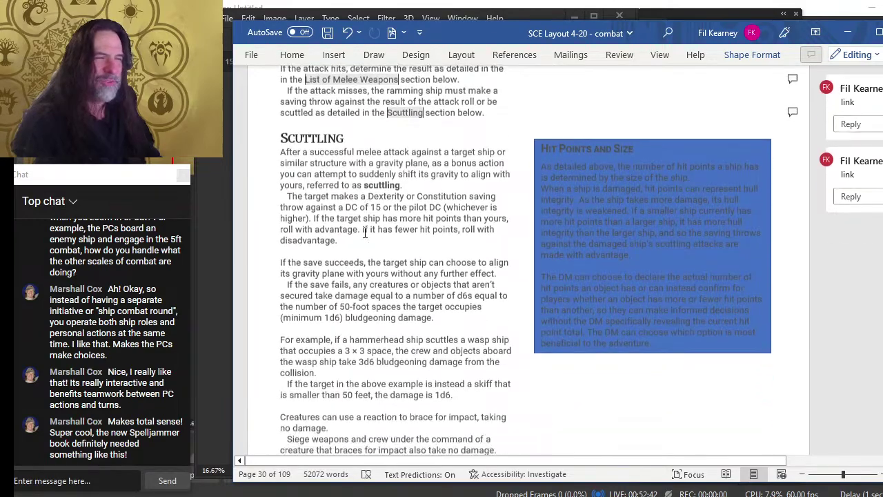
pyautogui.scroll(-15, 414, 246)
pyautogui.scroll(10, 552, 249)
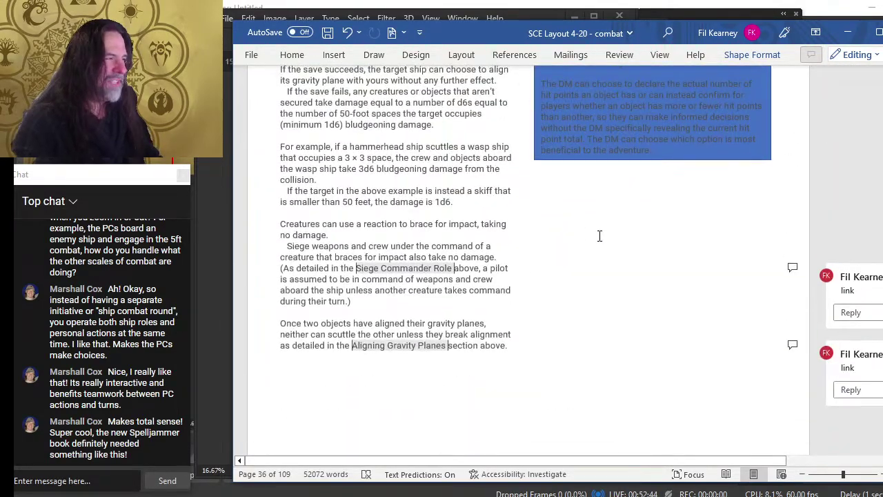
pyautogui.scroll(-15, 453, 361)
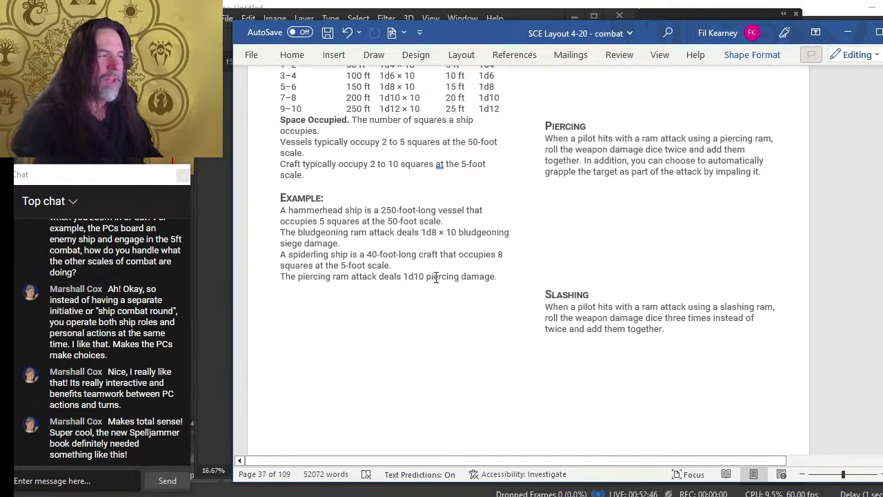
pyautogui.scroll(4, 436, 278)
pyautogui.scroll(-15, 436, 277)
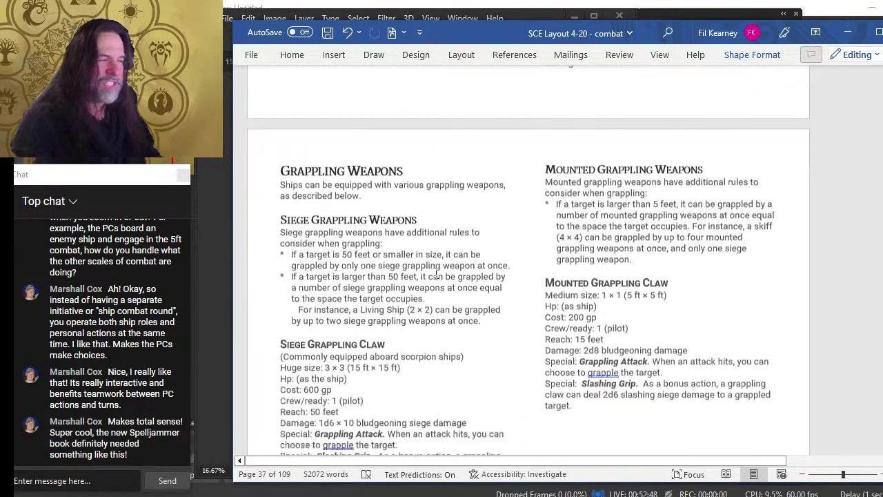
pyautogui.scroll(-6, 479, 283)
pyautogui.scroll(10, 479, 285)
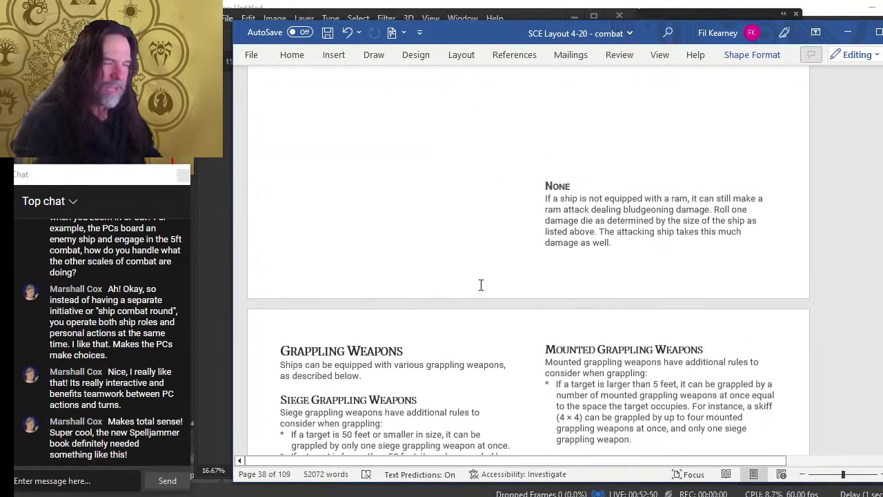
pyautogui.scroll(2, 479, 283)
pyautogui.scroll(-6, 419, 292)
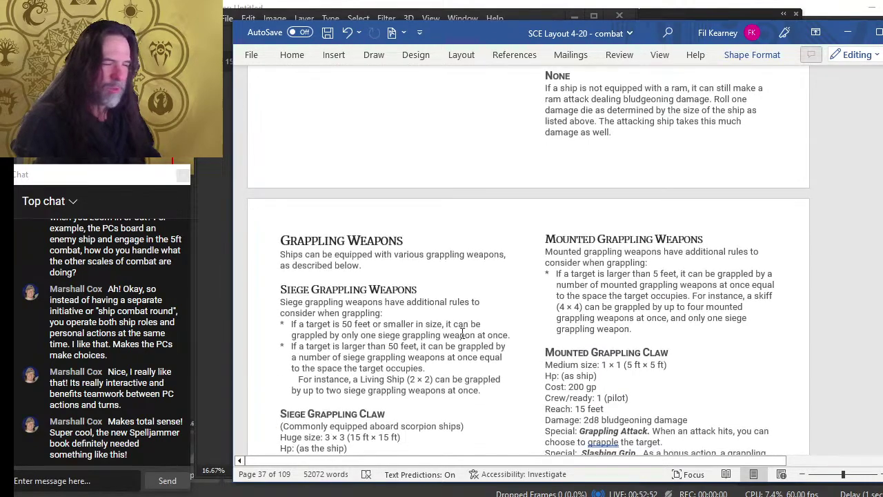
pyautogui.scroll(-3, 411, 298)
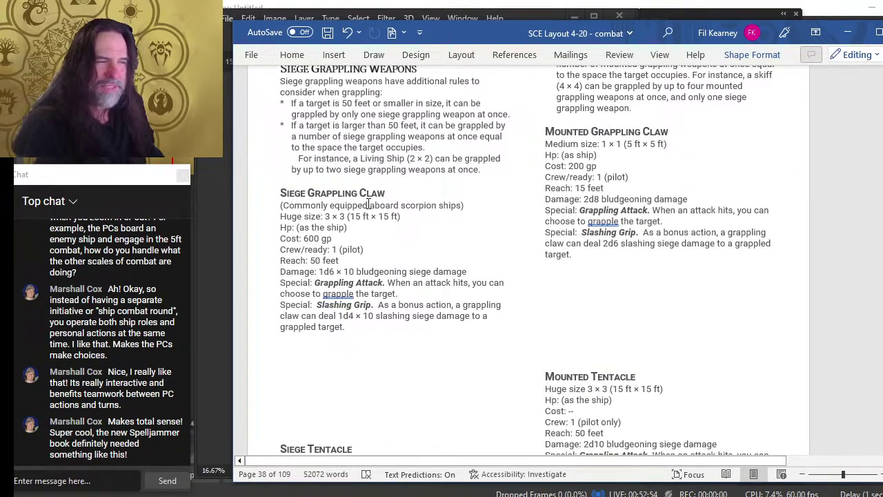
pyautogui.scroll(3, 331, 219)
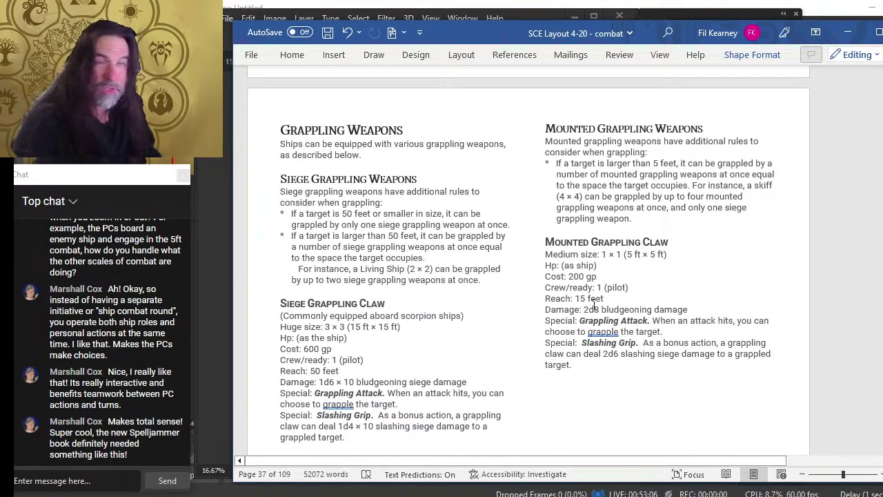
# Step: Read down through the siege weapon, crew and reload pages 38–40
pyautogui.scroll(-5, 593, 304)
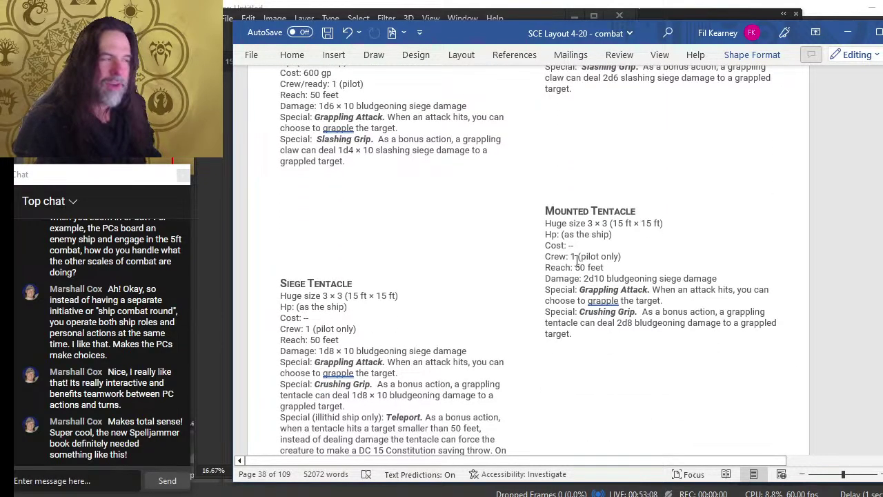
pyautogui.scroll(5, 576, 261)
pyautogui.scroll(-1, 583, 234)
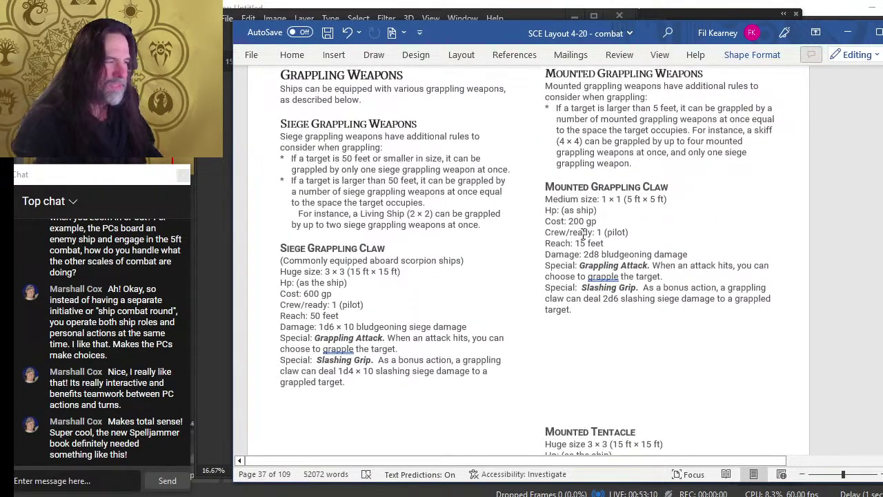
pyautogui.scroll(-15, 602, 200)
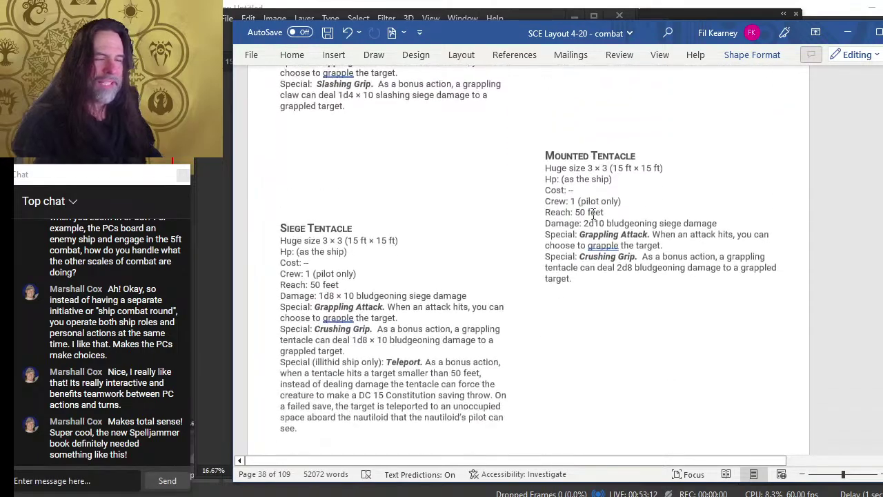
pyautogui.scroll(2, 386, 210)
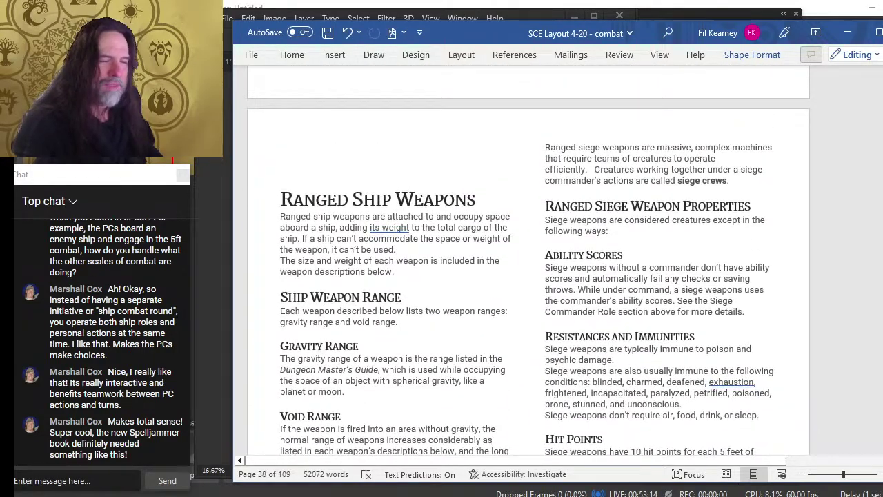
pyautogui.scroll(-12, 385, 255)
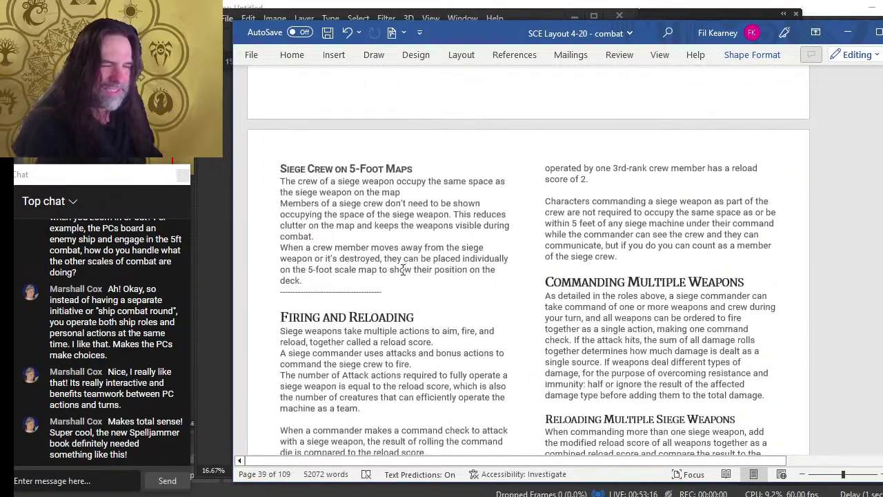
pyautogui.scroll(-10, 402, 269)
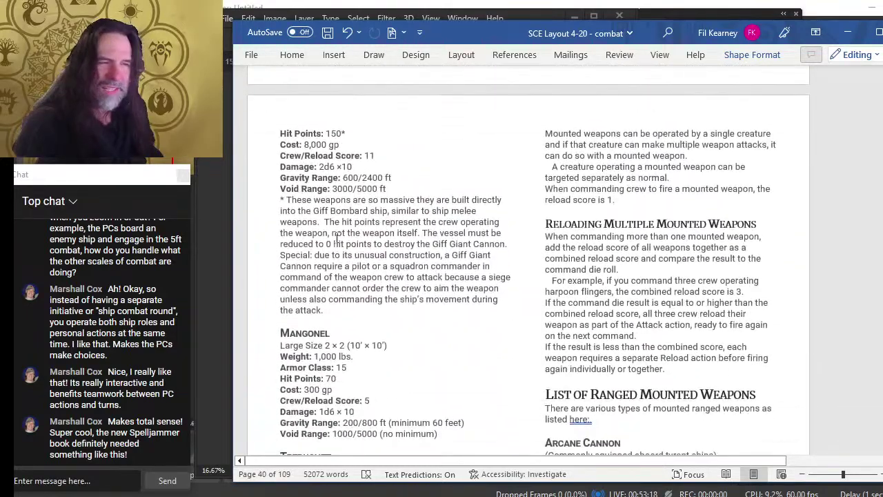
pyautogui.scroll(-4, 345, 315)
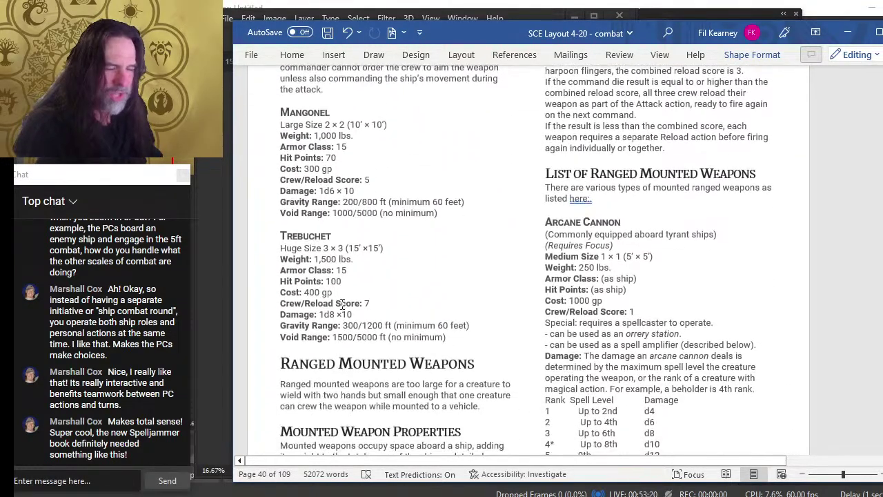
# Step: Return to the List of Ship Melee Weapons section, then switch over to Photoshop
pyautogui.scroll(8, 433, 276)
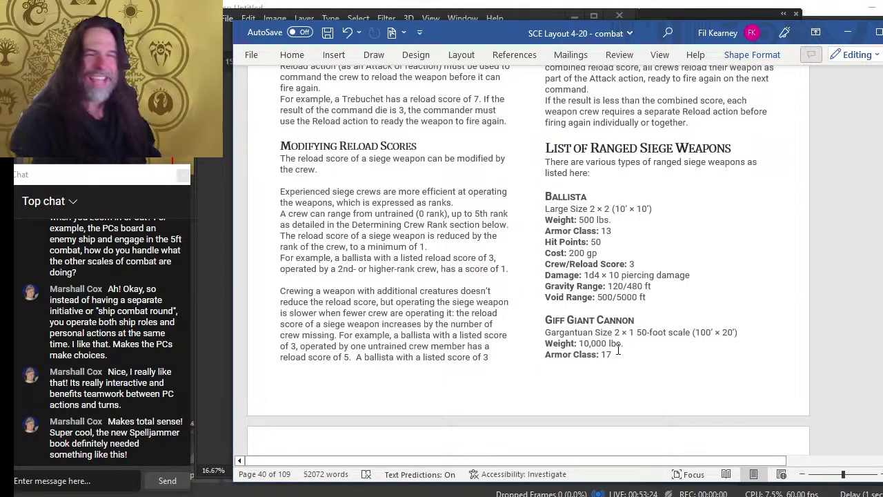
pyautogui.scroll(4, 615, 331)
pyautogui.scroll(-2, 609, 318)
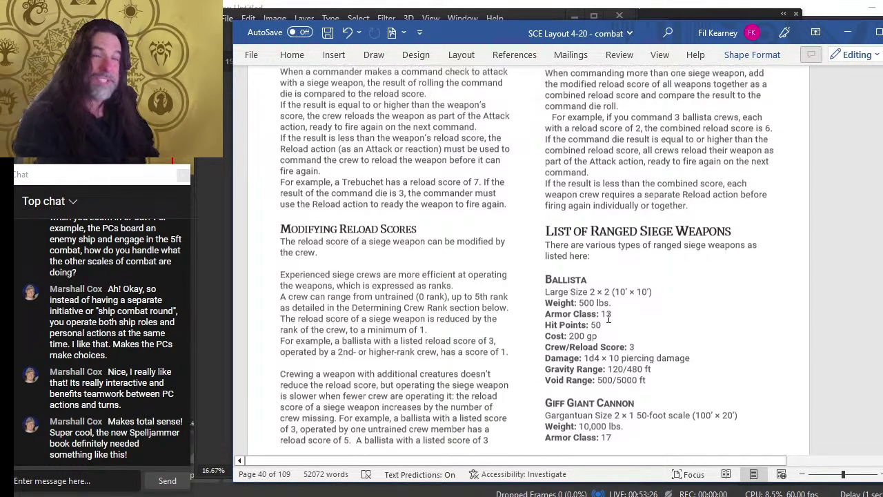
pyautogui.scroll(8, 609, 317)
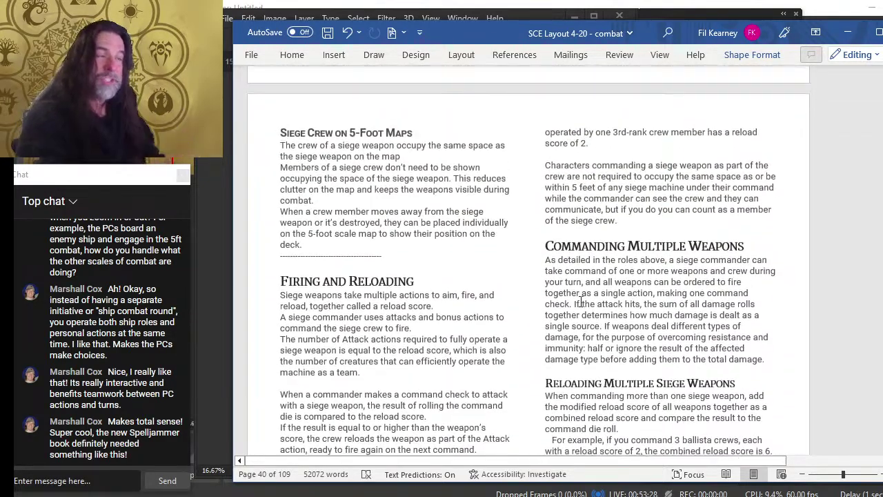
pyautogui.scroll(4, 576, 299)
pyautogui.scroll(10, 573, 296)
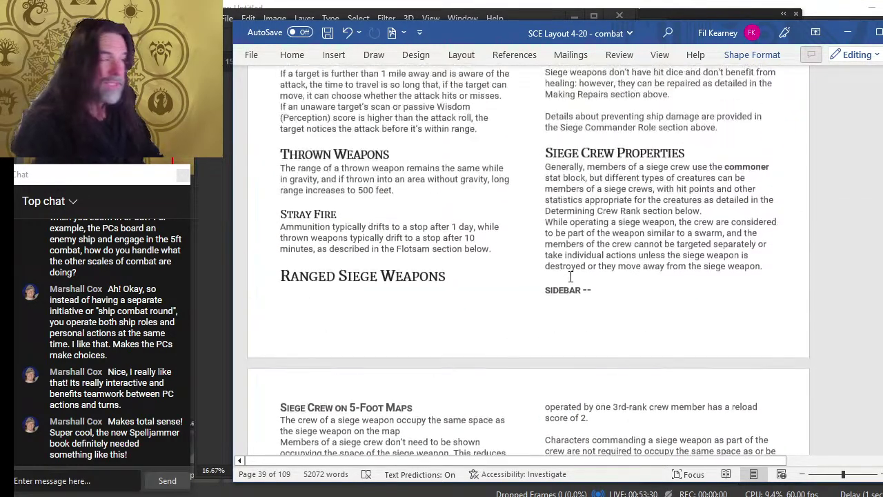
pyautogui.scroll(15, 571, 276)
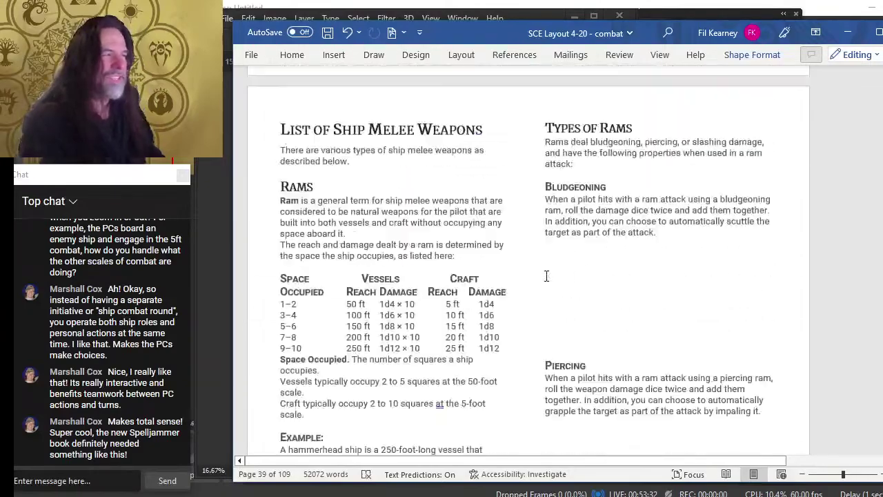
pyautogui.hotkey('alt', 'Tab')
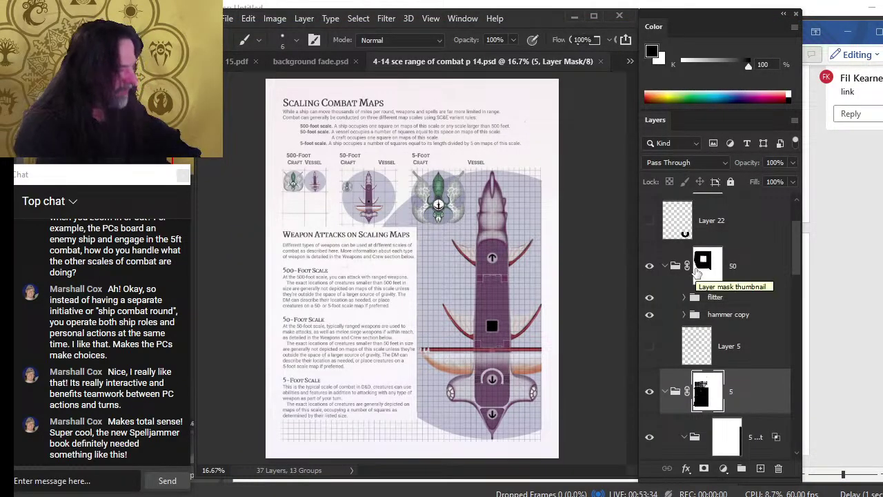
# Step: Close background fade.psd in Photoshop, leaving '4-14 sce range of combat p 14.psd' active
pyautogui.hotkey('alt', 'Tab')
pyautogui.press('Escape')
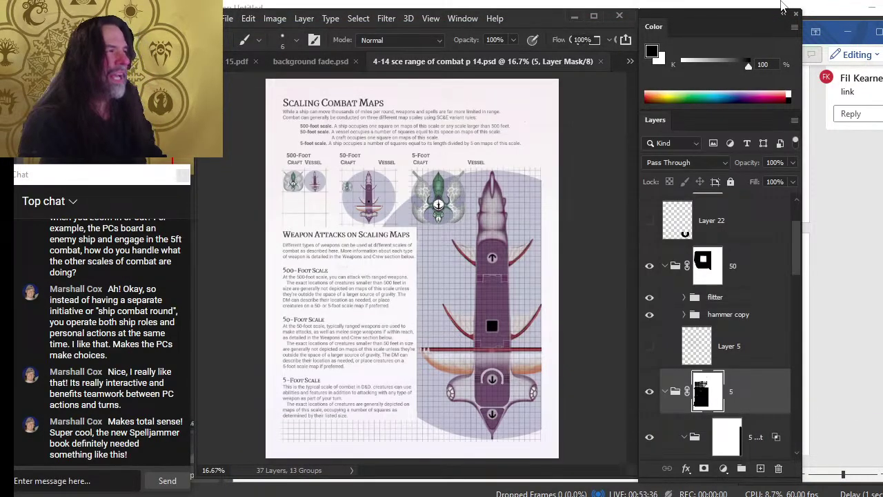
pyautogui.click(337, 64)
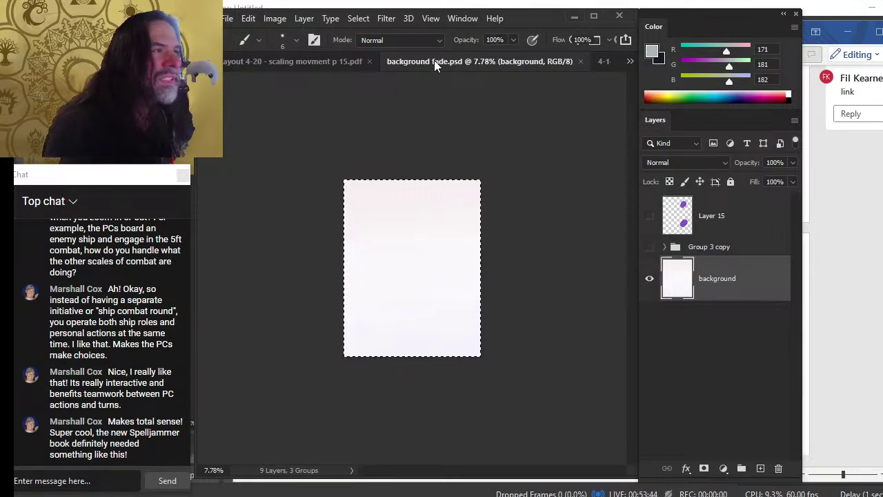
pyautogui.click(580, 62)
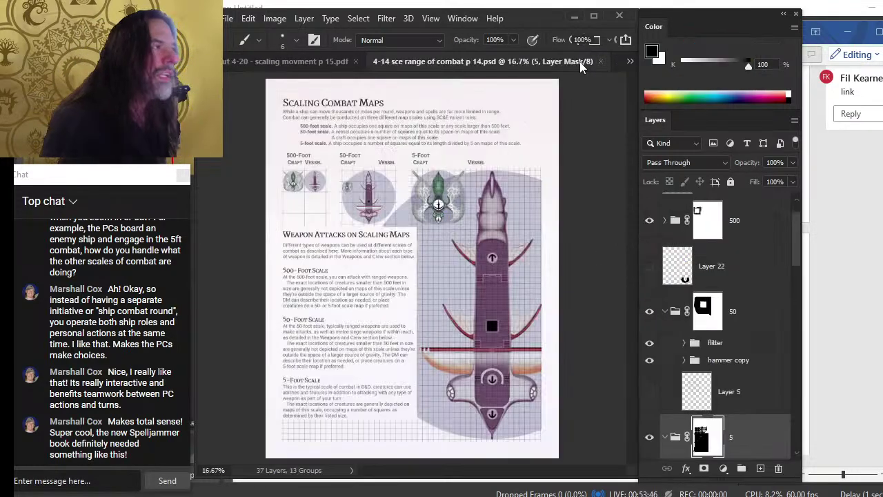
# Step: Start saving the page 14 layout to the computer, try changing 4 to 5, then abandon it
pyautogui.click(228, 18)
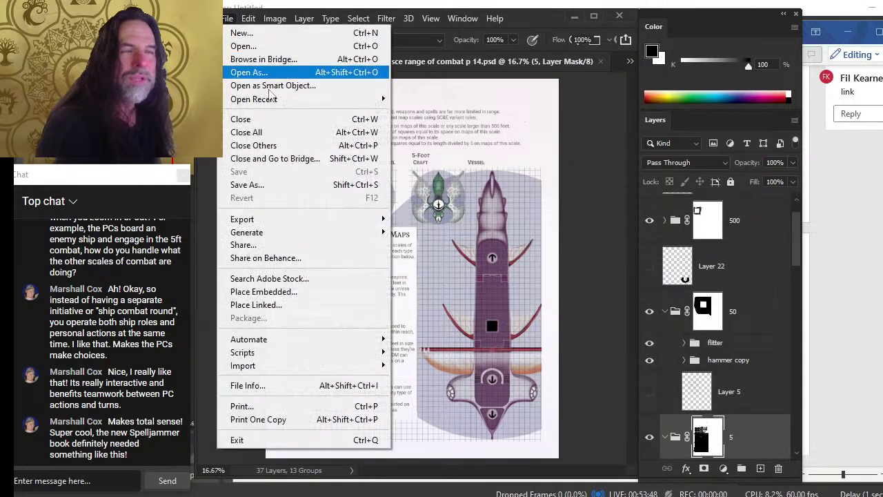
pyautogui.click(315, 185)
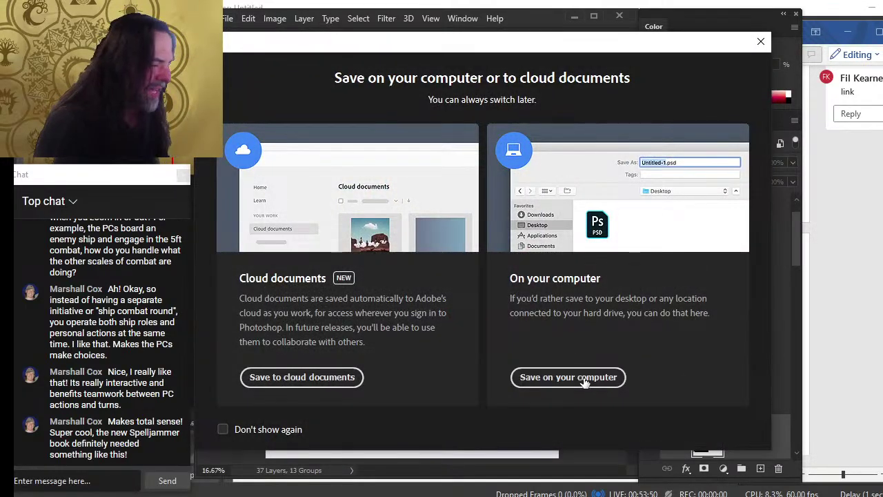
pyautogui.click(580, 377)
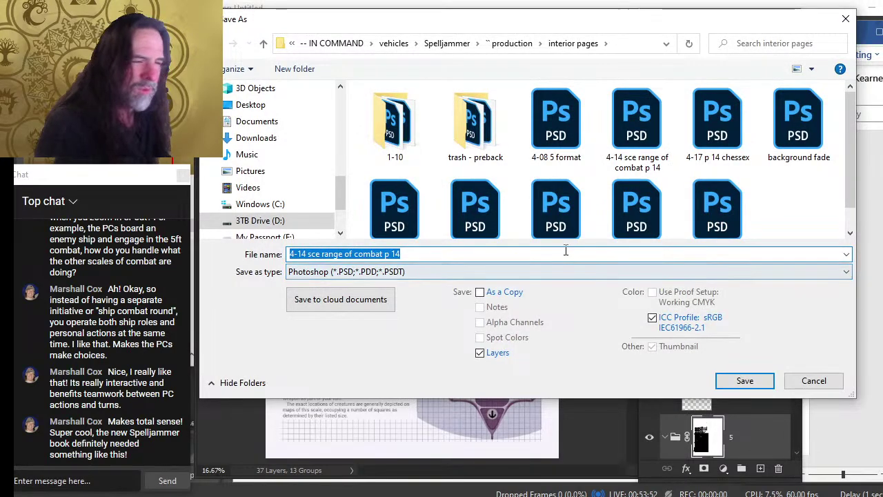
pyautogui.press('End')
pyautogui.press('BackSpace')
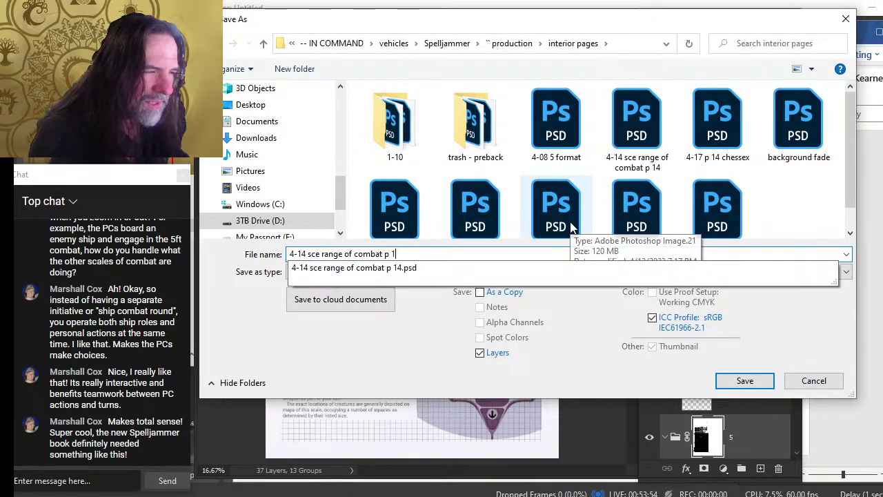
pyautogui.write('5')
pyautogui.press('Left')
pyautogui.press('Left')
pyautogui.press('Left')
pyautogui.press('Left')
pyautogui.press('Left')
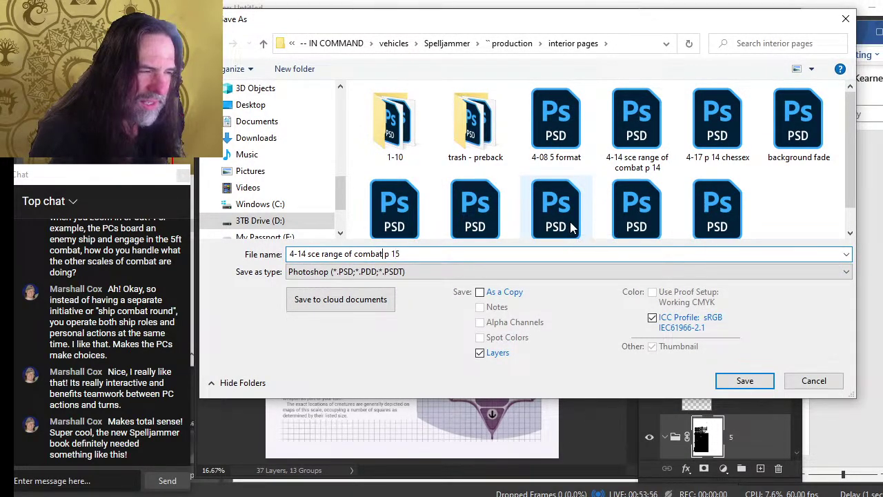
pyautogui.press('BackSpace')
pyautogui.press('BackSpace')
pyautogui.press('BackSpace')
pyautogui.press('BackSpace')
pyautogui.press('BackSpace')
pyautogui.press('BackSpace')
pyautogui.press('BackSpace')
pyautogui.press('BackSpace')
pyautogui.press('BackSpace')
pyautogui.press('BackSpace')
pyautogui.press('BackSpace')
pyautogui.press('BackSpace')
pyautogui.press('BackSpace')
pyautogui.press('BackSpace')
pyautogui.press('BackSpace')
pyautogui.press('BackSpace')
pyautogui.press('BackSpace')
pyautogui.press('BackSpace')
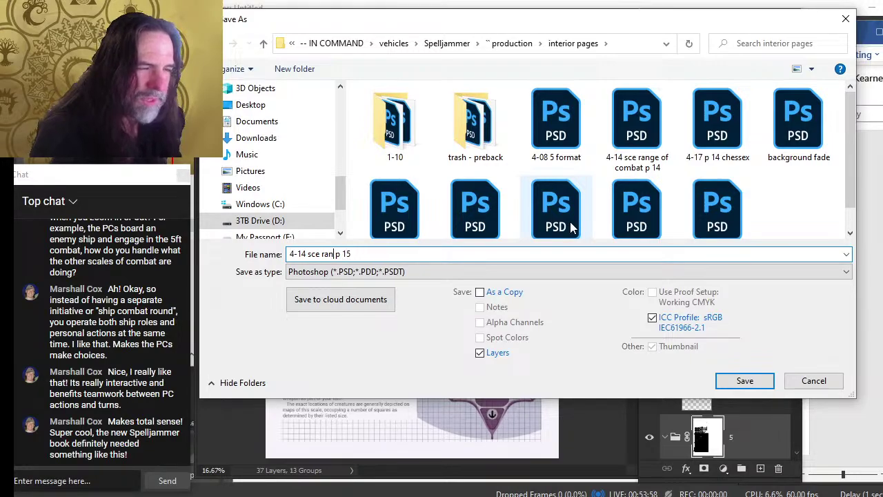
pyautogui.press('Escape')
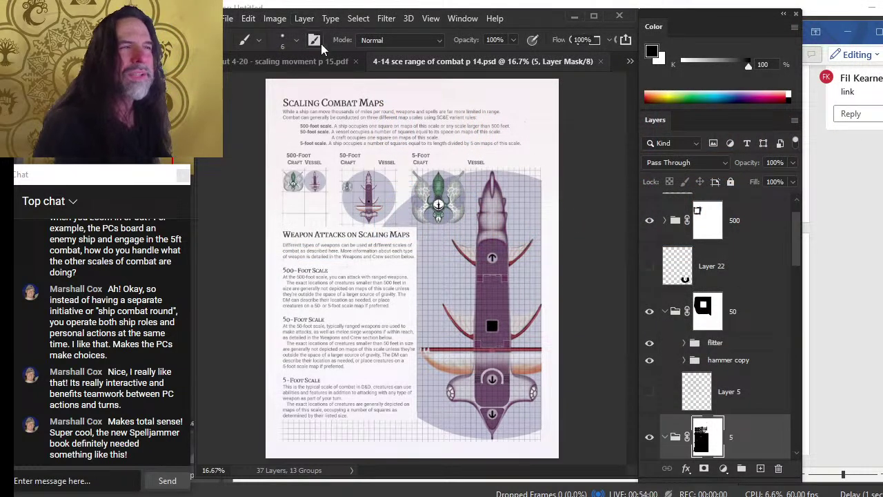
# Step: Begin a Save As to the computer for the 'scaling movment p 15' layout
pyautogui.click(326, 62)
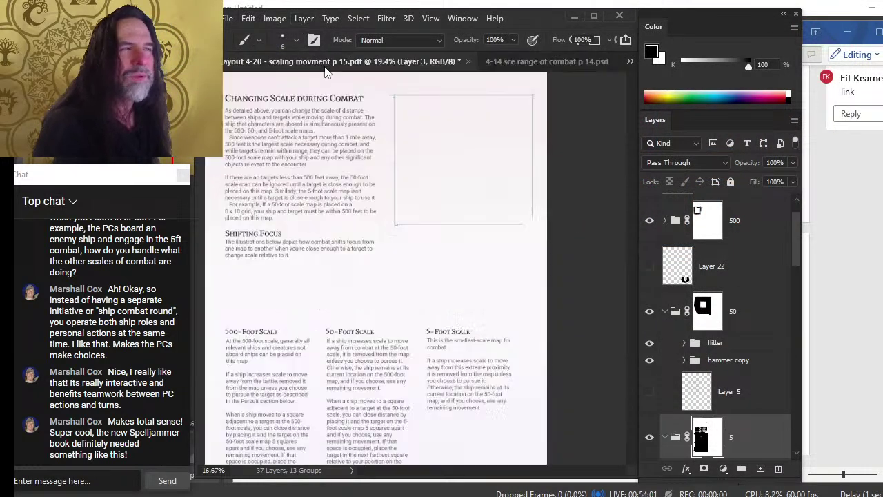
pyautogui.click(227, 18)
pyautogui.click(316, 187)
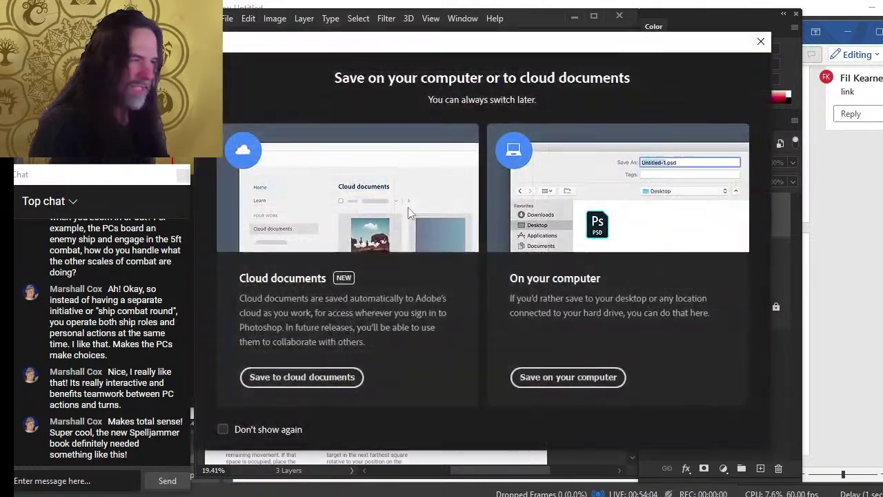
pyautogui.click(560, 374)
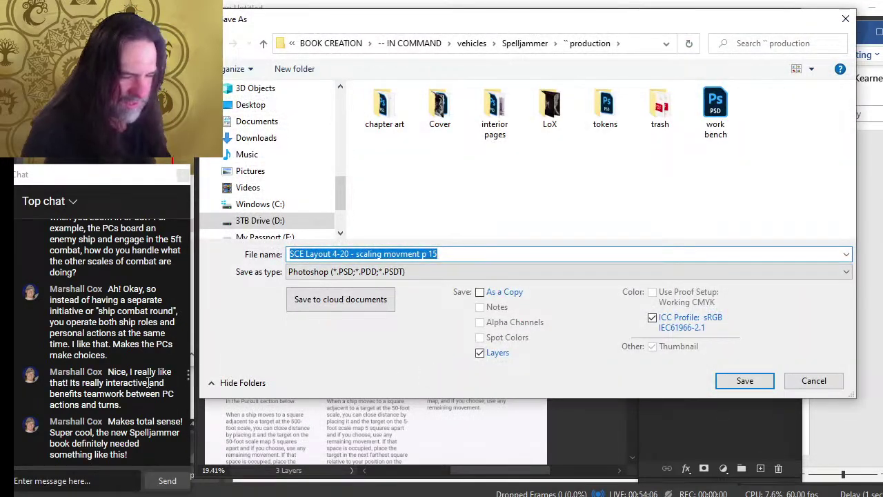
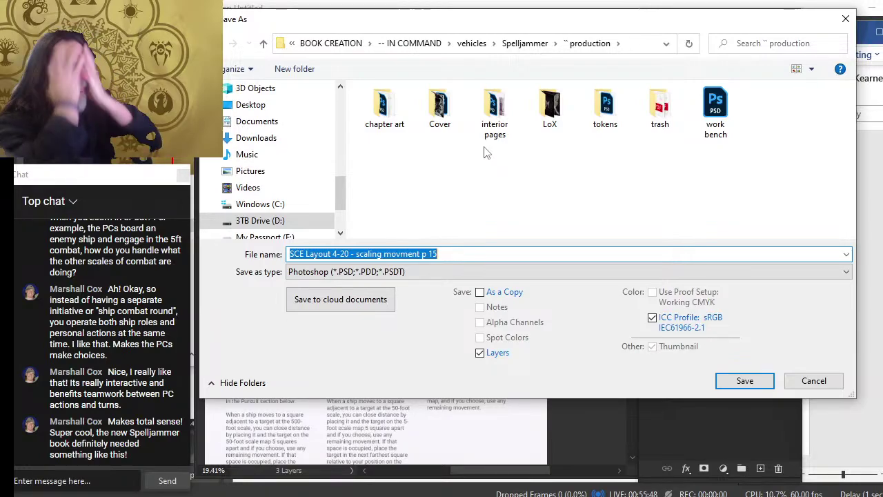
# Step: Save the layout as the PSD 'SCE Layout 4-20 - scaling movment p 15' in the interior pages folder
pyautogui.click(397, 103)
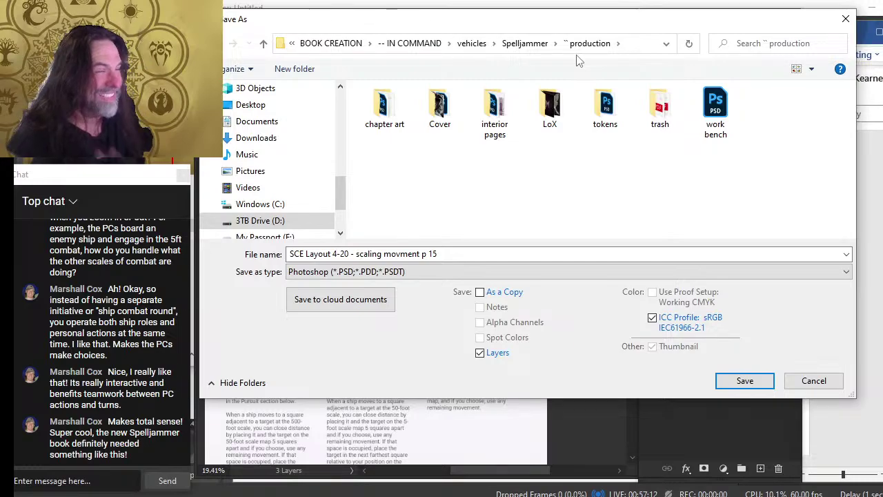
pyautogui.click(480, 254)
pyautogui.click(480, 255)
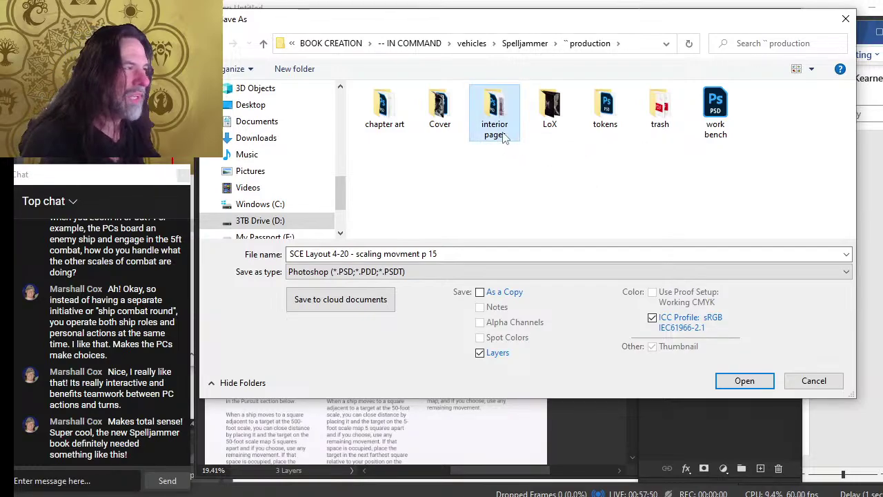
pyautogui.doubleClick(494, 111)
pyautogui.click(455, 253)
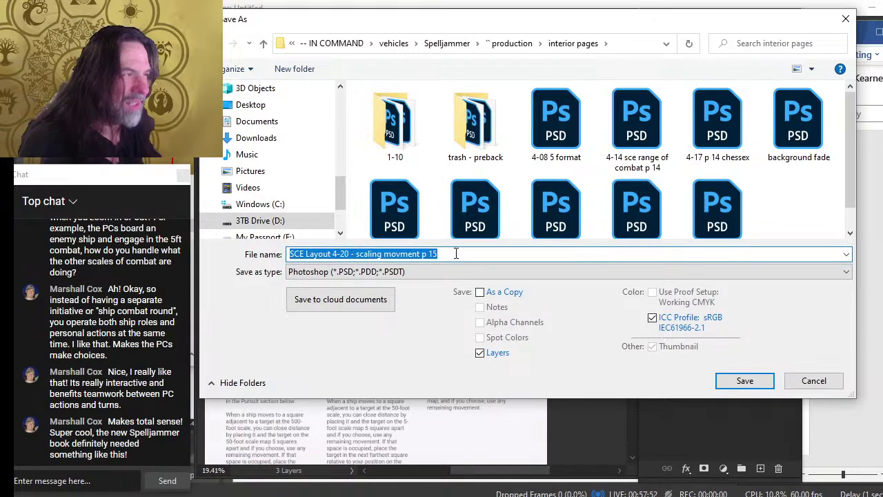
pyautogui.click(455, 253)
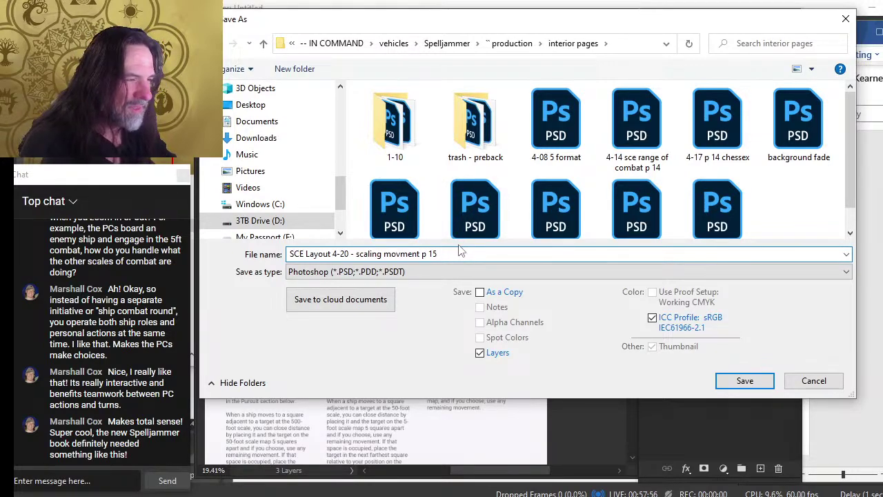
pyautogui.press('Return')
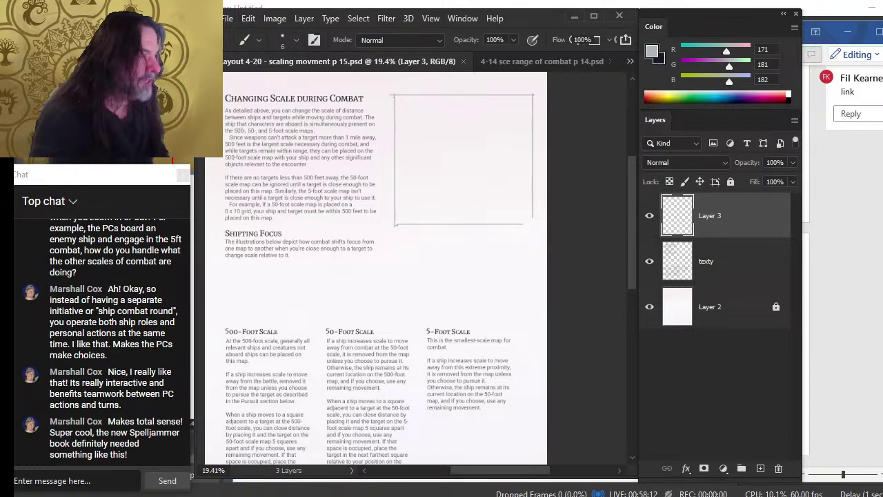
# Step: Switch to the '4-14 sce range of combat p 14.psd' document
pyautogui.hotkey('alt', 'Tab')
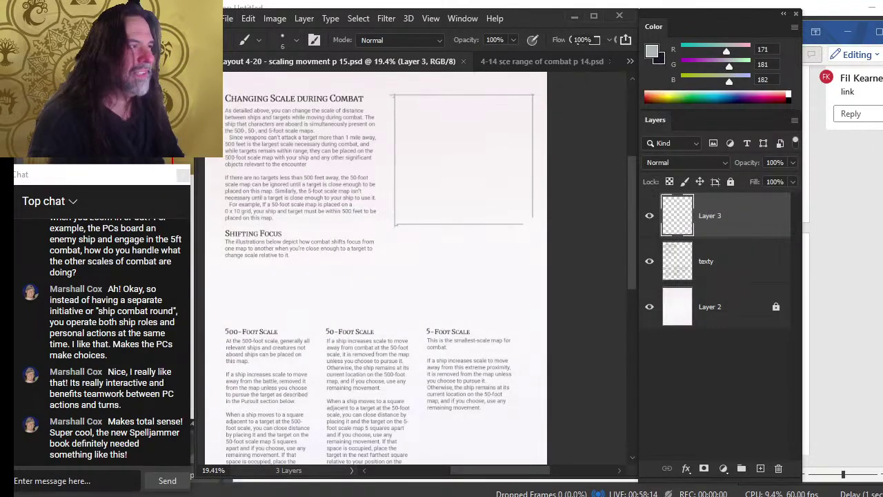
pyautogui.click(583, 62)
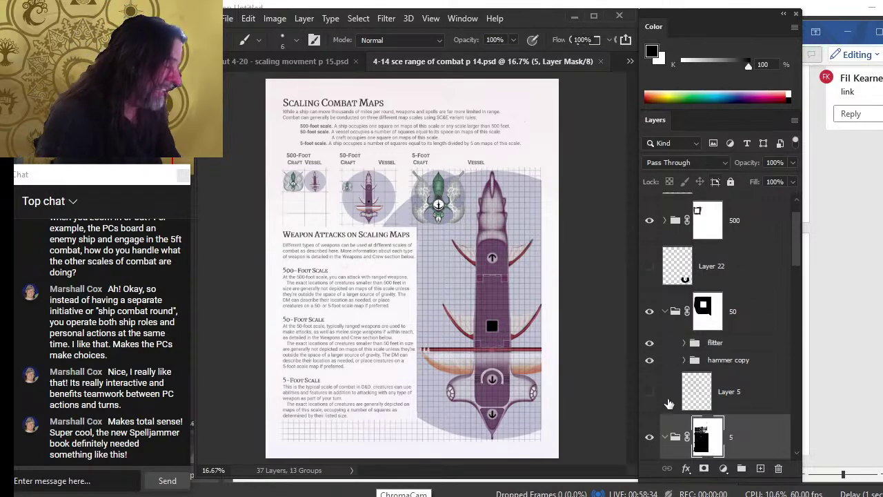
# Step: Find the square grid layer, Layer 20, in the 5 group and bring up its layer actions
pyautogui.scroll(-3, 671, 397)
pyautogui.scroll(-1, 679, 360)
pyautogui.click(649, 302)
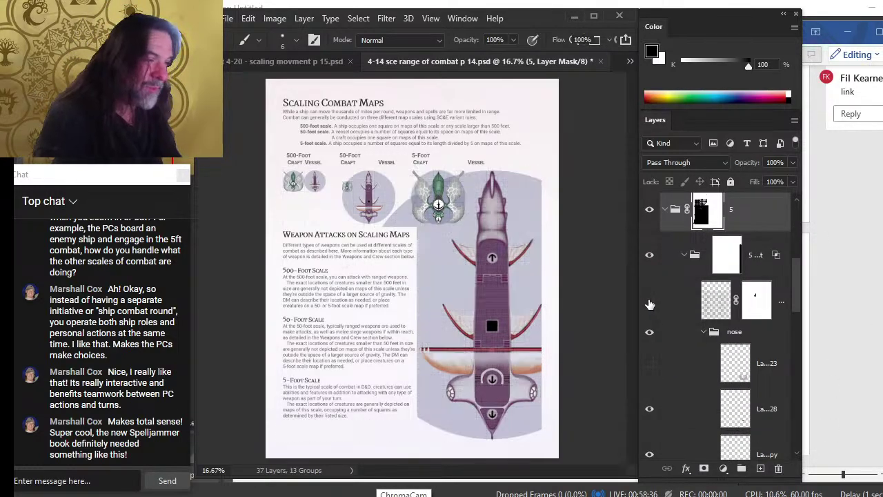
pyautogui.click(649, 302)
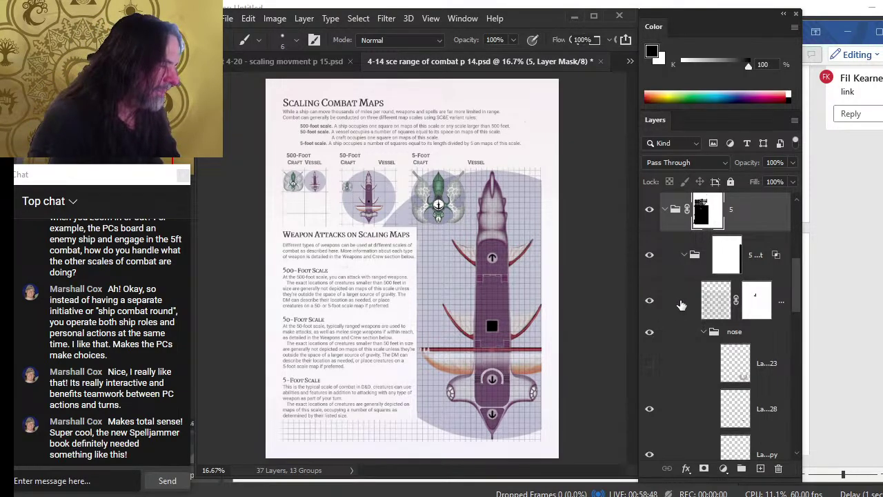
pyautogui.rightClick(681, 304)
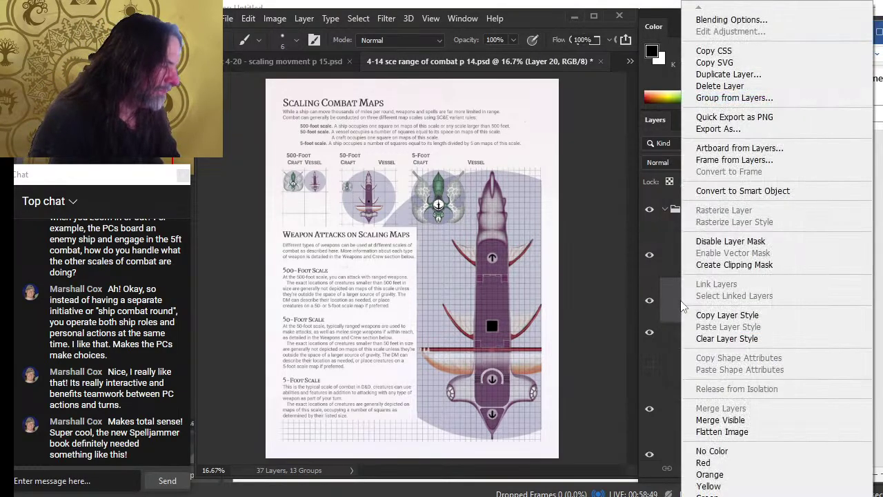
# Step: Duplicate the grid layer into the page 15 file as Layer 4
pyautogui.click(782, 75)
pyautogui.click(467, 181)
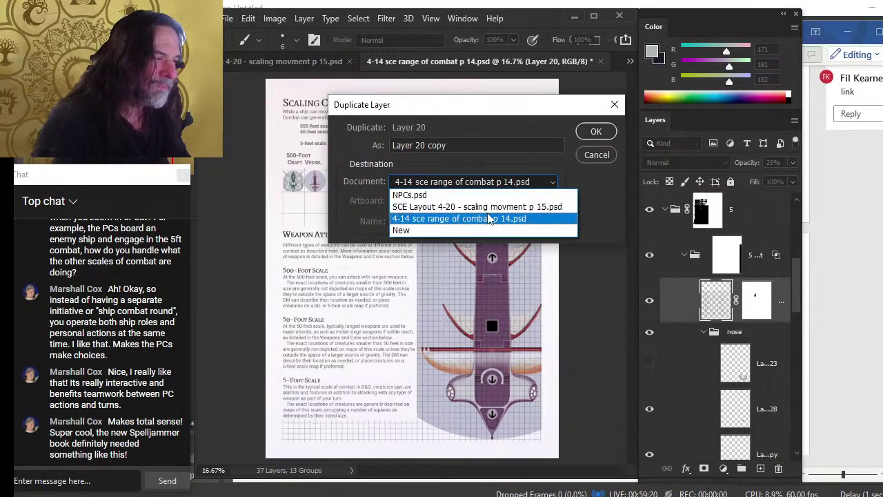
pyautogui.click(472, 205)
pyautogui.click(595, 132)
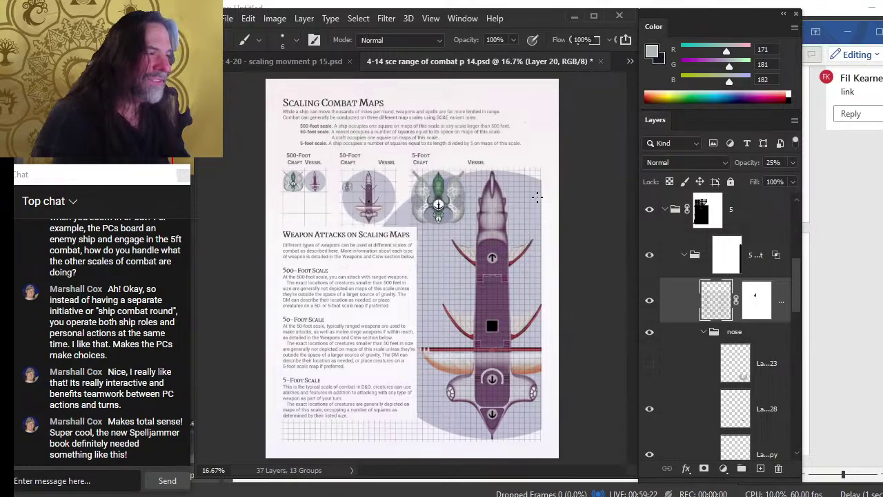
# Step: In page 15, delete Layer 4's mask and move the grid up about 1.8 inches
pyautogui.click(332, 61)
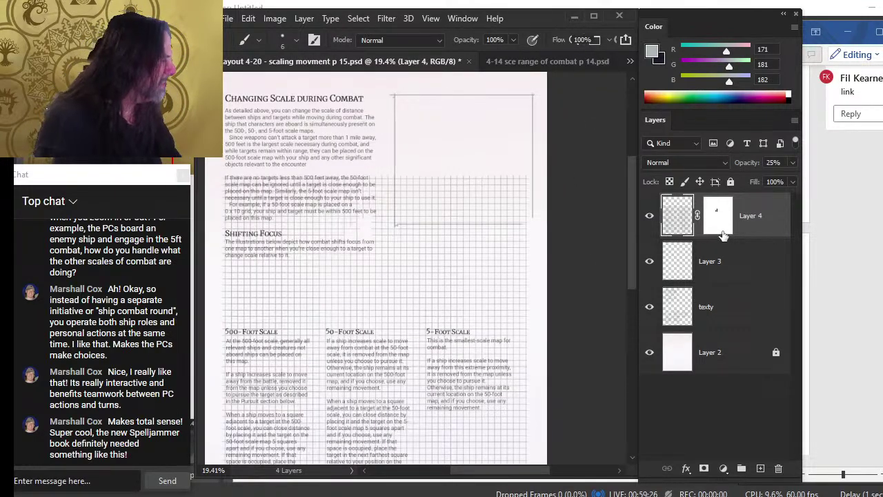
pyautogui.rightClick(721, 232)
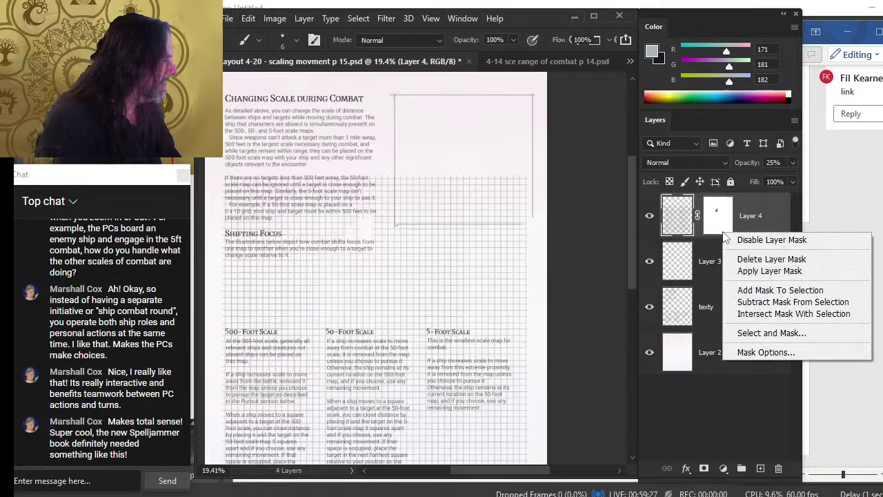
pyautogui.click(767, 259)
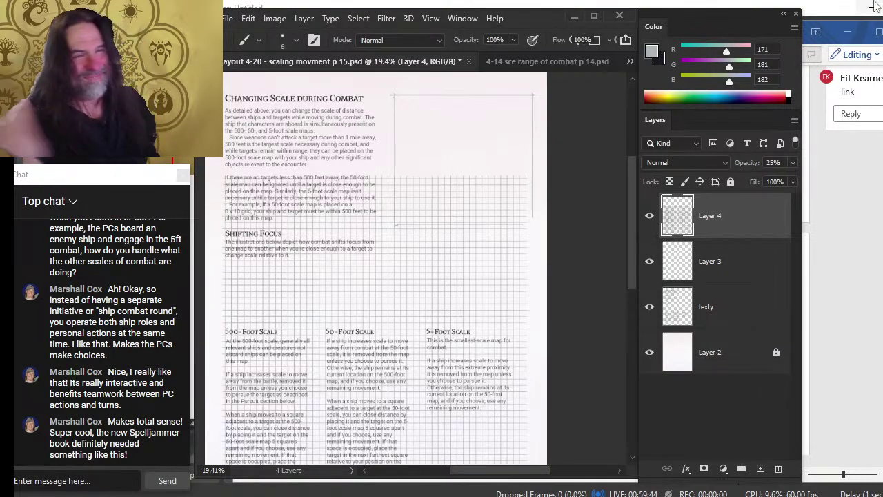
pyautogui.press('v')
pyautogui.moveTo(512, 296); pyautogui.dragTo(512, 215)
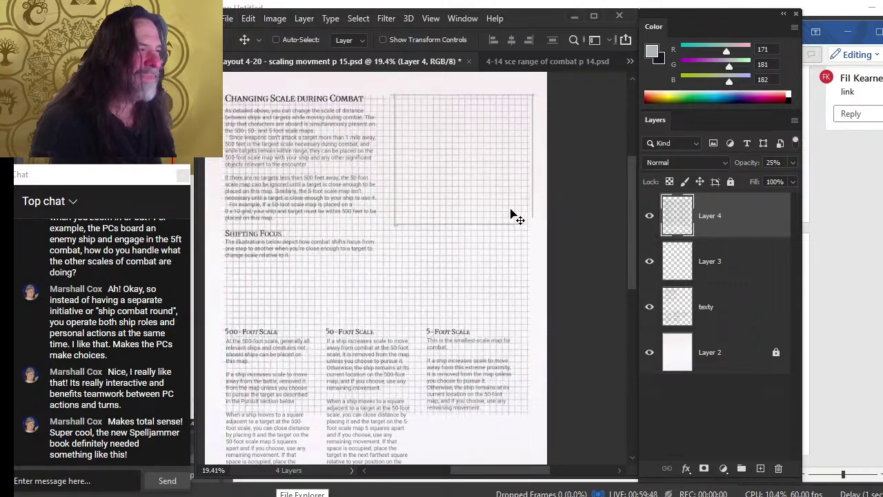
# Step: Duplicate Layer 4 to create Layer 4 copy
pyautogui.rightClick(724, 225)
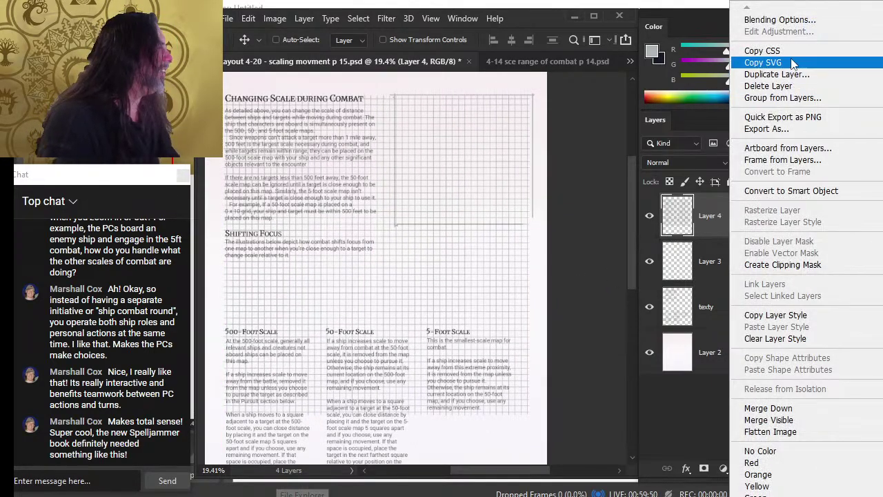
pyautogui.click(752, 76)
pyautogui.press('Return')
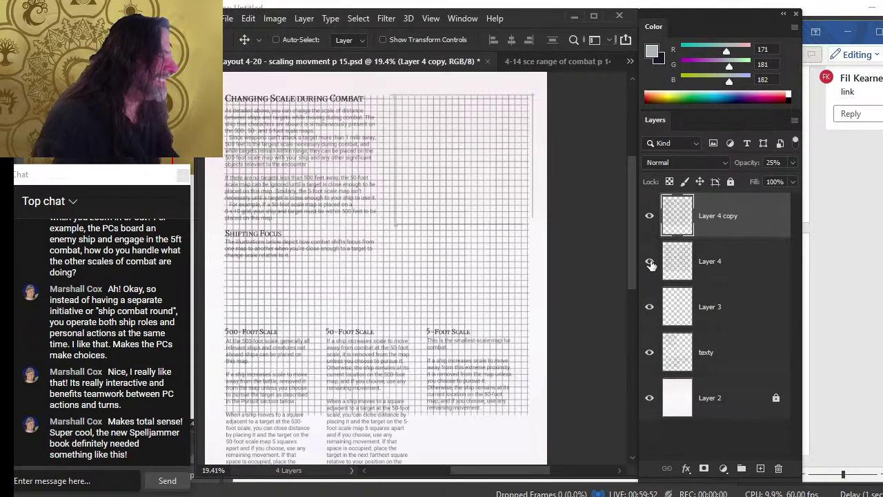
# Step: Hide the original Layer 4 grid, leaving Layer 4 copy visible
pyautogui.click(650, 261)
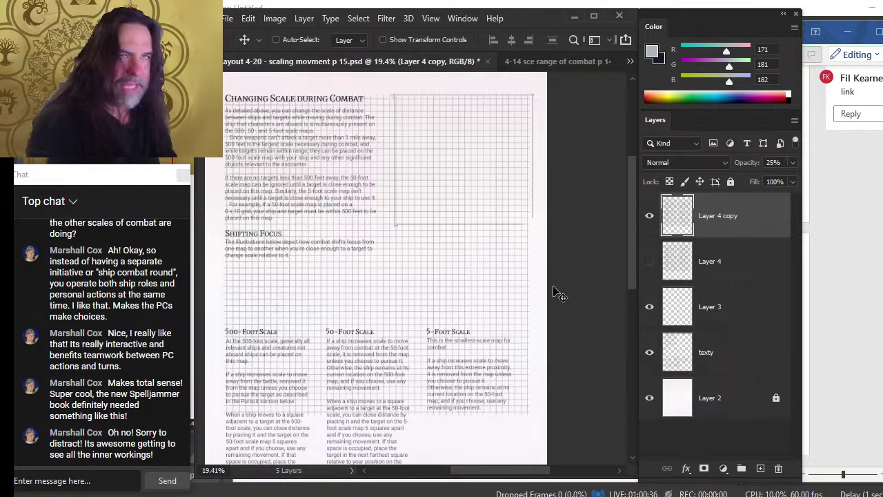
# Step: Lasso-select the empty frame area at page 15's top right
pyautogui.press('z')
pyautogui.moveTo(460, 164); pyautogui.dragTo(485, 196)
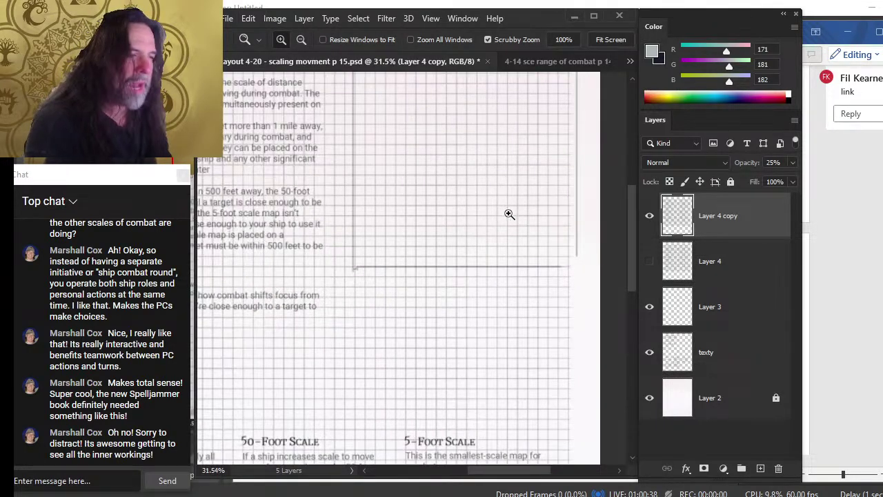
pyautogui.rightClick(472, 216)
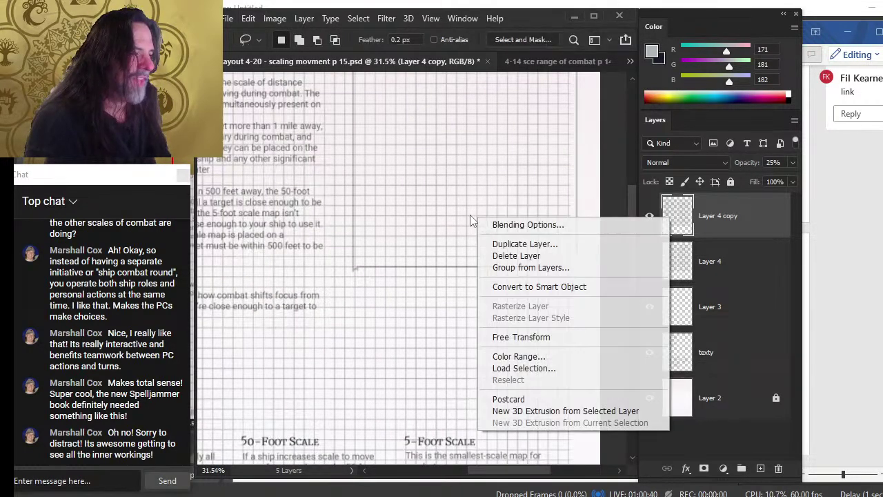
pyautogui.click(448, 177)
pyautogui.moveTo(511, 221)
pyautogui.mouseDown()
pyautogui.moveTo(496, 181)
pyautogui.moveTo(434, 223)
pyautogui.mouseUp()
pyautogui.press('l')
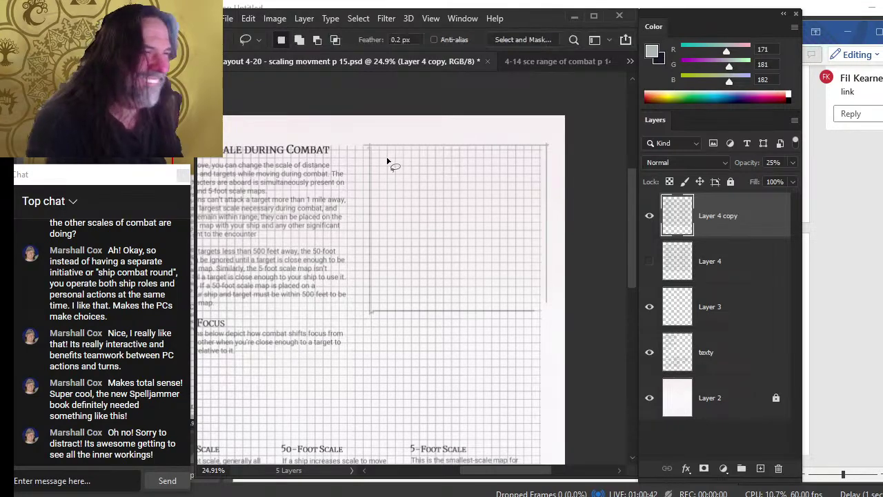
pyautogui.moveTo(507, 127); pyautogui.dragTo(370, 146)
pyautogui.moveTo(564, 268); pyautogui.dragTo(536, 324)
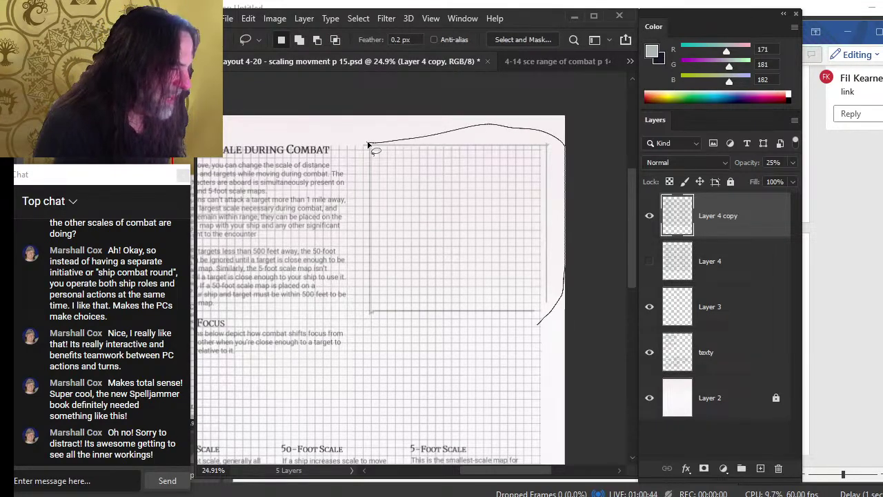
pyautogui.moveTo(369, 146); pyautogui.dragTo(370, 146)
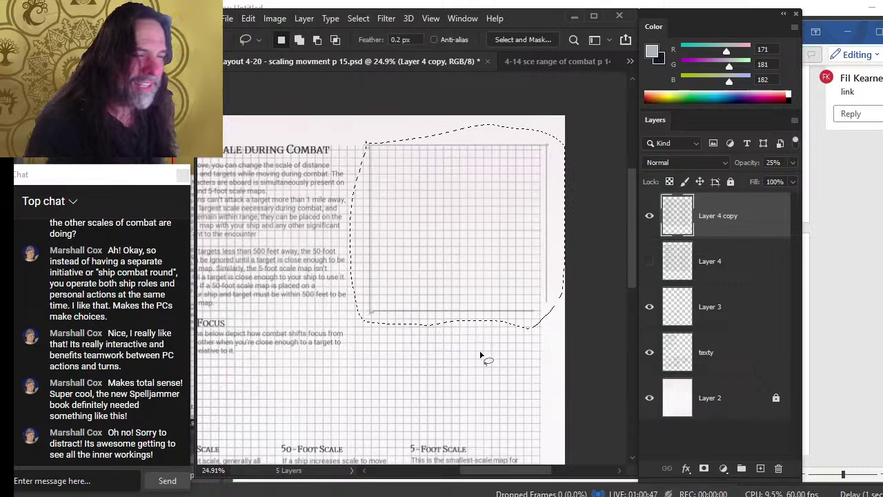
# Step: Hide Layer 4 copy and copy the selected grid onto a new Layer 5
pyautogui.click(650, 217)
pyautogui.hotkey('ctrl', 'j')
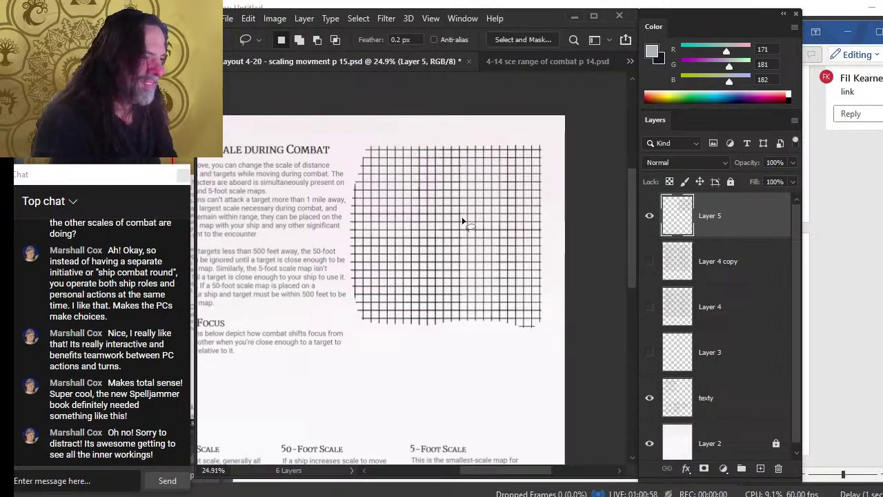
pyautogui.press('z')
pyautogui.moveTo(469, 227); pyautogui.dragTo(441, 225)
pyautogui.moveTo(555, 259); pyautogui.dragTo(507, 289)
pyautogui.scroll(-2, 536, 335)
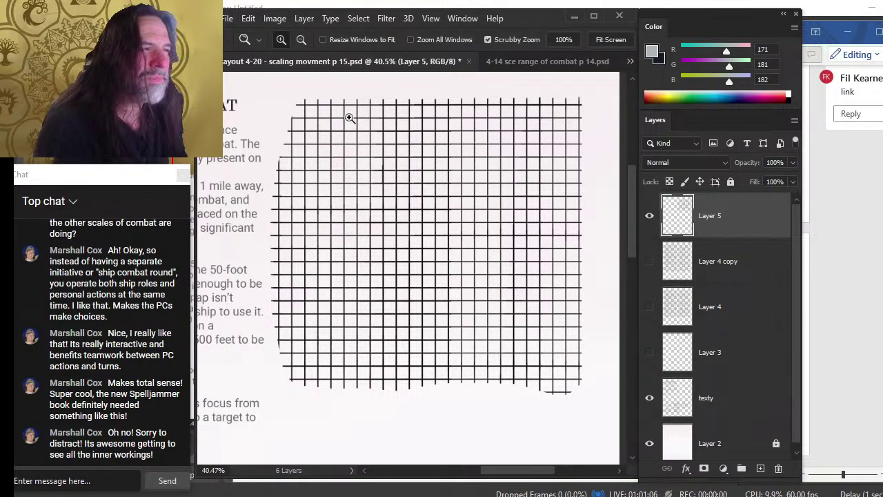
# Step: Use a size-90 eraser on Layer 5 to start clearing the grid's left side
pyautogui.press('l')
pyautogui.press('e')
pyautogui.press(']')
pyautogui.press(']')
pyautogui.press(']')
pyautogui.press(']')
pyautogui.press(']')
pyautogui.moveTo(306, 97)
pyautogui.mouseDown()
pyautogui.moveTo(354, 142)
pyautogui.moveTo(325, 122)
pyautogui.mouseUp()
pyautogui.hscroll(5, 611, 104)
pyautogui.moveTo(261, 260); pyautogui.dragTo(544, 262)
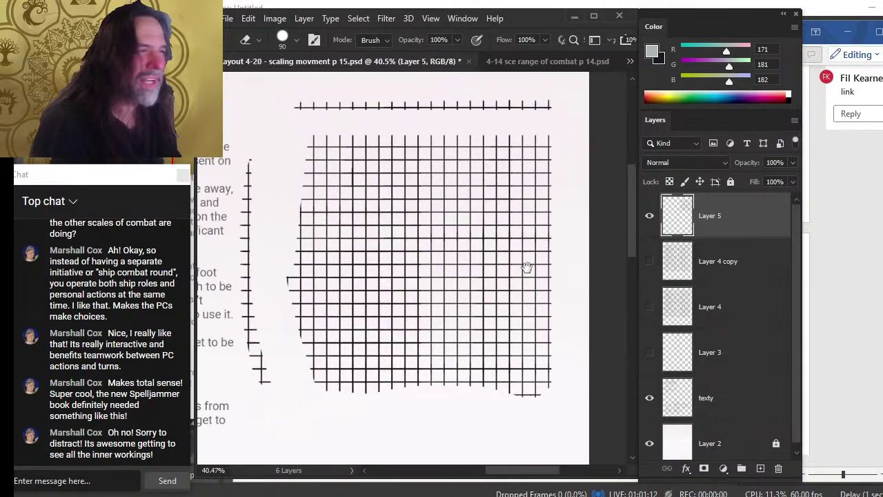
pyautogui.hscroll(3, 325, 183)
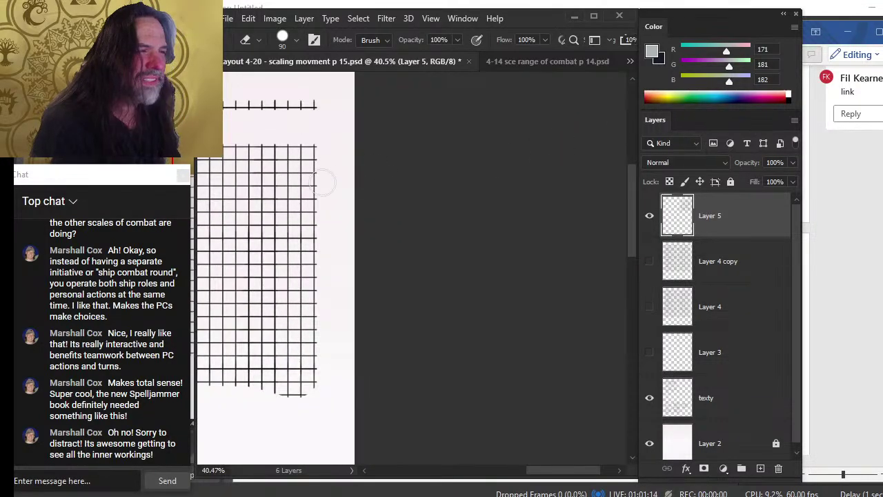
pyautogui.moveTo(325, 183); pyautogui.dragTo(501, 213)
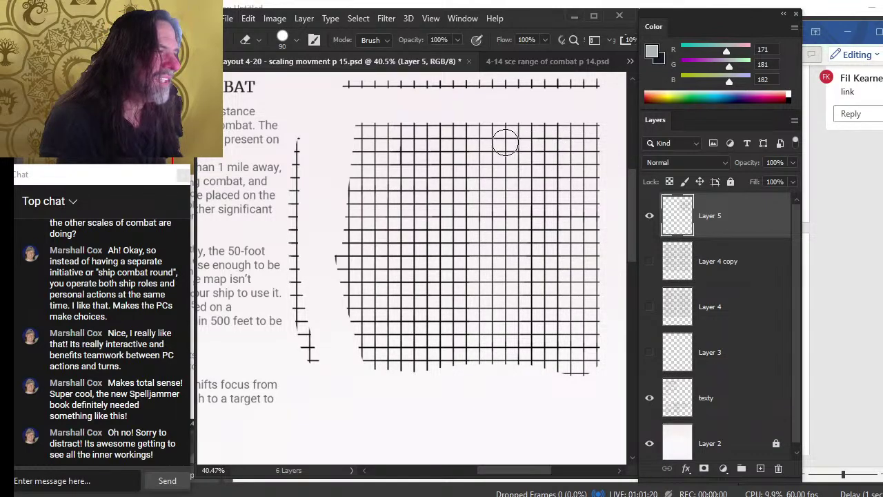
pyautogui.keyDown('shift'); pyautogui.click(452, 118); pyautogui.keyUp('shift')
pyautogui.moveTo(452, 119); pyautogui.dragTo(452, 304)
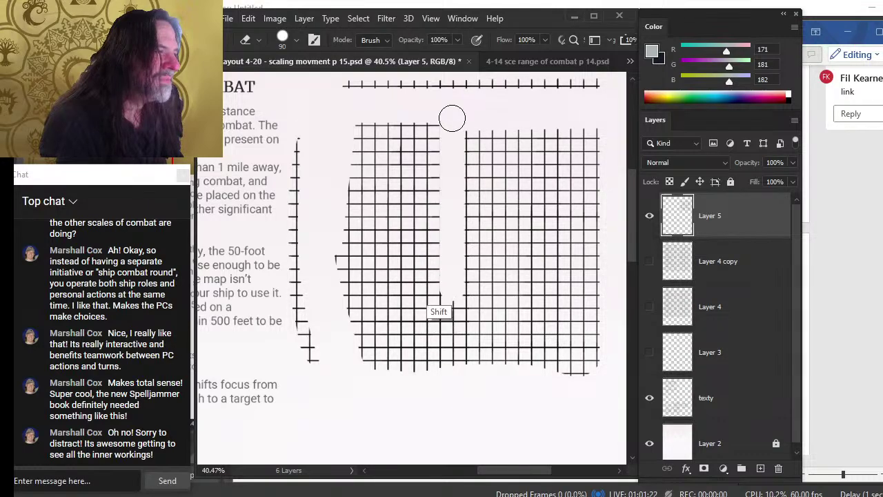
pyautogui.hotkey('ctrl', 'z')
pyautogui.hotkey('ctrl', 'z')
# Step: Erase vertical strips and a horizontal band through the partial grids
pyautogui.scroll(-3, 452, 113)
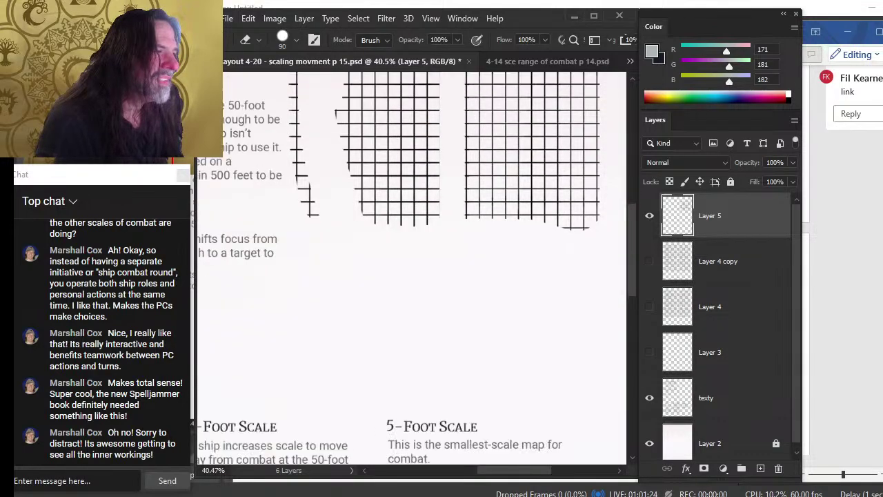
pyautogui.keyDown('shift'); pyautogui.click(449, 231); pyautogui.keyUp('shift')
pyautogui.scroll(4, 450, 230)
pyautogui.moveTo(432, 187)
pyautogui.mouseDown()
pyautogui.moveTo(362, 269)
pyautogui.moveTo(362, 393)
pyautogui.moveTo(404, 249)
pyautogui.mouseUp()
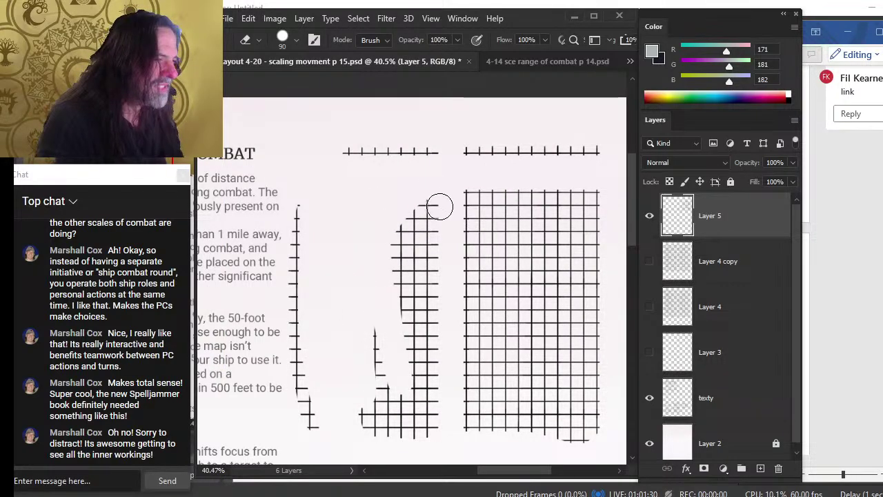
pyautogui.press('b')
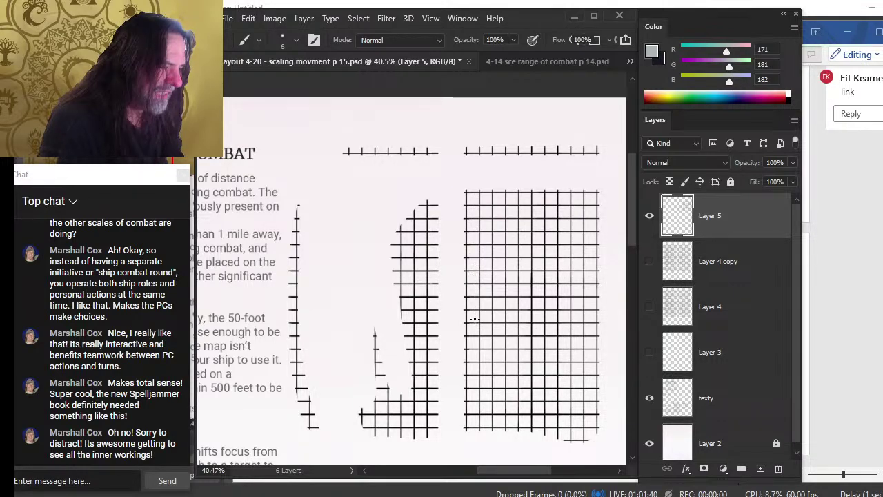
pyautogui.press('e')
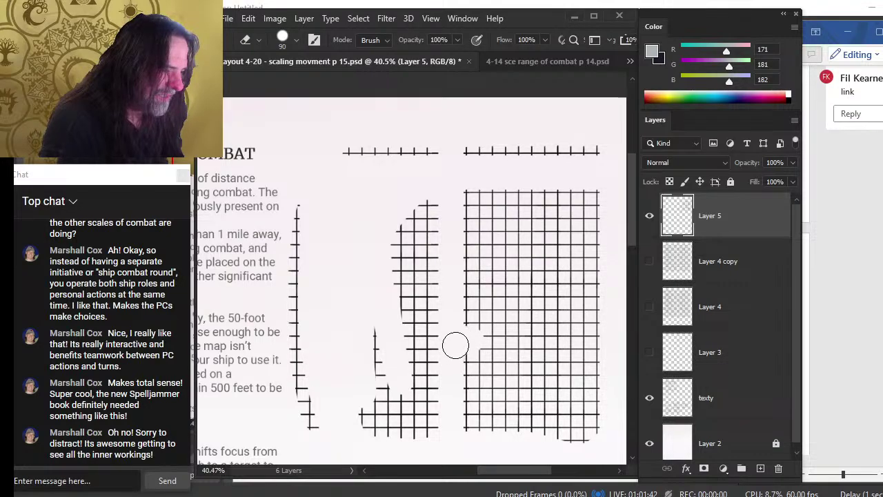
pyautogui.keyDown('shift'); pyautogui.click(455, 344); pyautogui.keyUp('shift')
pyautogui.hscroll(2, 455, 343)
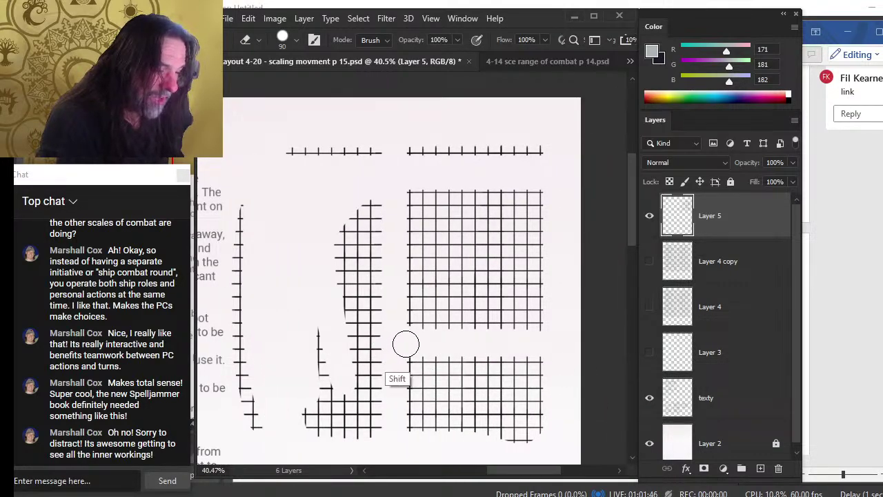
pyautogui.press('shift')
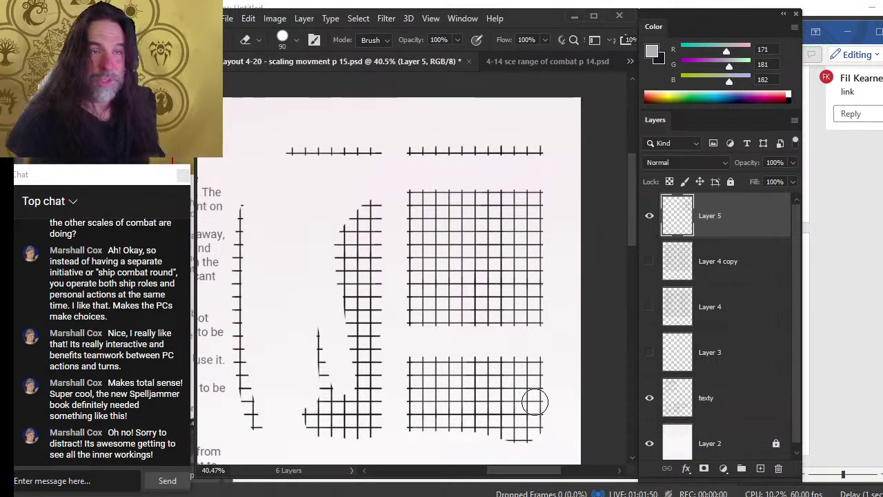
pyautogui.moveTo(369, 188); pyautogui.dragTo(390, 214)
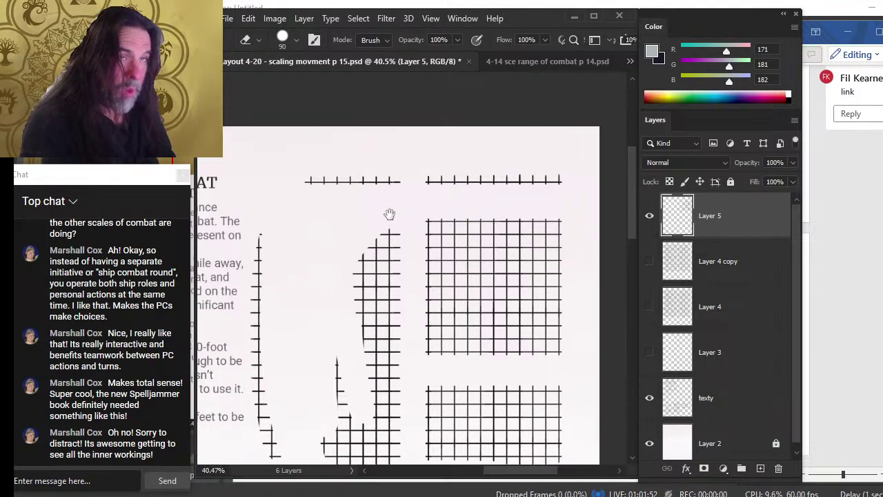
# Step: Erase the tick-mark rulers, the tick cross and the remaining partial grid pieces
pyautogui.keyDown('shift'); pyautogui.click(284, 178); pyautogui.keyUp('shift')
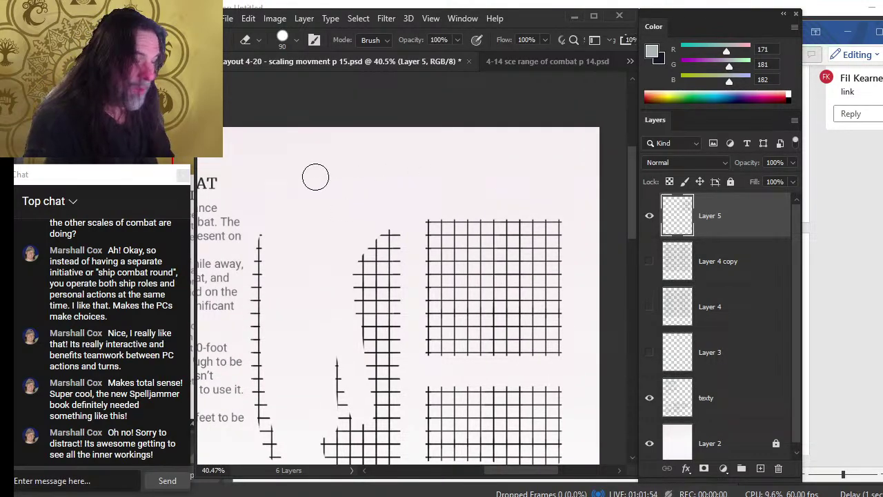
pyautogui.moveTo(301, 310); pyautogui.dragTo(451, 195)
pyautogui.click(388, 317)
pyautogui.keyDown('shift'); pyautogui.click(385, 109); pyautogui.keyUp('shift')
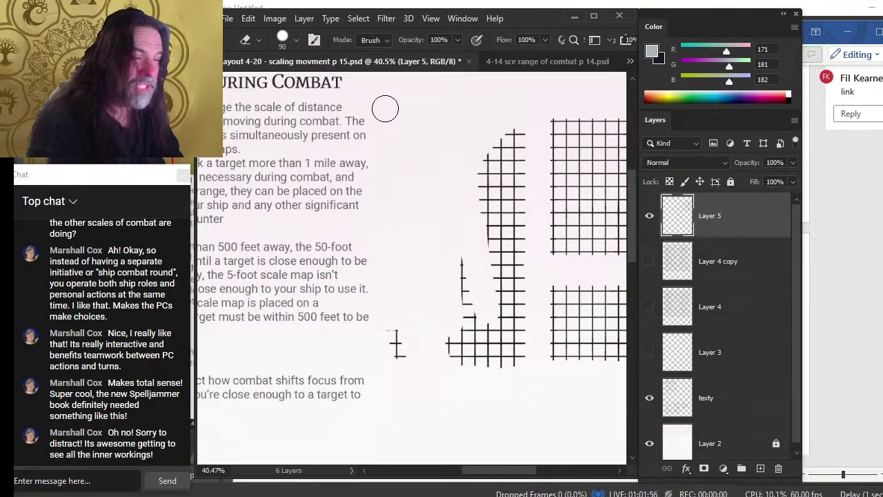
pyautogui.click(396, 342)
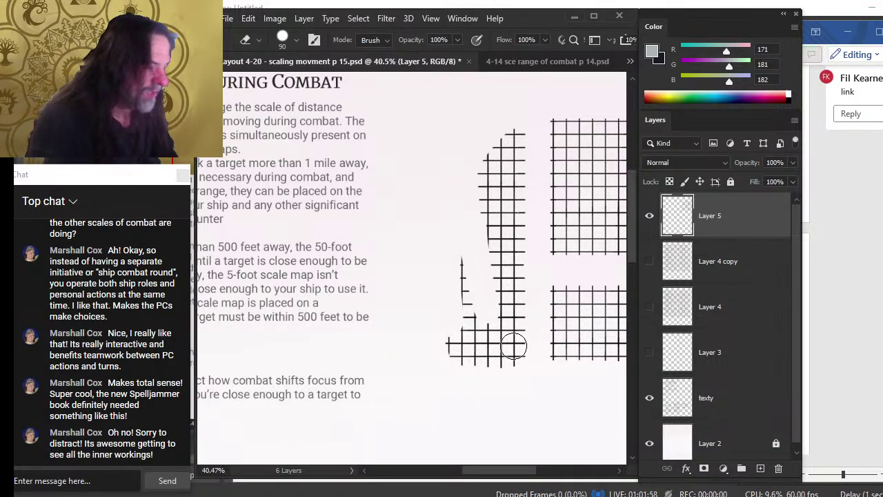
pyautogui.moveTo(513, 346)
pyautogui.mouseDown()
pyautogui.moveTo(519, 366)
pyautogui.moveTo(510, 357)
pyautogui.moveTo(347, 357)
pyautogui.mouseUp()
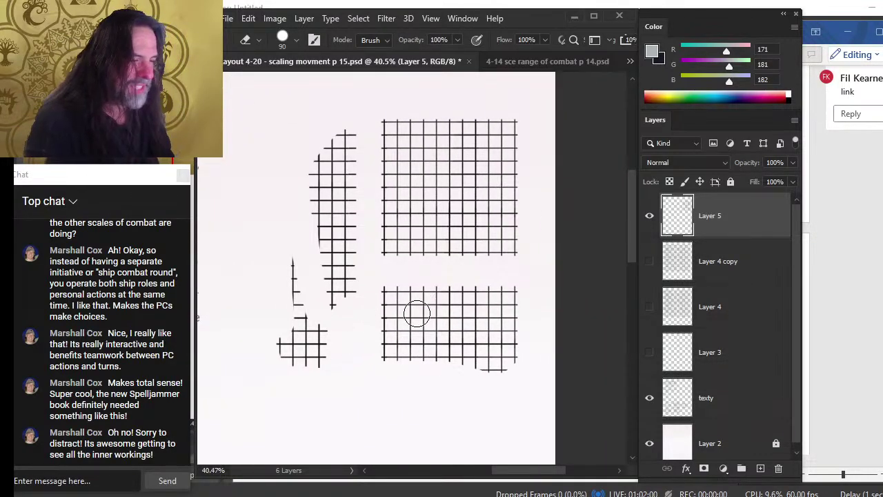
pyautogui.moveTo(507, 295); pyautogui.dragTo(352, 295)
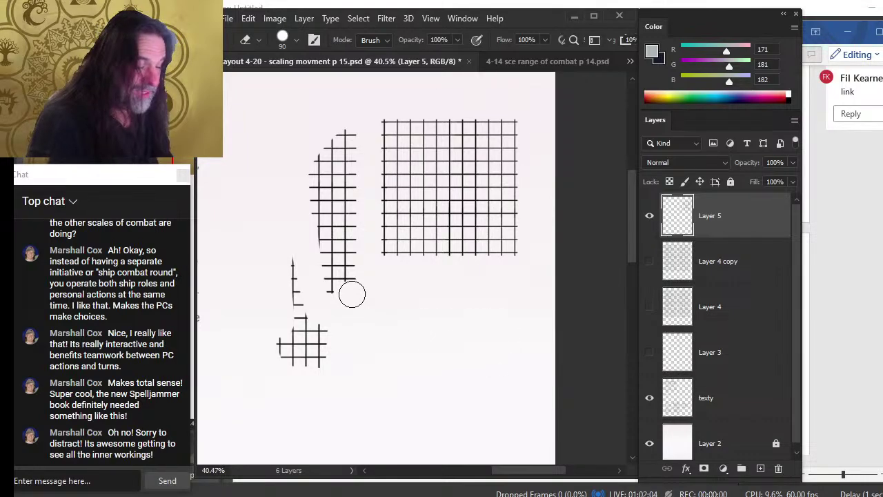
pyautogui.moveTo(347, 281); pyautogui.dragTo(347, 128)
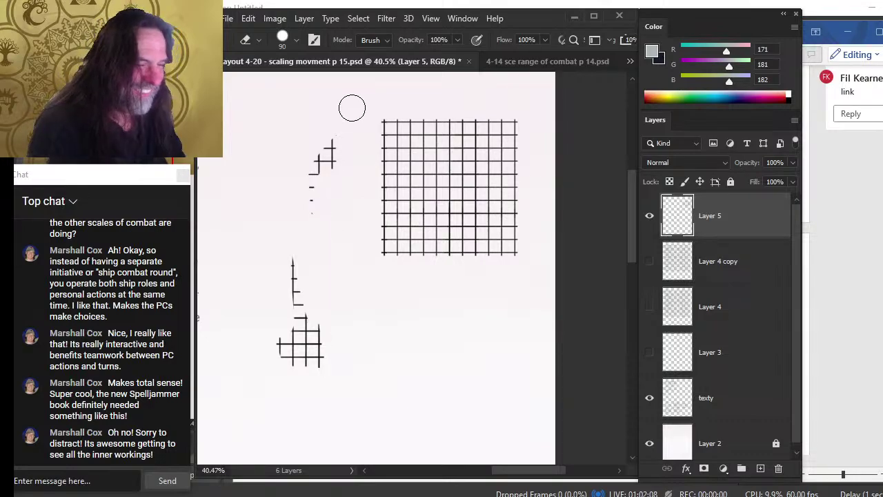
pyautogui.moveTo(352, 108); pyautogui.dragTo(283, 310)
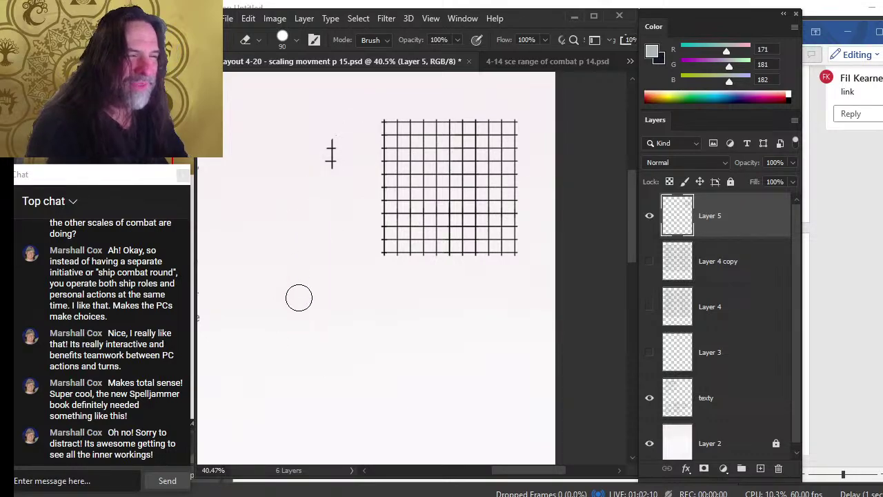
# Step: Zoom out to the whole page and commit an unchanged Free Transform on the grid
pyautogui.press('z')
pyautogui.moveTo(442, 286); pyautogui.dragTo(398, 277)
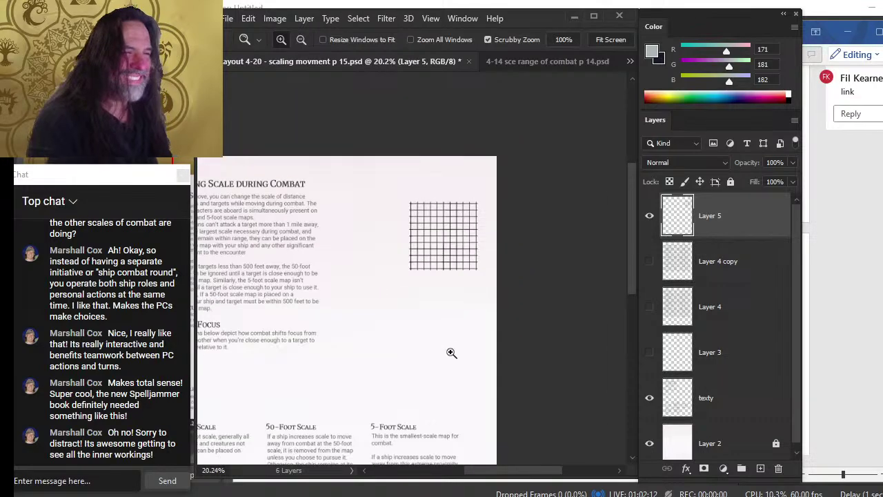
pyautogui.press('l')
pyautogui.rightClick(381, 233)
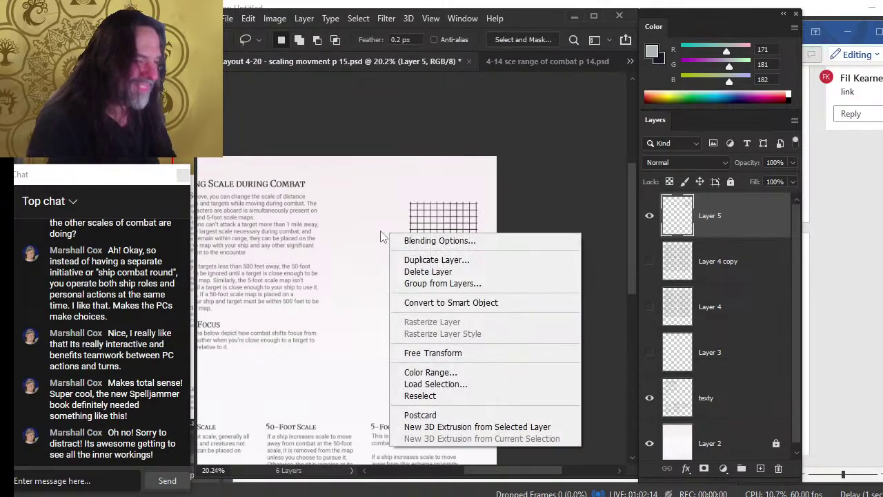
pyautogui.click(458, 352)
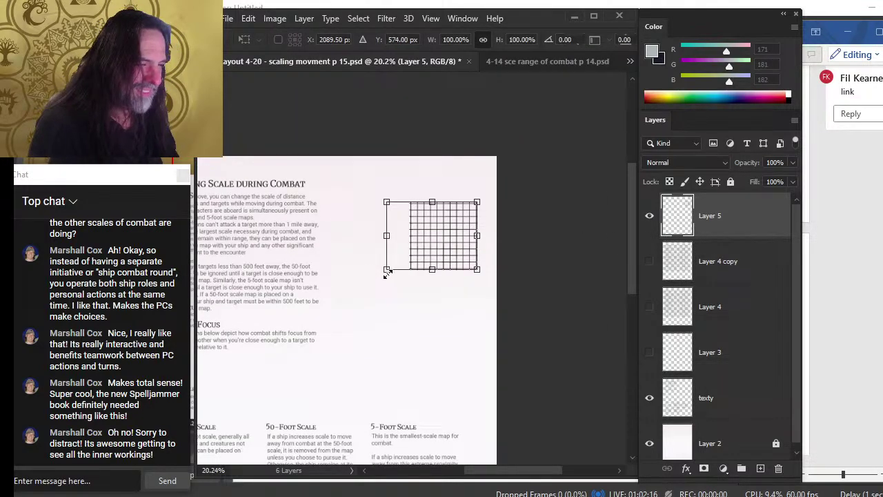
pyautogui.press('Return')
# Step: Enlarge the grid to about 219% and move it left beside the page heading
pyautogui.press('e')
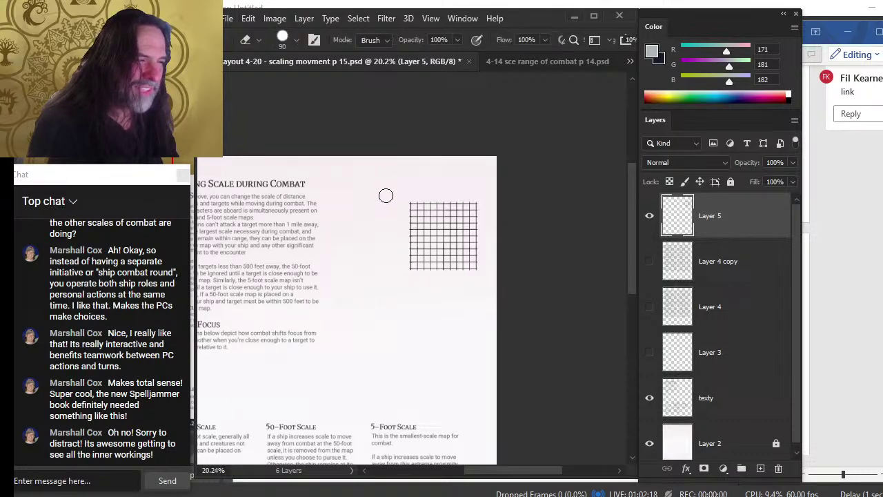
pyautogui.press('l')
pyautogui.rightClick(360, 255)
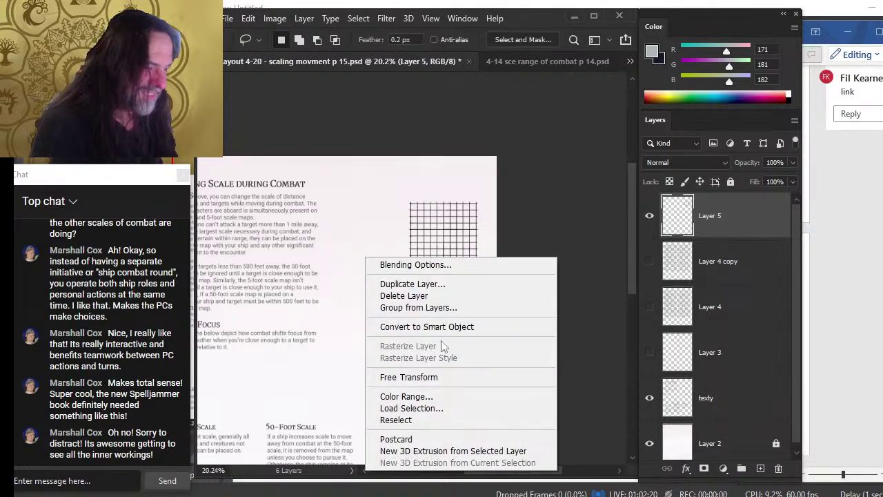
pyautogui.click(452, 379)
pyautogui.moveTo(410, 202); pyautogui.dragTo(366, 160)
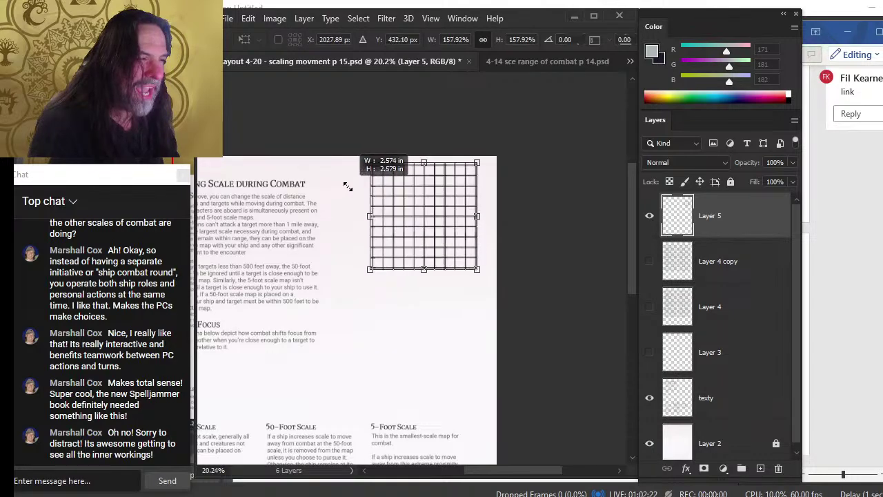
pyautogui.moveTo(437, 205); pyautogui.dragTo(408, 234)
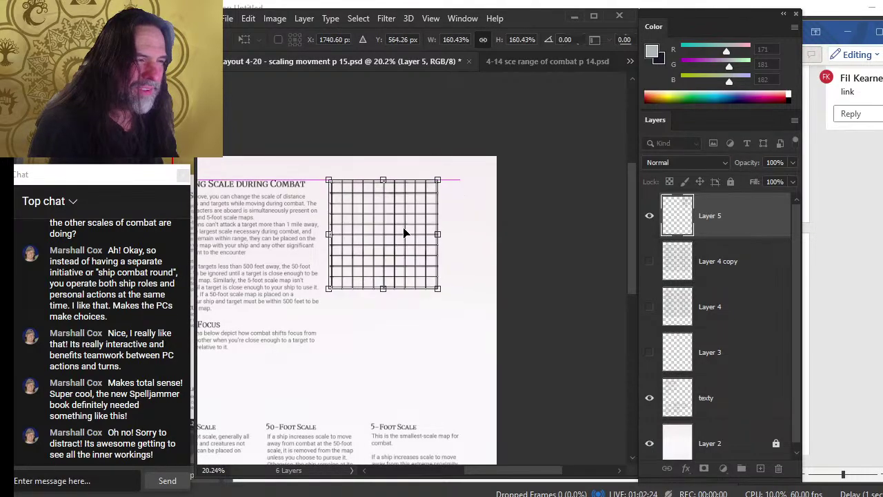
pyautogui.moveTo(437, 288); pyautogui.dragTo(481, 321)
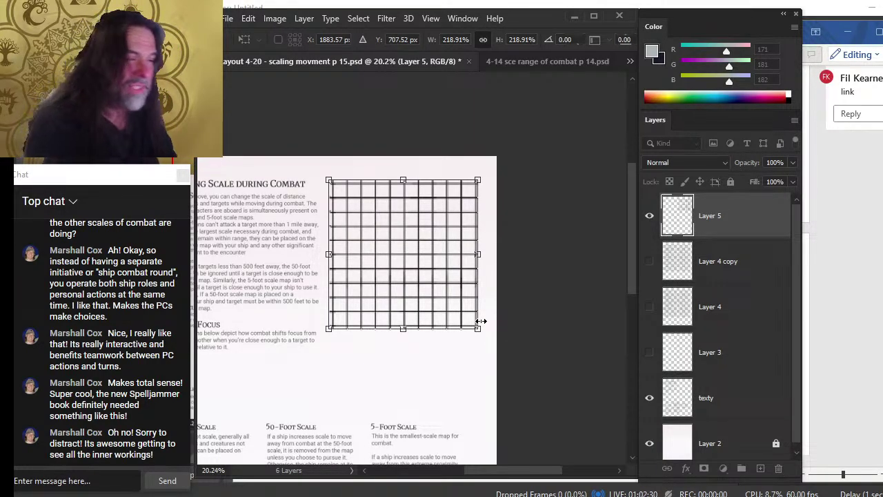
pyautogui.press('Return')
# Step: Shift the grid slightly and enlarge it down-left toward the text column
pyautogui.press('v')
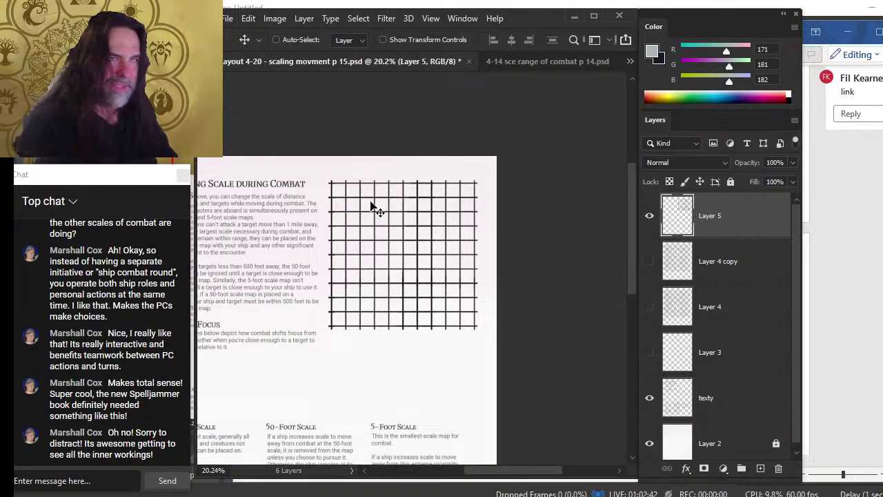
pyautogui.moveTo(388, 266); pyautogui.dragTo(423, 264)
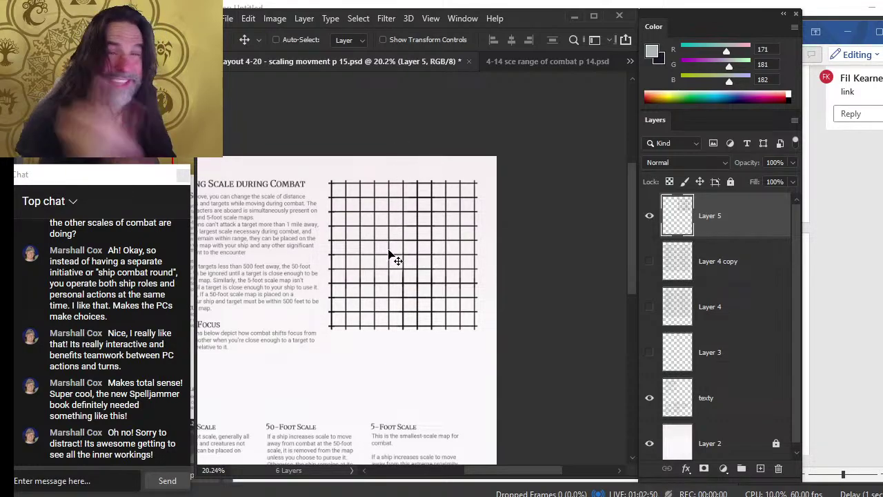
pyautogui.moveTo(445, 234); pyautogui.dragTo(462, 239)
pyautogui.moveTo(341, 292); pyautogui.dragTo(419, 270)
pyautogui.press('l')
pyautogui.rightClick(436, 258)
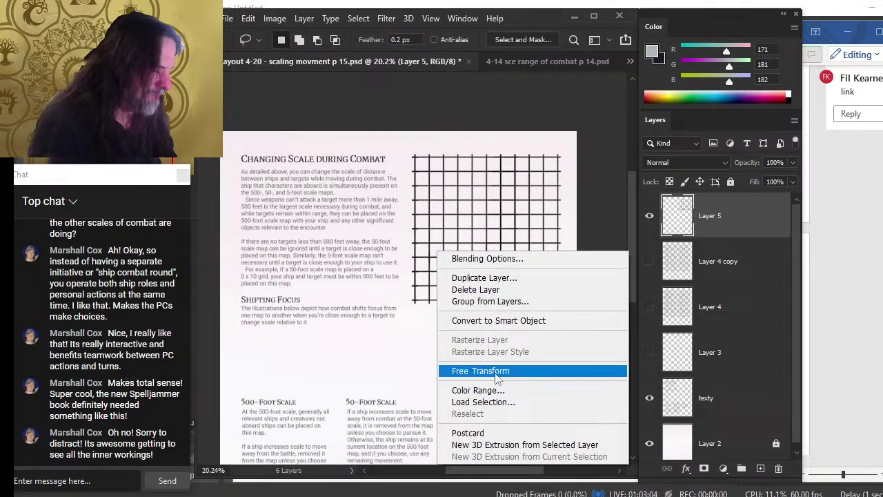
pyautogui.click(480, 371)
pyautogui.moveTo(403, 309); pyautogui.dragTo(397, 315)
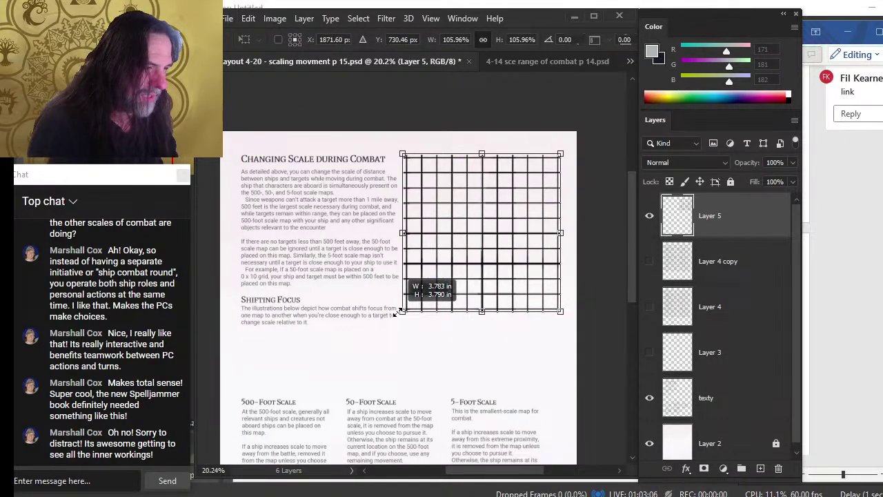
pyautogui.press('Return')
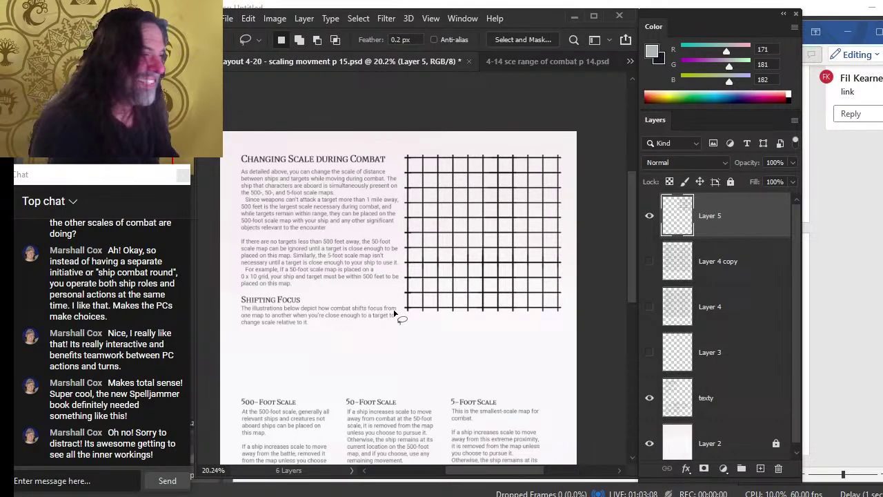
# Step: Nudge the grid into position with the arrow keys, mostly leftward
pyautogui.press('v')
pyautogui.press('Left')
pyautogui.press('Up')
pyautogui.press('Up')
pyautogui.press('Left')
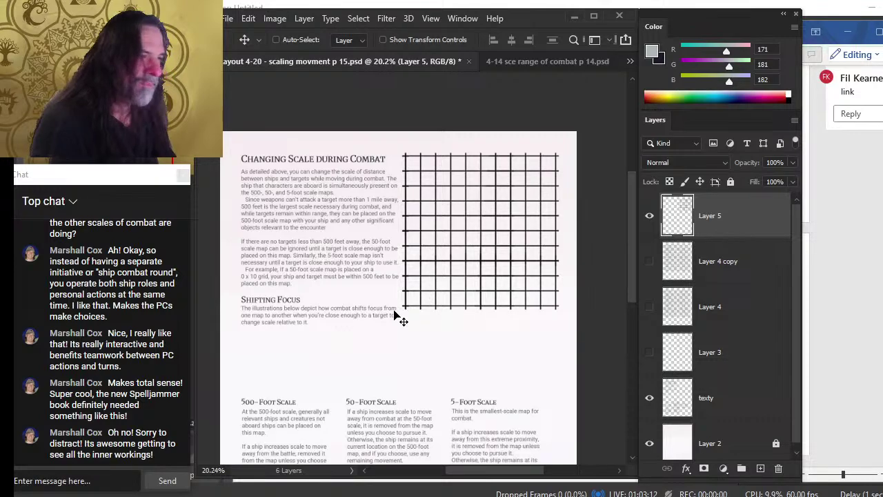
pyautogui.press('Down')
pyautogui.press('Left')
pyautogui.press('Down')
pyautogui.press('Left')
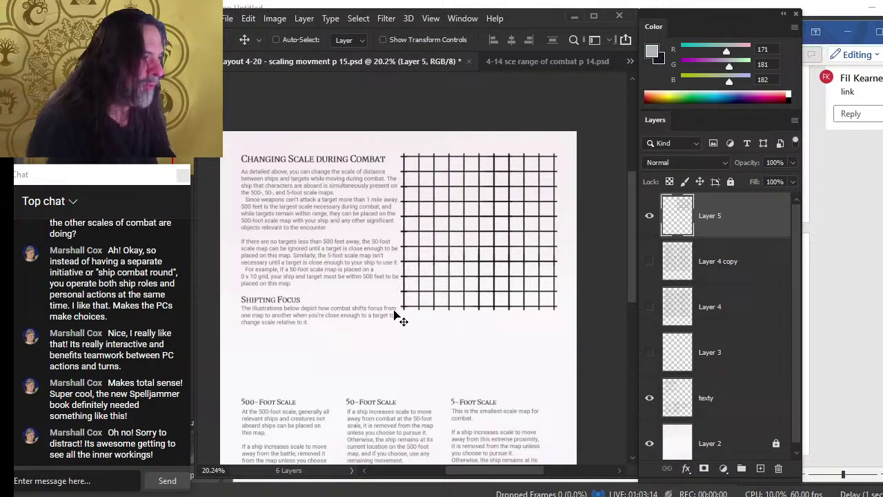
pyautogui.press('Left')
pyautogui.press('Left')
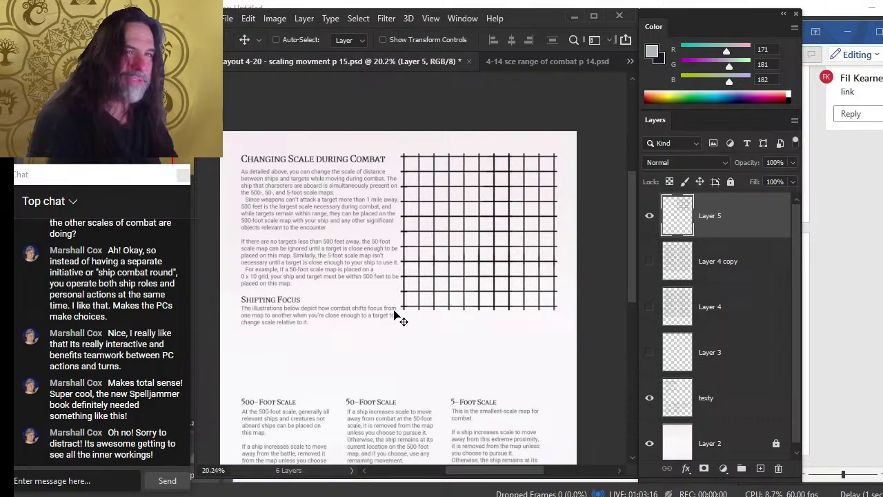
# Step: Shrink the grid from its corner to about 97.05% of its size
pyautogui.press('l')
pyautogui.rightClick(388, 198)
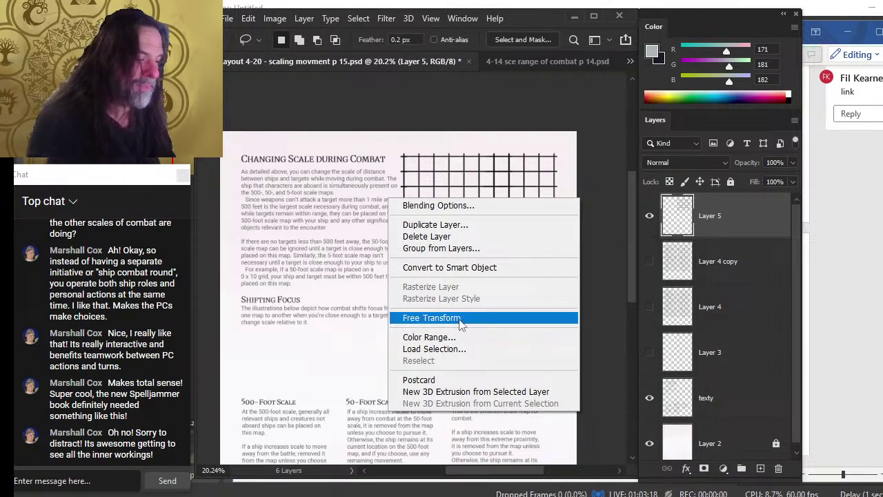
pyautogui.click(461, 319)
pyautogui.moveTo(400, 152); pyautogui.dragTo(407, 159)
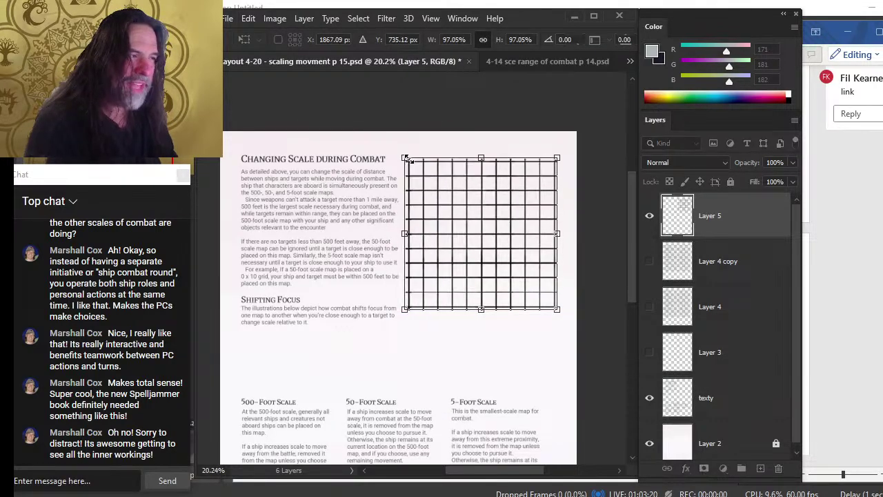
pyautogui.press('Return')
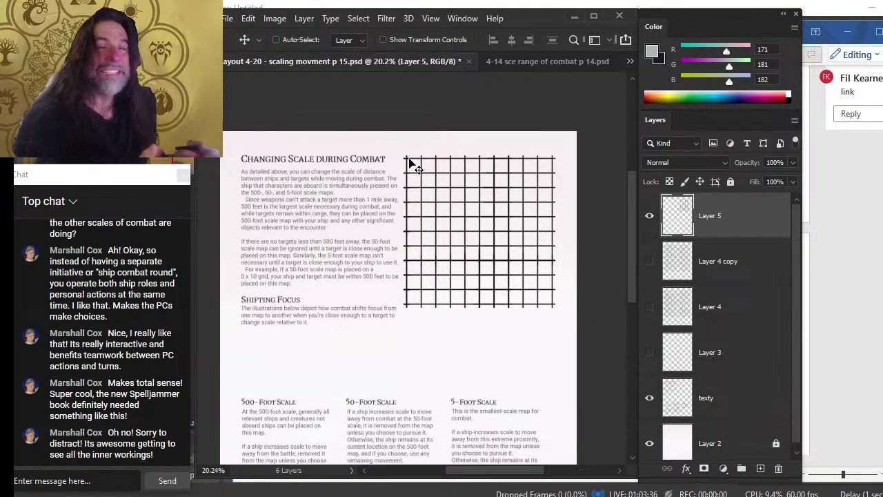
# Step: Nudge the Layer 5 grid left with Shift+Left
pyautogui.hotkey('shift', 'Left')
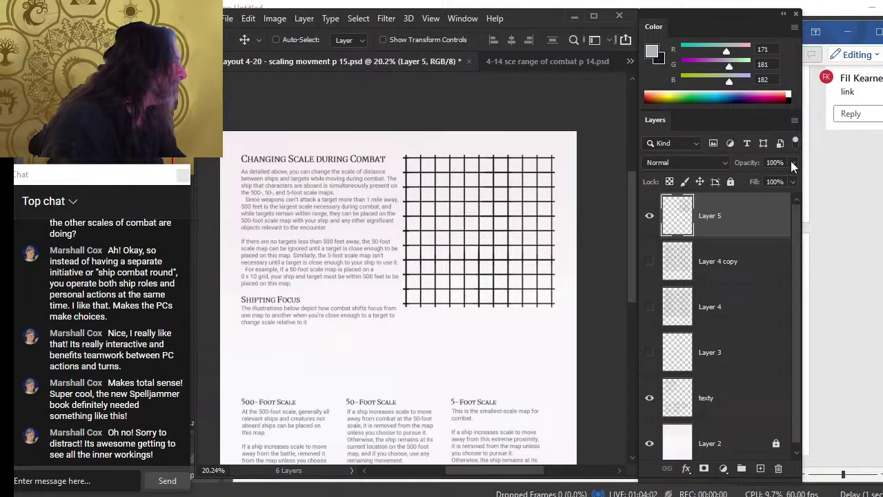
# Step: Lower Layer 5's opacity from 58% through 50% and 35% down to 25%
pyautogui.moveTo(768, 182); pyautogui.dragTo(757, 189)
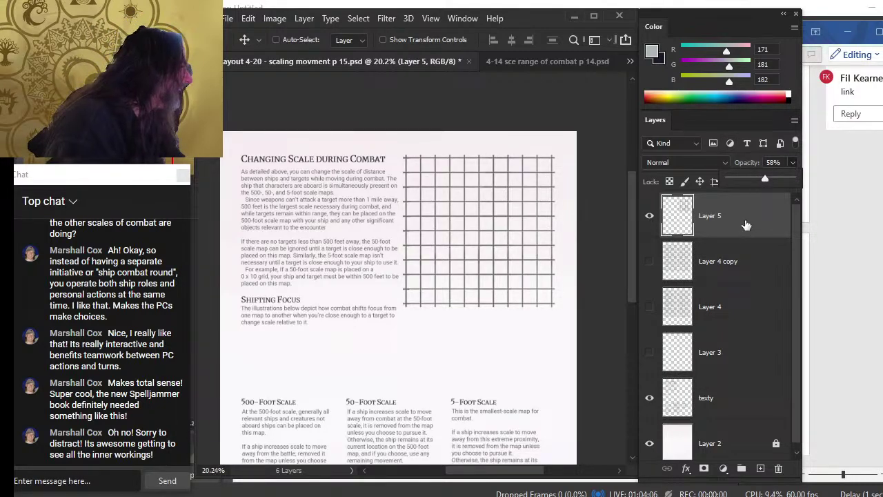
pyautogui.moveTo(764, 181); pyautogui.dragTo(761, 184)
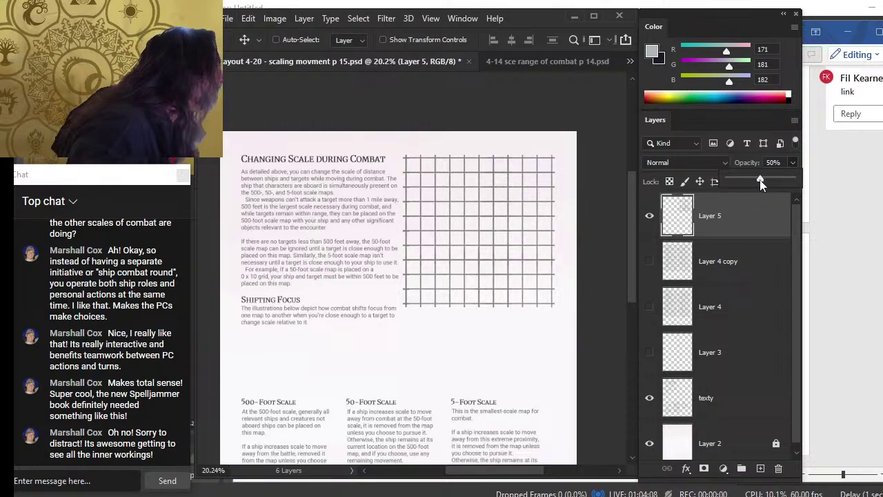
pyautogui.click(759, 232)
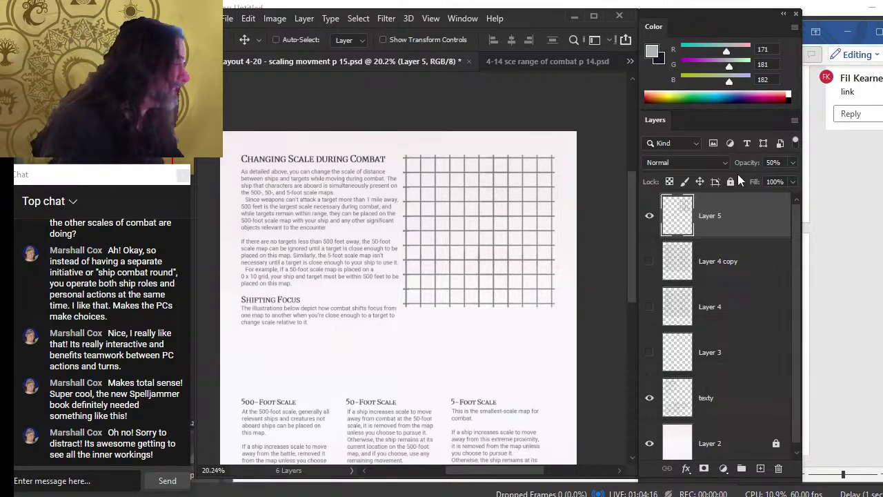
pyautogui.click(793, 163)
pyautogui.moveTo(759, 183); pyautogui.dragTo(748, 181)
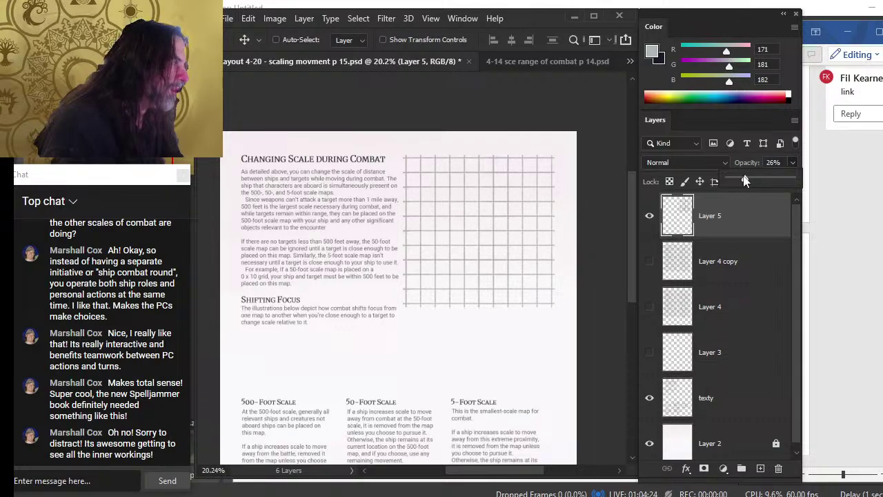
pyautogui.moveTo(744, 181); pyautogui.dragTo(749, 180)
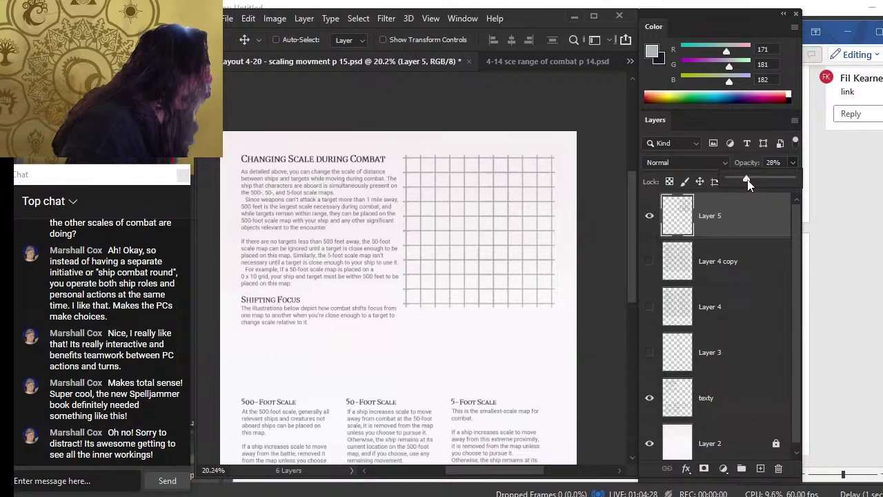
pyautogui.click(603, 219)
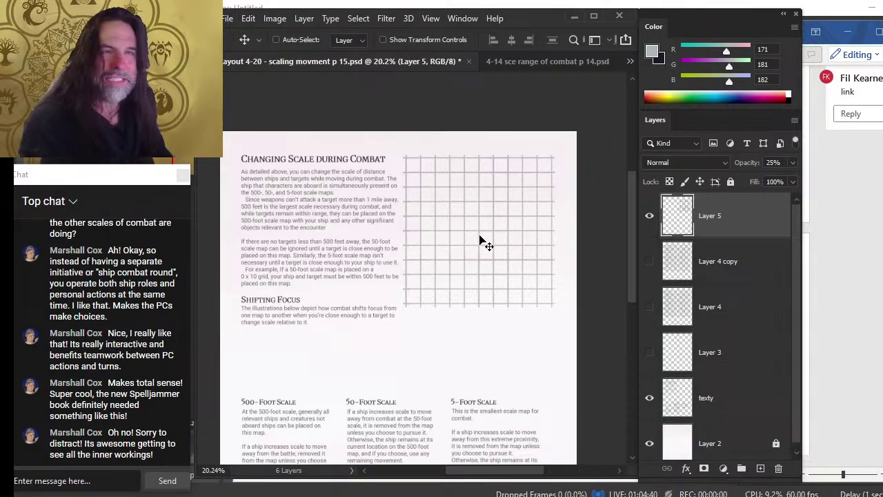
# Step: Zoom and pan to check the faded grid against the page text
pyautogui.hotkey('ctrl', 'space')
pyautogui.moveTo(516, 205); pyautogui.dragTo(487, 254)
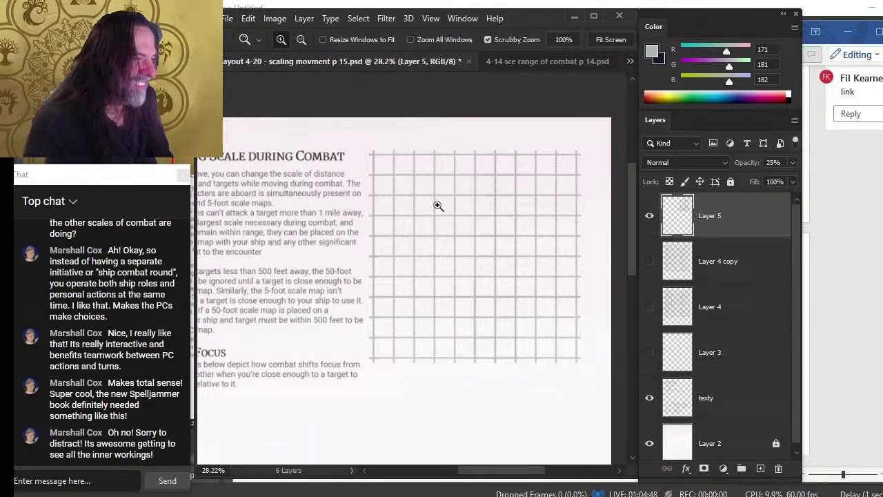
pyautogui.moveTo(374, 257); pyautogui.dragTo(425, 255)
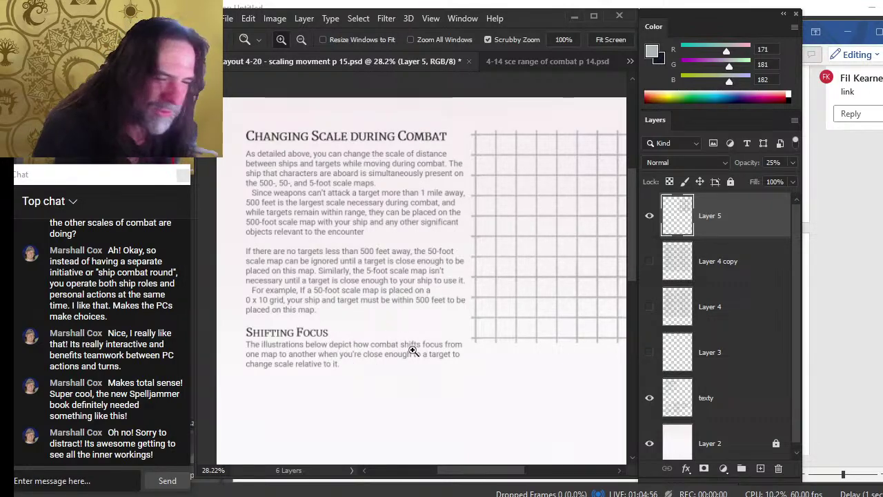
pyautogui.moveTo(443, 257); pyautogui.dragTo(435, 259)
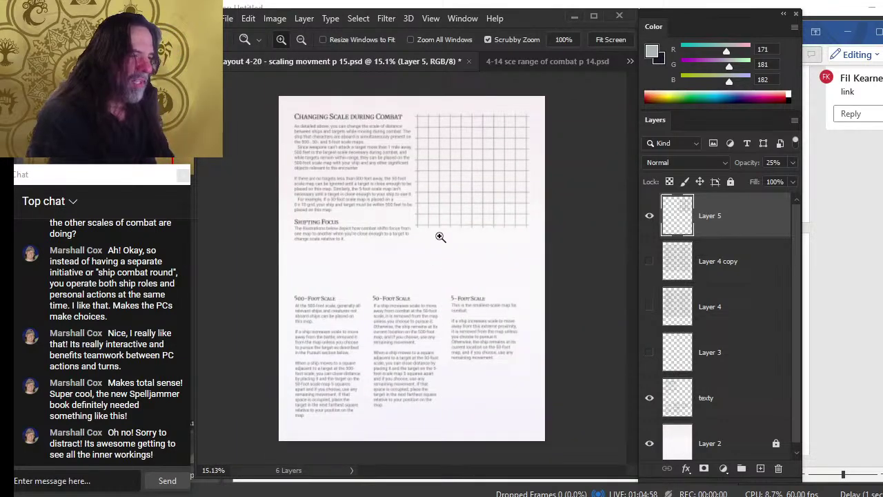
pyautogui.click(227, 18)
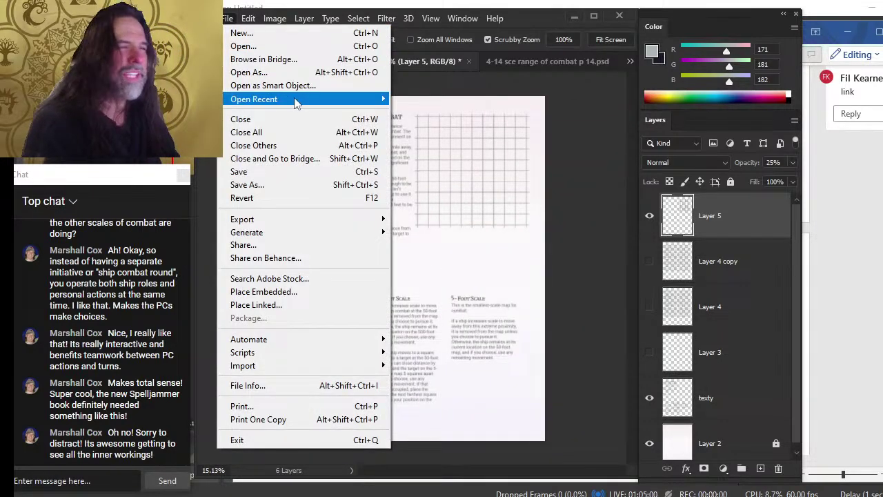
# Step: Open Vessel Tokens.psd from recent files and shift the star moth group right and up on its grid
pyautogui.moveTo(297, 101)
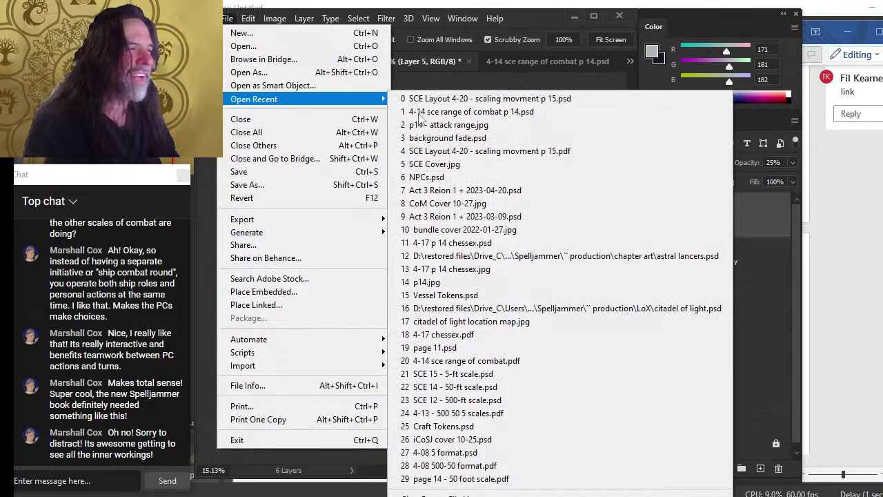
pyautogui.click(478, 296)
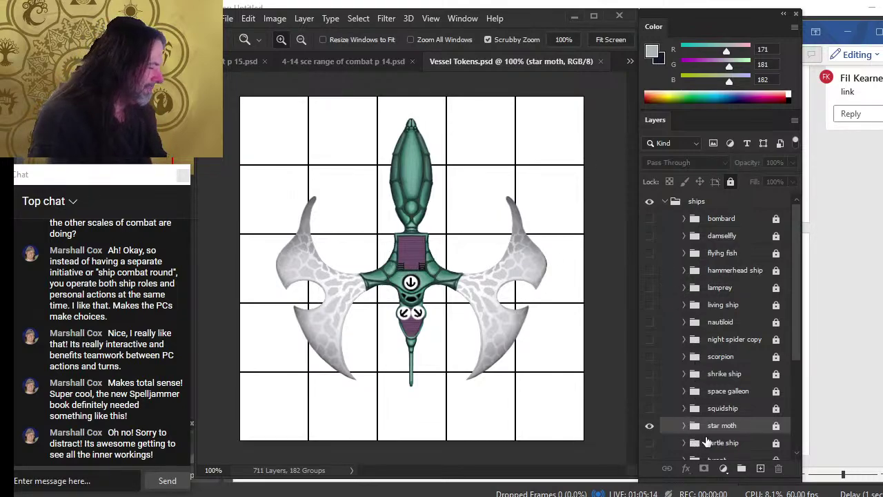
pyautogui.press('v')
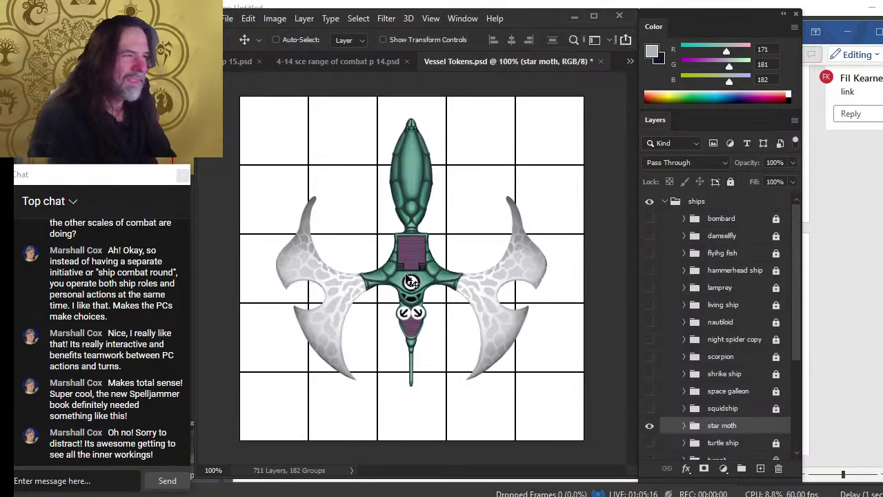
pyautogui.moveTo(465, 290); pyautogui.dragTo(496, 288)
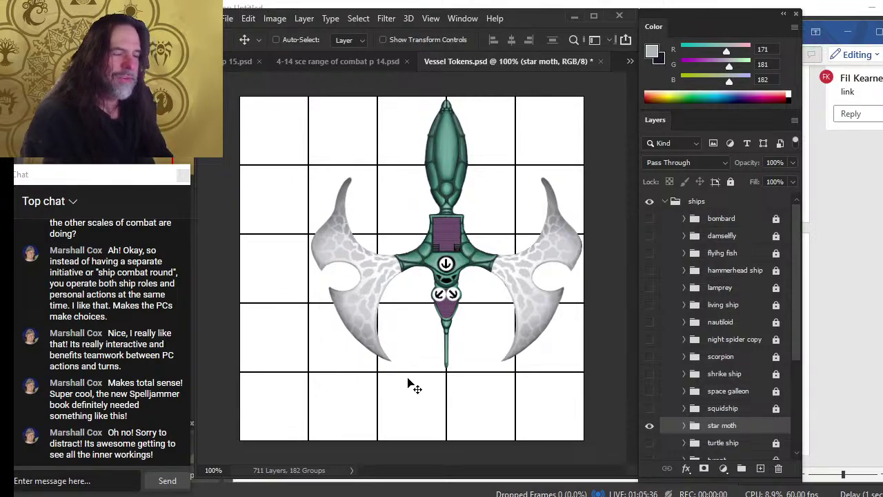
# Step: Zoom in on the star moth's tail and toggle the group's visibility to check its placement
pyautogui.press('z')
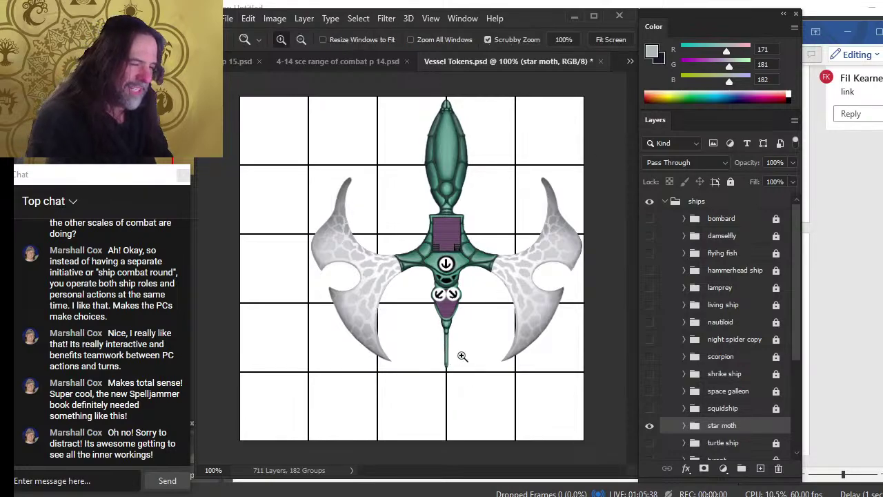
pyautogui.moveTo(462, 357); pyautogui.dragTo(487, 357)
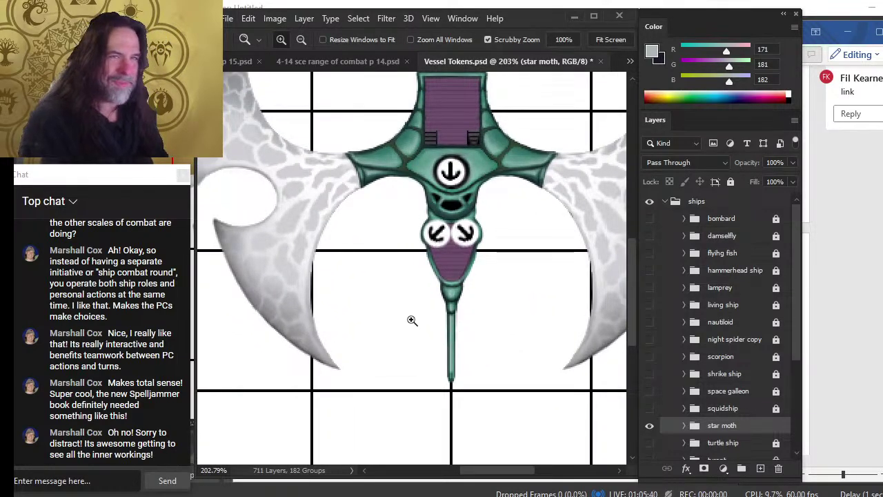
pyautogui.scroll(-3, 460, 292)
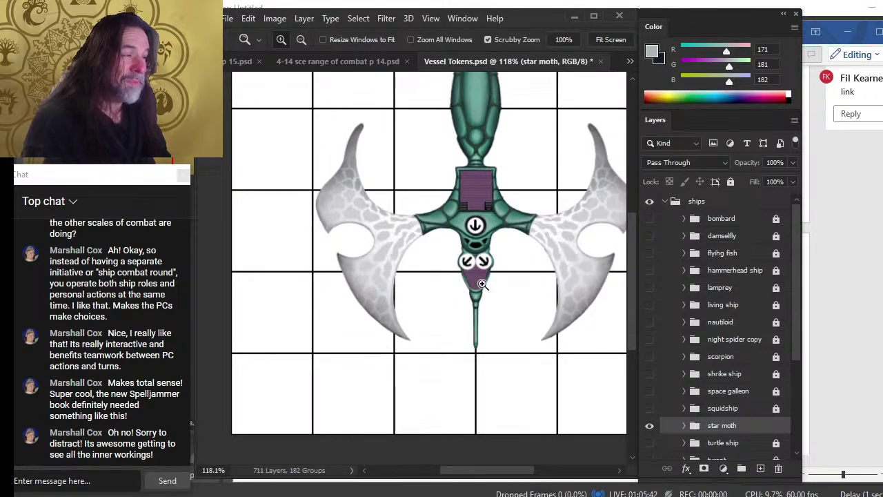
pyautogui.scroll(-2, 467, 285)
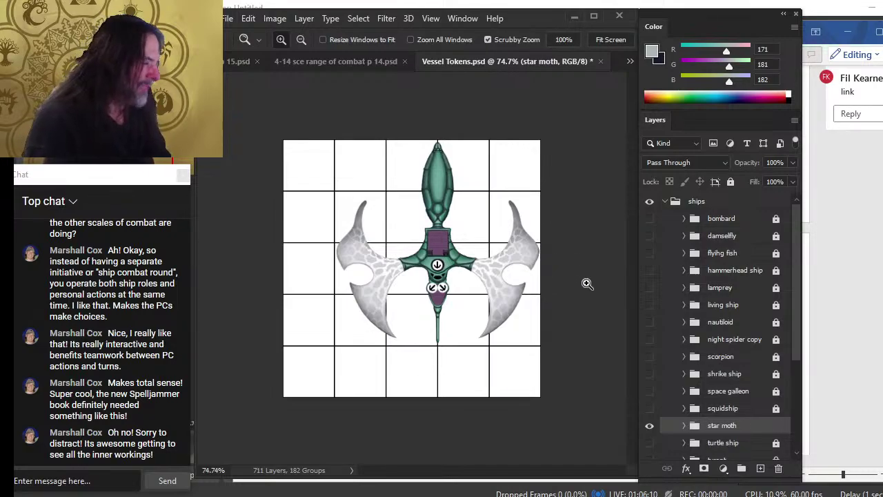
pyautogui.click(649, 426)
pyautogui.click(650, 426)
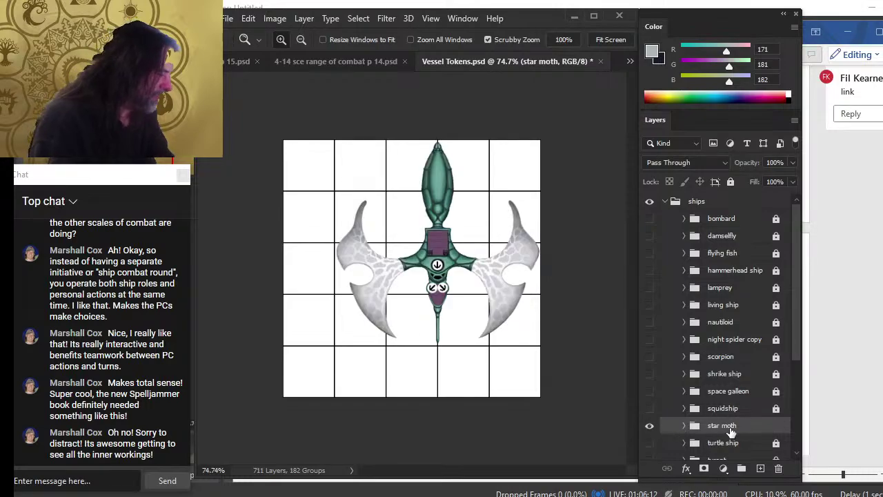
# Step: Duplicate the star moth group into the SCE Layout page 15 document
pyautogui.rightClick(721, 435)
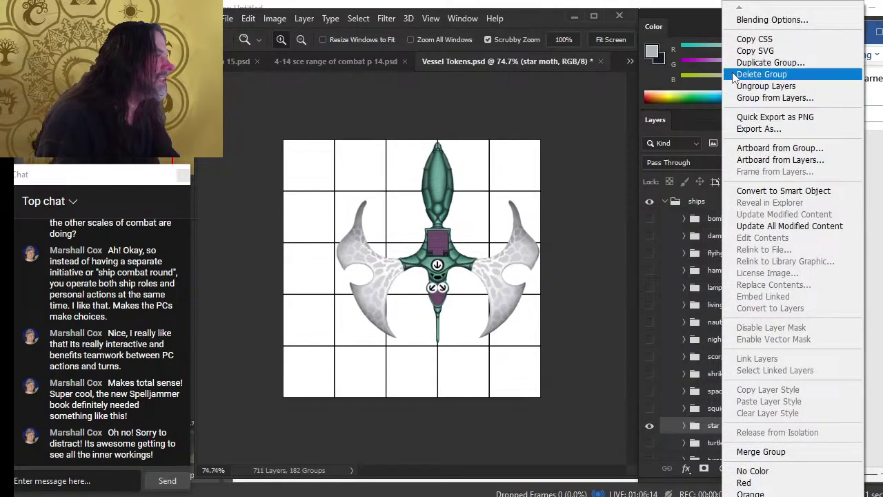
pyautogui.click(759, 63)
pyautogui.click(469, 182)
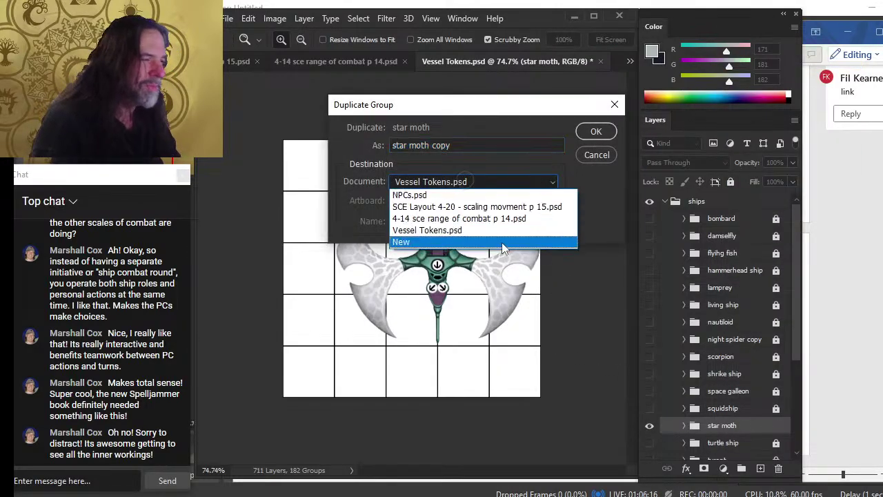
pyautogui.click(507, 206)
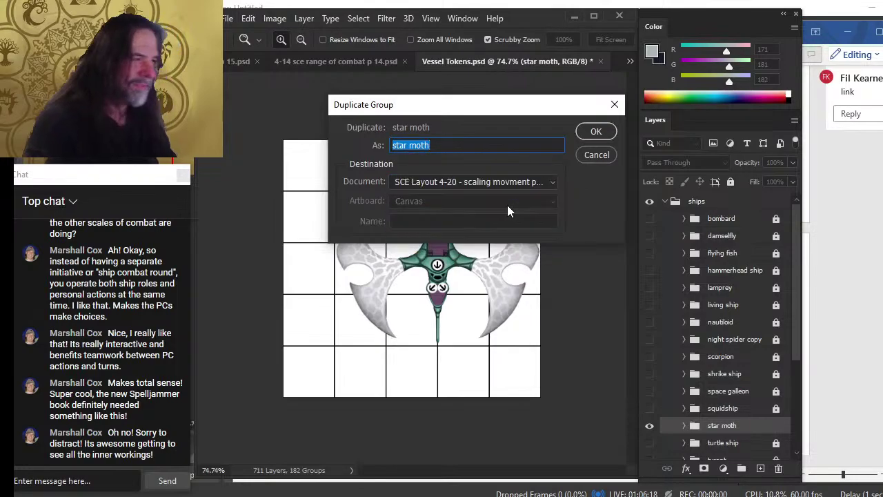
pyautogui.press('Return')
# Step: Close the page 14 document without saving and return to the page 15 layout
pyautogui.click(349, 61)
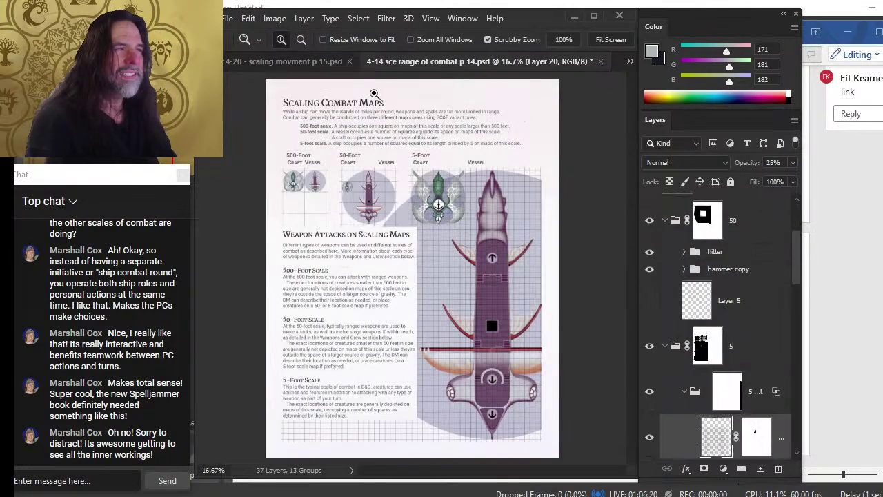
pyautogui.click(601, 60)
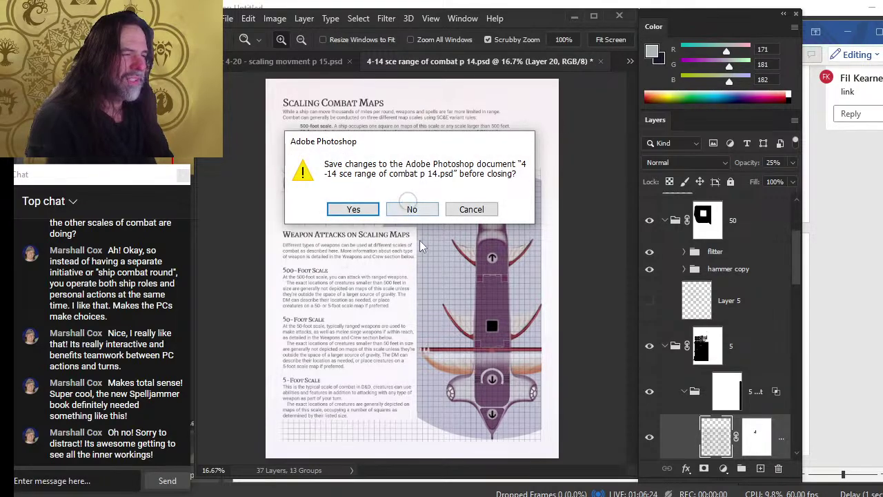
pyautogui.click(410, 209)
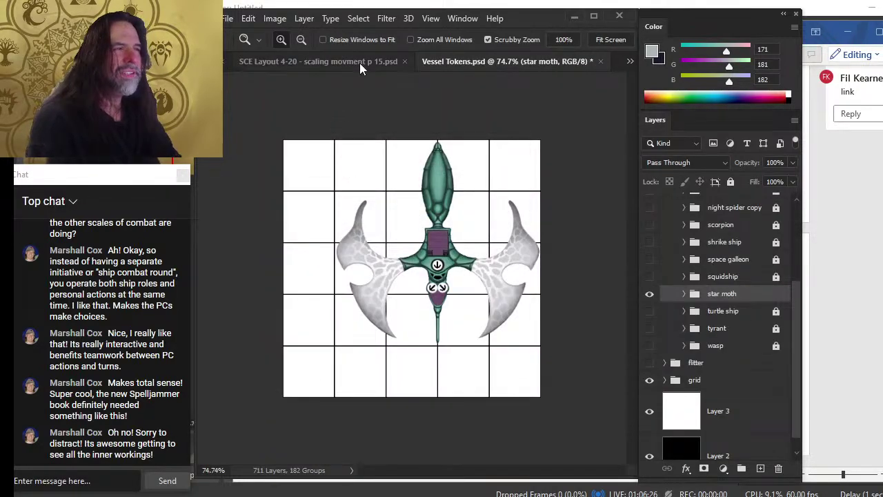
pyautogui.click(360, 64)
# Step: Move the star moth onto the page 15 grid and fine-tune its position
pyautogui.press('v')
pyautogui.moveTo(361, 182); pyautogui.dragTo(509, 220)
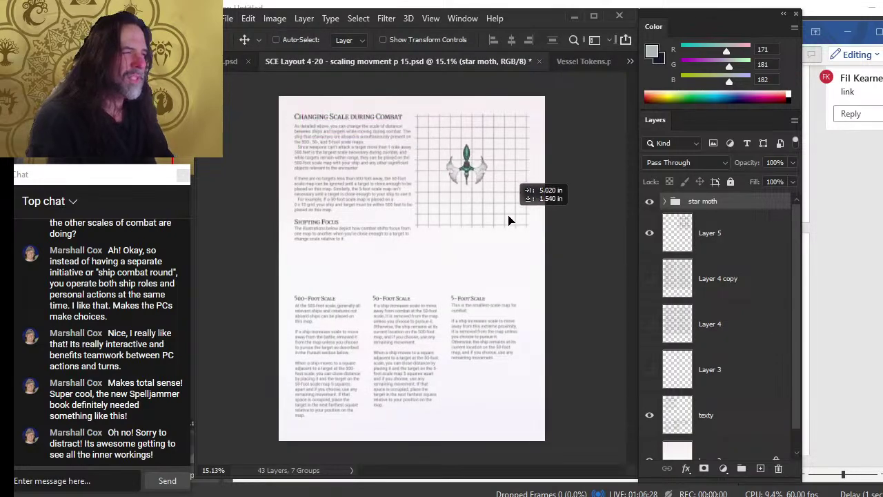
pyautogui.keyDown('ctrl'); pyautogui.click(524, 173); pyautogui.keyUp('ctrl')
pyautogui.moveTo(524, 278); pyautogui.dragTo(511, 206)
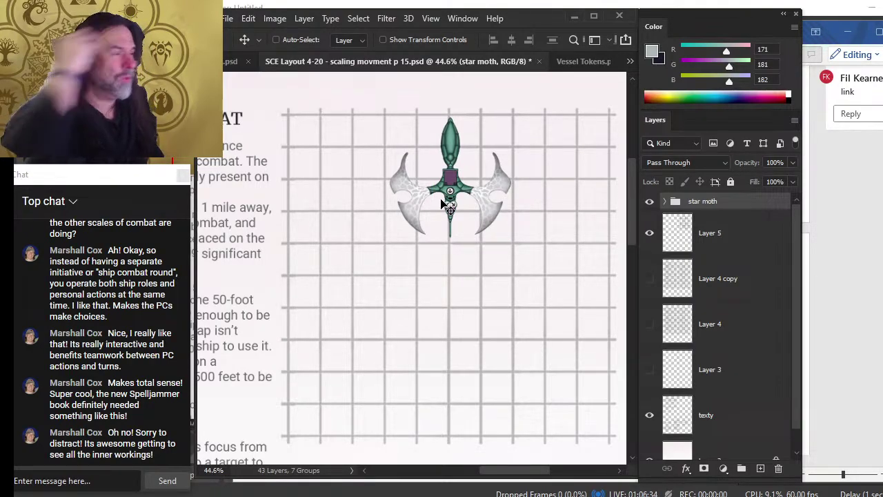
pyautogui.moveTo(502, 184); pyautogui.dragTo(519, 182)
# Step: Free Transform the star moth to about 104% size
pyautogui.rightClick(461, 169)
pyautogui.click(514, 287)
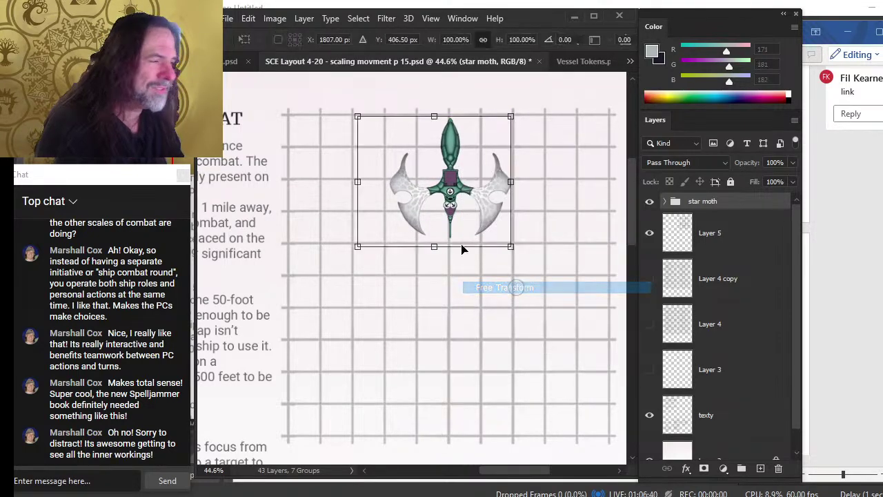
pyautogui.moveTo(434, 246); pyautogui.dragTo(439, 250)
pyautogui.moveTo(439, 246); pyautogui.dragTo(436, 251)
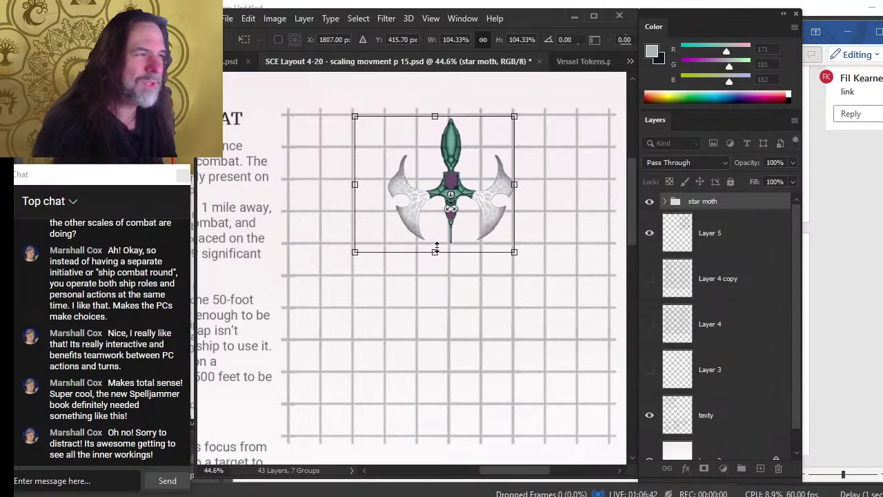
pyautogui.press('Return')
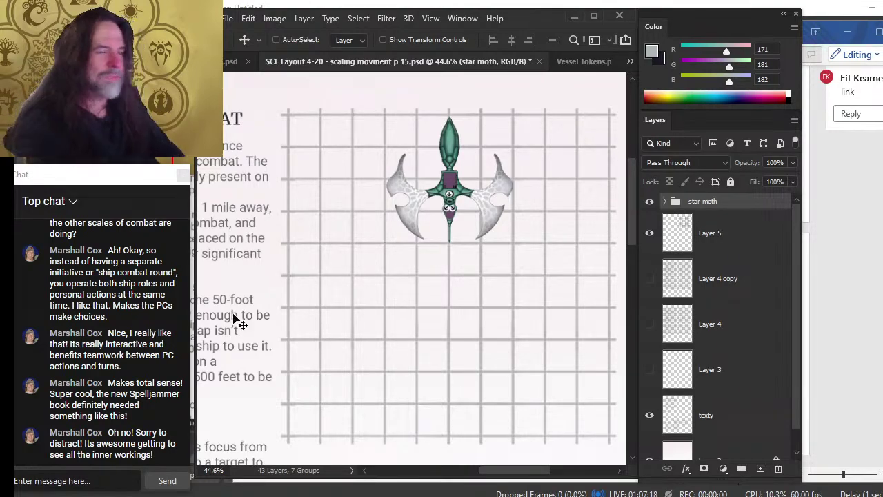
# Step: Nudge the star moth slightly up and left, then zoom out to view the whole grid
pyautogui.press('z')
pyautogui.moveTo(487, 169); pyautogui.dragTo(490, 267)
pyautogui.press('v')
pyautogui.press('z')
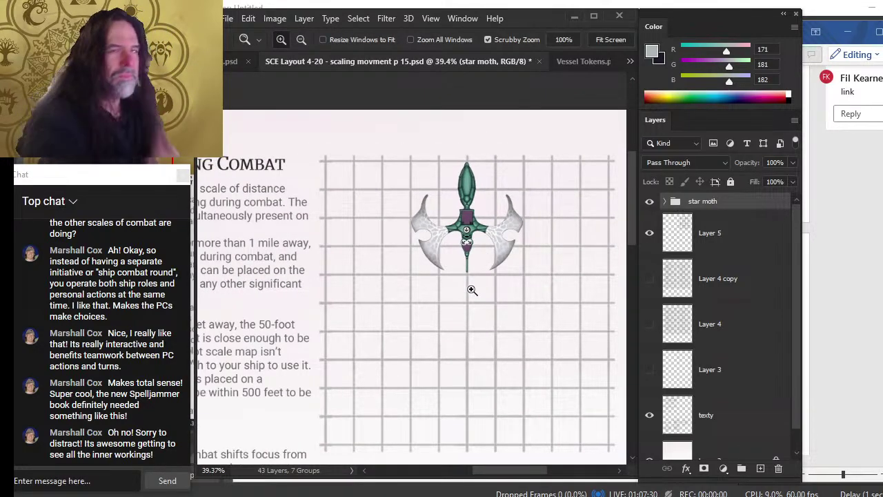
pyautogui.moveTo(545, 316); pyautogui.dragTo(497, 270)
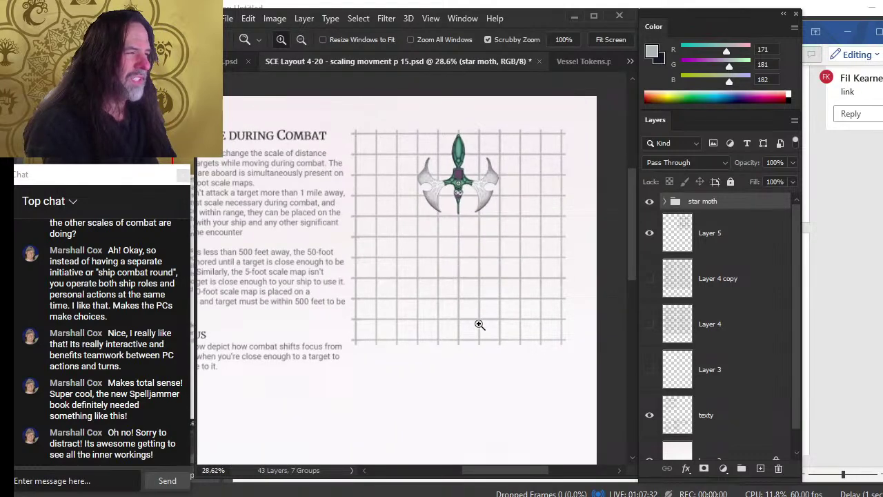
pyautogui.hotkey('alt', 'Tab')
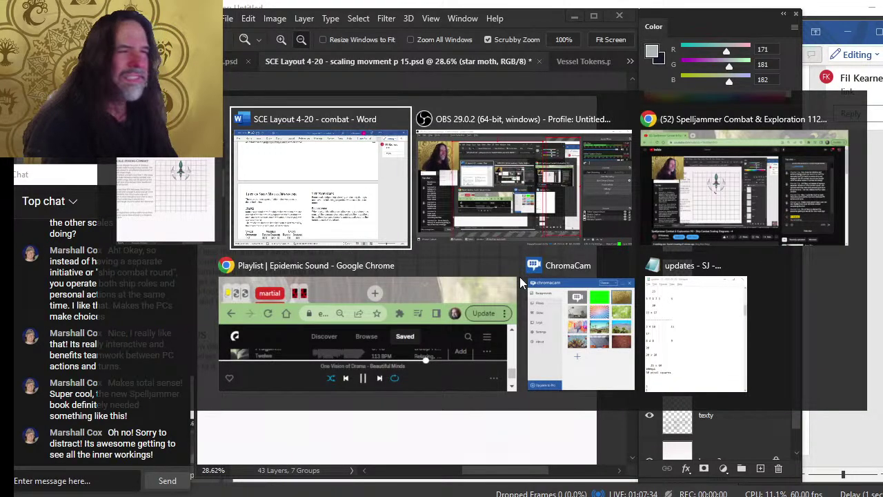
pyautogui.press('Escape')
# Step: In Vessel Tokens, select and show the hammerhead ship group and hide the star moth
pyautogui.click(581, 61)
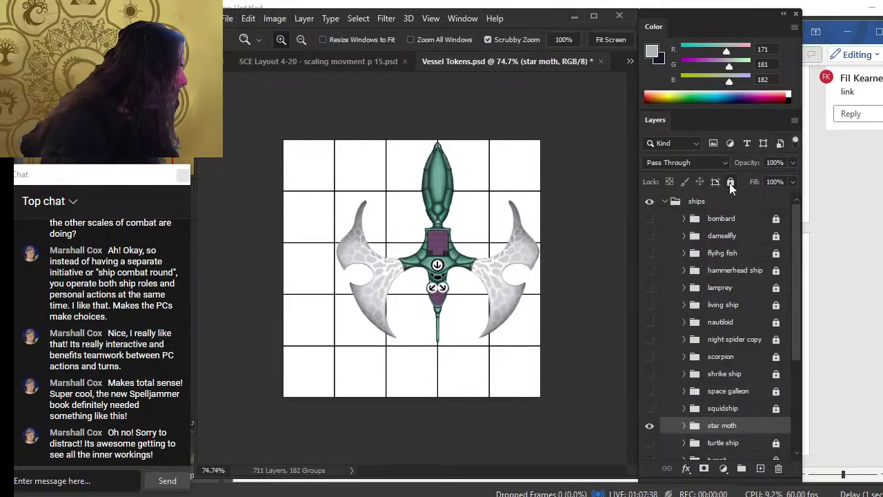
pyautogui.click(738, 271)
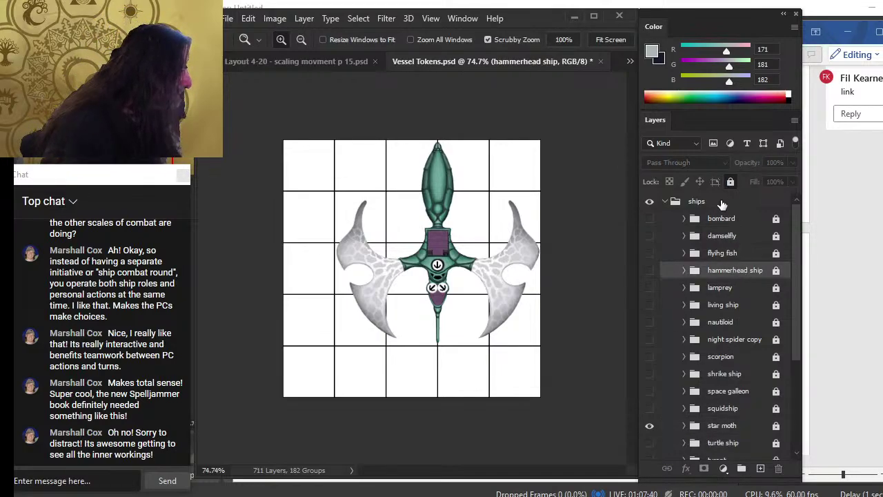
pyautogui.click(650, 271)
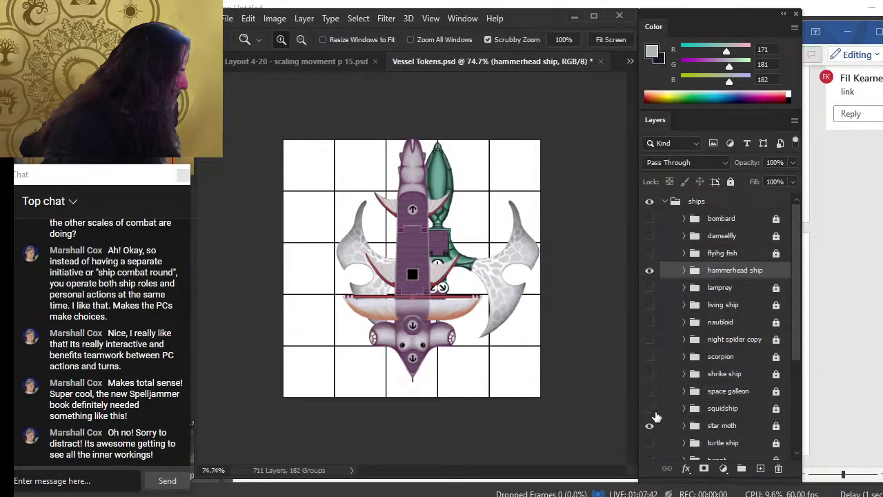
pyautogui.click(649, 425)
# Step: Duplicate the hammerhead group into SCE Layout 4-20 p 15 and place it beside the grid
pyautogui.rightClick(735, 278)
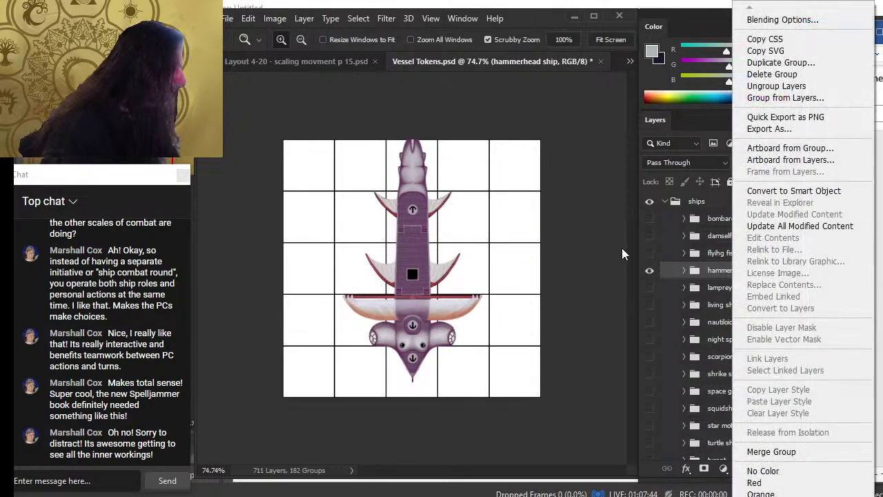
pyautogui.click(807, 63)
pyautogui.press('Return')
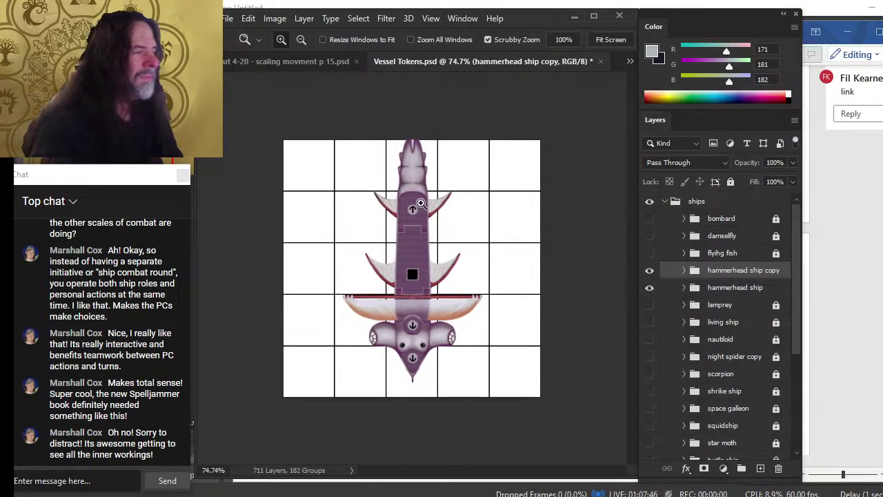
pyautogui.hotkey('ctrl', 'z')
pyautogui.rightClick(732, 277)
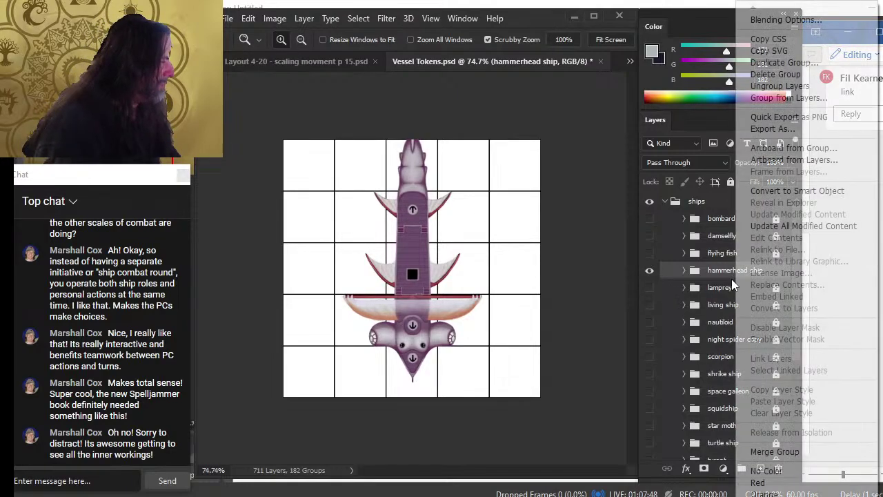
pyautogui.click(830, 62)
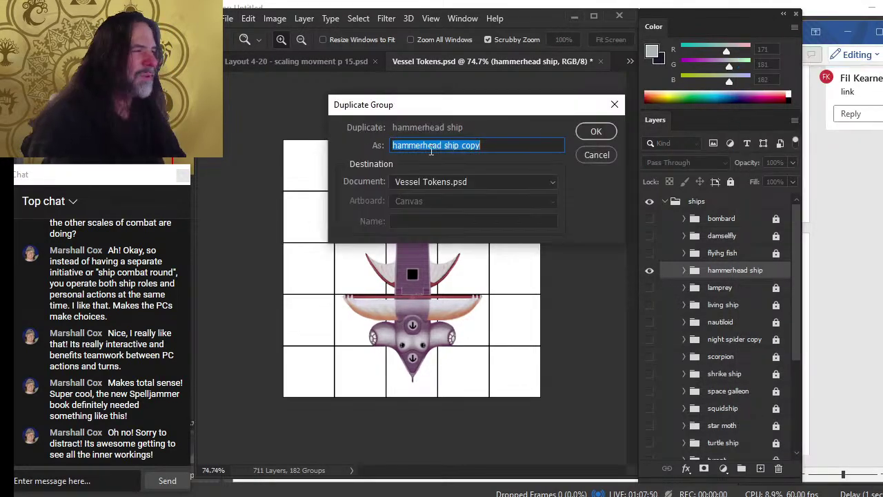
pyautogui.click(484, 181)
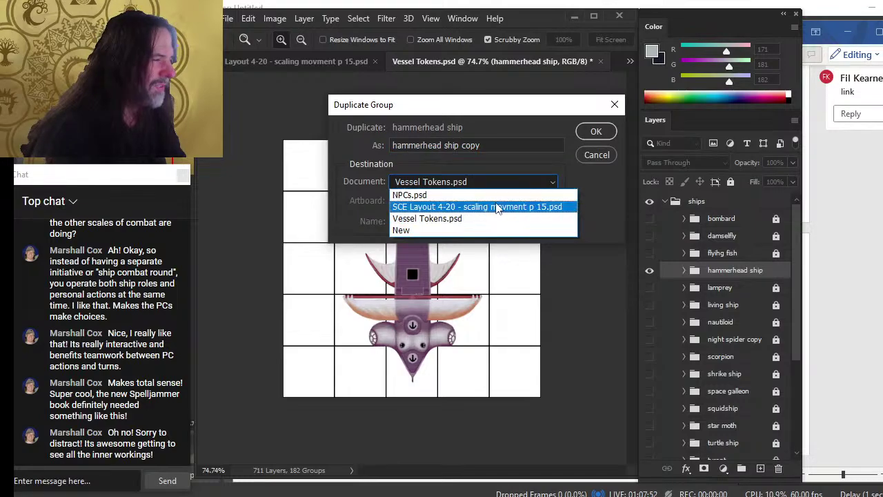
pyautogui.click(485, 205)
pyautogui.click(595, 132)
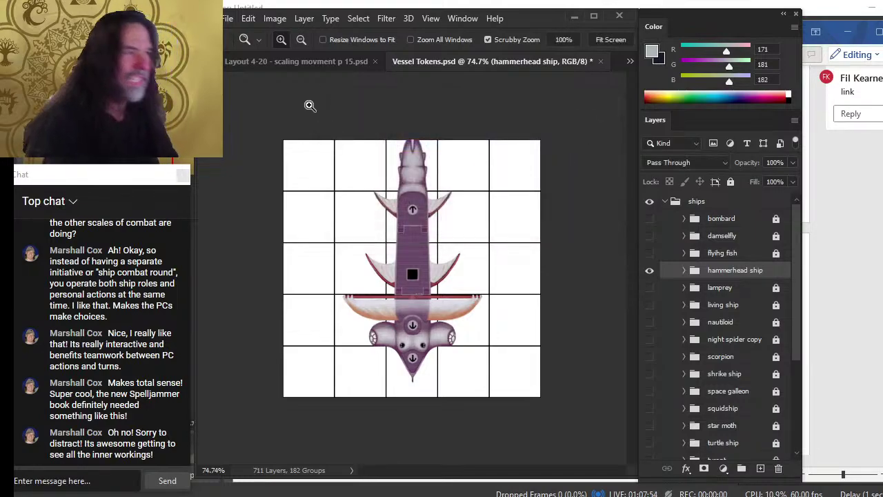
pyautogui.click(324, 62)
pyautogui.moveTo(396, 221)
pyautogui.mouseDown()
pyautogui.moveTo(502, 359)
pyautogui.moveTo(454, 320)
pyautogui.mouseUp()
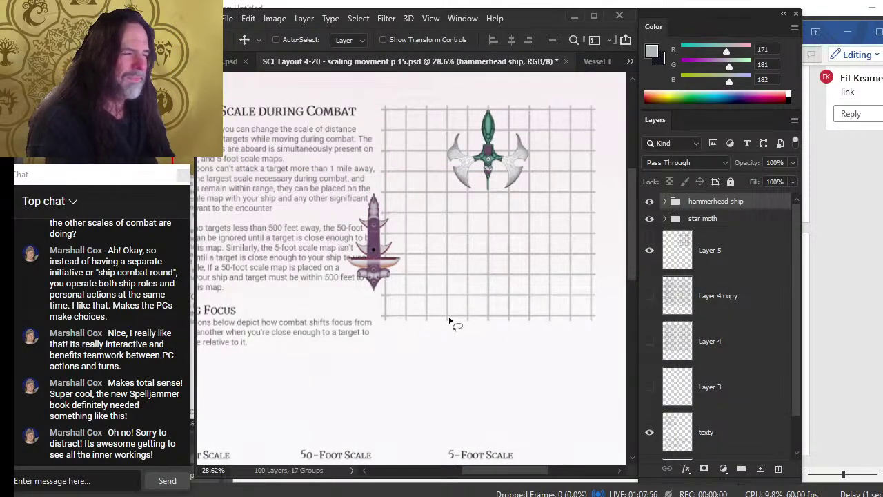
# Step: Flip the hammerhead ship vertically with Free Transform
pyautogui.rightClick(449, 321)
pyautogui.click(500, 371)
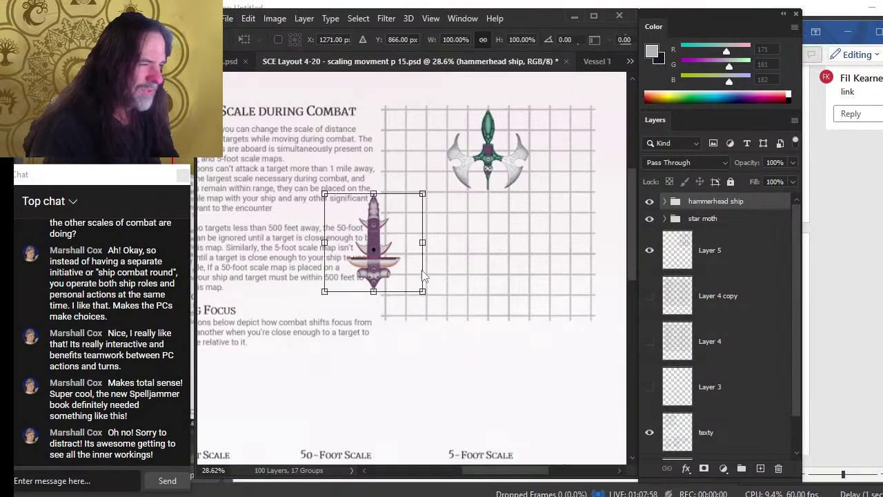
pyautogui.rightClick(423, 271)
pyautogui.click(473, 261)
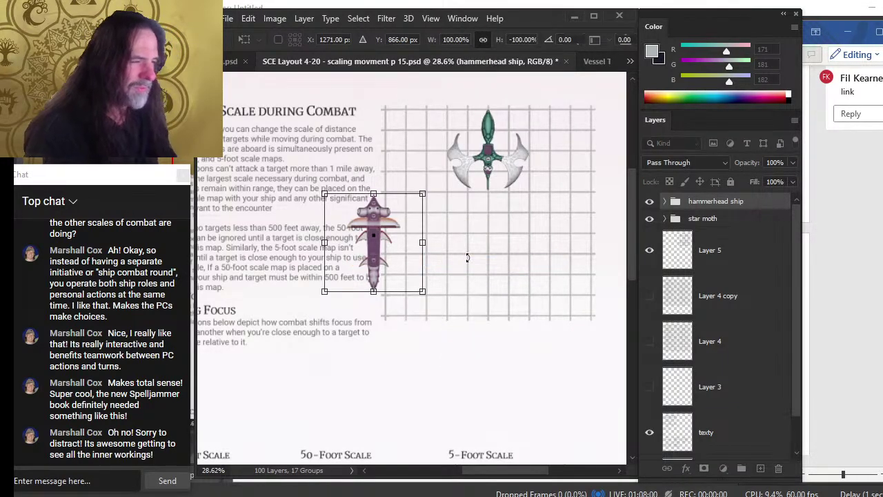
pyautogui.press('Return')
# Step: Centre the hammerhead below the star moth and scale it to about 104.5%
pyautogui.press('v')
pyautogui.moveTo(524, 249); pyautogui.dragTo(617, 276)
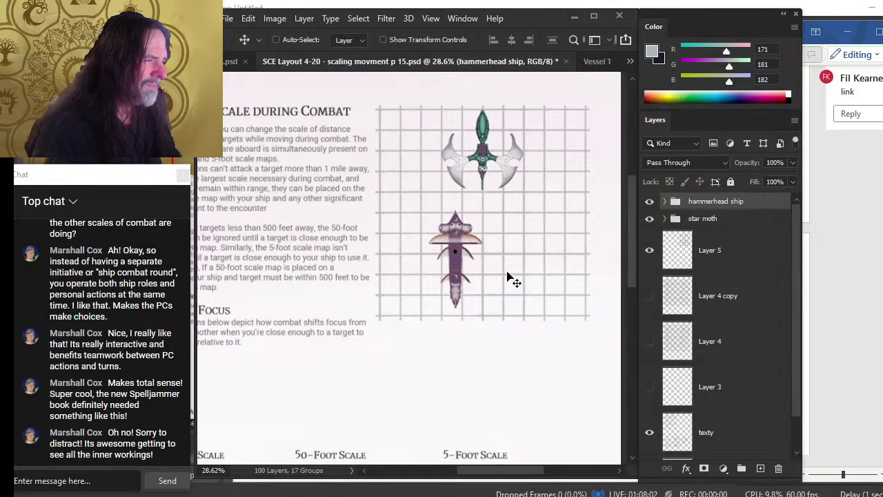
pyautogui.moveTo(508, 278)
pyautogui.mouseDown()
pyautogui.moveTo(539, 310)
pyautogui.moveTo(532, 280)
pyautogui.mouseUp()
pyautogui.rightClick(472, 229)
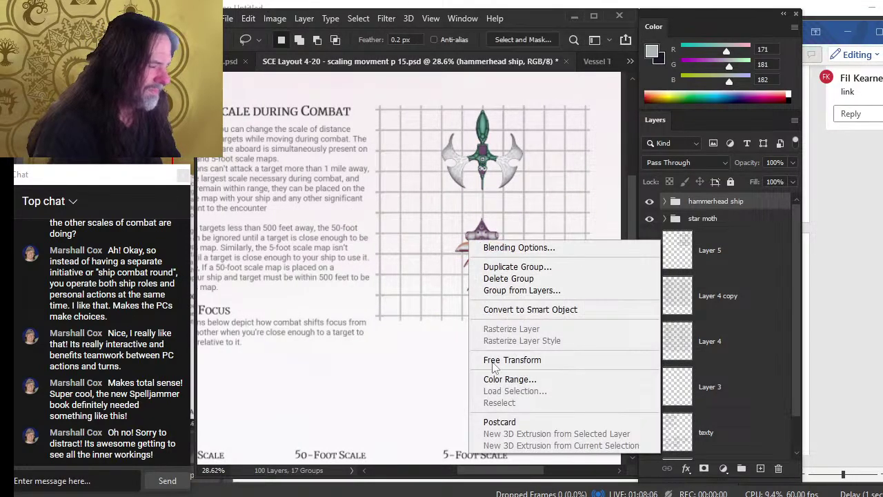
pyautogui.click(514, 359)
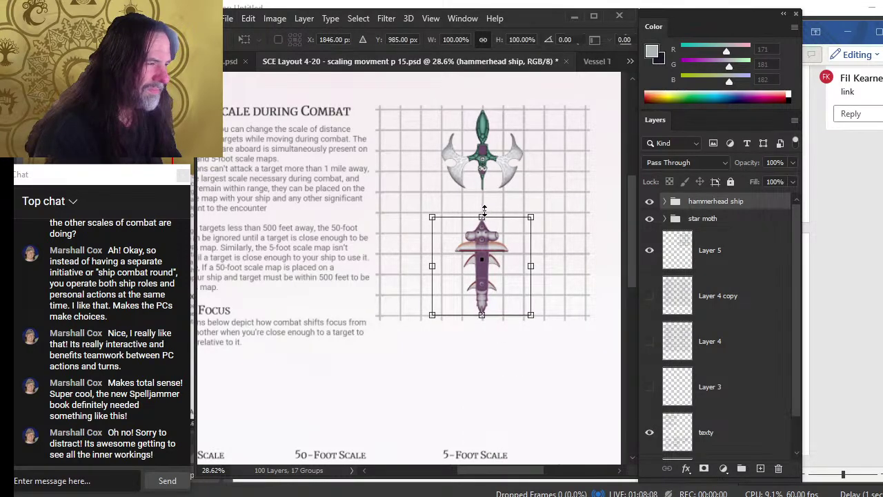
pyautogui.moveTo(484, 209); pyautogui.dragTo(483, 213)
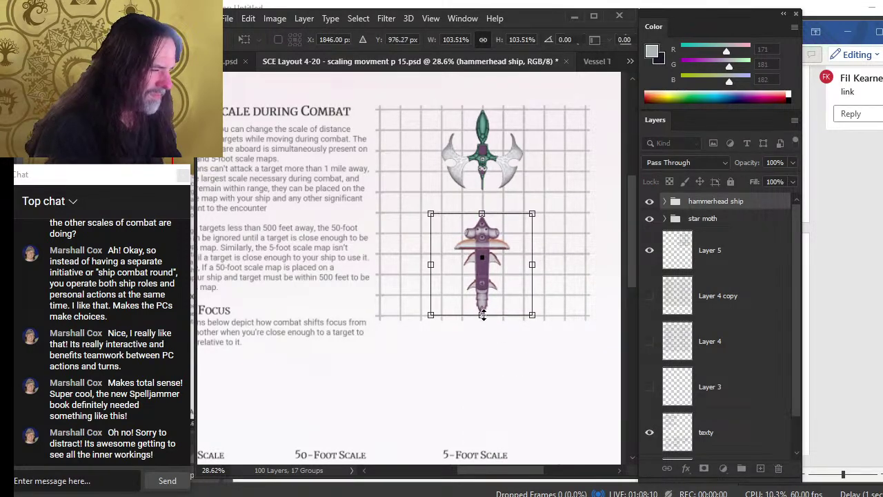
pyautogui.moveTo(482, 314); pyautogui.dragTo(481, 316)
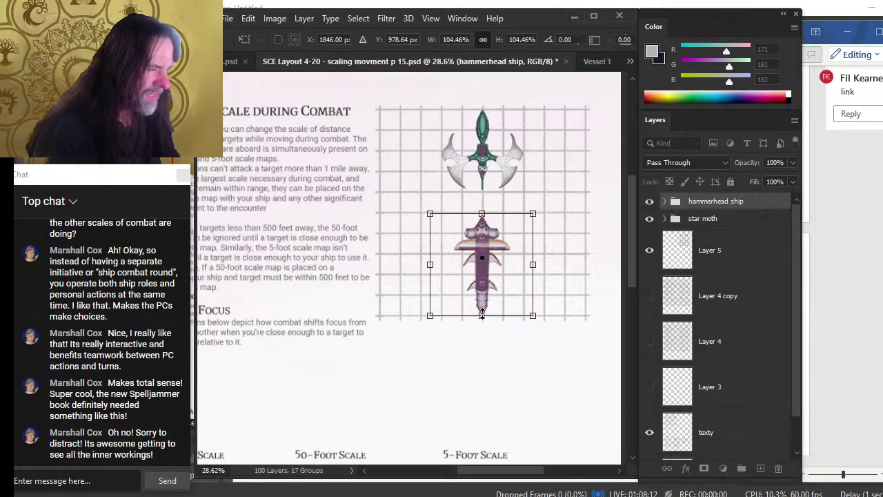
pyautogui.press('Return')
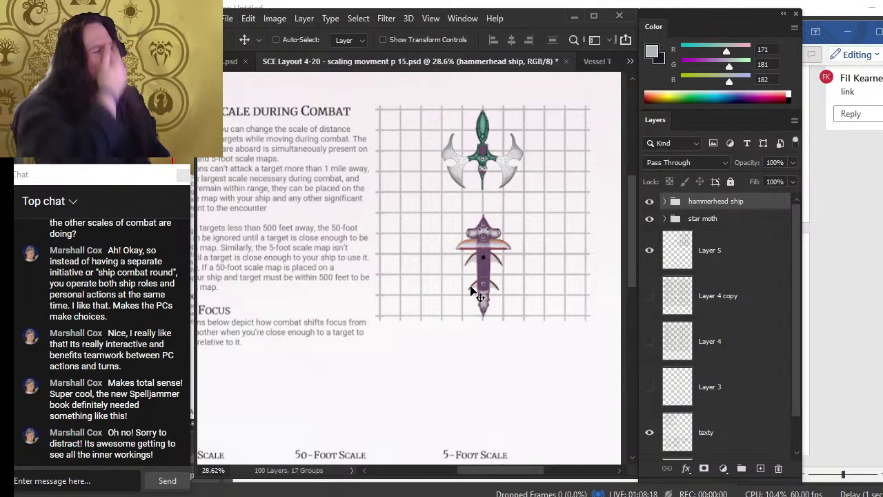
# Step: Go back to the Vessel Tokens document
pyautogui.hotkey('alt', 'Tab')
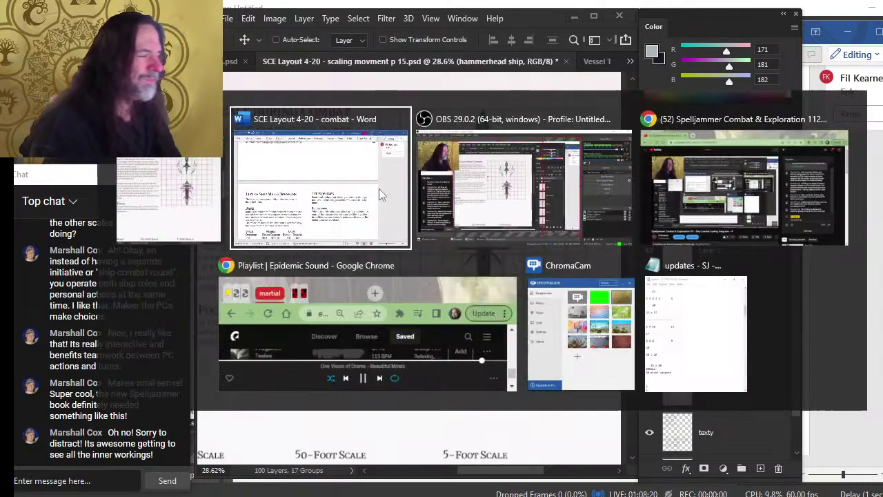
pyautogui.hotkey('alt', 'Tab')
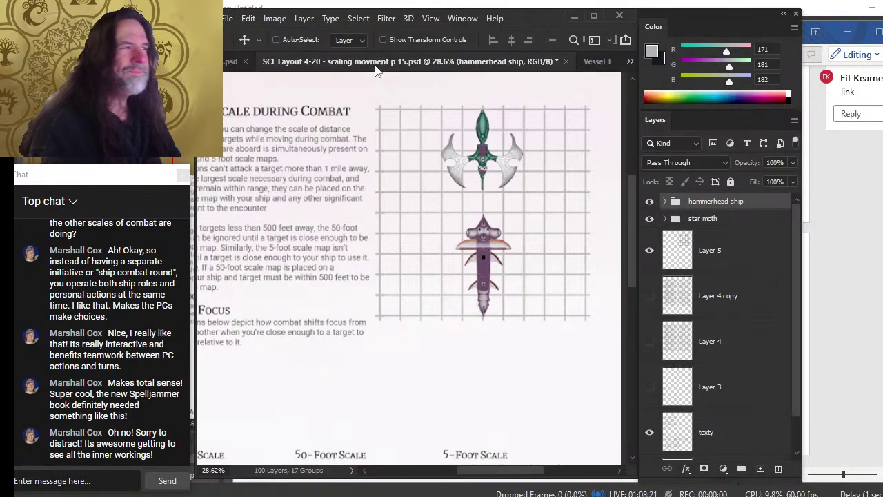
pyautogui.click(590, 64)
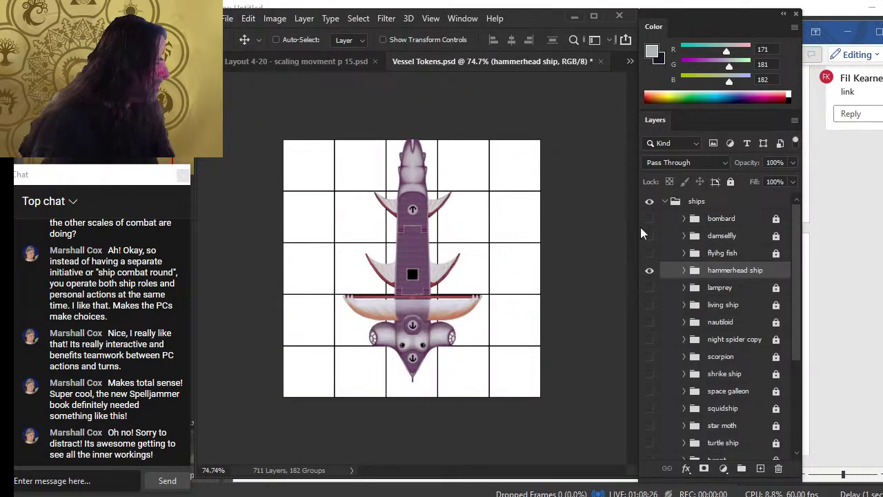
# Step: Open Craft Tokens.psd from recent files and zoom in on the Spiderlkng spider token
pyautogui.click(227, 18)
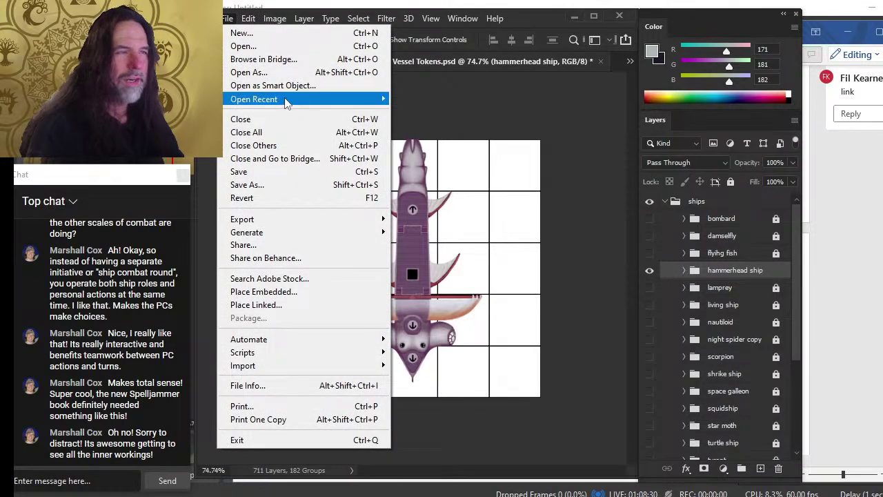
pyautogui.moveTo(286, 102)
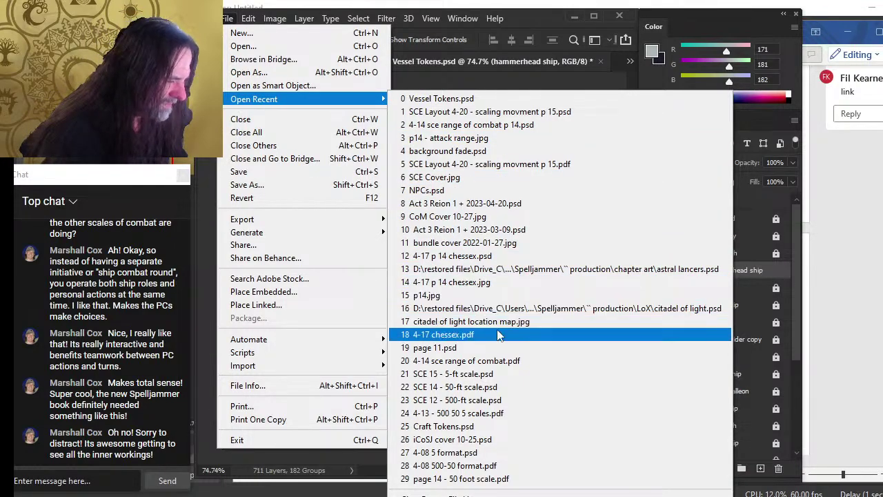
pyautogui.click(499, 426)
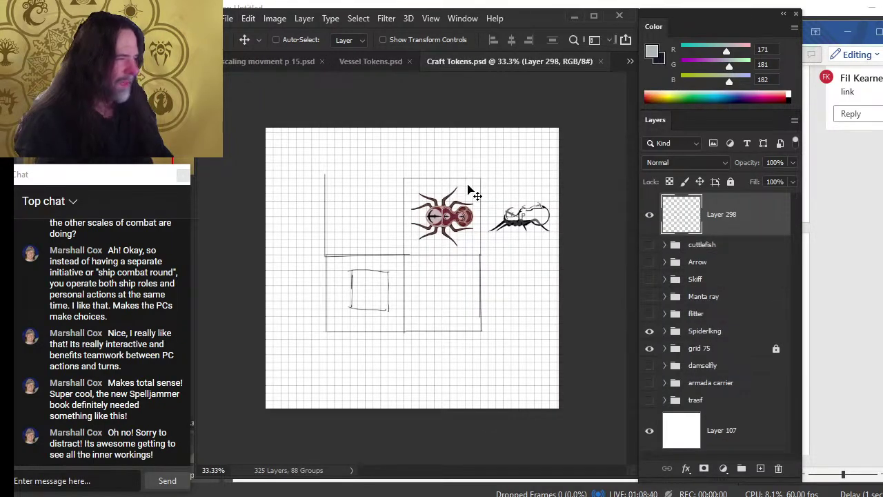
pyautogui.press('z')
pyautogui.moveTo(427, 216); pyautogui.dragTo(491, 222)
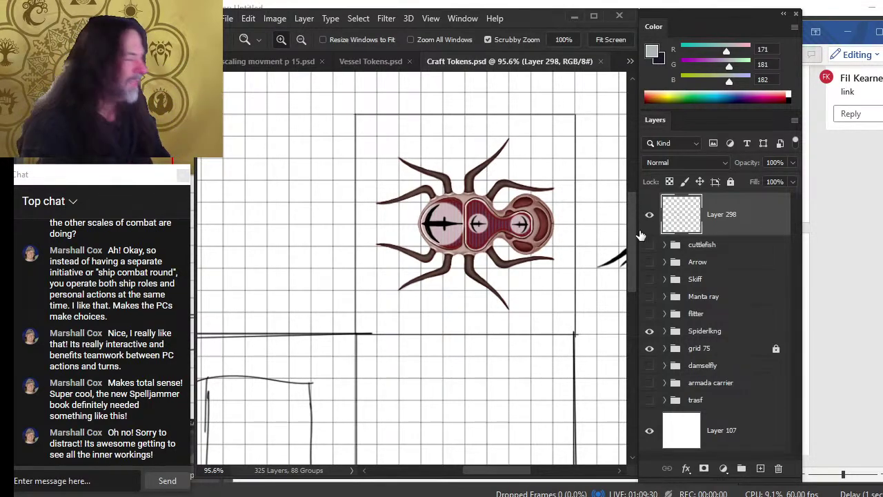
# Step: Duplicate the Spiderlkng group into the SCE Layout page 15 document
pyautogui.moveTo(540, 303); pyautogui.dragTo(510, 281)
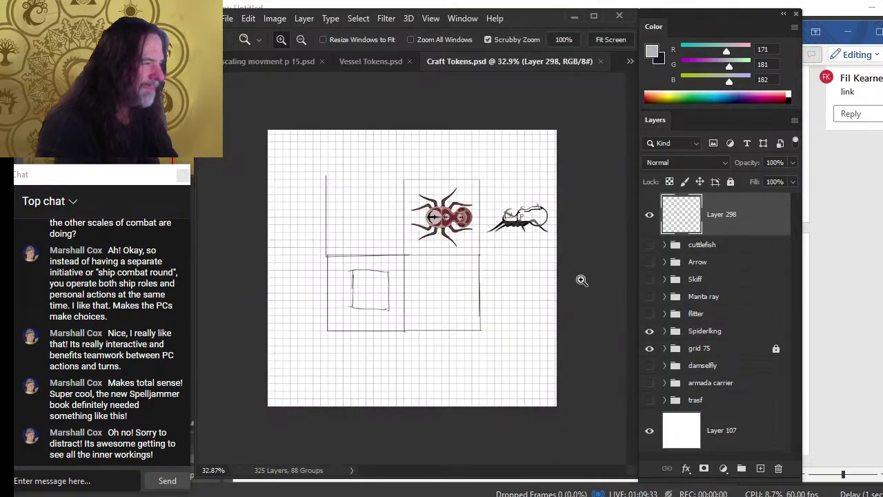
pyautogui.rightClick(709, 332)
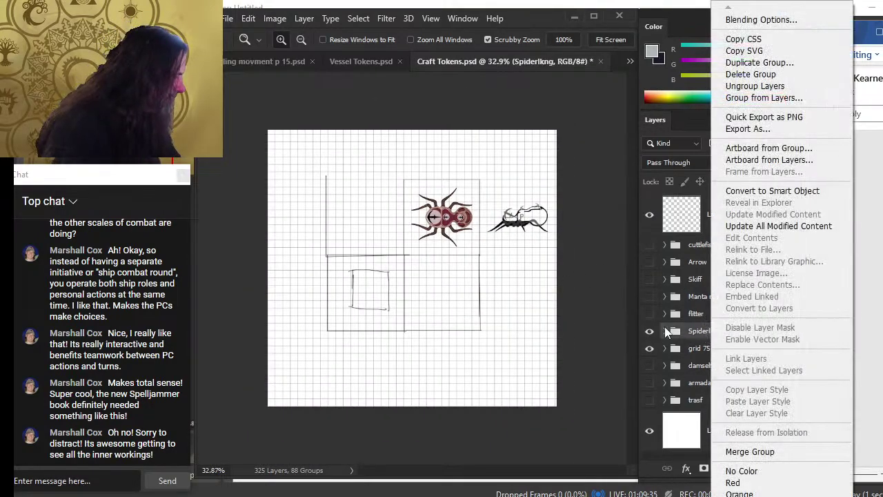
pyautogui.click(797, 65)
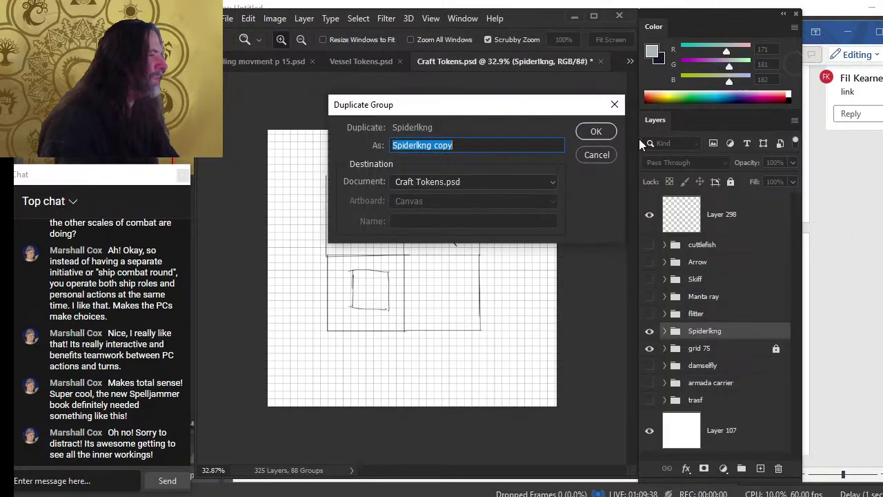
pyautogui.click(519, 179)
pyautogui.click(505, 207)
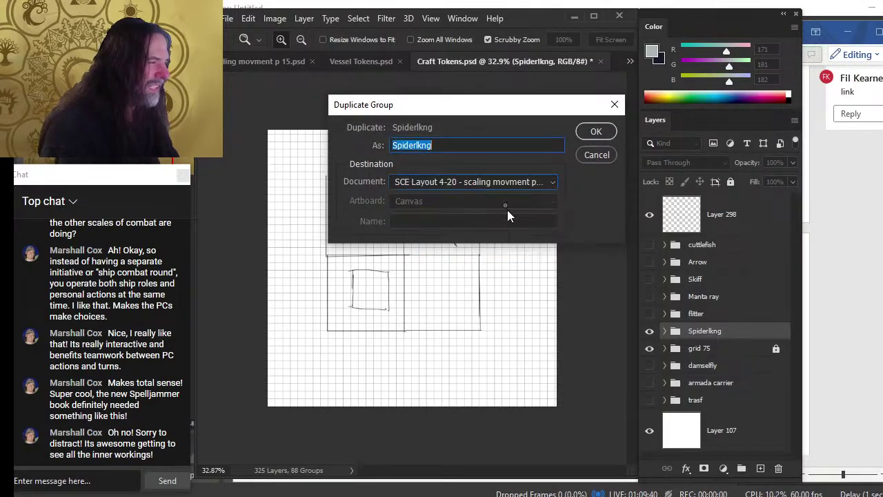
pyautogui.press('Return')
# Step: In the page 15 layout, move the spider and insect onto the grid
pyautogui.click(363, 64)
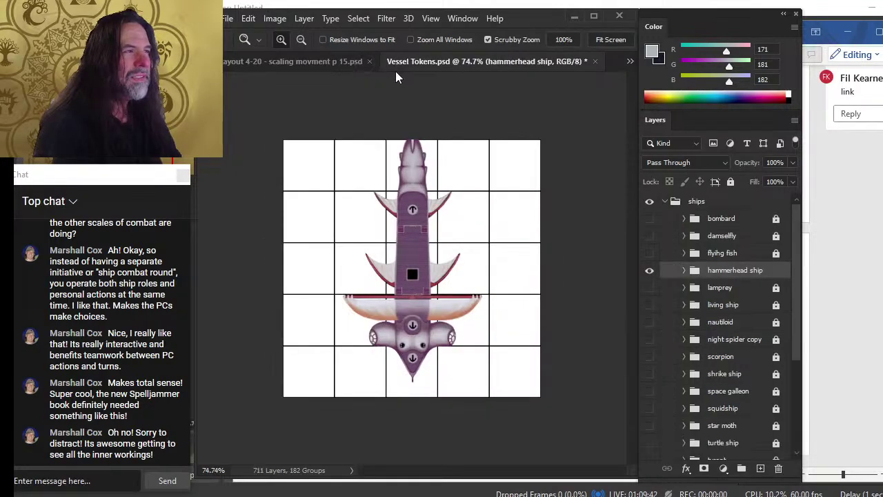
pyautogui.click(273, 63)
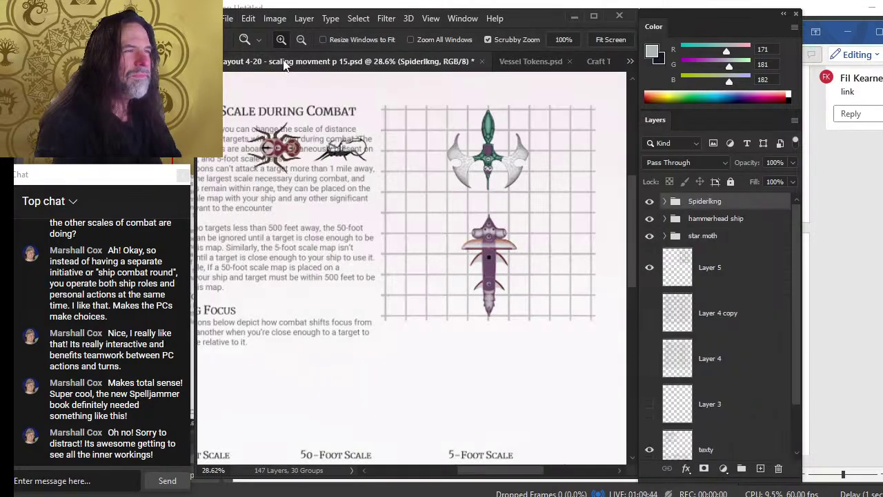
pyautogui.press('v')
pyautogui.moveTo(280, 149)
pyautogui.mouseDown()
pyautogui.moveTo(407, 208)
pyautogui.moveTo(342, 227)
pyautogui.mouseUp()
# Step: Merge the spider group into one layer and erase the small insect beside it
pyautogui.press('e')
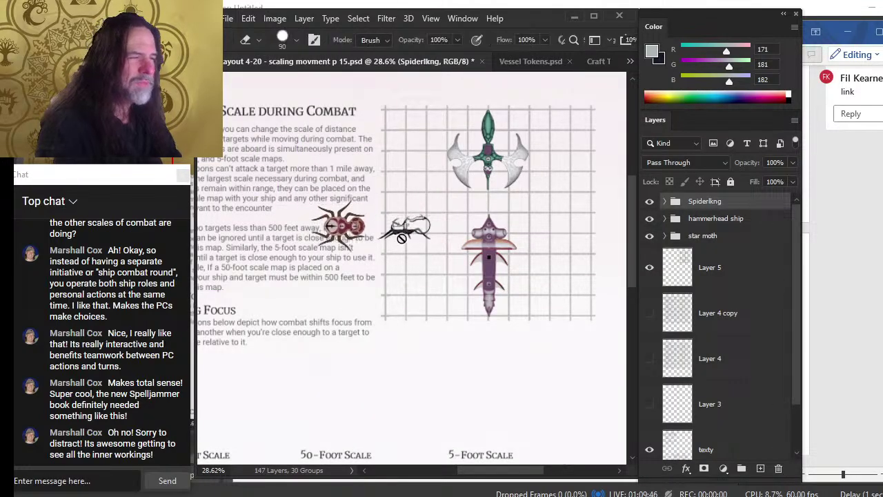
pyautogui.rightClick(734, 205)
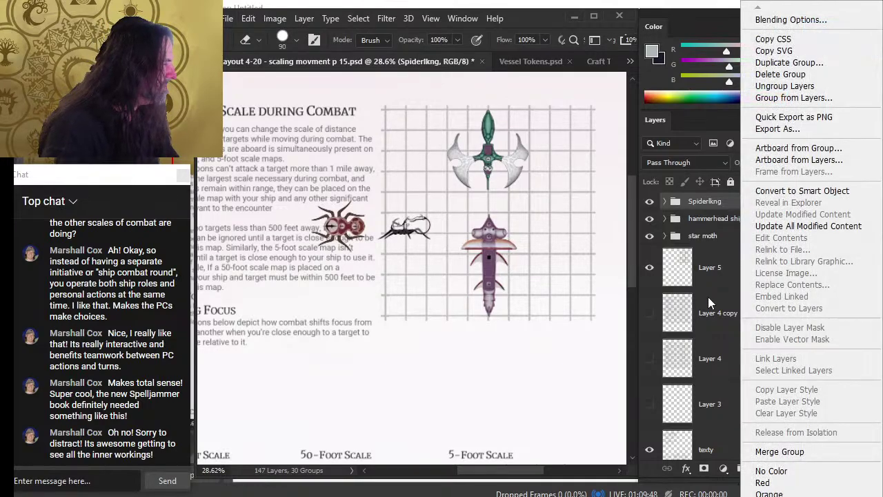
pyautogui.click(811, 452)
pyautogui.press(']')
pyautogui.moveTo(394, 225); pyautogui.dragTo(391, 203)
# Step: Move the spider beside the ship and shrink it to about half size
pyautogui.press('v')
pyautogui.moveTo(433, 277)
pyautogui.mouseDown()
pyautogui.moveTo(493, 249)
pyautogui.moveTo(466, 303)
pyautogui.mouseUp()
pyautogui.rightClick(465, 303)
pyautogui.click(508, 366)
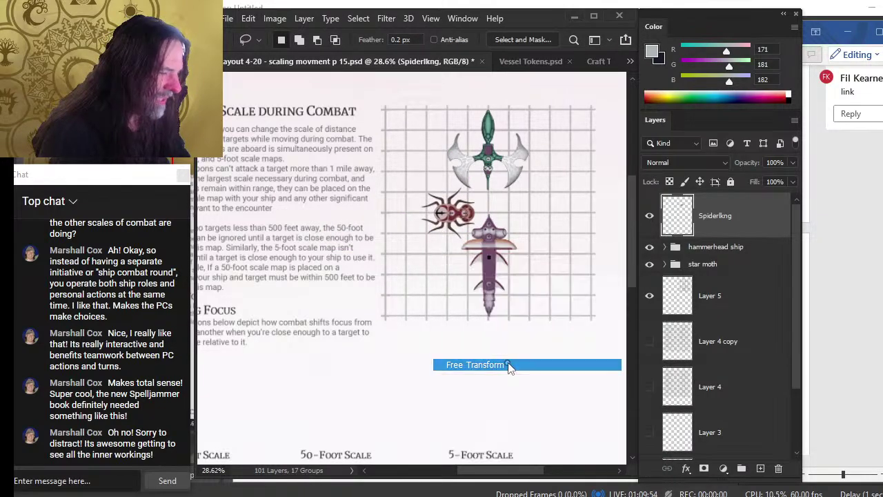
pyautogui.moveTo(486, 187); pyautogui.dragTo(455, 213)
pyautogui.press('Return')
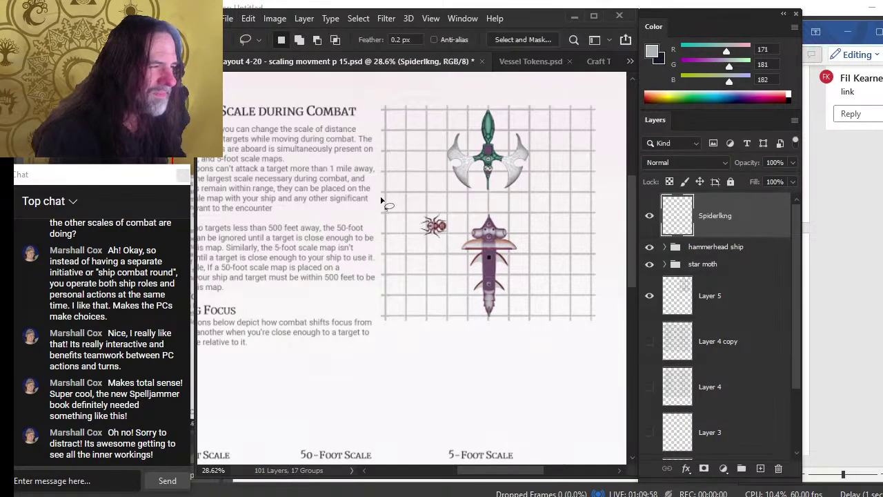
# Step: Shrink the spider further to about 79% and rotate it a quarter turn
pyautogui.press('e')
pyautogui.press('z')
pyautogui.moveTo(471, 214); pyautogui.dragTo(514, 235)
pyautogui.press('l')
pyautogui.rightClick(499, 240)
pyautogui.click(576, 359)
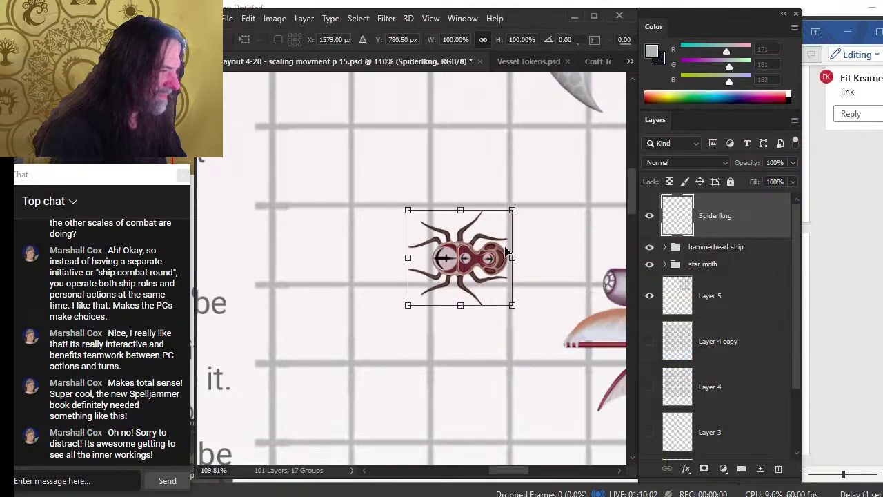
pyautogui.moveTo(512, 302)
pyautogui.mouseDown()
pyautogui.moveTo(492, 282)
pyautogui.moveTo(502, 296)
pyautogui.mouseUp()
pyautogui.moveTo(477, 266); pyautogui.dragTo(481, 260)
pyautogui.moveTo(576, 247); pyautogui.dragTo(529, 185)
pyautogui.press('Return')
# Step: Rotate the spider again so it faces upright
pyautogui.press('l')
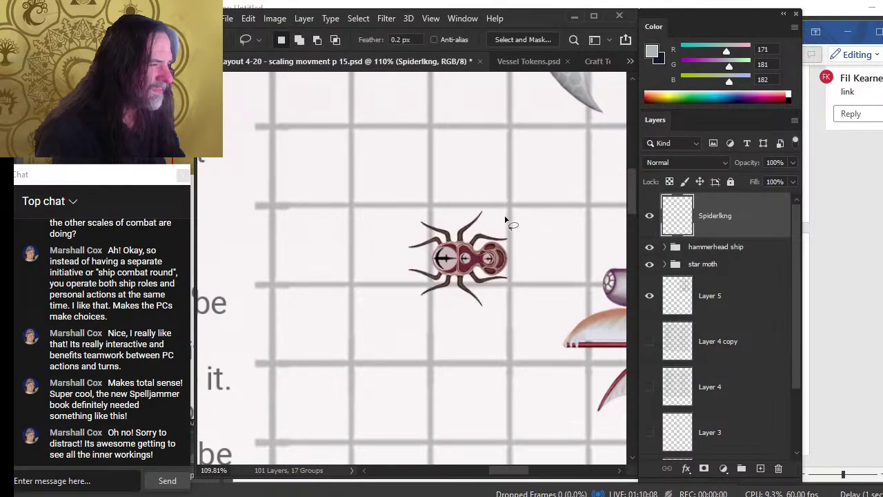
pyautogui.press('r')
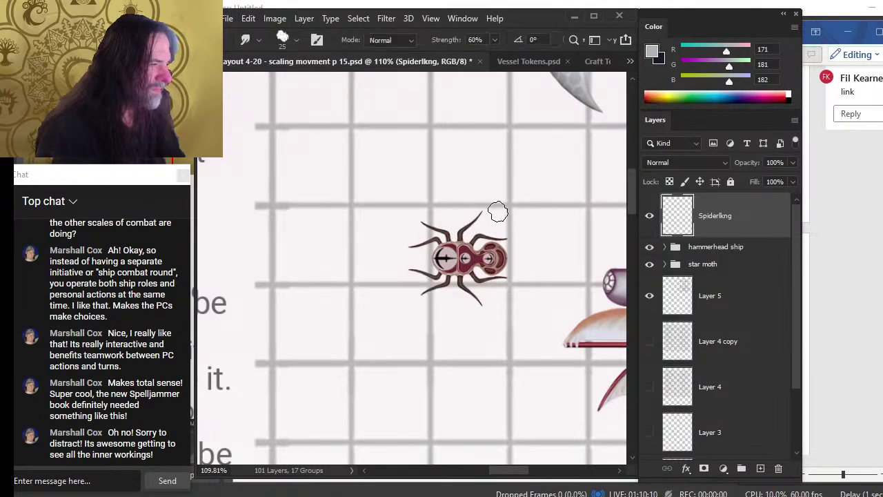
pyautogui.press('l')
pyautogui.rightClick(507, 201)
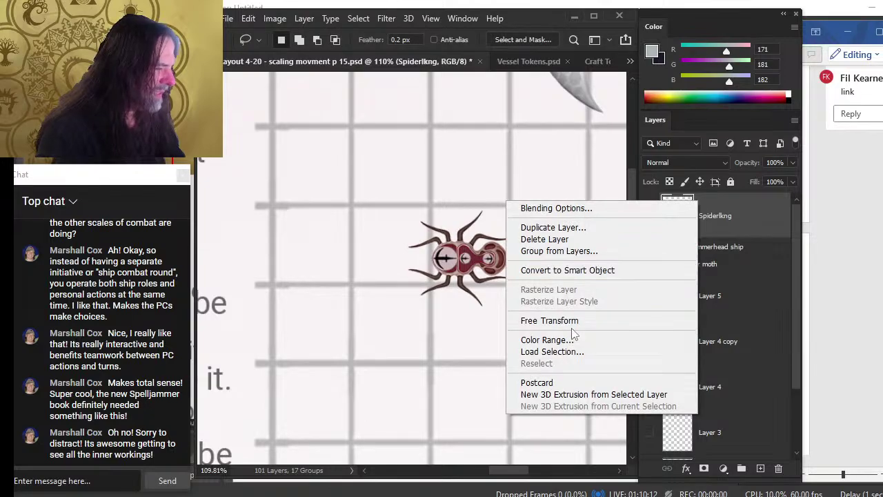
pyautogui.click(552, 319)
pyautogui.moveTo(571, 313)
pyautogui.mouseDown()
pyautogui.moveTo(552, 207)
pyautogui.moveTo(455, 163)
pyautogui.mouseUp()
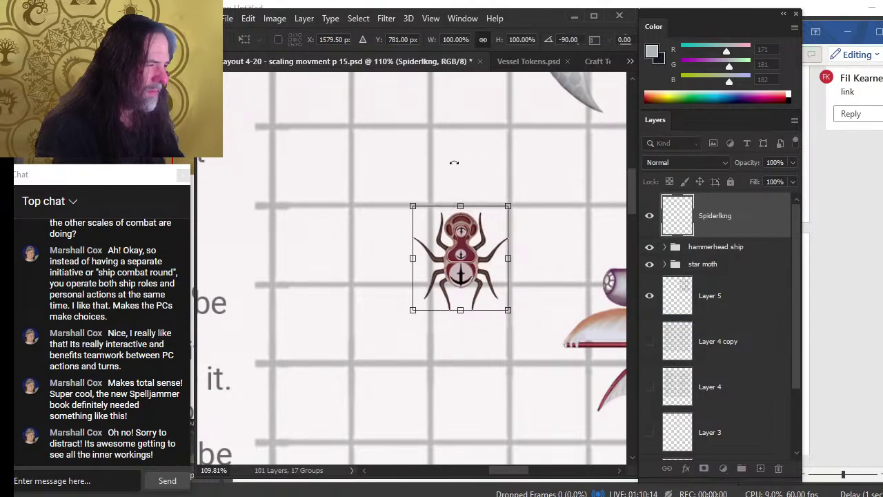
pyautogui.press('Return')
# Step: Shorten the spider's height and nudge it slightly left into place
pyautogui.press('v')
pyautogui.moveTo(543, 338); pyautogui.dragTo(550, 335)
pyautogui.press('l')
pyautogui.rightClick(503, 246)
pyautogui.click(543, 364)
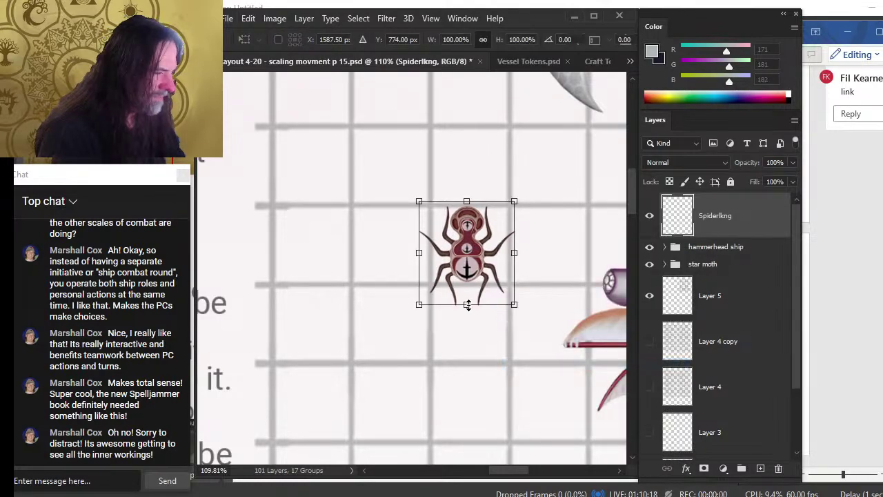
pyautogui.moveTo(468, 306); pyautogui.dragTo(467, 288)
pyautogui.press('Return')
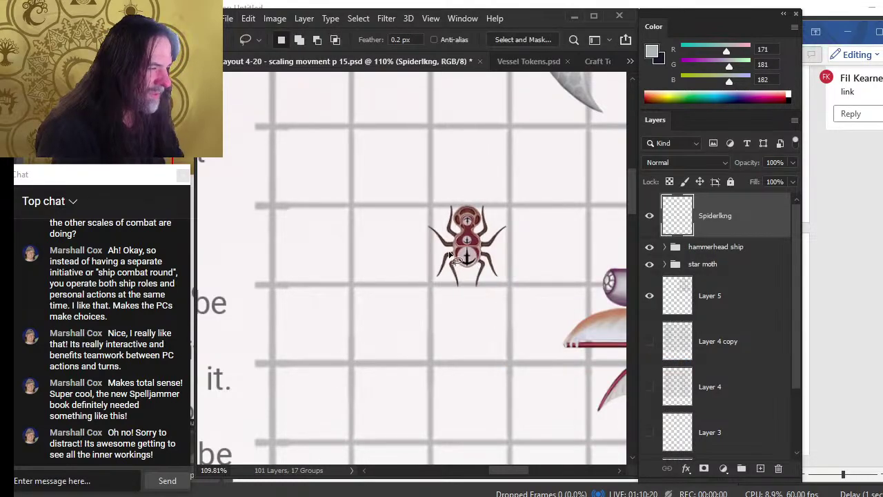
pyautogui.press('v')
pyautogui.moveTo(529, 285); pyautogui.dragTo(339, 231)
# Step: Drag the Spiderlkng token onto the hammerhead ship and align it along the hull's centre line
pyautogui.press('z')
pyautogui.press('v')
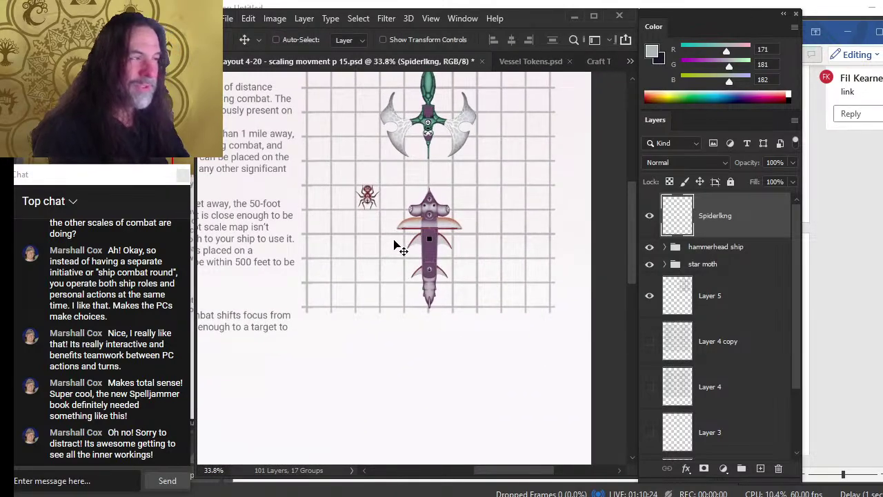
pyautogui.press('z')
pyautogui.moveTo(397, 247); pyautogui.dragTo(421, 247)
pyautogui.press('v')
pyautogui.moveTo(379, 184); pyautogui.dragTo(378, 273)
pyautogui.moveTo(402, 304); pyautogui.dragTo(371, 278)
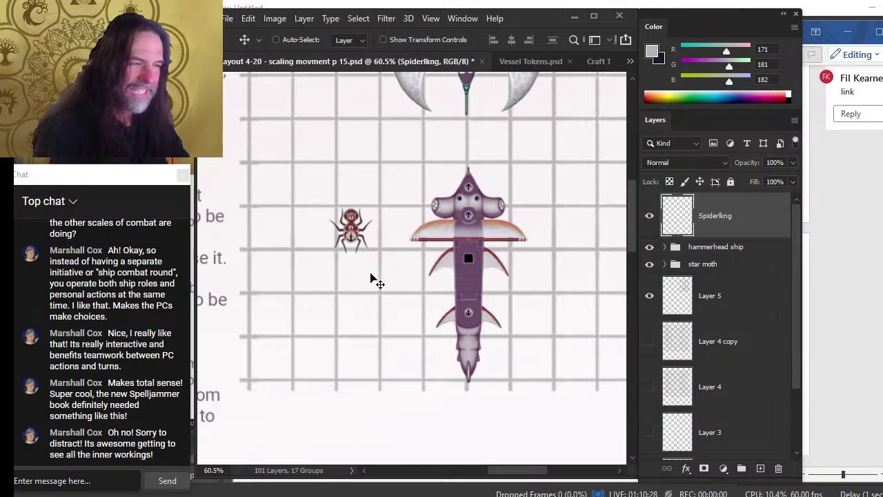
pyautogui.moveTo(372, 242); pyautogui.dragTo(526, 287)
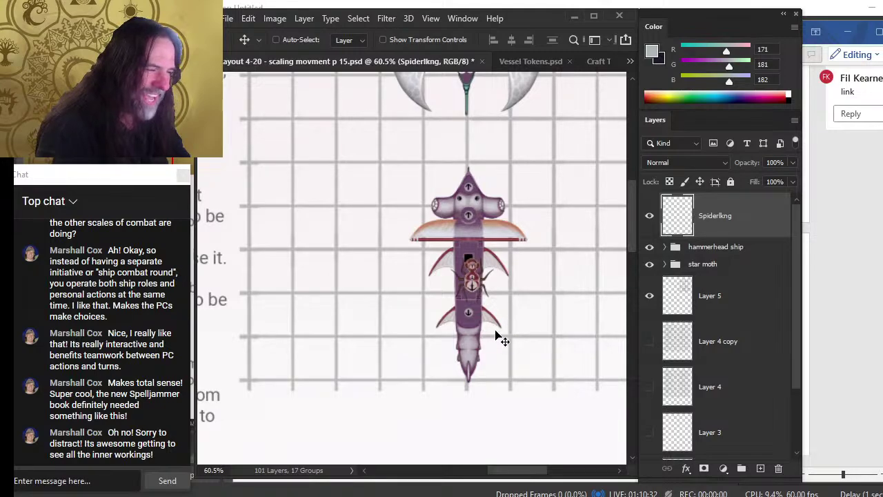
pyautogui.press('z')
pyautogui.moveTo(496, 335); pyautogui.dragTo(563, 310)
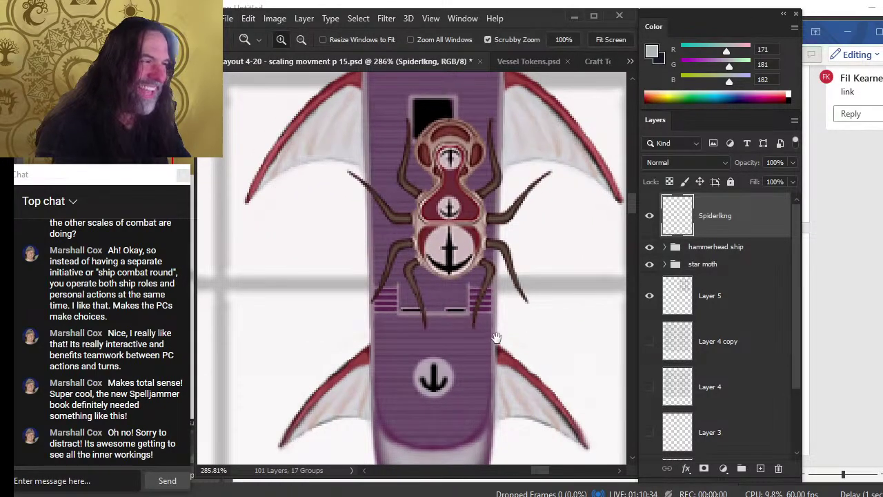
pyautogui.press('v')
pyautogui.moveTo(496, 336); pyautogui.dragTo(533, 236)
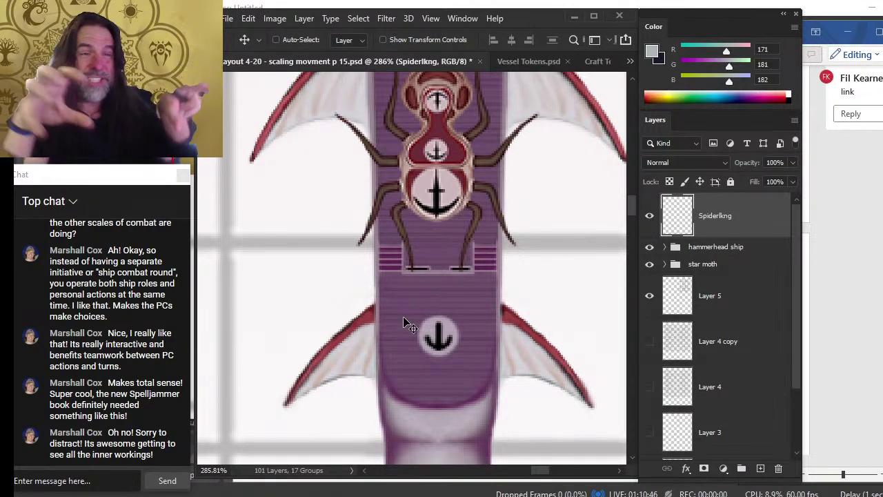
# Step: Try tilting the ship and spider about 24 degrees with Free Transform, then cancel
pyautogui.keyDown('shift'); pyautogui.click(724, 247); pyautogui.keyUp('shift')
pyautogui.press('l')
pyautogui.rightClick(518, 283)
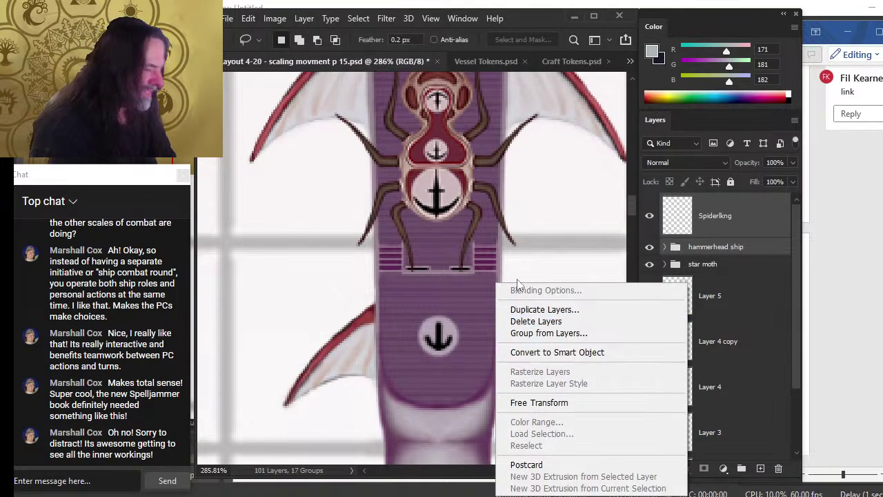
pyautogui.press('Escape')
pyautogui.press('z')
pyautogui.moveTo(527, 251)
pyautogui.mouseDown()
pyautogui.moveTo(458, 250)
pyautogui.moveTo(424, 228)
pyautogui.mouseUp()
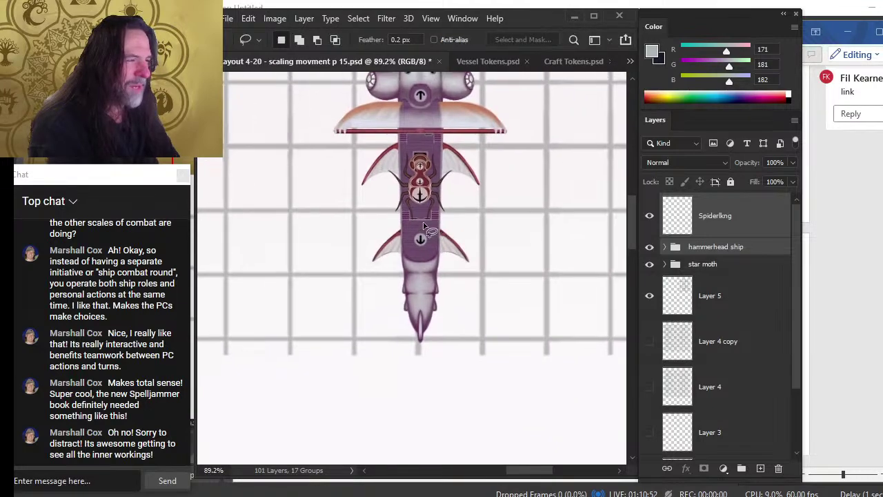
pyautogui.rightClick(424, 228)
pyautogui.click(464, 321)
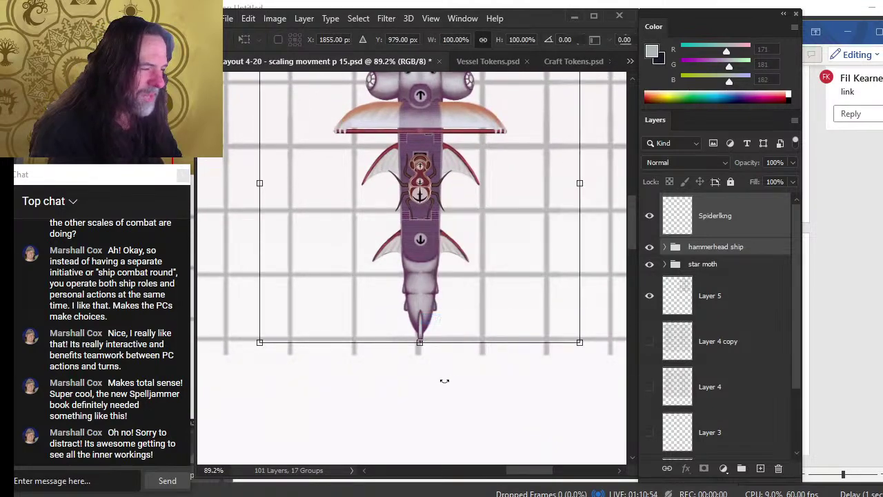
pyautogui.moveTo(445, 380)
pyautogui.mouseDown()
pyautogui.moveTo(410, 367)
pyautogui.moveTo(525, 352)
pyautogui.moveTo(414, 371)
pyautogui.moveTo(513, 349)
pyautogui.moveTo(446, 364)
pyautogui.mouseUp()
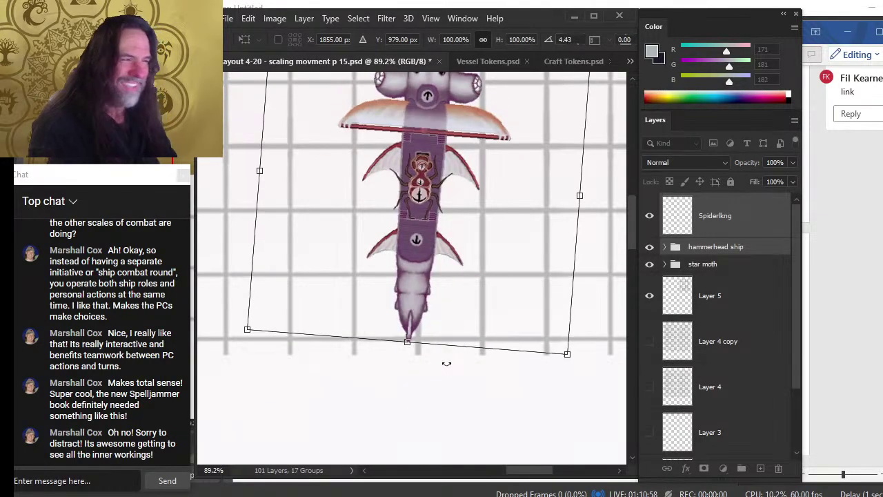
pyautogui.press('Escape')
# Step: Zoom out to check the spider's placement on the hammerhead's deck
pyautogui.press('z')
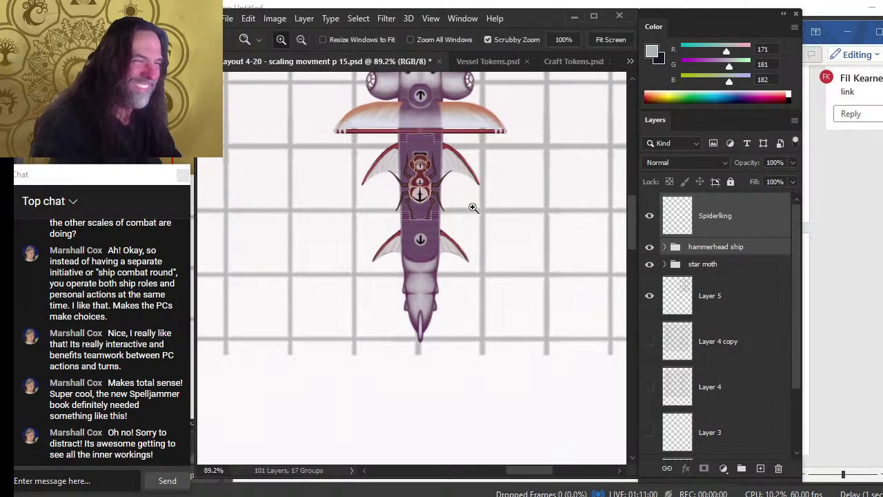
pyautogui.moveTo(472, 208); pyautogui.dragTo(496, 290)
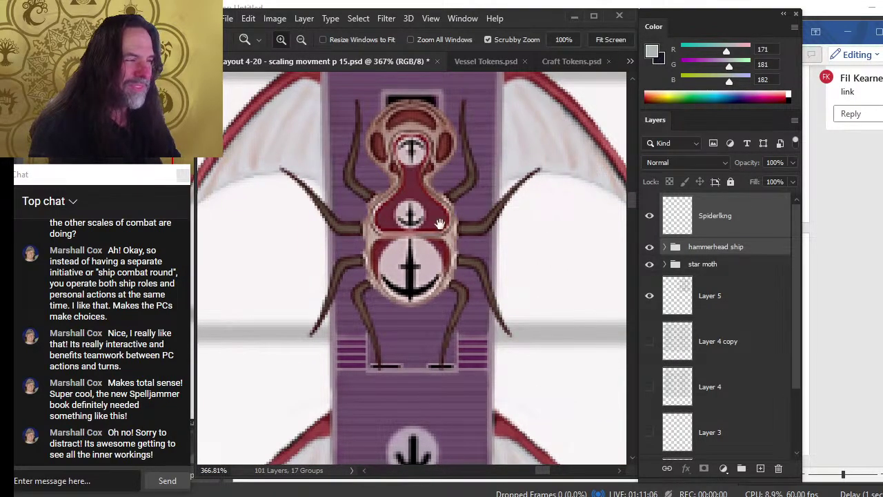
pyautogui.moveTo(439, 223); pyautogui.dragTo(445, 221)
pyautogui.scroll(-2, 482, 265)
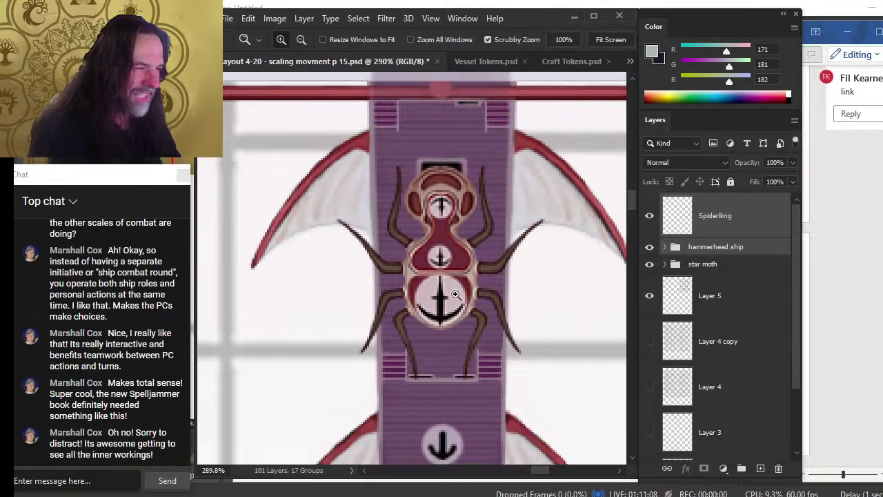
pyautogui.scroll(2, 475, 235)
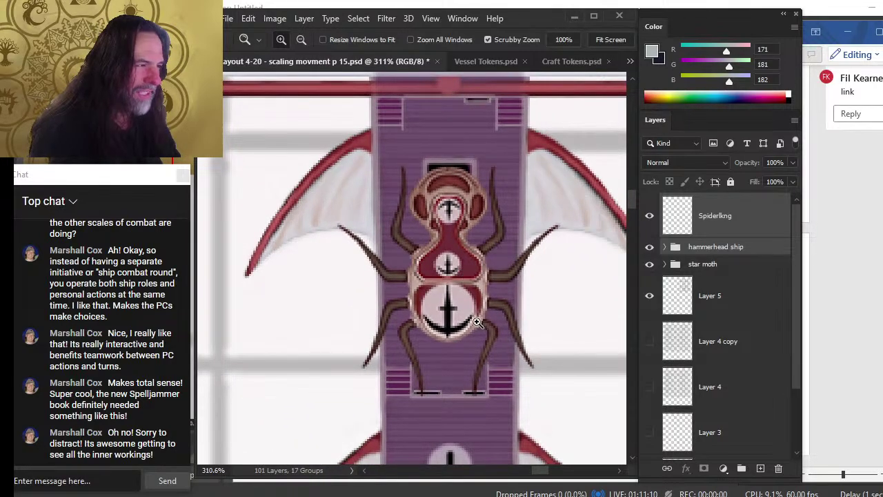
pyautogui.scroll(-1, 516, 336)
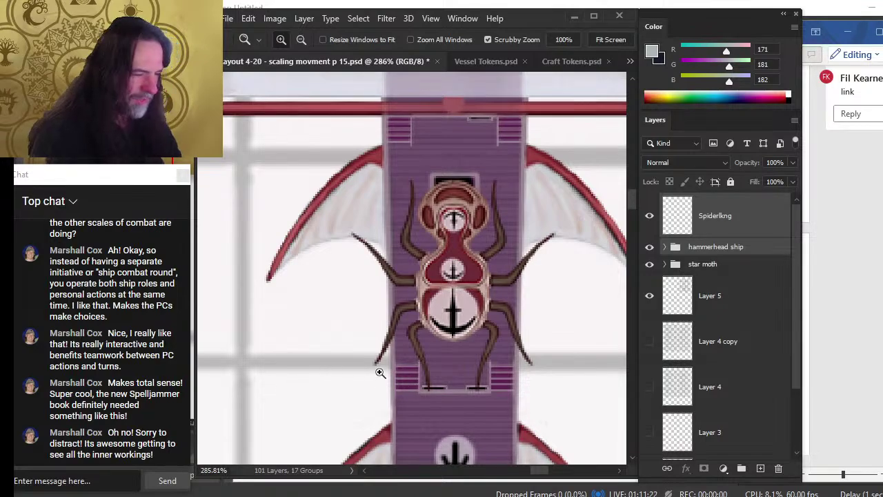
pyautogui.scroll(-3, 380, 373)
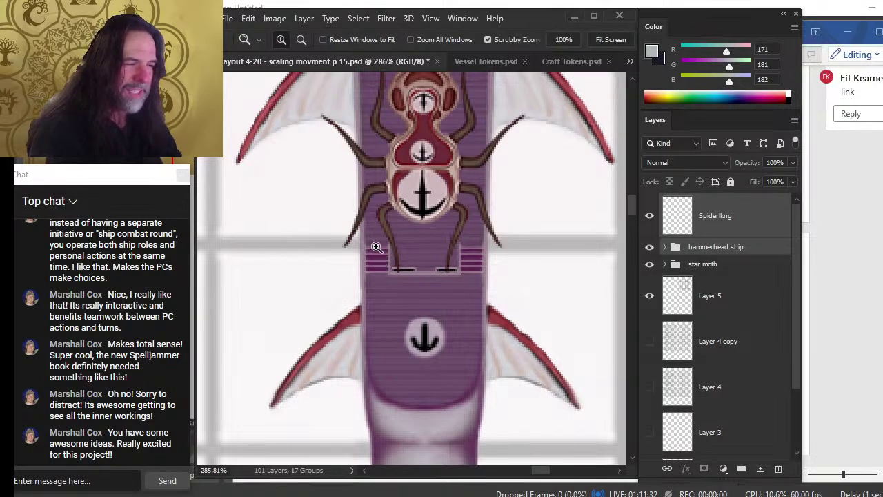
# Step: Open NPCs.psd from recent files and show the elf warriors sketch group
pyautogui.click(226, 19)
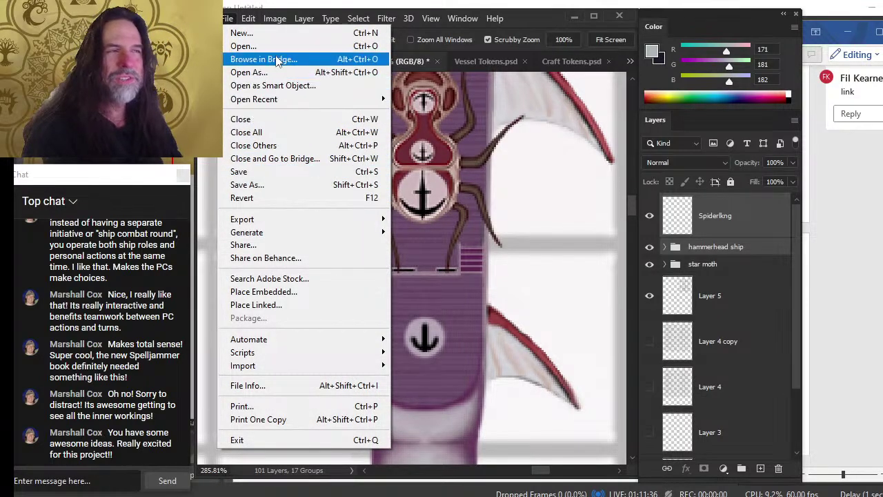
pyautogui.moveTo(293, 99)
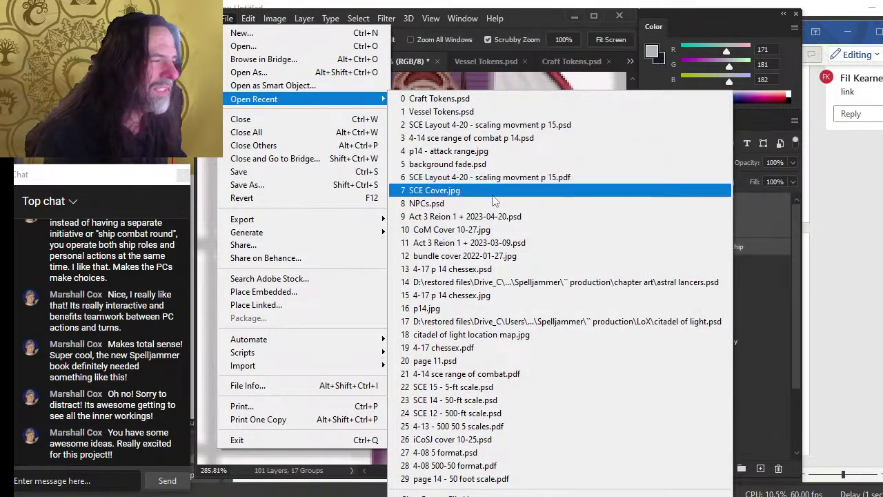
pyautogui.click(470, 203)
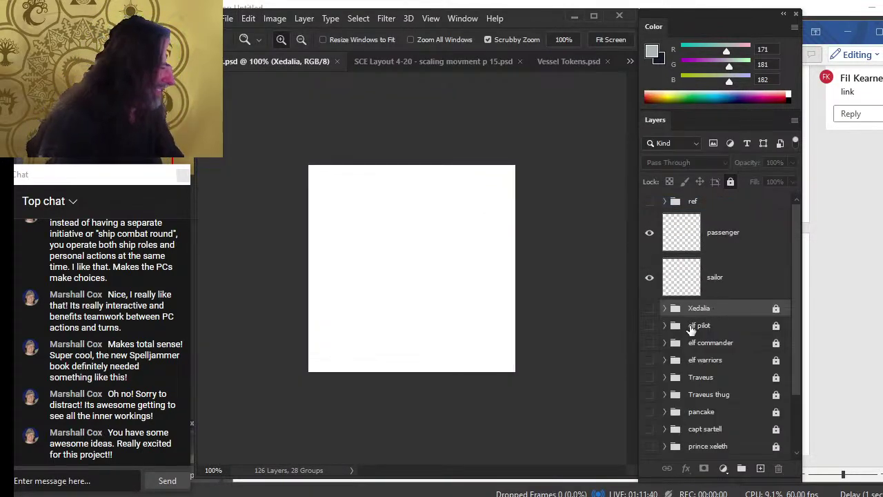
pyautogui.click(649, 359)
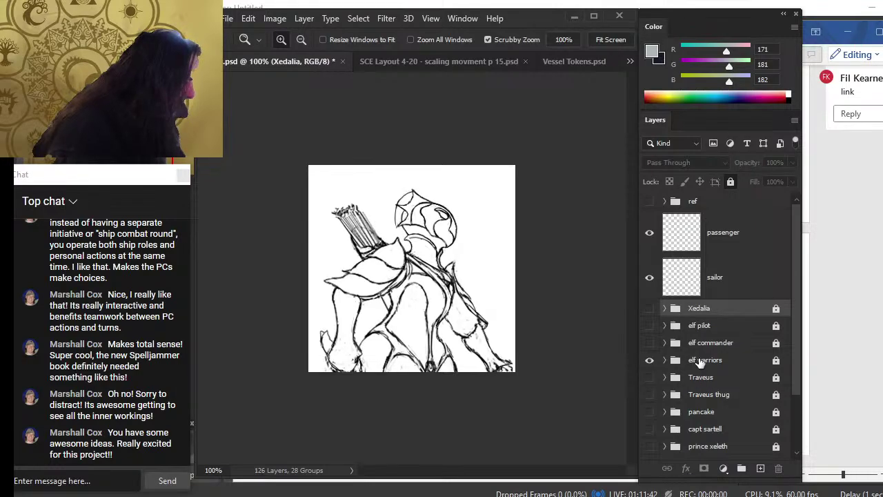
# Step: Duplicate the elf warriors group into the SCE Layout page 15 document and view it
pyautogui.rightClick(697, 360)
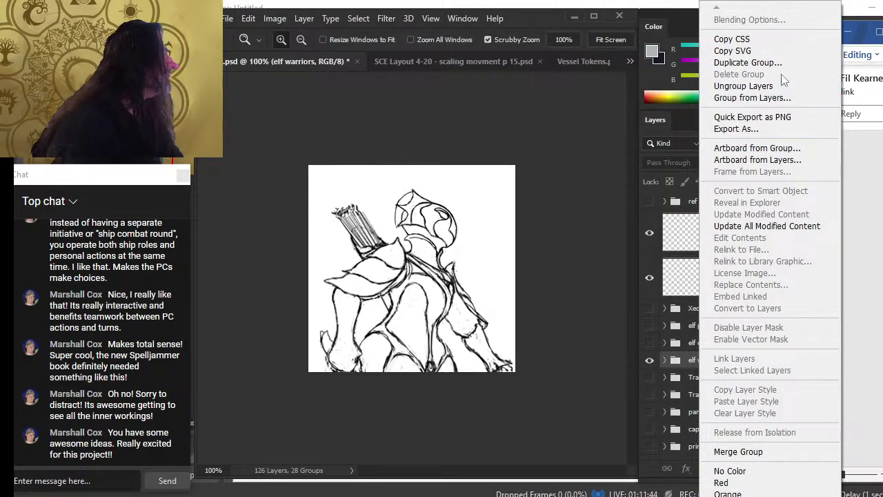
pyautogui.click(748, 62)
pyautogui.click(479, 184)
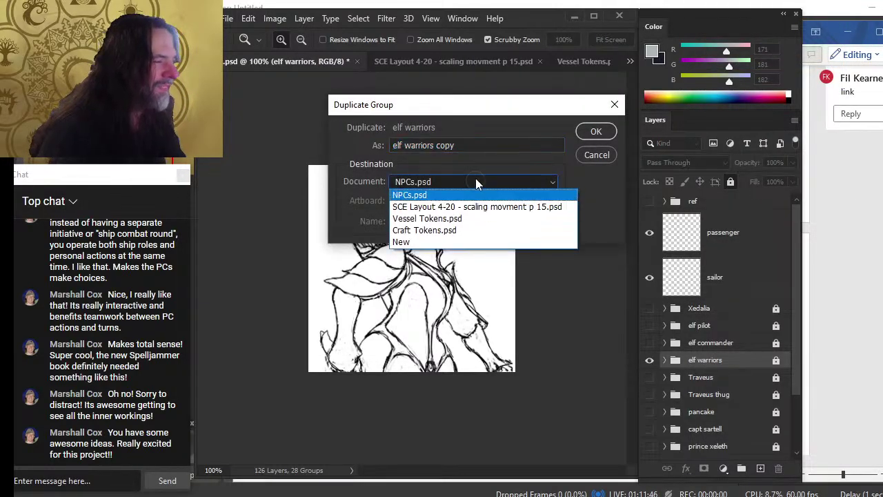
pyautogui.click(481, 202)
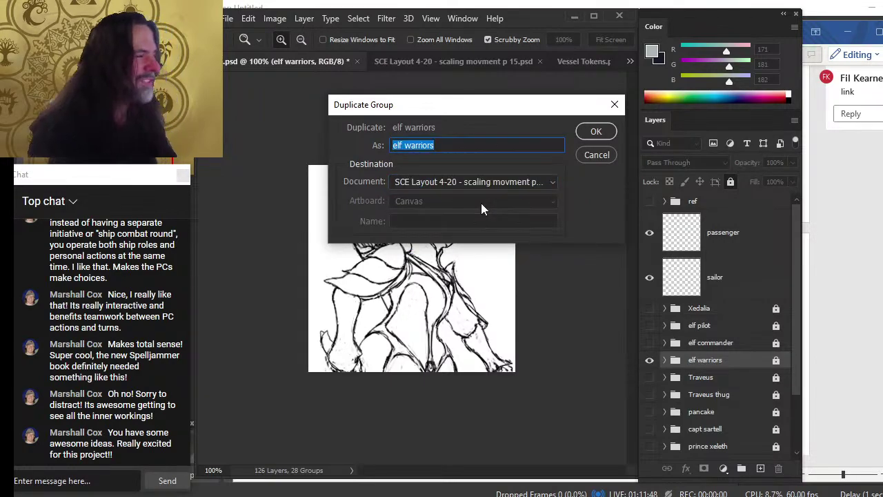
pyautogui.press('Return')
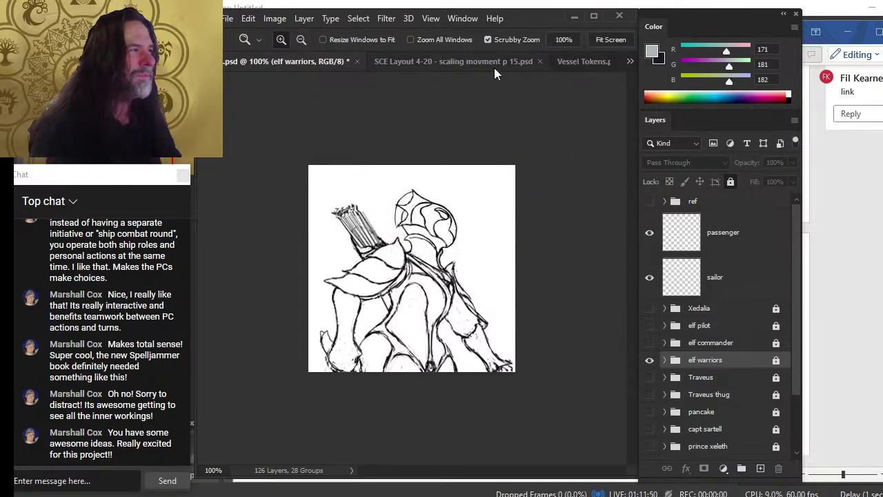
pyautogui.click(431, 61)
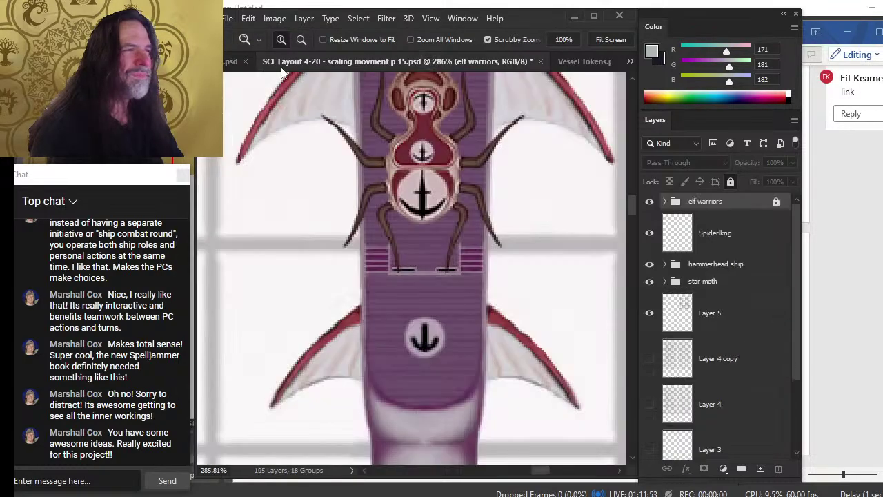
pyautogui.hotkey('ctrl', '0')
# Step: Dismiss the locked-layer warnings and unlock the elf warriors group
pyautogui.press('v')
pyautogui.click(401, 249)
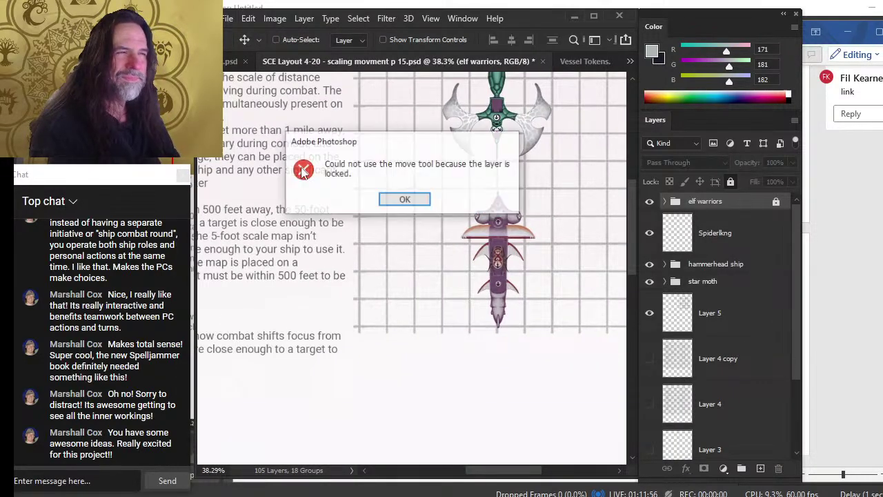
pyautogui.press('Return')
pyautogui.press('z')
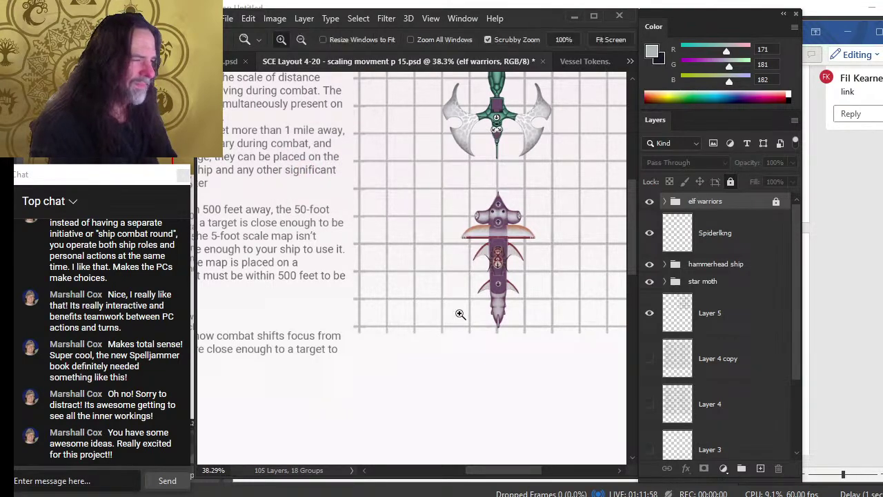
pyautogui.moveTo(460, 314); pyautogui.dragTo(397, 295)
pyautogui.press('v')
pyautogui.moveTo(322, 138); pyautogui.dragTo(361, 154)
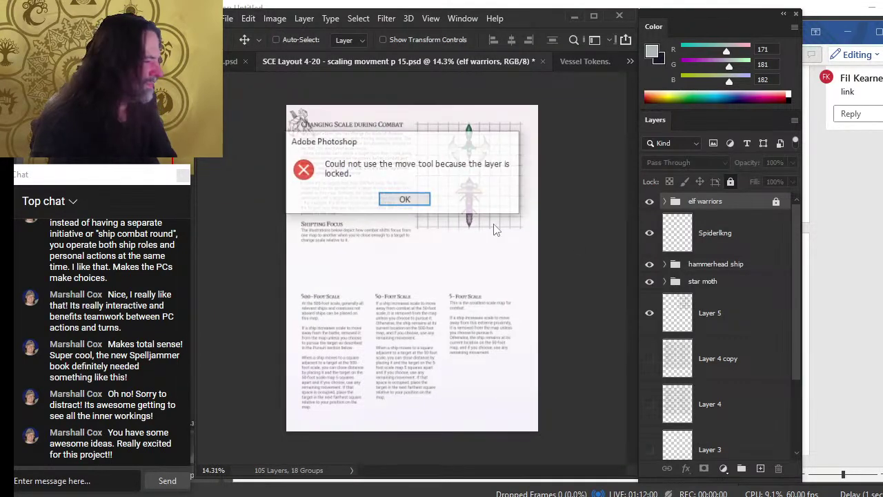
pyautogui.press('Return')
pyautogui.click(731, 181)
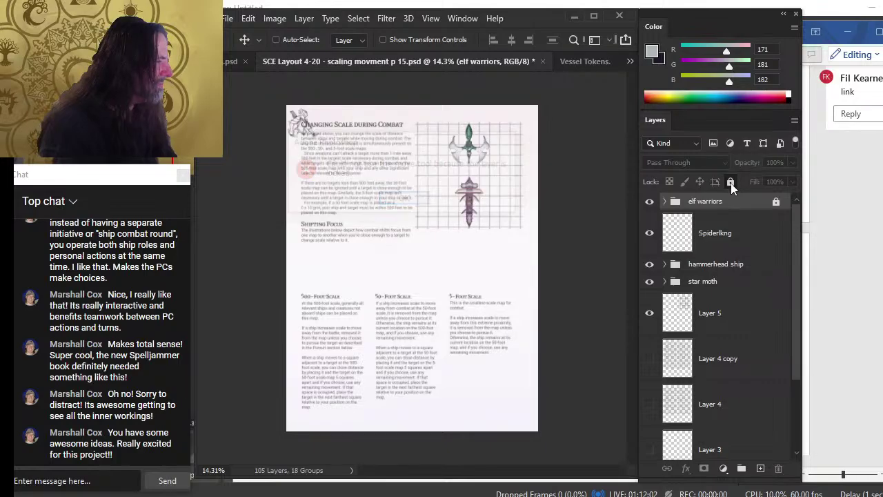
# Step: Merge the elf warriors group into one layer and drag it beside the purple ship
pyautogui.press('z')
pyautogui.moveTo(325, 153)
pyautogui.mouseDown()
pyautogui.moveTo(365, 153)
pyautogui.moveTo(338, 152)
pyautogui.mouseUp()
pyautogui.press('v')
pyautogui.click(530, 262)
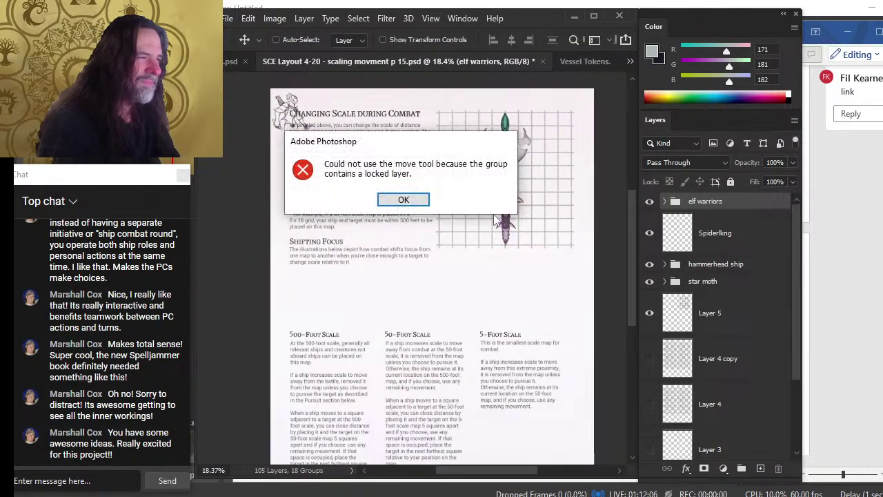
pyautogui.press('Return')
pyautogui.rightClick(712, 212)
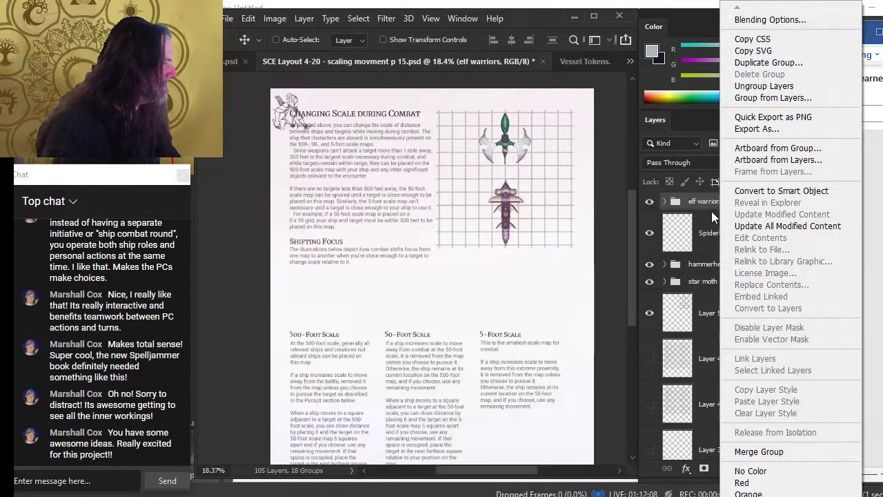
pyautogui.click(790, 451)
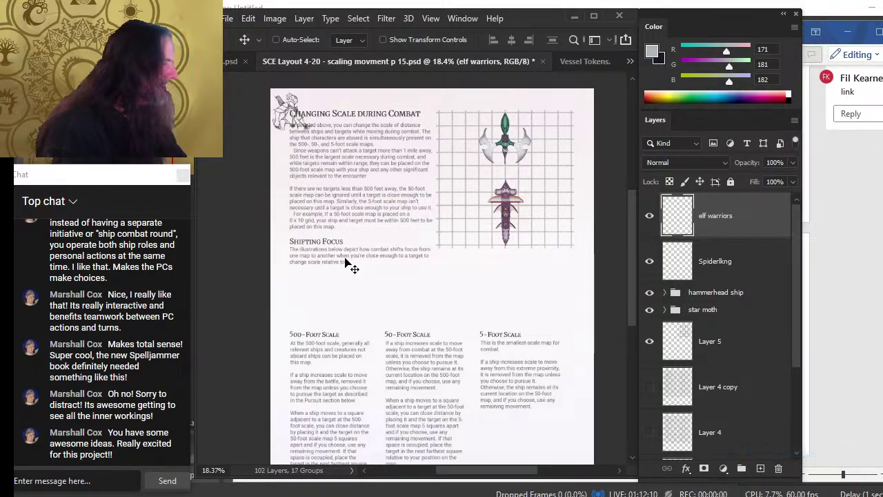
pyautogui.moveTo(350, 199)
pyautogui.mouseDown()
pyautogui.moveTo(442, 181)
pyautogui.moveTo(476, 247)
pyautogui.moveTo(477, 237)
pyautogui.mouseUp()
# Step: Scale the elf warriors sketch down with Free Transform
pyautogui.press('z')
pyautogui.rightClick(477, 237)
pyautogui.click(509, 345)
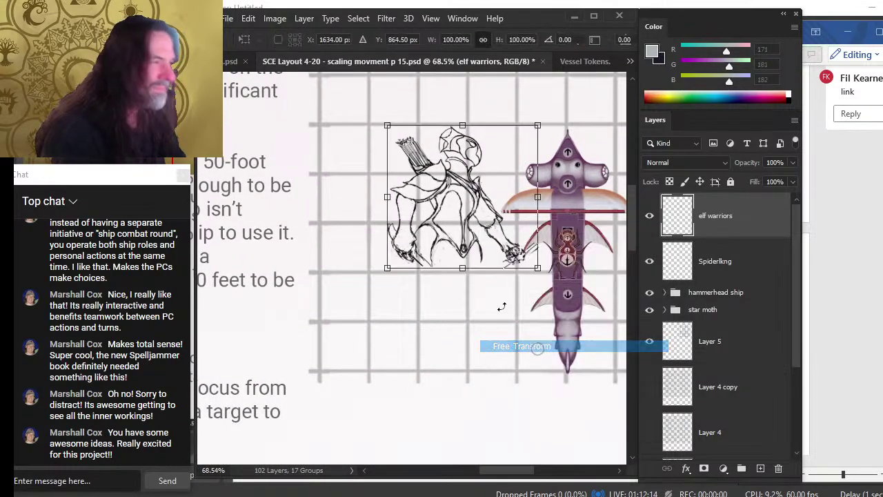
pyautogui.moveTo(385, 125)
pyautogui.mouseDown()
pyautogui.moveTo(407, 121)
pyautogui.moveTo(483, 203)
pyautogui.moveTo(504, 250)
pyautogui.mouseUp()
pyautogui.press('Return')
# Step: Move the sketch beside the spider's legs and shrink it to token size
pyautogui.press('z')
pyautogui.click(576, 257)
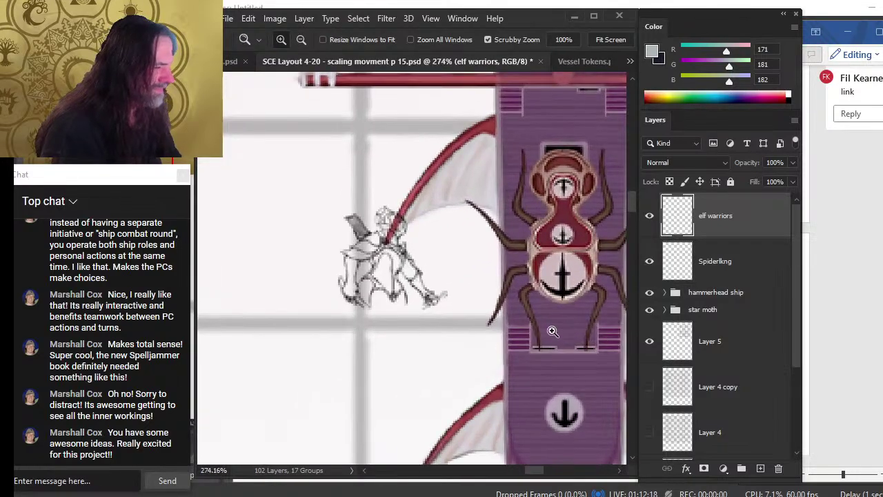
pyautogui.press('v')
pyautogui.moveTo(418, 296); pyautogui.dragTo(545, 334)
pyautogui.rightClick(503, 260)
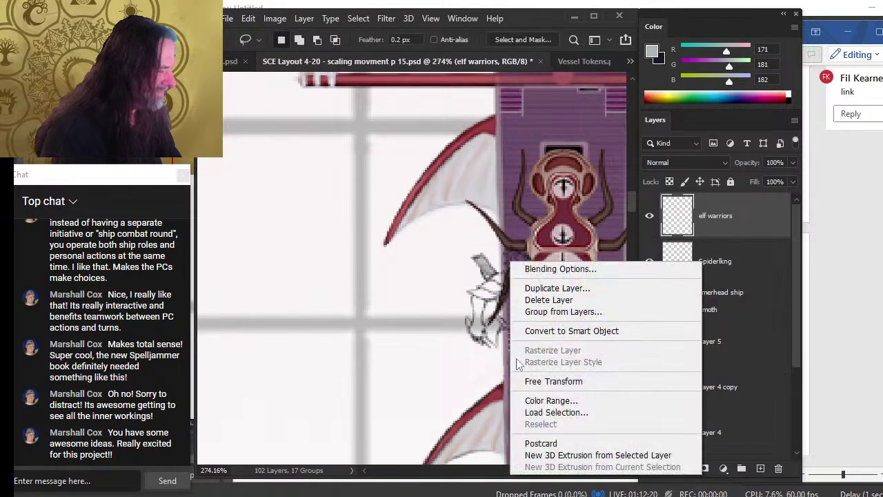
pyautogui.click(556, 380)
pyautogui.moveTo(519, 253); pyautogui.dragTo(521, 323)
pyautogui.press('Return')
# Step: Add a new layer above Spiderlkng and brush grey under the elf sketch
pyautogui.press('l')
pyautogui.press('v')
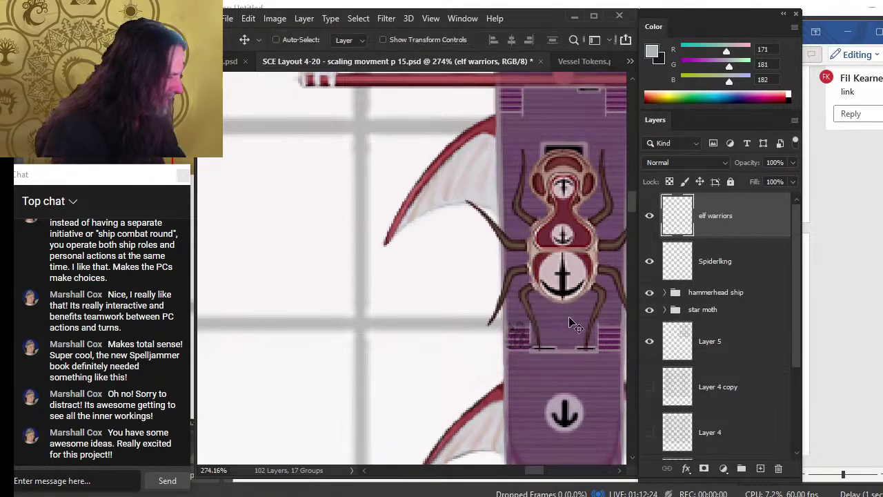
pyautogui.click(756, 264)
pyautogui.click(761, 469)
pyautogui.press('b')
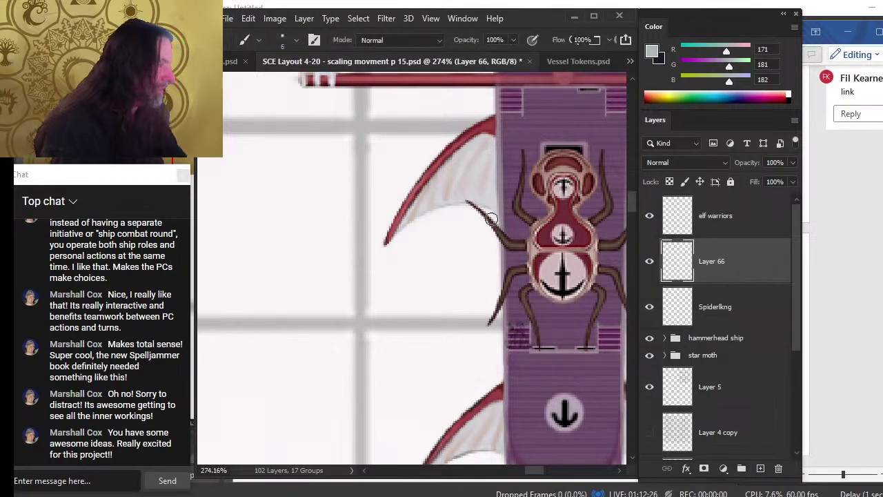
pyautogui.moveTo(519, 319); pyautogui.dragTo(521, 336)
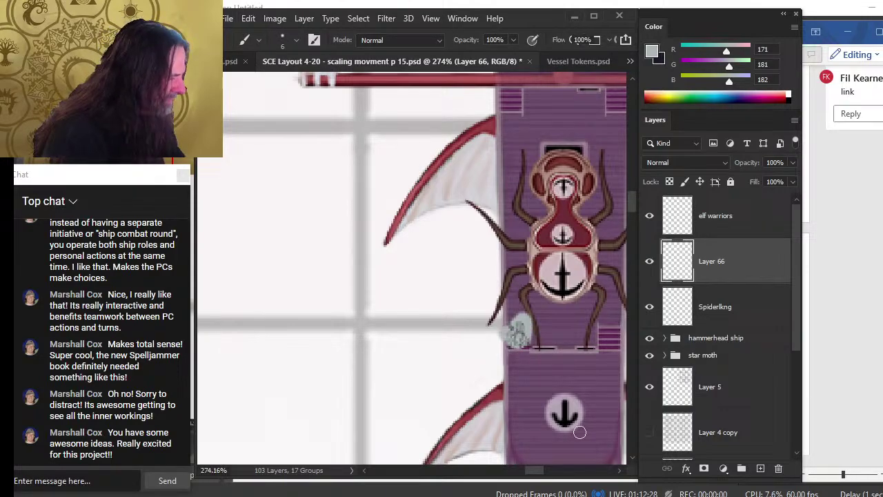
# Step: Erase the stray grey stroke and paint a grey token disc behind the sketch
pyautogui.press('e')
pyautogui.moveTo(483, 296); pyautogui.dragTo(448, 345)
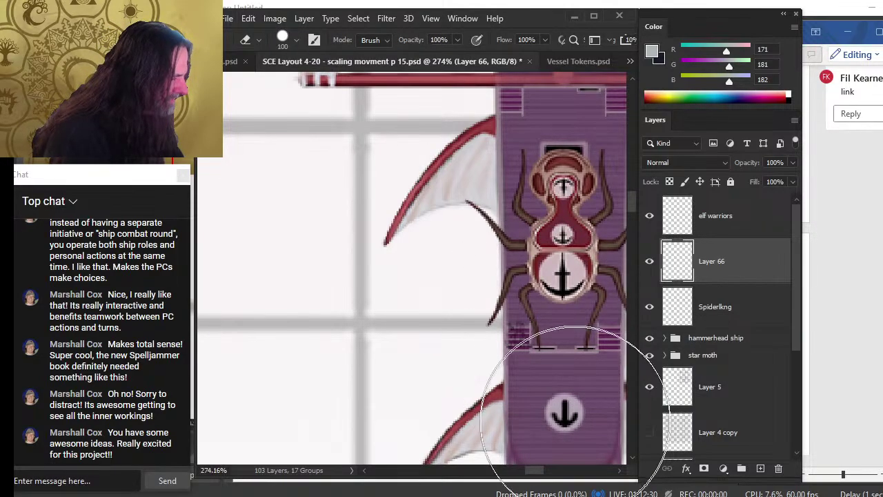
pyautogui.press('b')
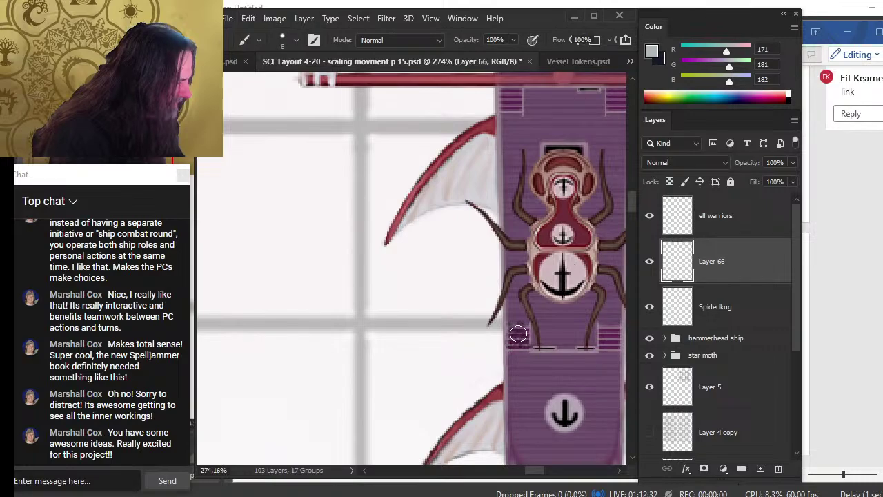
pyautogui.click(518, 334)
pyautogui.click(518, 333)
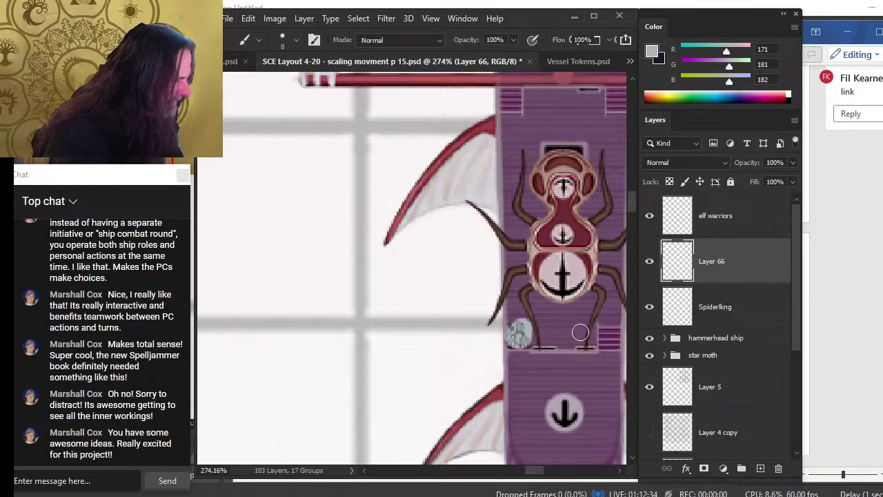
# Step: Merge the elf sketch down into Layer 66 and check the token's position
pyautogui.rightClick(727, 239)
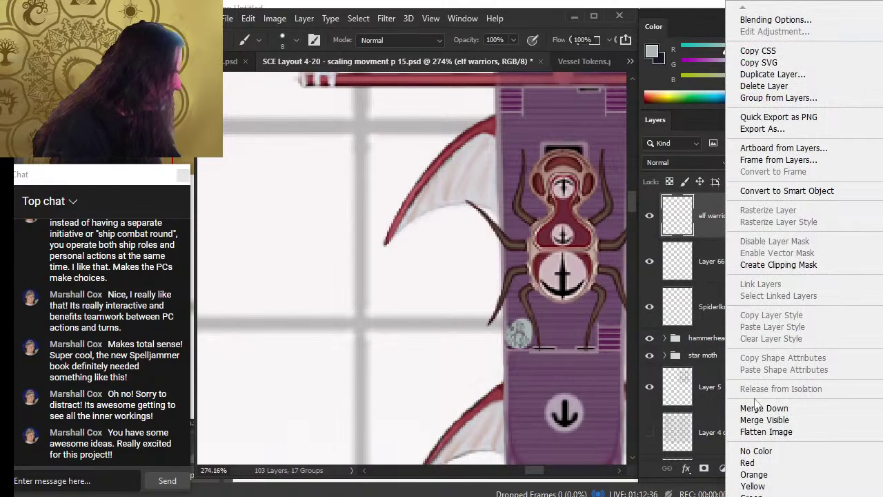
pyautogui.click(785, 405)
pyautogui.press('z')
pyautogui.moveTo(559, 336); pyautogui.dragTo(605, 371)
pyautogui.press('v')
pyautogui.moveTo(514, 339)
pyautogui.mouseDown()
pyautogui.moveTo(582, 207)
pyautogui.moveTo(525, 311)
pyautogui.moveTo(519, 347)
pyautogui.mouseUp()
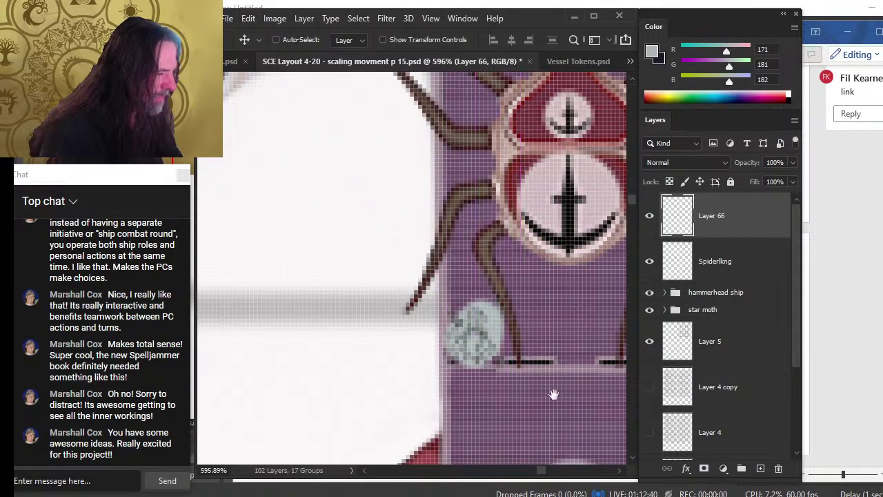
# Step: Drag the grey token around beside the spider emblem's legs and body
pyautogui.scroll(-5, 519, 244)
pyautogui.moveTo(522, 256); pyautogui.dragTo(400, 226)
pyautogui.press('v')
pyautogui.moveTo(455, 181); pyautogui.dragTo(469, 295)
pyautogui.moveTo(416, 354); pyautogui.dragTo(484, 226)
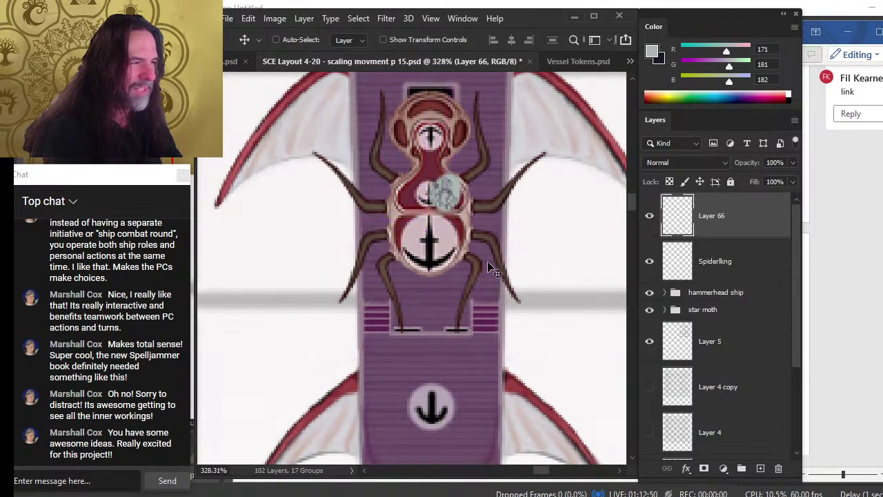
pyautogui.moveTo(416, 361)
pyautogui.mouseDown()
pyautogui.moveTo(429, 414)
pyautogui.moveTo(426, 380)
pyautogui.mouseUp()
# Step: Paint grey strokes below the spider, then undo them
pyautogui.press('b')
pyautogui.moveTo(426, 304); pyautogui.dragTo(424, 434)
pyautogui.moveTo(447, 311); pyautogui.dragTo(448, 435)
pyautogui.moveTo(397, 304); pyautogui.dragTo(426, 459)
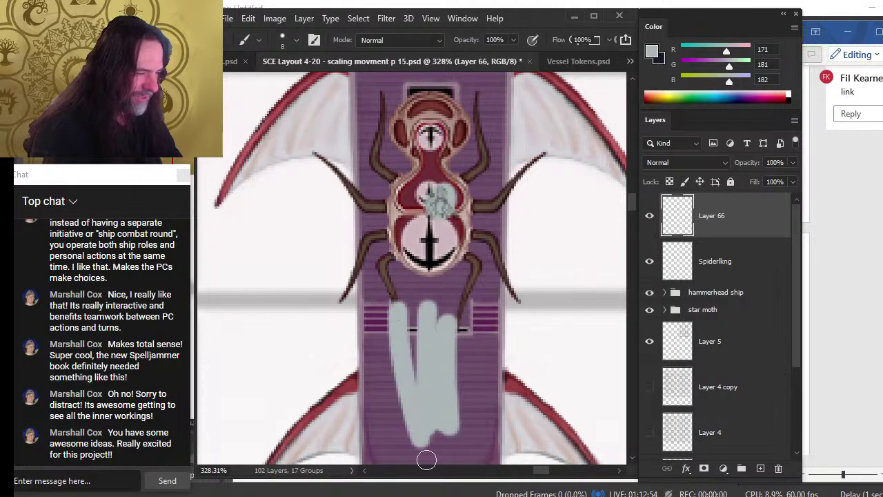
pyautogui.hotkey('ctrl', 'z')
pyautogui.hotkey('ctrl', 'z')
pyautogui.hotkey('ctrl', 'z')
pyautogui.hotkey('ctrl', 'z')
pyautogui.hotkey('ctrl', 'z')
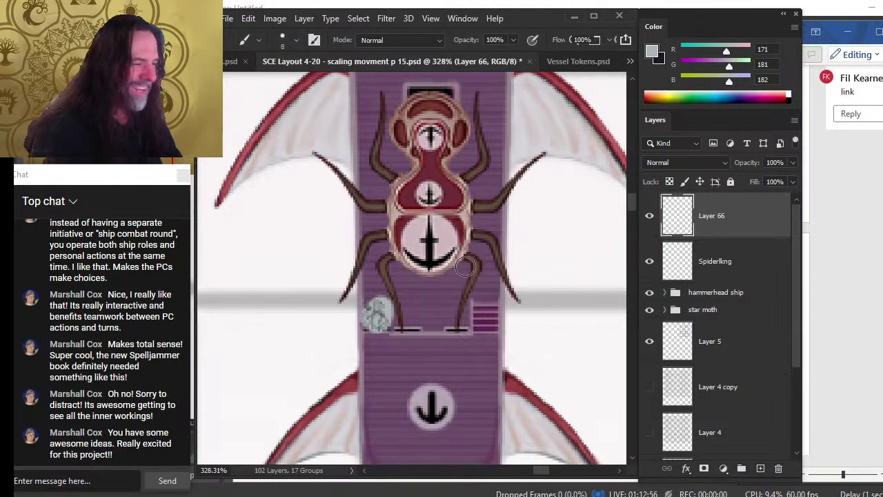
# Step: Move the grey token up onto the ship's left eye
pyautogui.press('v')
pyautogui.moveTo(400, 336); pyautogui.dragTo(409, 205)
pyautogui.scroll(5, 436, 385)
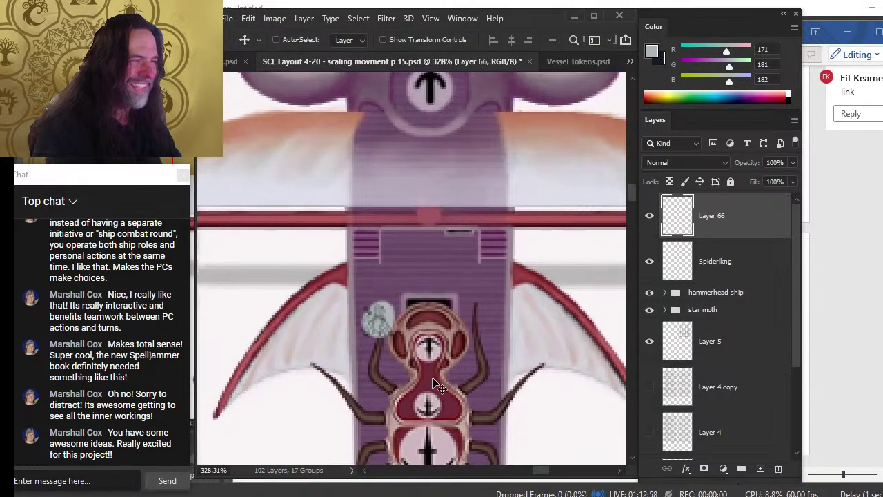
pyautogui.moveTo(437, 385); pyautogui.dragTo(485, 195)
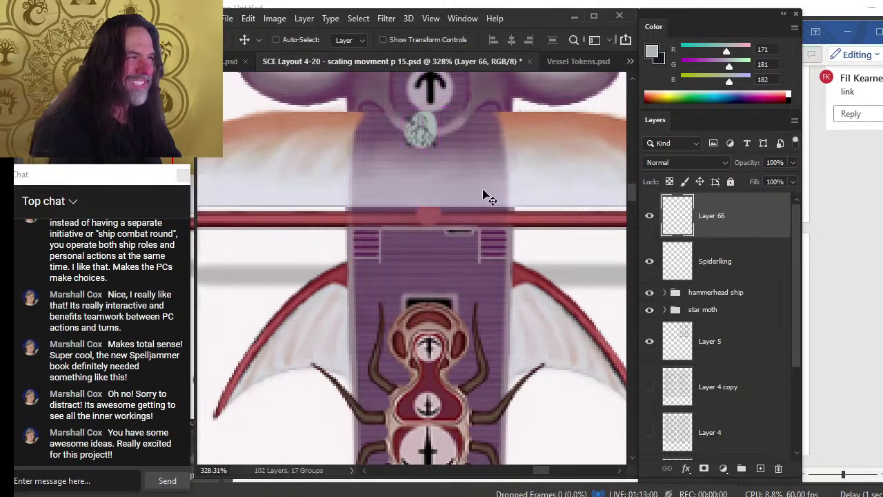
pyautogui.scroll(3, 459, 361)
pyautogui.moveTo(447, 378); pyautogui.dragTo(409, 244)
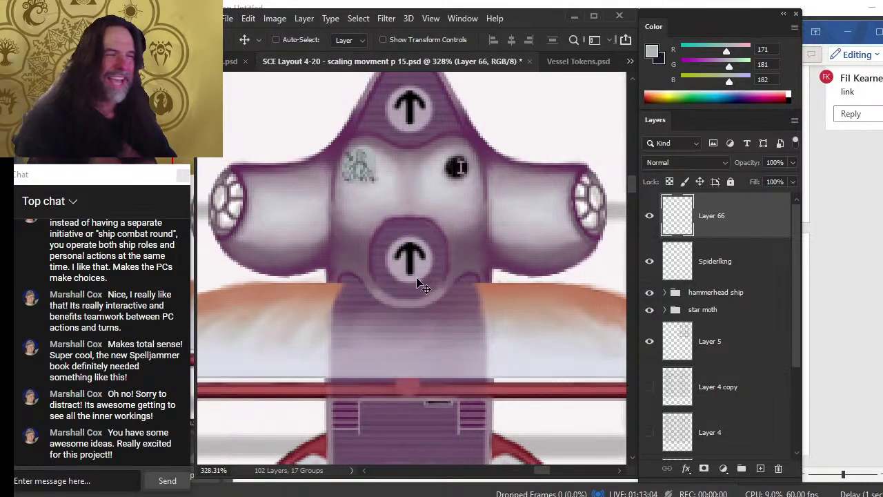
# Step: Move the grey token down onto the ship's lower body near the rear anchor emblem
pyautogui.press('z')
pyautogui.scroll(-5, 449, 322)
pyautogui.moveTo(468, 337); pyautogui.dragTo(444, 233)
pyautogui.press('v')
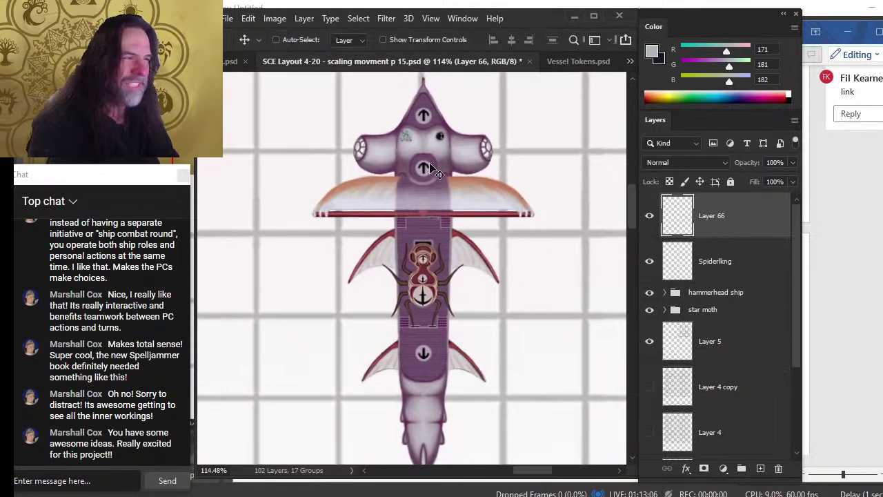
pyautogui.moveTo(441, 290); pyautogui.dragTo(463, 409)
pyautogui.scroll(2, 447, 347)
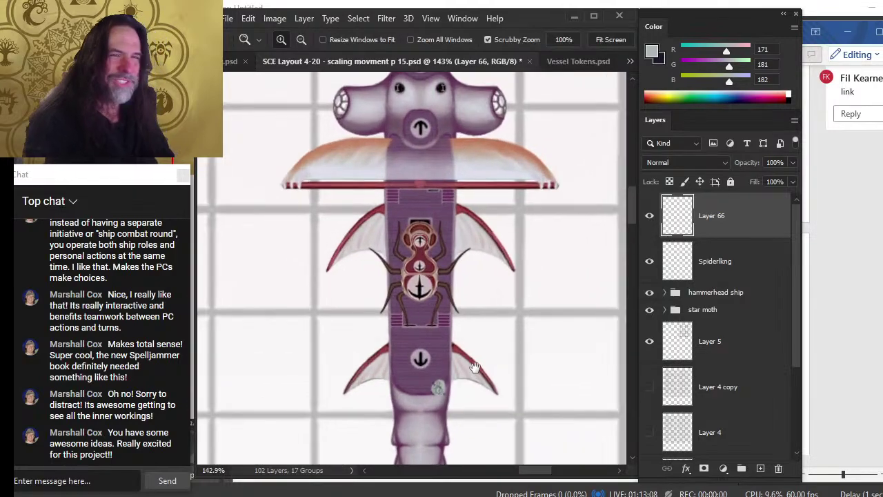
pyautogui.moveTo(474, 364); pyautogui.dragTo(450, 236)
pyautogui.press('v')
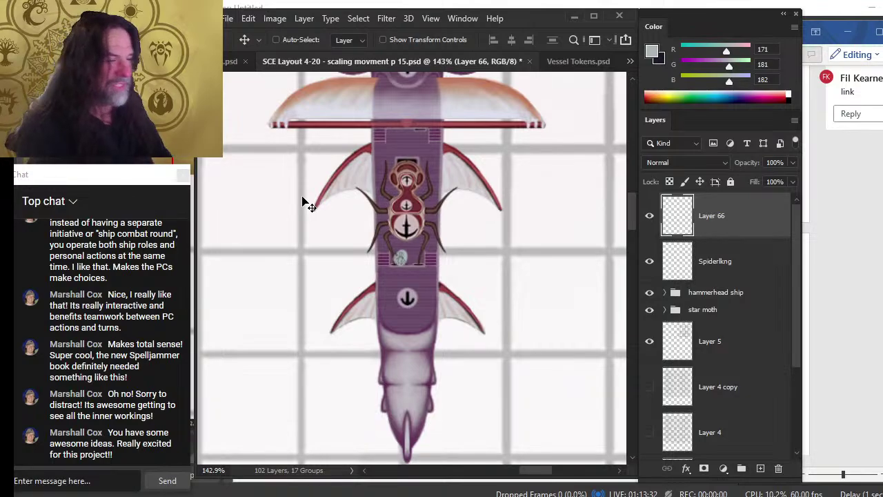
# Step: Scrubby-zoom to 328% on the token in the recess below the spider emblem
pyautogui.press('z')
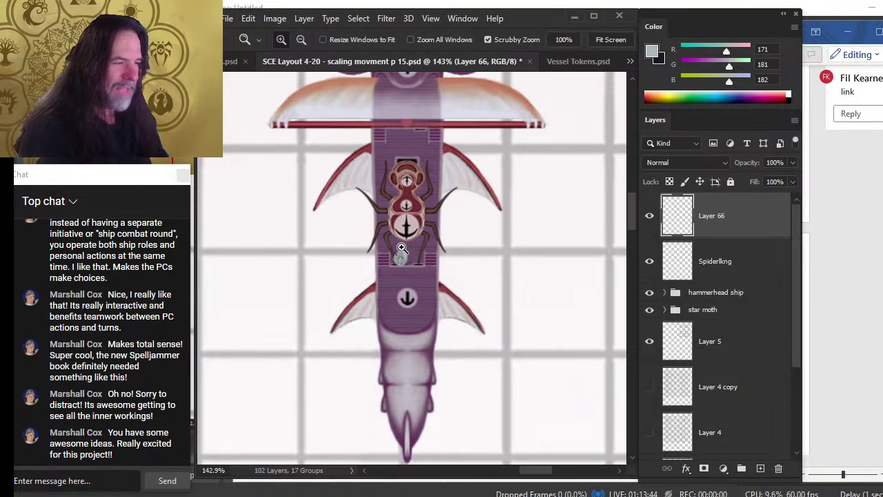
pyautogui.moveTo(402, 248); pyautogui.dragTo(443, 298)
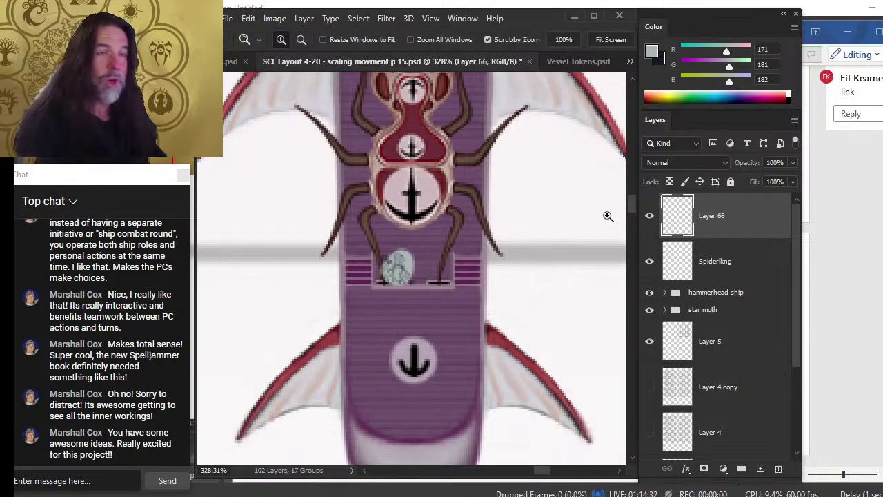
# Step: Compare Layer 66 hidden and shown, then delete Layer 66 and the Spiderlkng layer
pyautogui.click(649, 262)
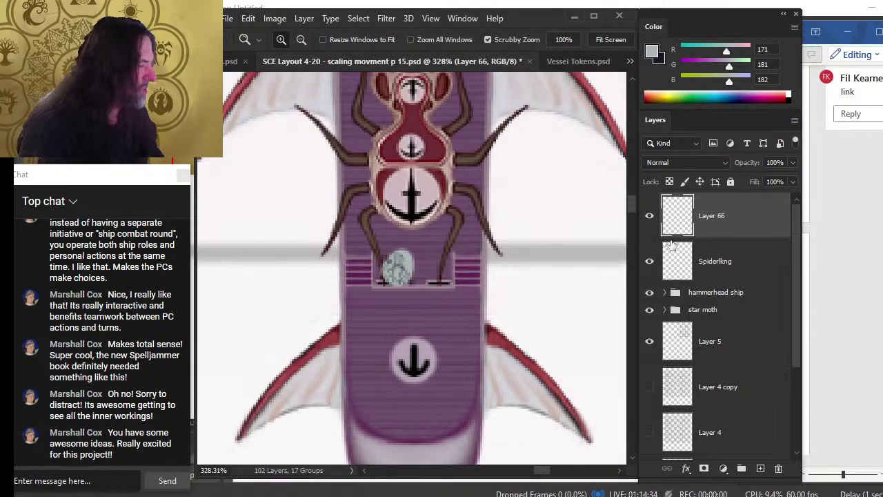
pyautogui.click(649, 216)
pyautogui.click(649, 216)
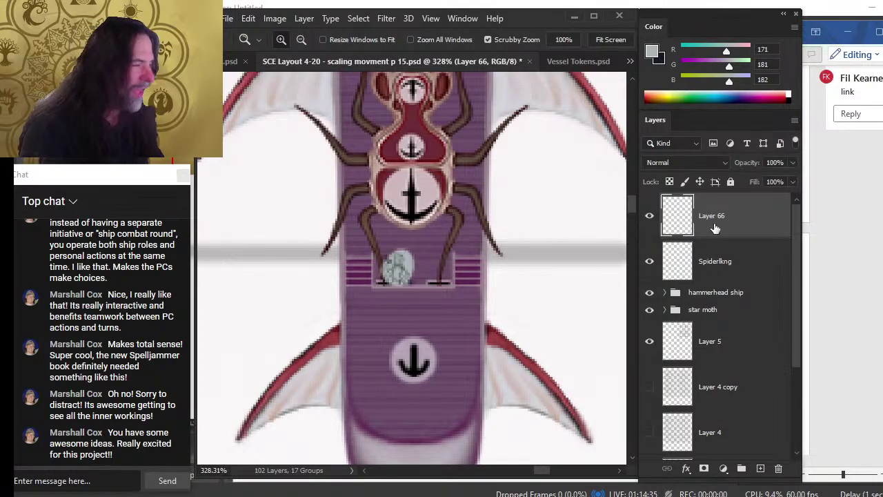
pyautogui.click(417, 268)
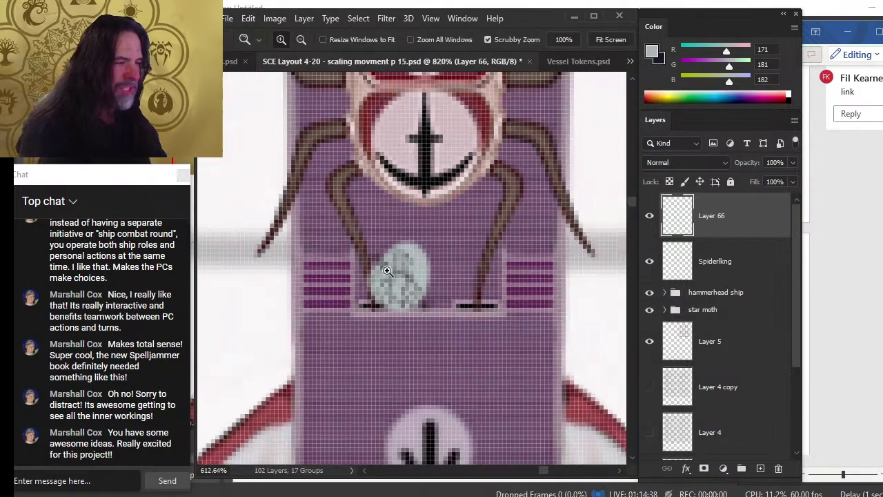
pyautogui.scroll(-2, 388, 271)
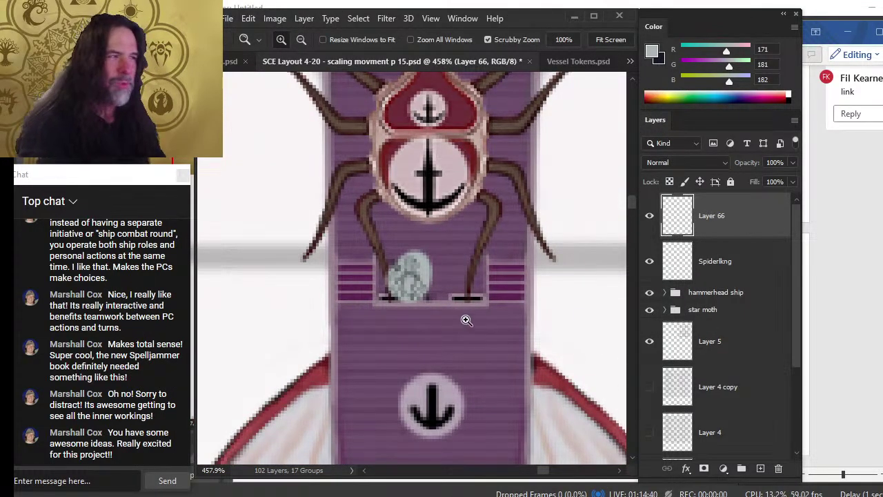
pyautogui.scroll(-2, 464, 311)
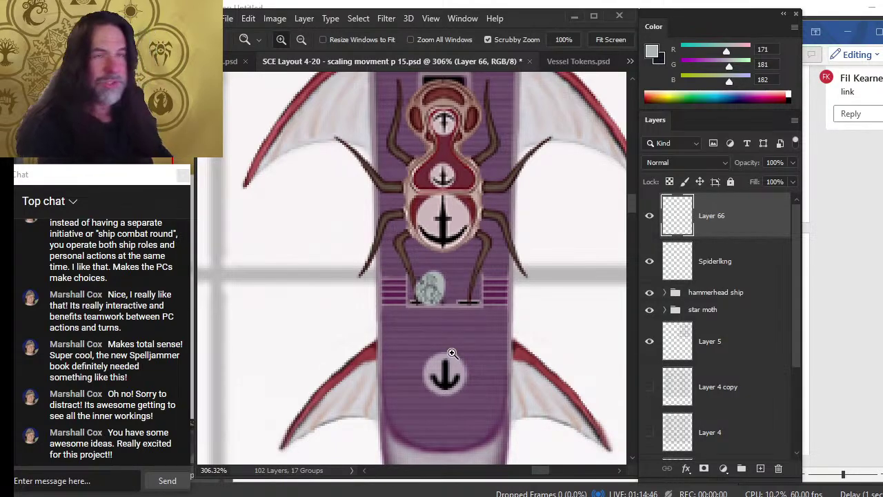
pyautogui.press('Delete')
pyautogui.press('Delete')
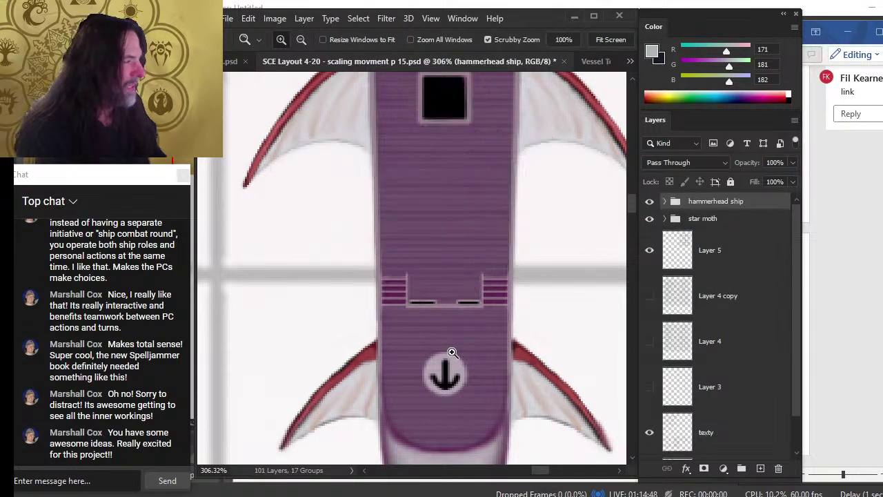
# Step: Zoom in on the two ships and briefly check the Vessel Tokens document
pyautogui.moveTo(463, 245); pyautogui.dragTo(353, 271)
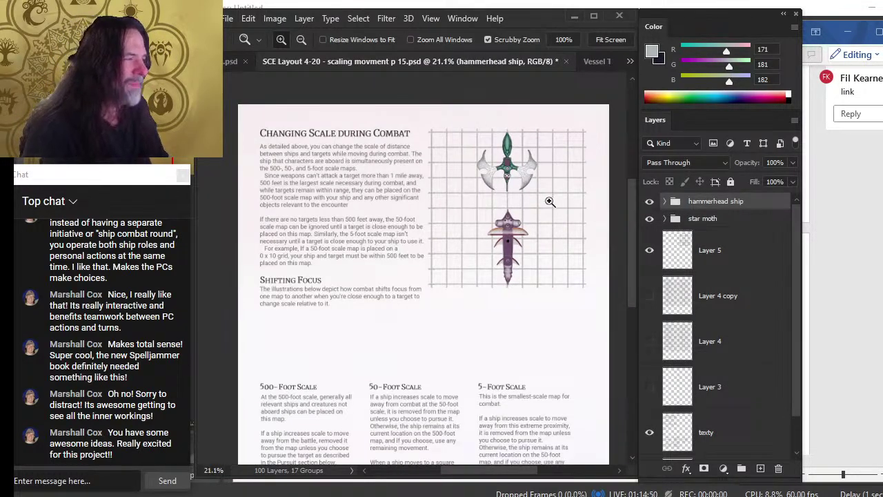
pyautogui.moveTo(550, 197); pyautogui.dragTo(459, 325)
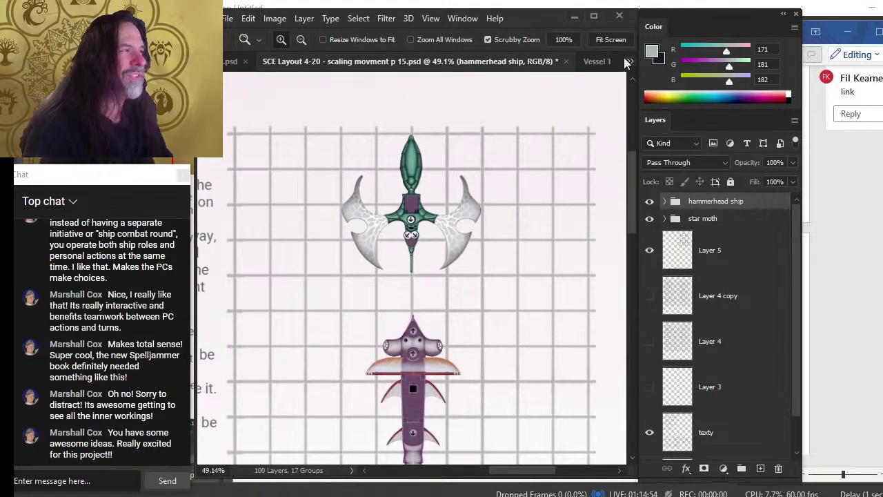
pyautogui.click(588, 62)
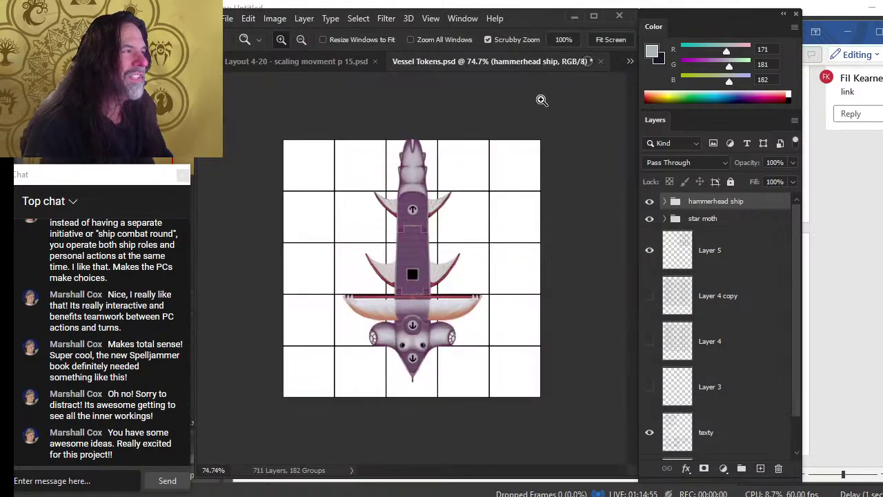
pyautogui.click(286, 61)
# Step: Close NPCs.psd without saving and list the other open documents
pyautogui.click(225, 63)
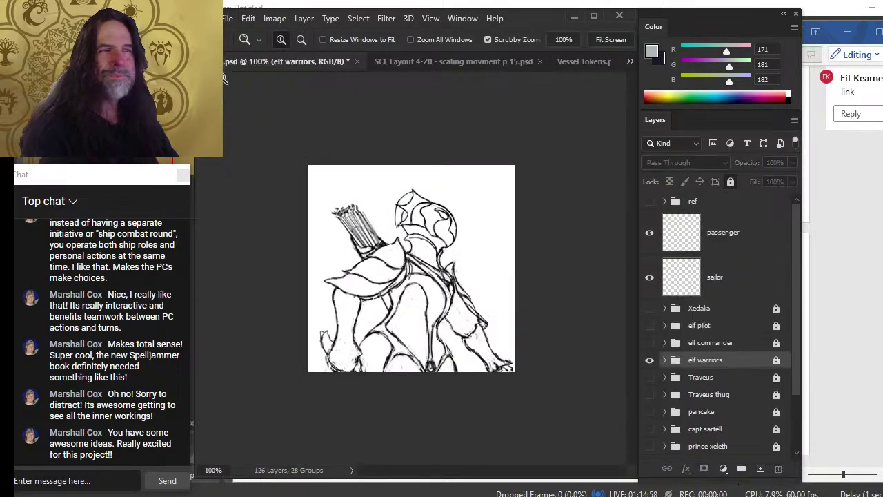
pyautogui.click(357, 62)
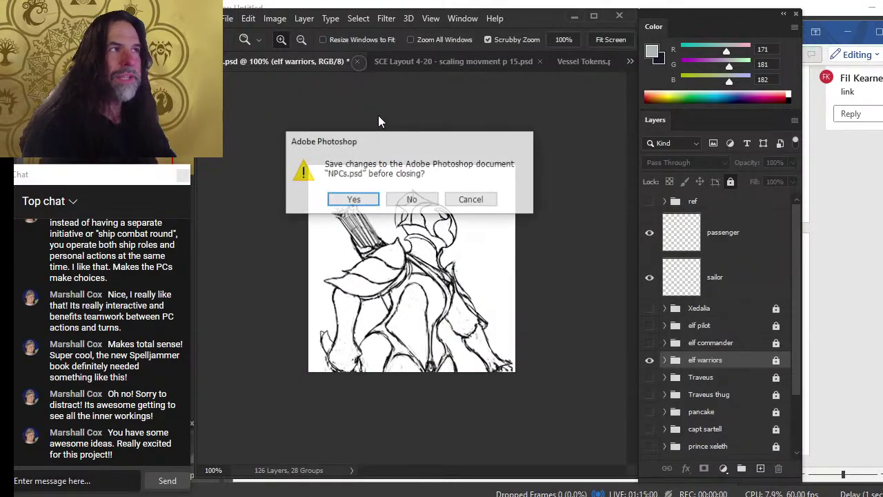
pyautogui.click(409, 198)
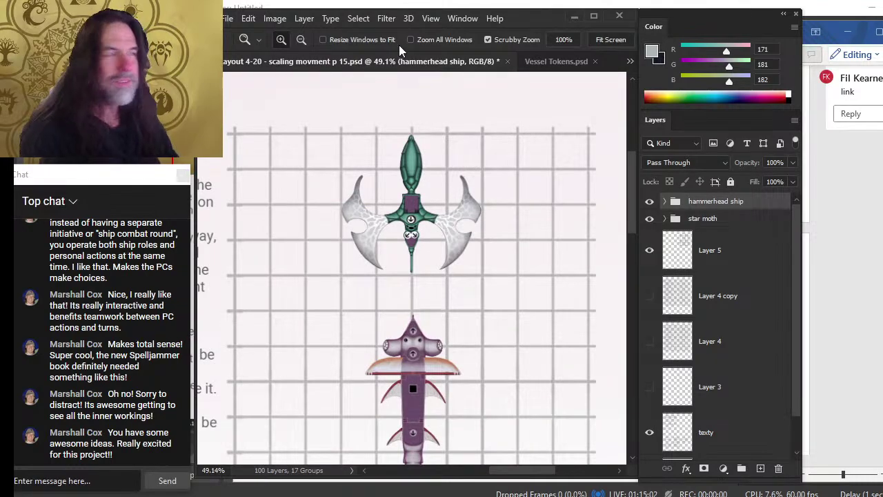
pyautogui.click(628, 61)
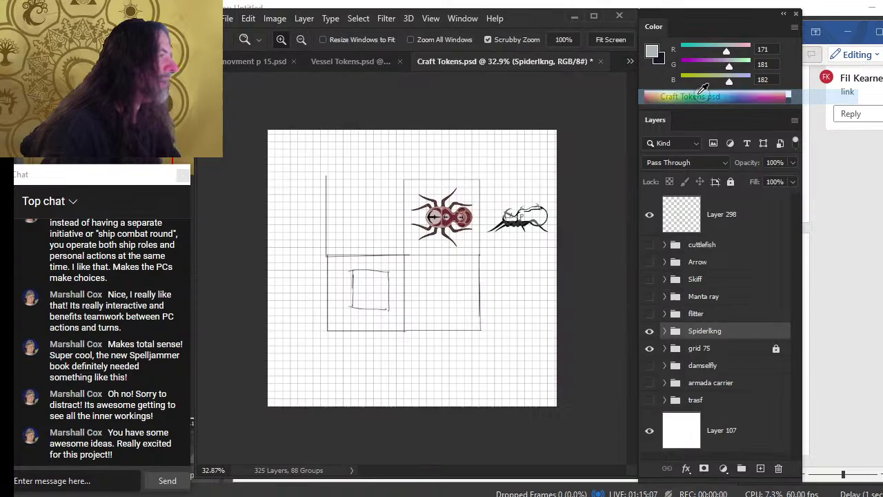
# Step: In Craft Tokens.psd, hide the Spiderlkng art and show the flitter token
pyautogui.click(704, 98)
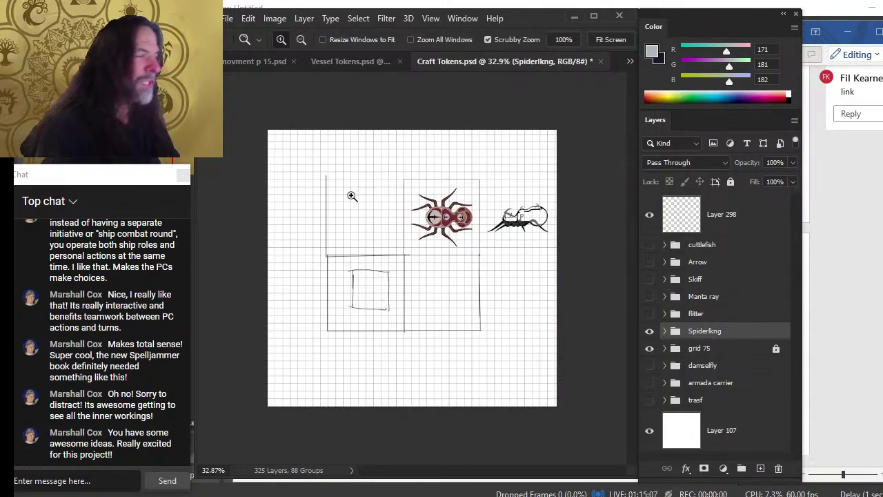
pyautogui.click(649, 332)
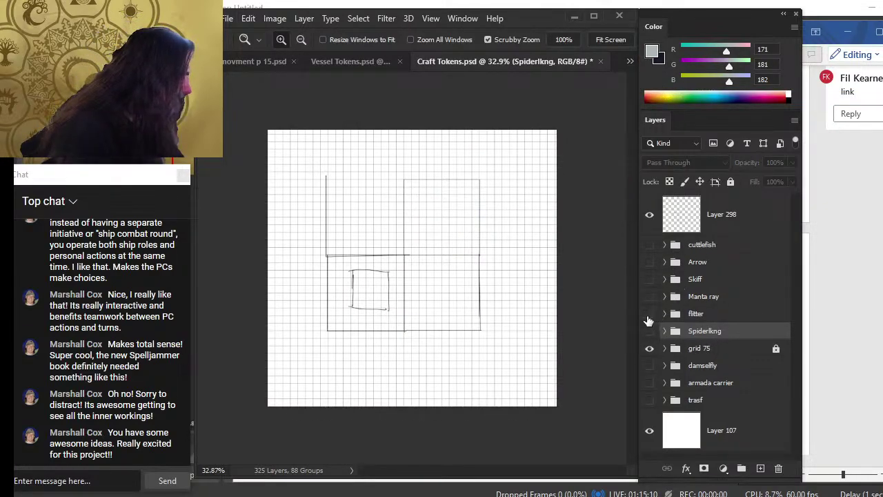
pyautogui.click(649, 314)
pyautogui.click(704, 314)
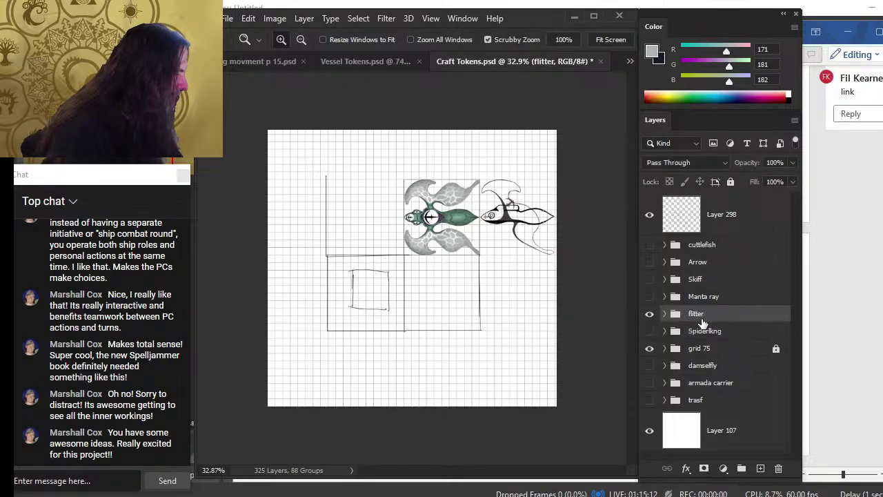
# Step: Undo an in-file flitter duplicate and reopen Duplicate Group for the flitter group
pyautogui.rightClick(705, 316)
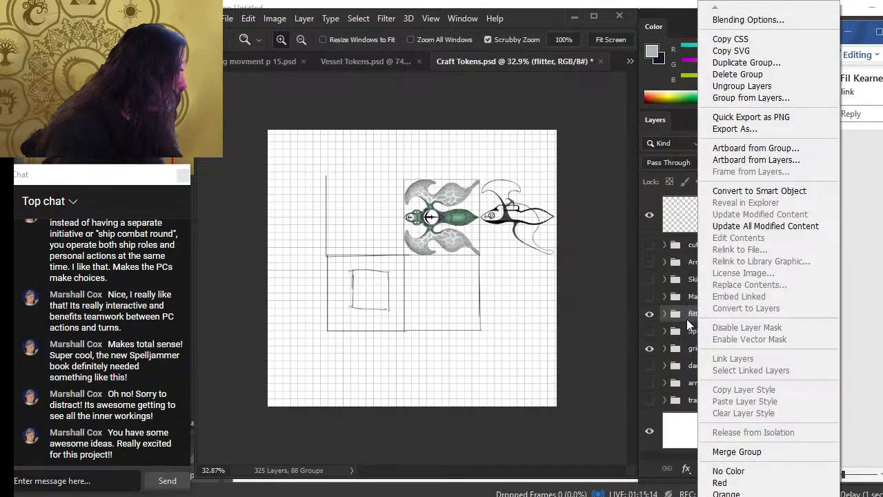
pyautogui.click(776, 63)
pyautogui.press('Return')
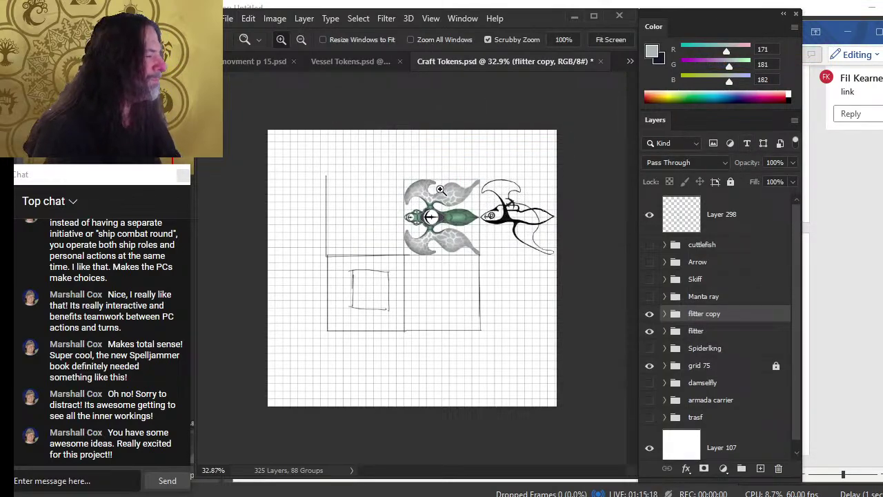
pyautogui.hotkey('ctrl', 'z')
pyautogui.rightClick(727, 314)
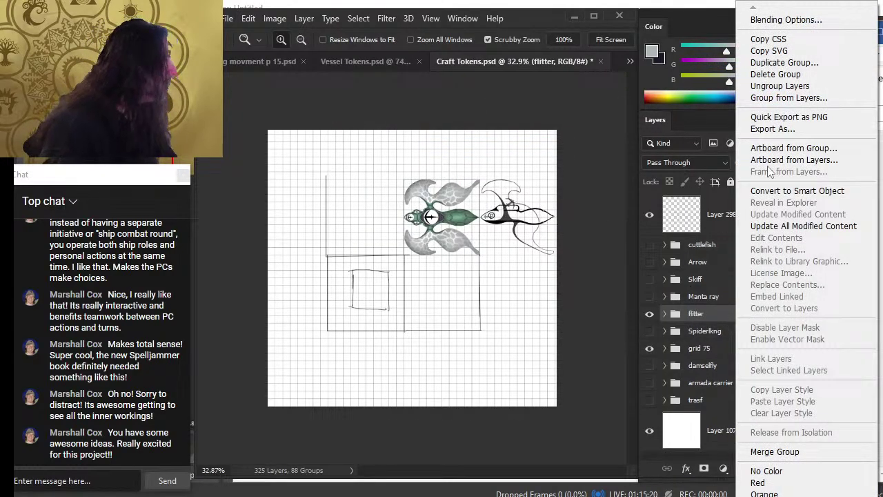
pyautogui.click(821, 62)
# Step: Duplicate the flitter group into SCE Layout 4-20 and bring up the page 15 layout
pyautogui.click(506, 182)
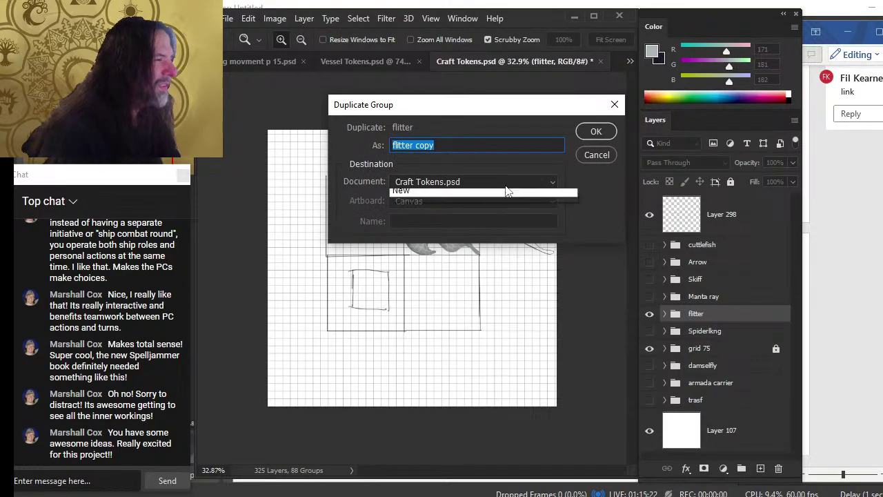
pyautogui.click(502, 195)
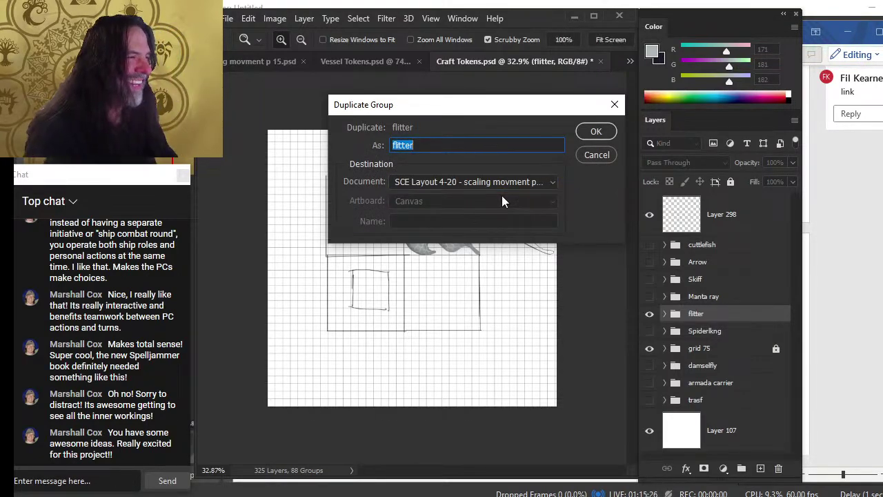
pyautogui.press('Return')
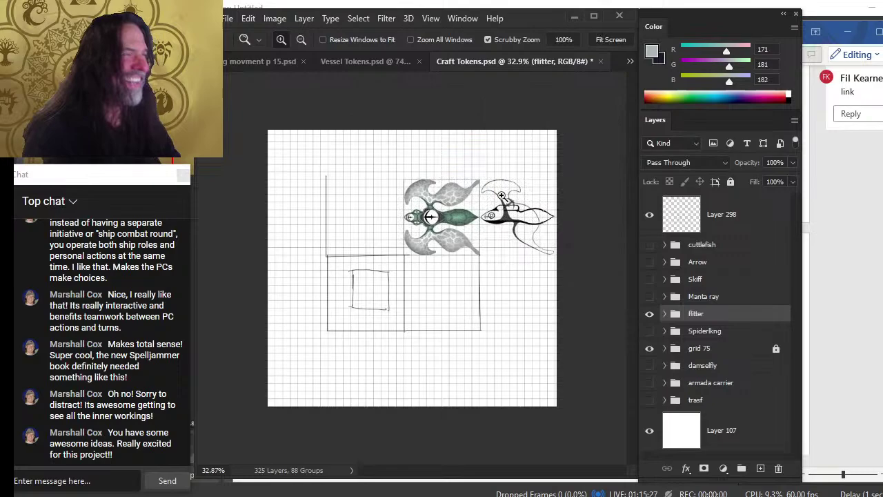
pyautogui.click(365, 63)
pyautogui.click(300, 61)
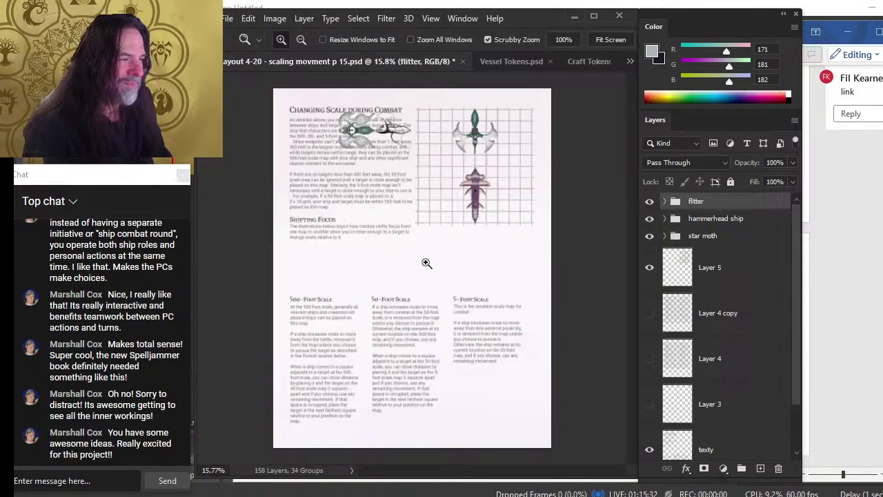
# Step: Move the flitter tokens below the Shifting Focus text and zoom into the page's middle
pyautogui.hotkey('ctrl', '0')
pyautogui.press('v')
pyautogui.moveTo(412, 161); pyautogui.dragTo(457, 281)
pyautogui.press('z')
pyautogui.moveTo(442, 231); pyautogui.dragTo(510, 241)
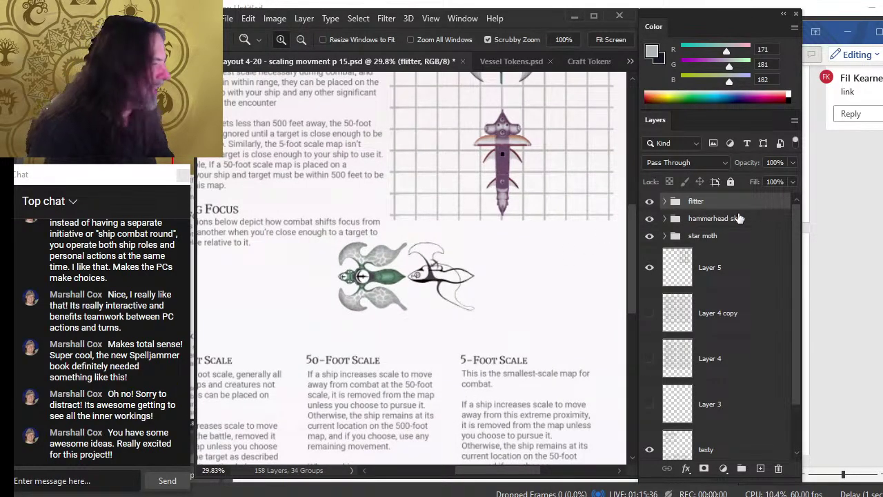
# Step: Merge the flitter group into a single layer and erase its leftover outline art
pyautogui.rightClick(743, 202)
pyautogui.click(807, 452)
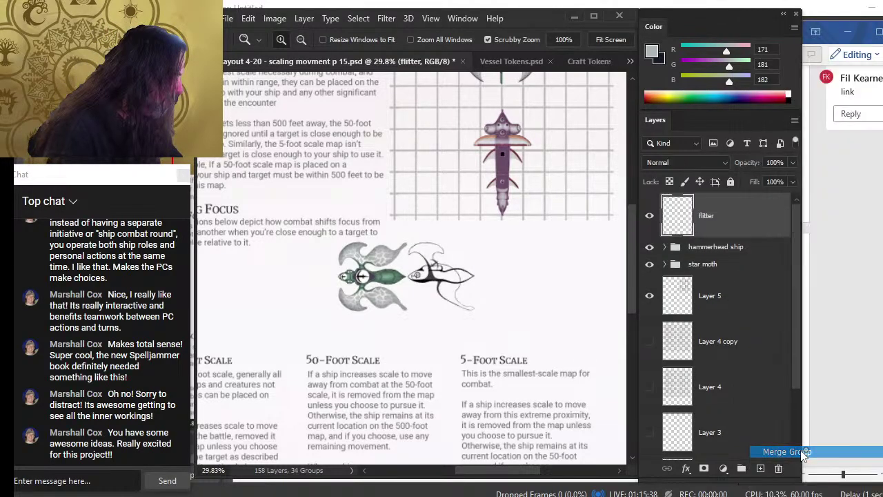
pyautogui.press('e')
pyautogui.moveTo(422, 246)
pyautogui.mouseDown()
pyautogui.moveTo(413, 262)
pyautogui.moveTo(410, 252)
pyautogui.moveTo(425, 244)
pyautogui.moveTo(440, 287)
pyautogui.moveTo(424, 245)
pyautogui.mouseUp()
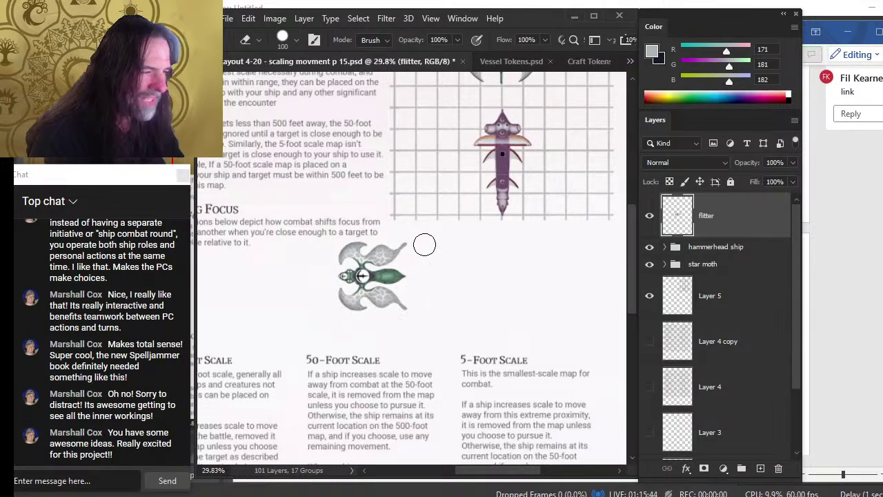
# Step: Shift the flitter ship left and up toward the top grid beside the ships
pyautogui.press('z')
pyautogui.moveTo(386, 280); pyautogui.dragTo(414, 283)
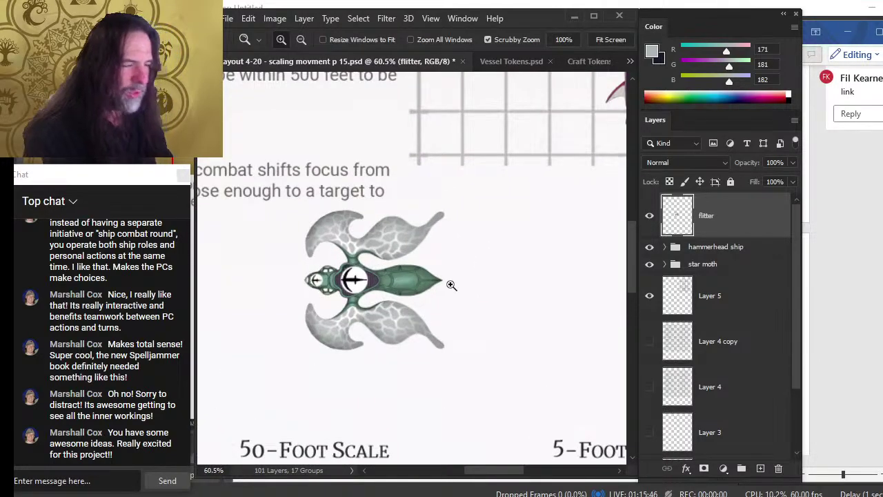
pyautogui.press('v')
pyautogui.moveTo(517, 256); pyautogui.dragTo(472, 250)
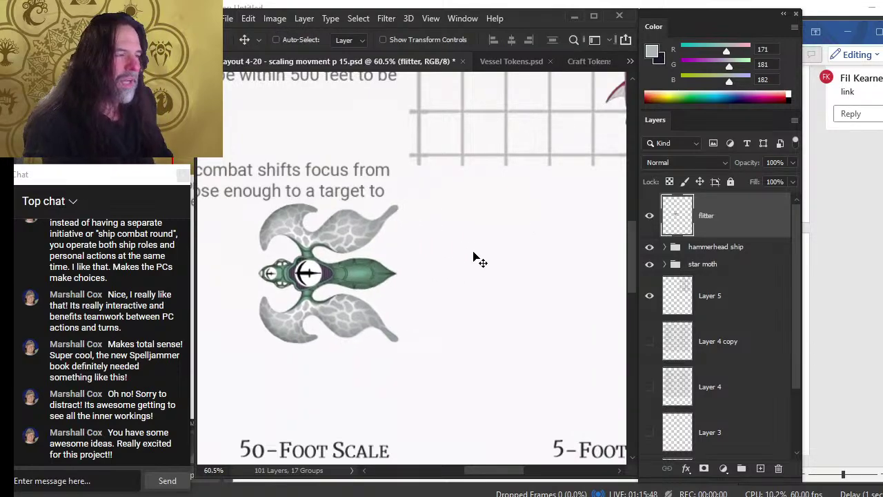
pyautogui.press('z')
pyautogui.moveTo(373, 321); pyautogui.dragTo(457, 215)
pyautogui.press('v')
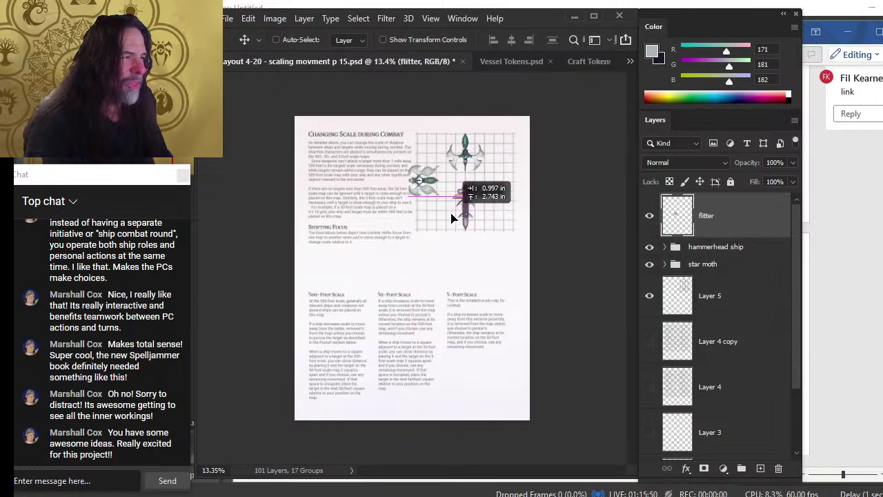
pyautogui.press('z')
pyautogui.moveTo(417, 160); pyautogui.dragTo(458, 161)
# Step: Rotate the flitter 90 degrees with Free Transform so it points upward
pyautogui.press('l')
pyautogui.rightClick(481, 214)
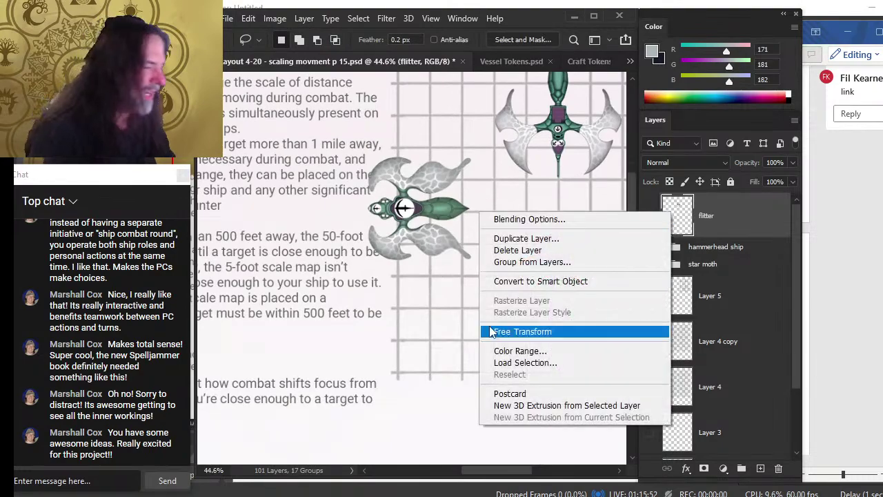
pyautogui.click(532, 334)
pyautogui.moveTo(490, 300); pyautogui.dragTo(501, 131)
pyautogui.press('Return')
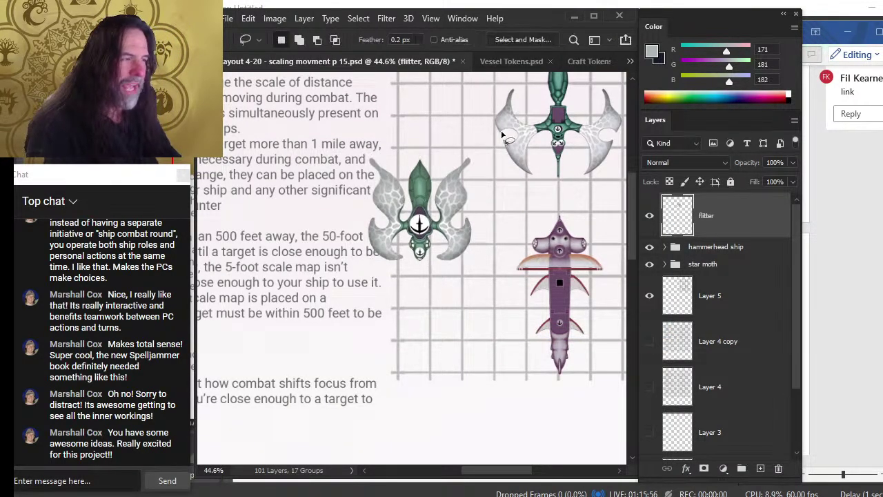
# Step: Scale the flitter down to about 90% and move it up slightly right
pyautogui.rightClick(420, 228)
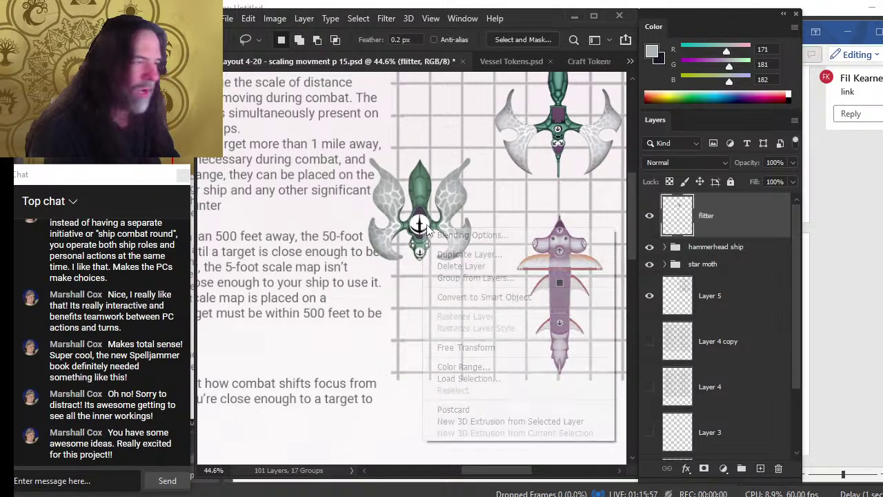
pyautogui.click(465, 347)
pyautogui.moveTo(361, 266); pyautogui.dragTo(426, 202)
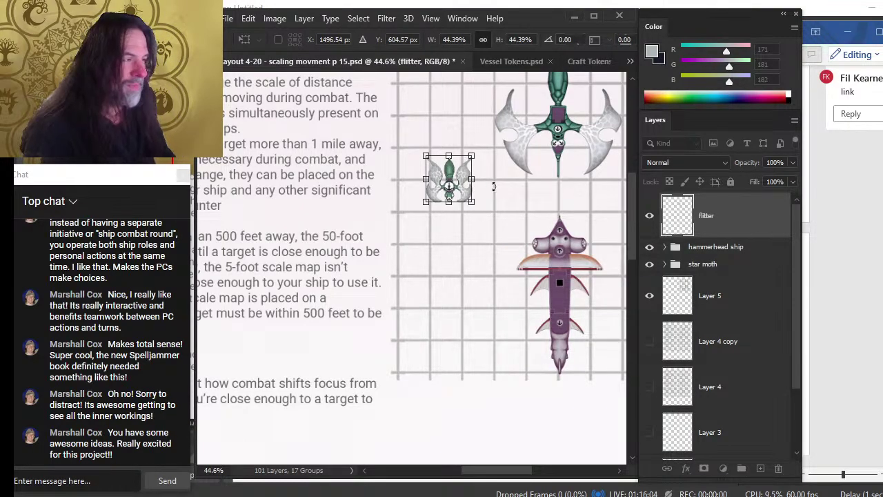
pyautogui.press('Return')
pyautogui.press('z')
pyautogui.click(493, 120)
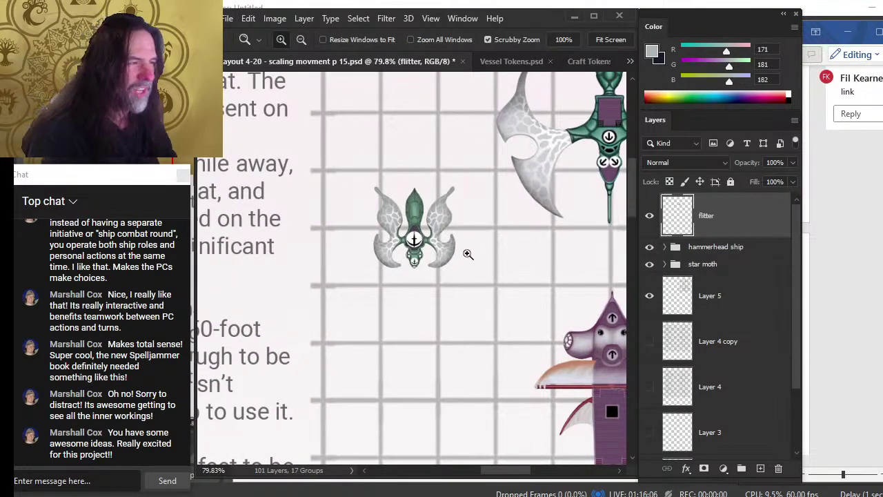
pyautogui.press('v')
pyautogui.moveTo(467, 254)
pyautogui.mouseDown()
pyautogui.moveTo(476, 250)
pyautogui.moveTo(465, 253)
pyautogui.moveTo(476, 263)
pyautogui.mouseUp()
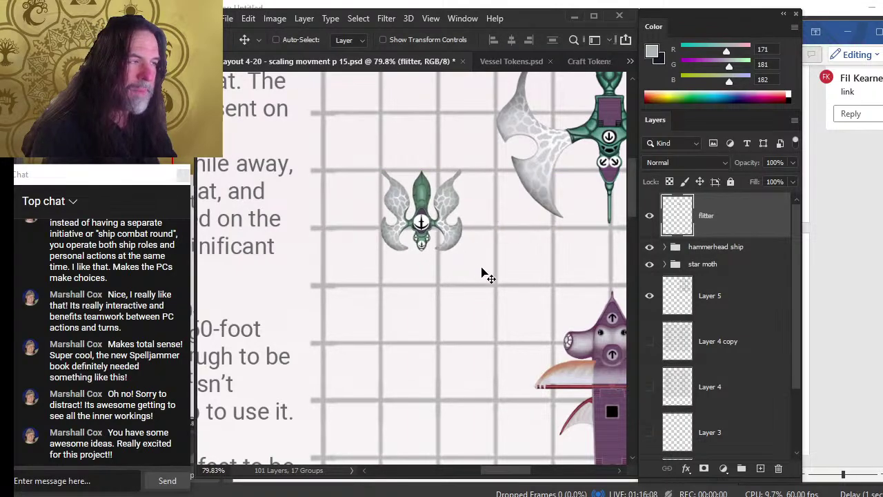
# Step: Shrink the flitter further to about 68% and nudge it into place on the grid
pyautogui.press('l')
pyautogui.rightClick(503, 226)
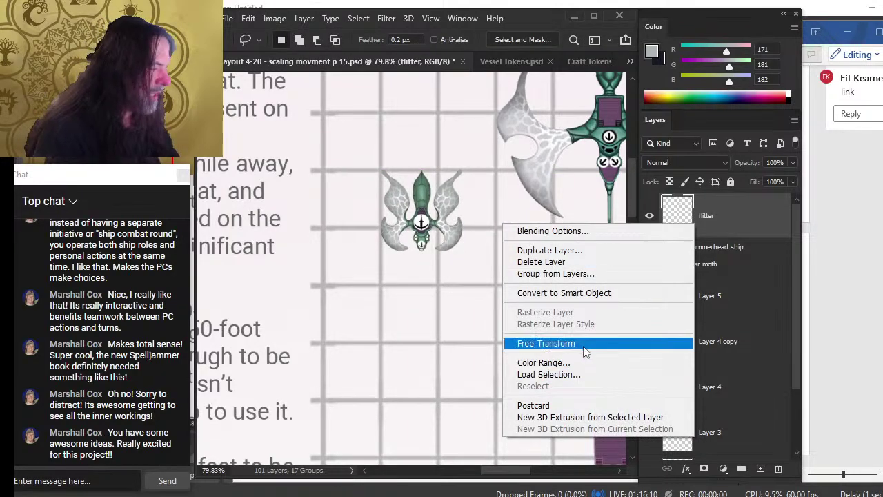
pyautogui.click(546, 342)
pyautogui.moveTo(463, 253); pyautogui.dragTo(433, 231)
pyautogui.press('Return')
pyautogui.press('z')
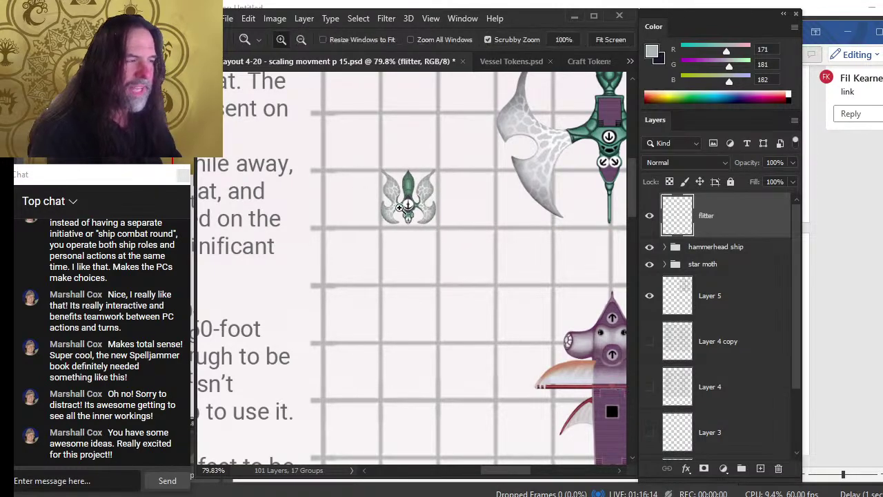
pyautogui.click(433, 232)
pyautogui.press('v')
pyautogui.press('Up')
pyautogui.press('Up')
pyautogui.press('Up')
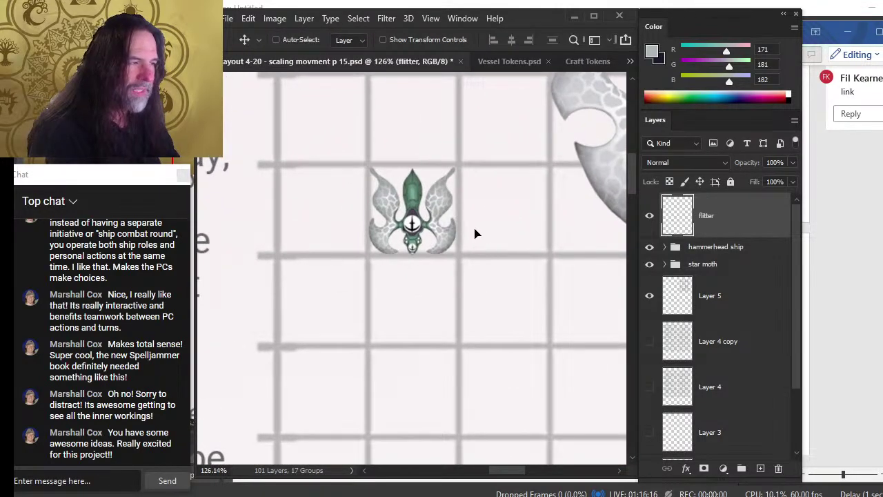
pyautogui.press('Up')
pyautogui.press('Up')
pyautogui.press('Up')
pyautogui.moveTo(481, 232); pyautogui.dragTo(399, 238)
# Step: Place the small flitter token onto the star moth's bow
pyautogui.press('m')
pyautogui.rightClick(433, 188)
pyautogui.click(504, 306)
pyautogui.press('Return')
pyautogui.press('z')
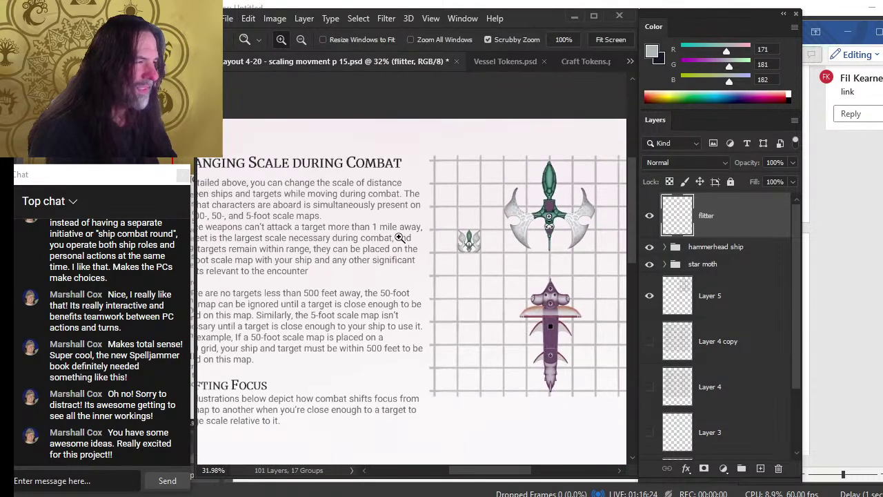
pyautogui.click(399, 238)
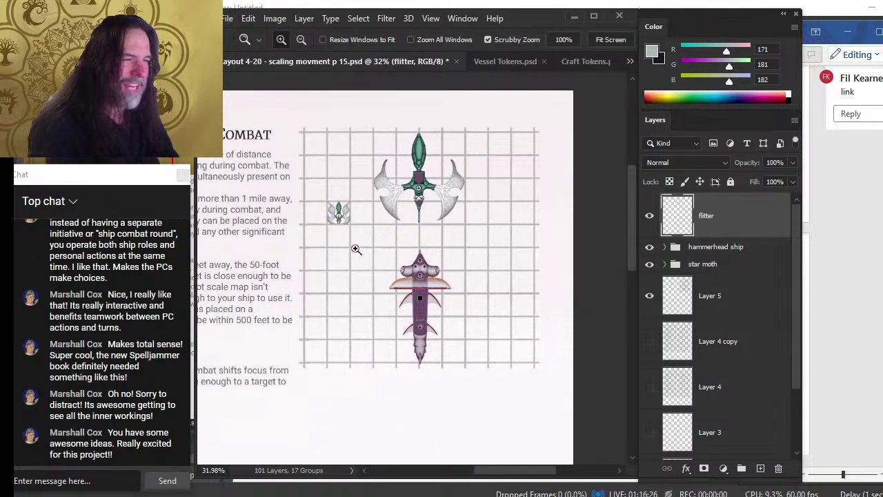
pyautogui.press('v')
pyautogui.moveTo(356, 222); pyautogui.dragTo(439, 159)
# Step: Drag the flitter layer into the star moth group, then undo that move
pyautogui.press('z')
pyautogui.moveTo(434, 223); pyautogui.dragTo(466, 163)
pyautogui.press('v')
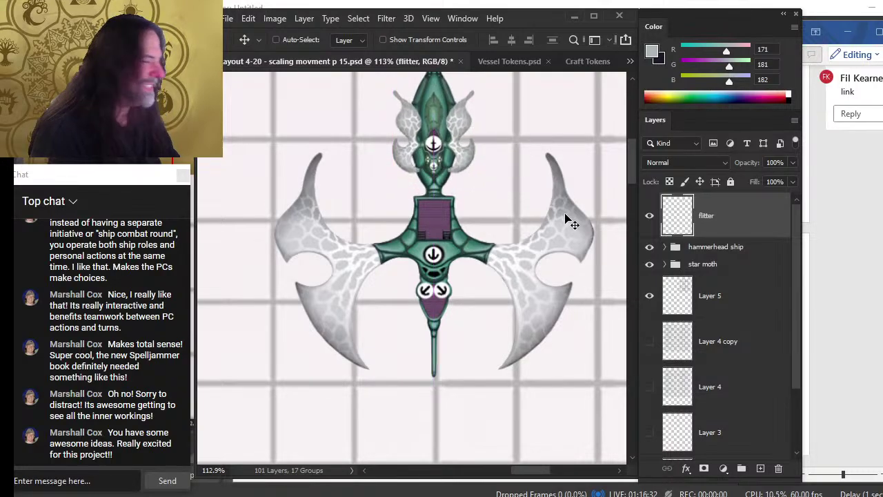
pyautogui.moveTo(725, 239); pyautogui.dragTo(731, 202)
pyautogui.hotkey('ctrl', 'z')
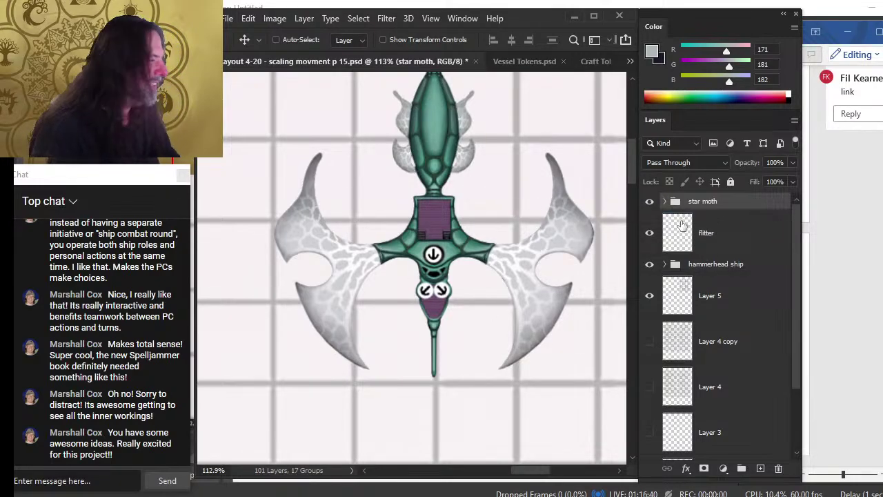
# Step: Duplicate the flitter layer and drag the copy down along the star moth's hull
pyautogui.rightClick(699, 247)
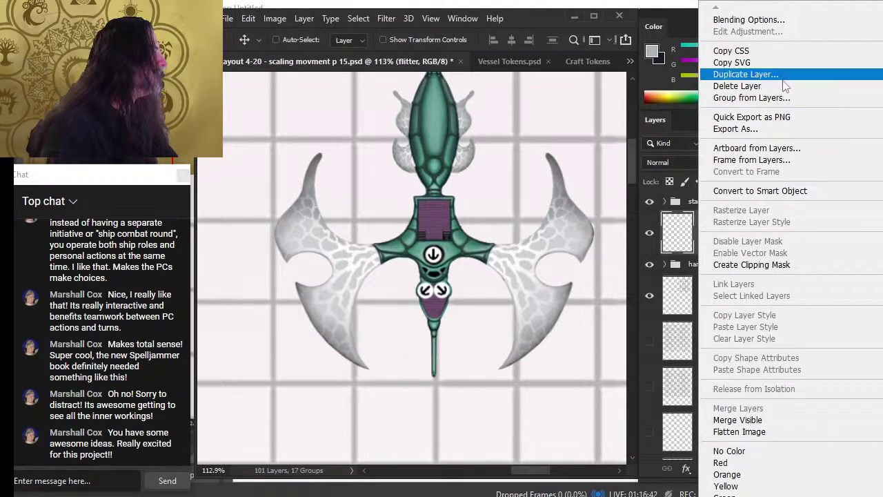
pyautogui.click(765, 74)
pyautogui.press('Return')
pyautogui.moveTo(540, 181); pyautogui.dragTo(532, 243)
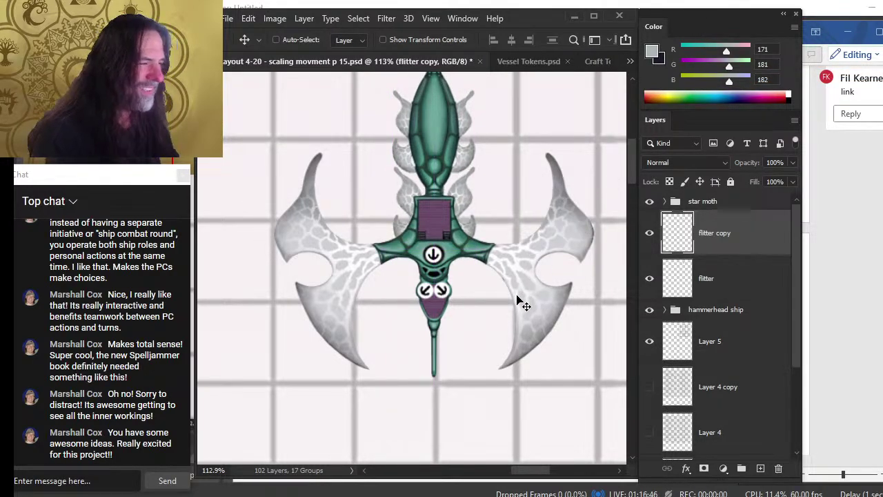
pyautogui.moveTo(518, 300); pyautogui.dragTo(519, 252)
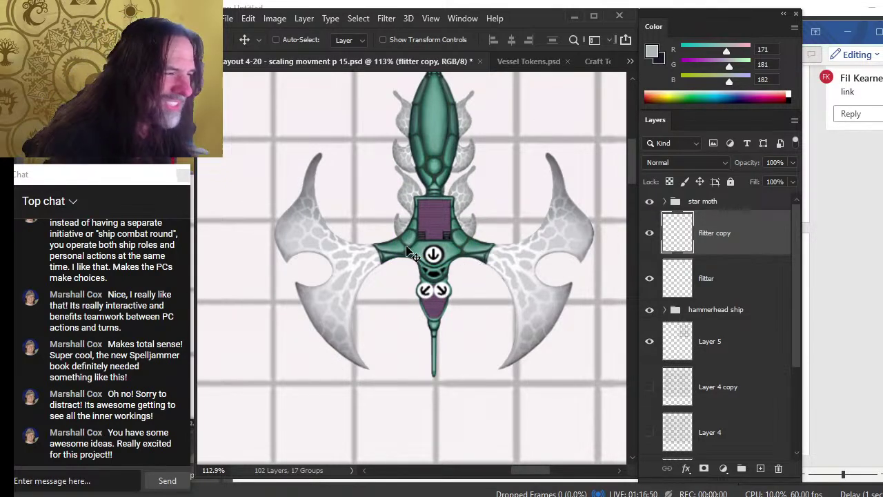
# Step: Fine-tune the flitter copy's position just below the first flitter
pyautogui.press('z')
pyautogui.moveTo(397, 230); pyautogui.dragTo(468, 249)
pyautogui.press('v')
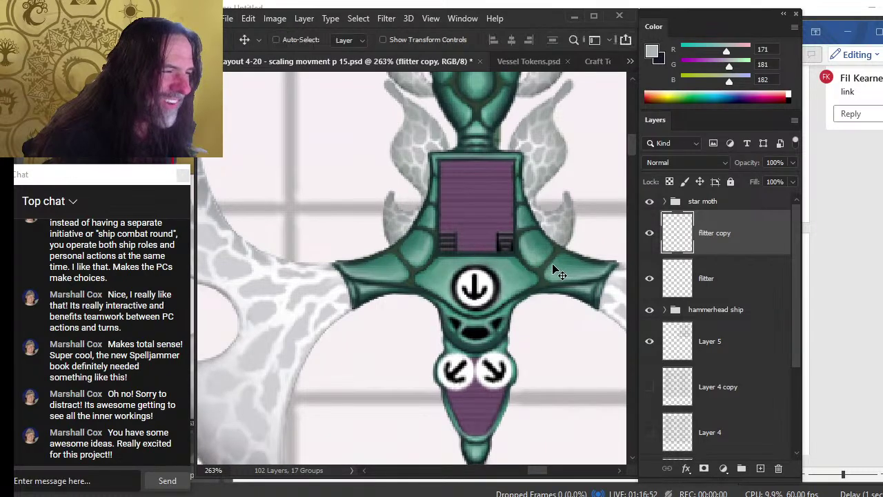
pyautogui.moveTo(552, 267); pyautogui.dragTo(552, 259)
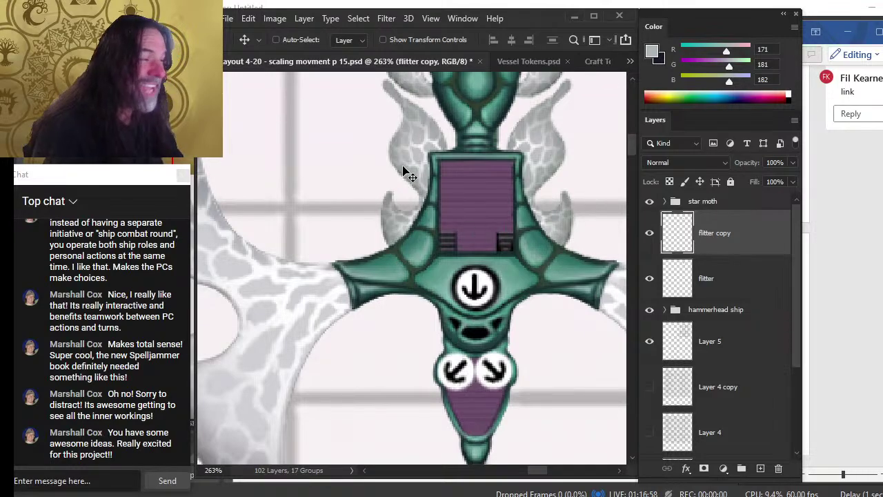
pyautogui.press('z')
pyautogui.moveTo(497, 268); pyautogui.dragTo(483, 288)
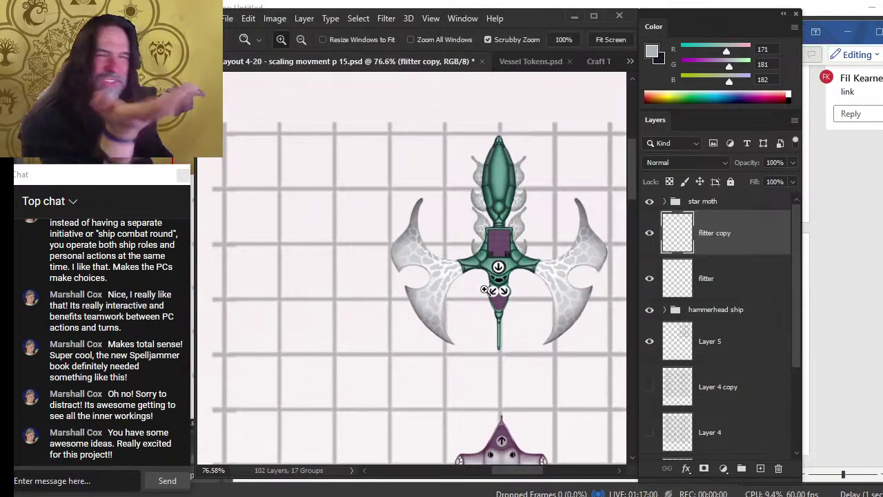
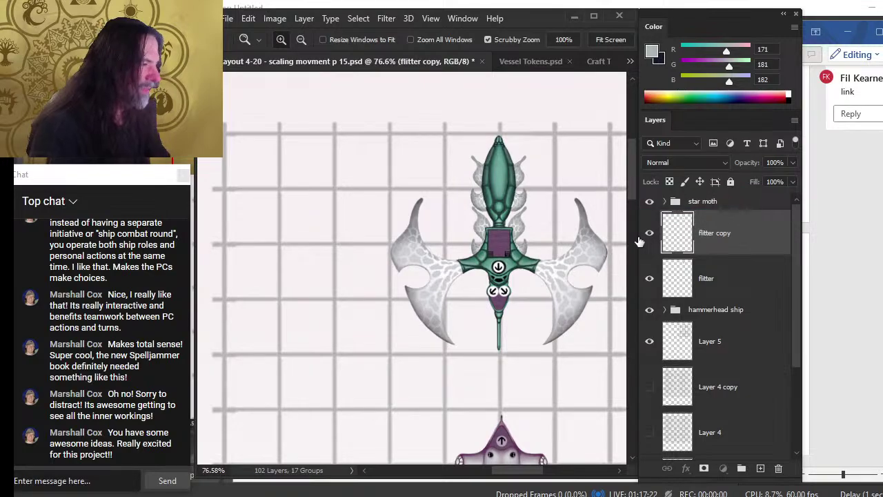
# Step: Place the star moth group below flitter copy, nudge flitter copy up, then restack it beneath the group
pyautogui.moveTo(715, 200); pyautogui.dragTo(719, 253)
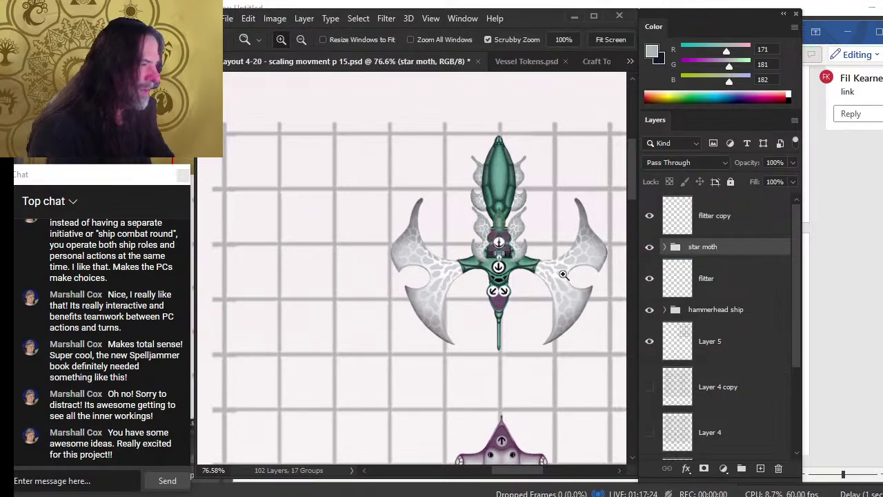
pyautogui.moveTo(511, 279); pyautogui.dragTo(542, 296)
pyautogui.press('v')
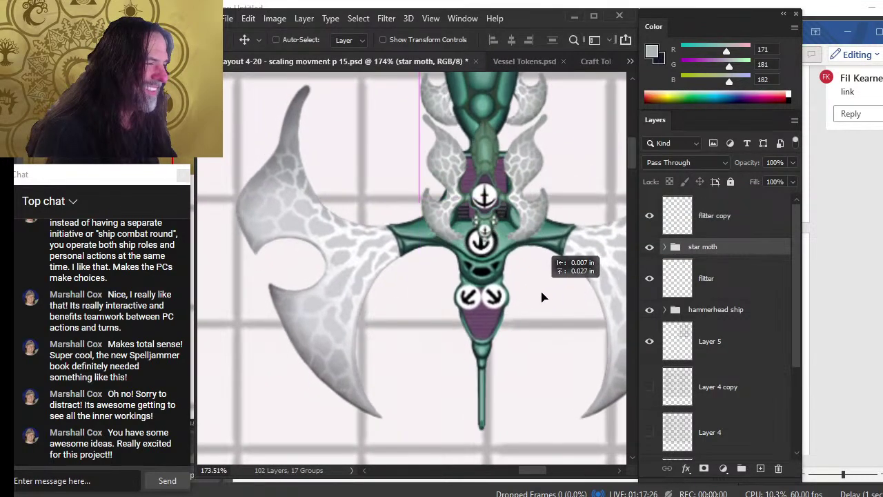
pyautogui.click(710, 224)
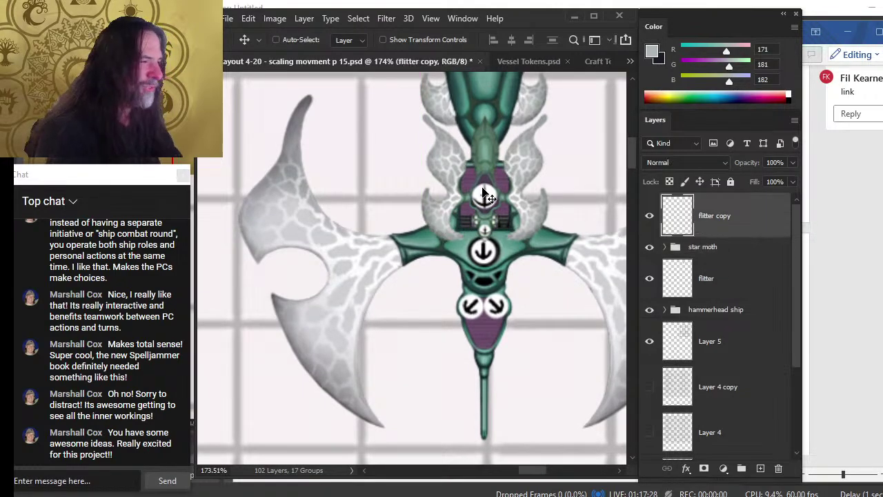
pyautogui.moveTo(526, 248); pyautogui.dragTo(524, 241)
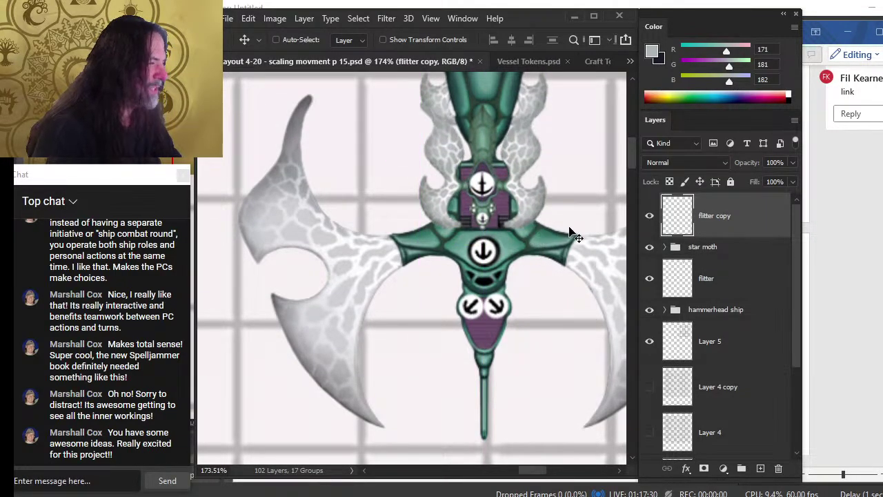
pyautogui.moveTo(751, 222); pyautogui.dragTo(751, 261)
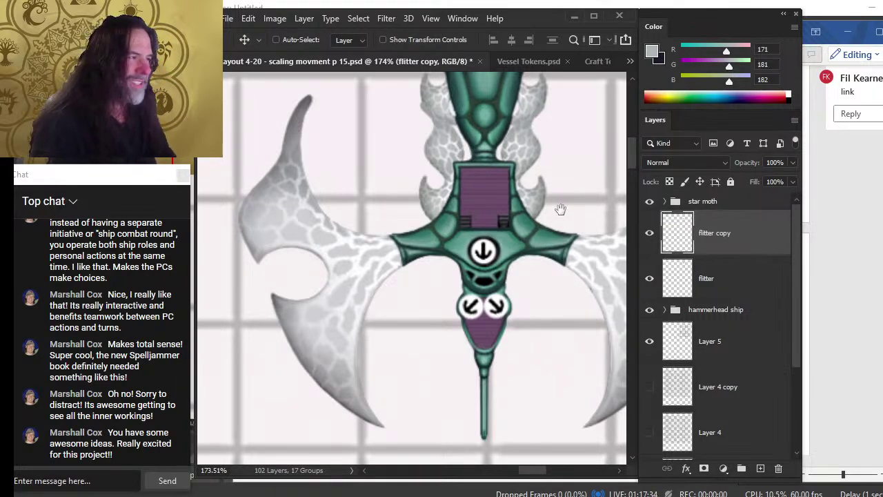
# Step: Nudge the flitter layer about 0.047 in, then zoom out to the whole page
pyautogui.moveTo(560, 209); pyautogui.dragTo(548, 265)
pyautogui.click(745, 286)
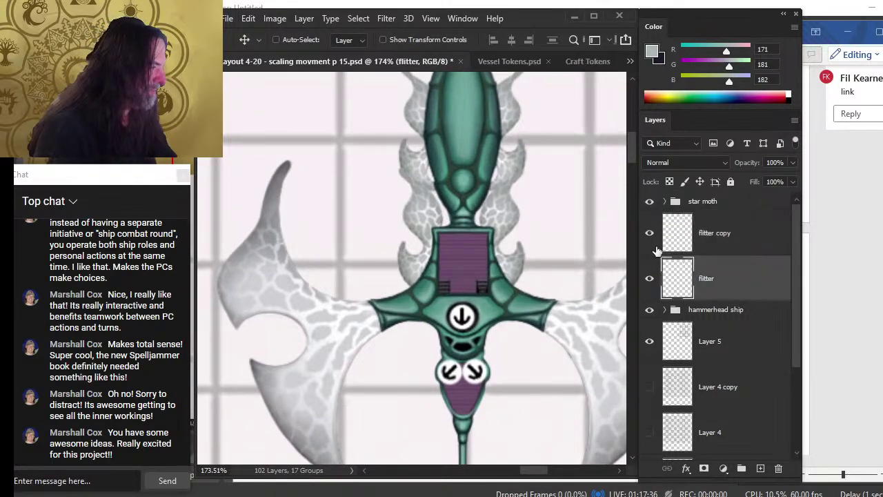
pyautogui.moveTo(533, 159); pyautogui.dragTo(535, 238)
pyautogui.moveTo(558, 316); pyautogui.dragTo(556, 292)
pyautogui.press('z')
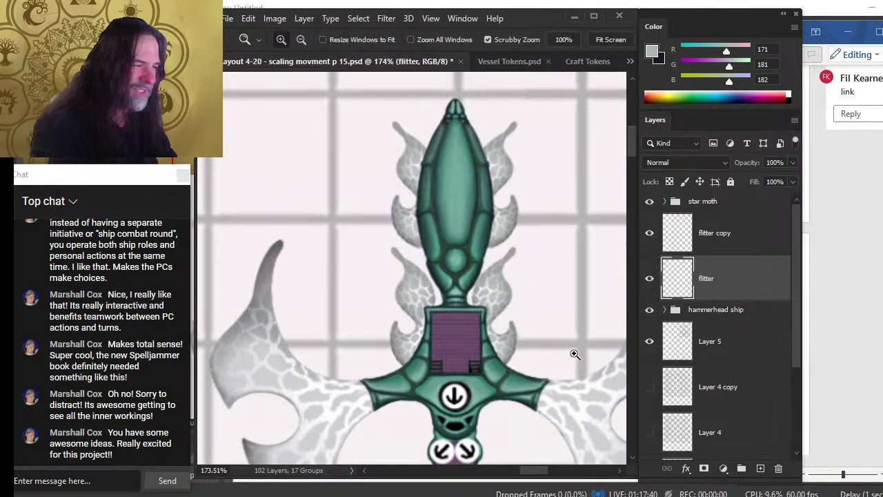
pyautogui.moveTo(566, 345); pyautogui.dragTo(558, 341)
pyautogui.click(721, 247)
pyautogui.press('v')
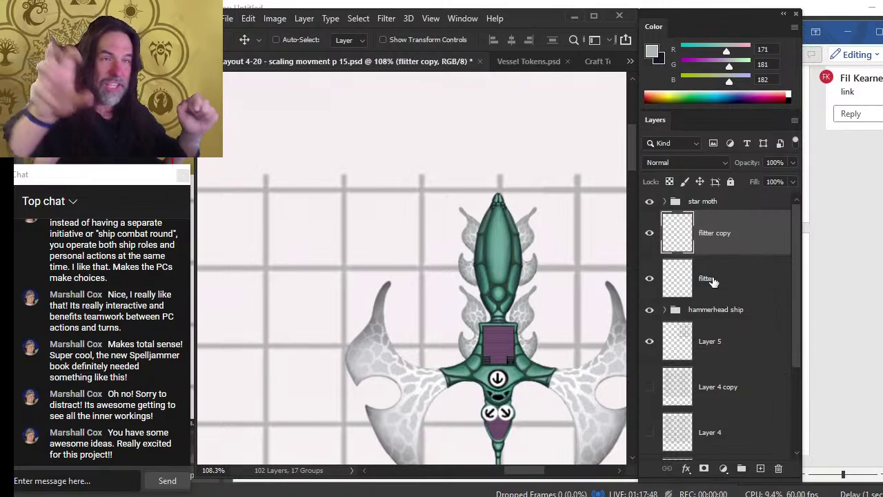
pyautogui.press('z')
pyautogui.scroll(-5, 400, 266)
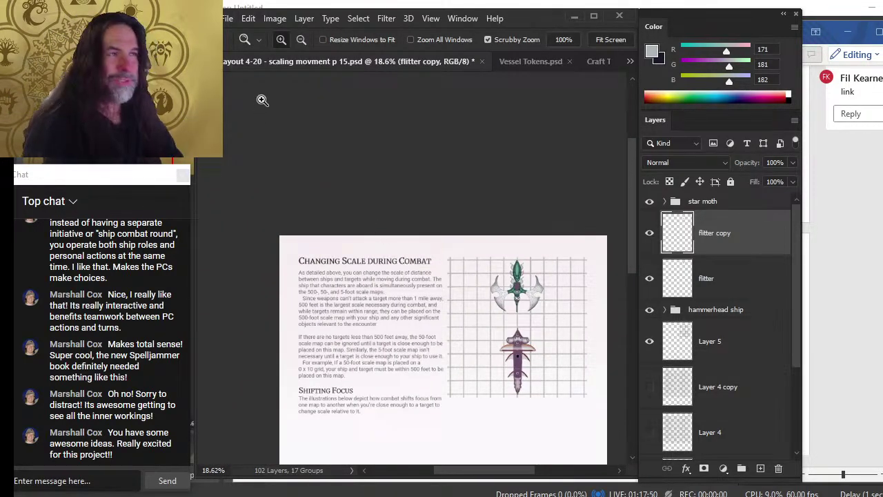
# Step: Switch to Craft Tokens.psd and turn on the armada carrier group's visibility
pyautogui.click(591, 61)
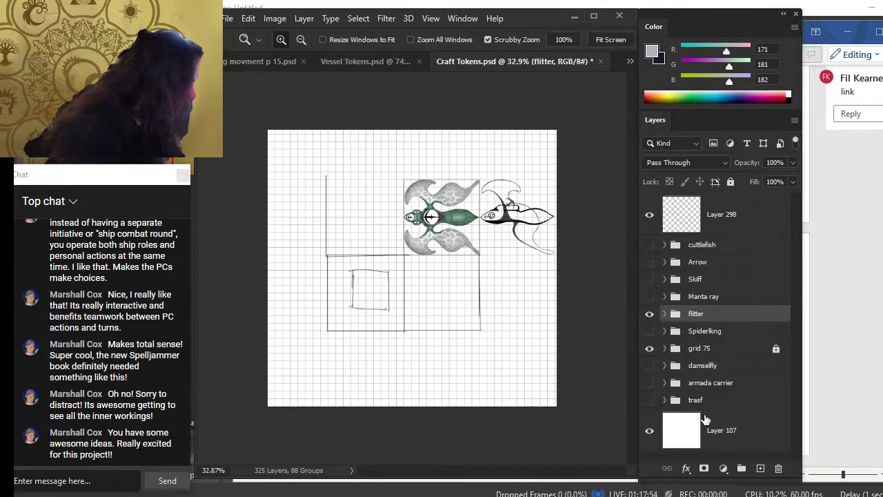
pyautogui.click(649, 383)
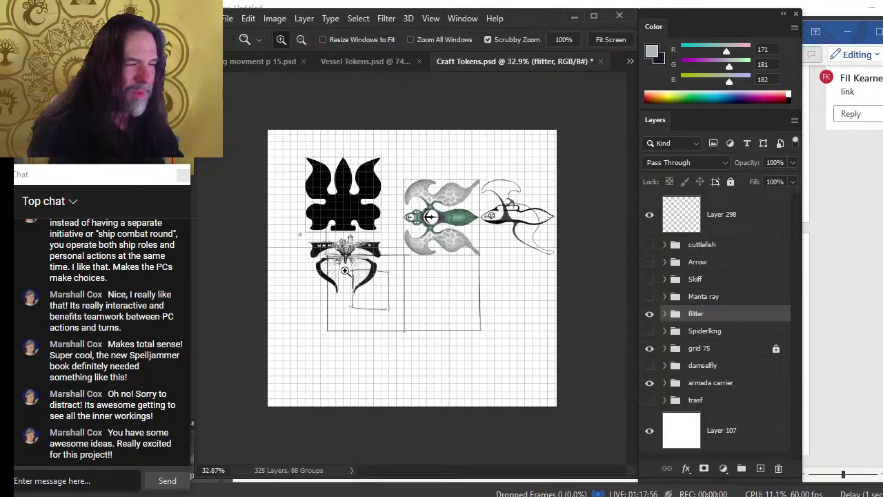
pyautogui.scroll(4, 345, 271)
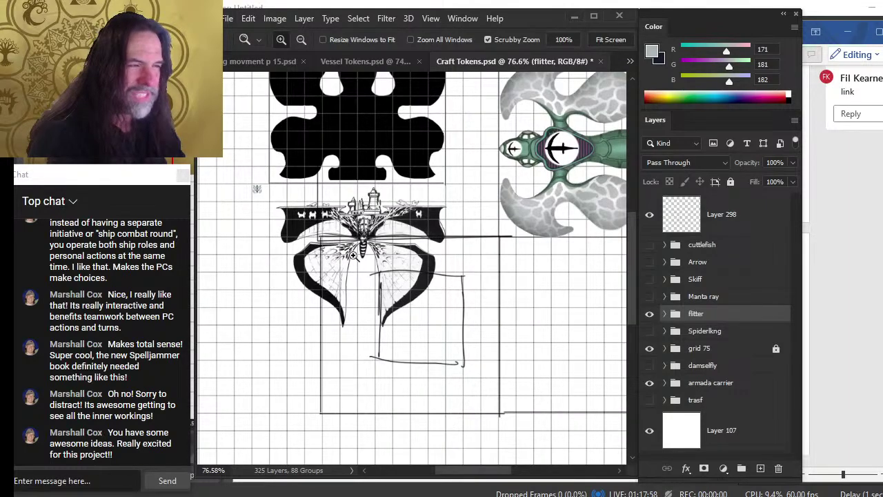
pyautogui.scroll(4, 318, 226)
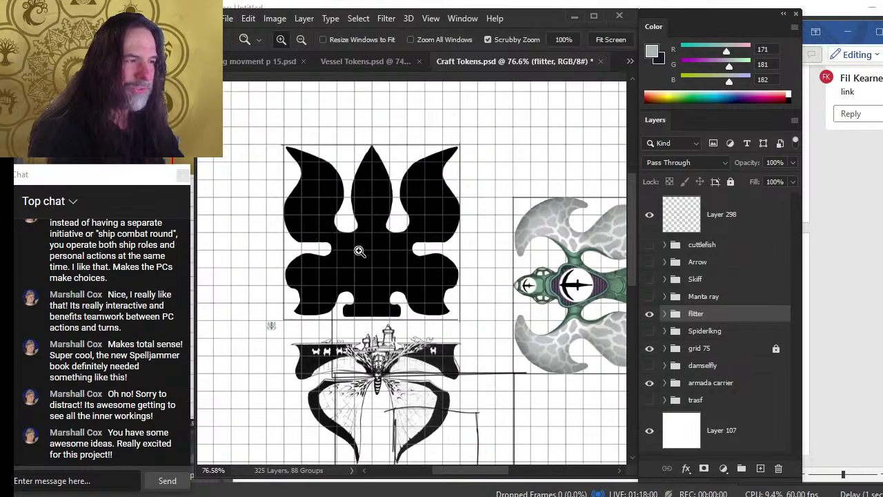
pyautogui.scroll(2, 359, 252)
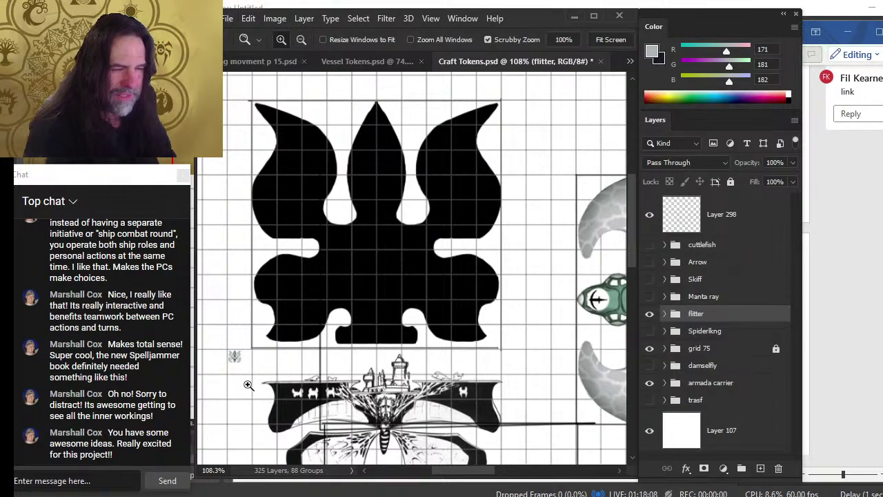
# Step: Check the carrier and flitter artwork, then expand the armada carrier group and select flitter token
pyautogui.press('v')
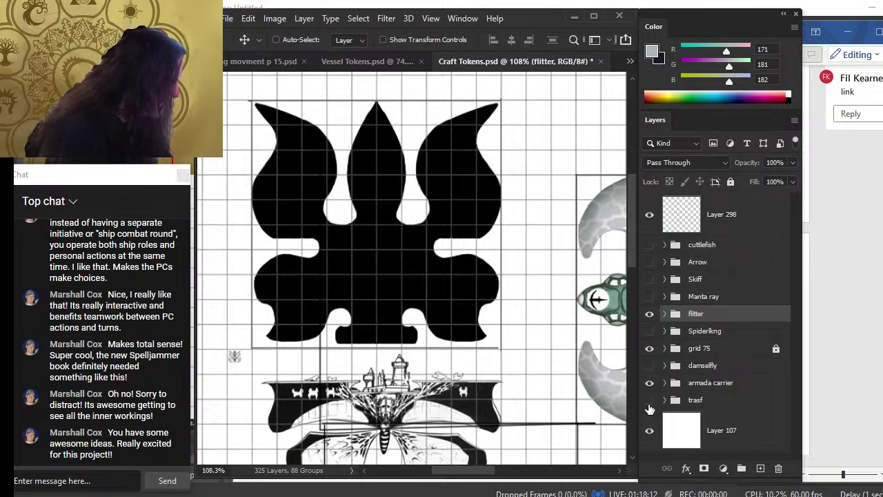
pyautogui.click(649, 382)
pyautogui.click(649, 382)
pyautogui.click(650, 313)
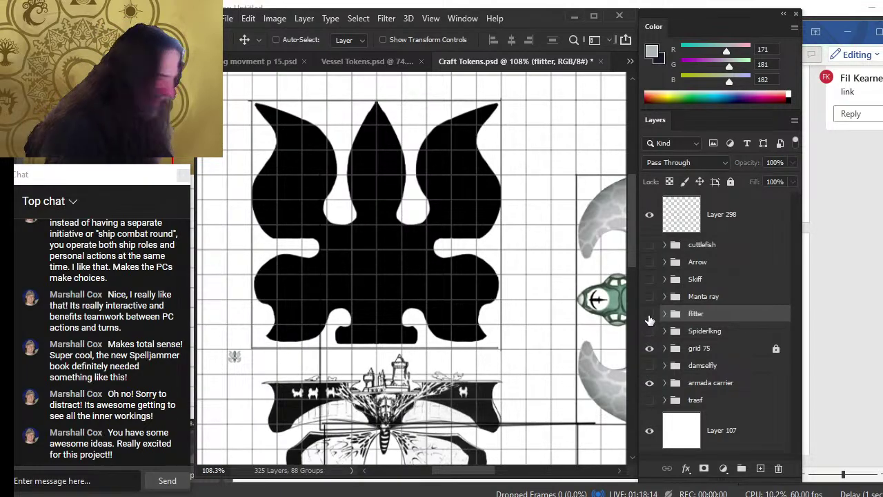
pyautogui.click(650, 314)
pyautogui.click(650, 383)
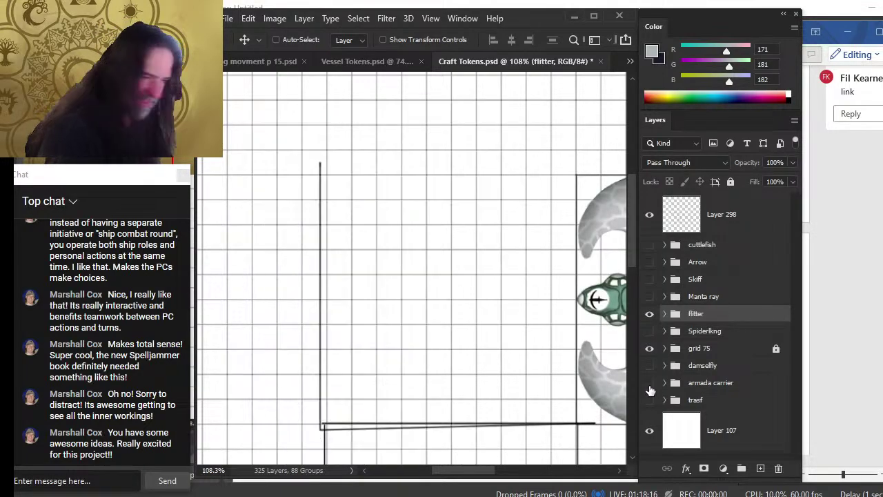
pyautogui.click(649, 383)
pyautogui.click(665, 383)
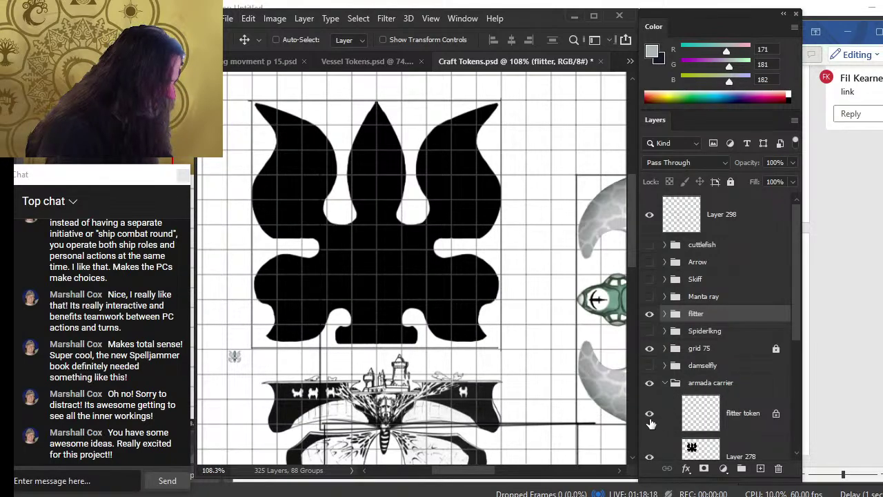
pyautogui.click(681, 424)
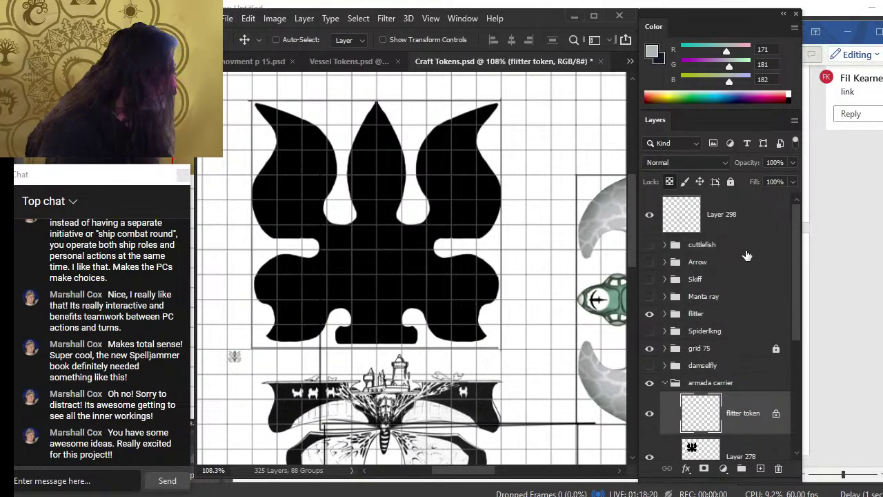
# Step: Move the small flitter ship onto the black armada carrier token and shift it right
pyautogui.moveTo(297, 407); pyautogui.dragTo(516, 417)
pyautogui.hotkey('ctrl', 'space')
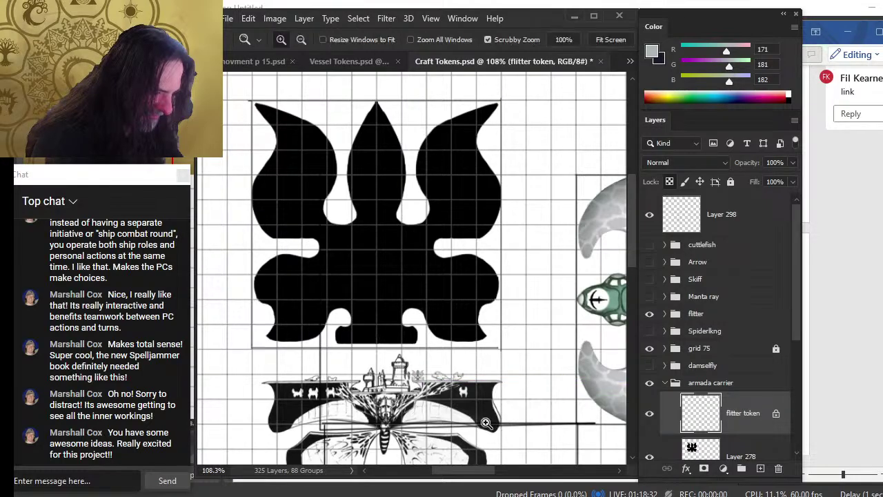
pyautogui.moveTo(460, 397); pyautogui.dragTo(548, 448)
pyautogui.moveTo(347, 389); pyautogui.dragTo(465, 366)
pyautogui.hotkey('ctrl', 'space')
pyautogui.moveTo(505, 334); pyautogui.dragTo(447, 227)
pyautogui.hotkey('ctrl', 'space')
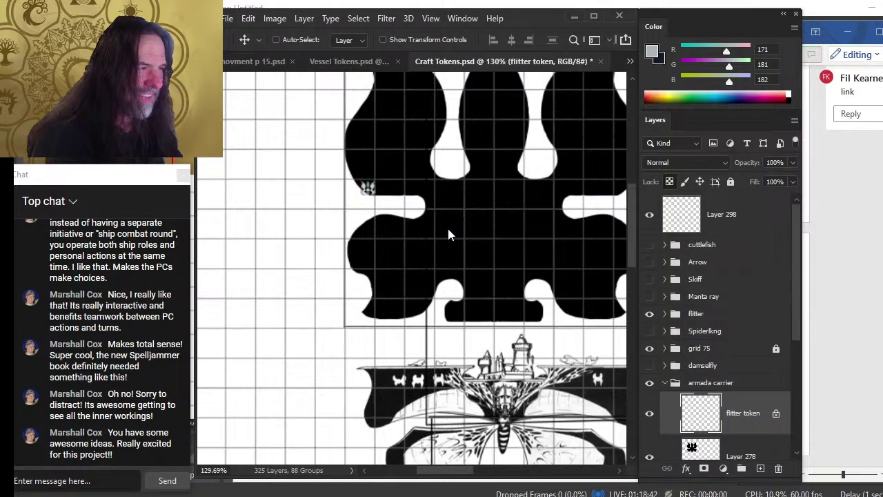
pyautogui.hotkey('ctrl', 'space')
pyautogui.moveTo(383, 185); pyautogui.dragTo(411, 204)
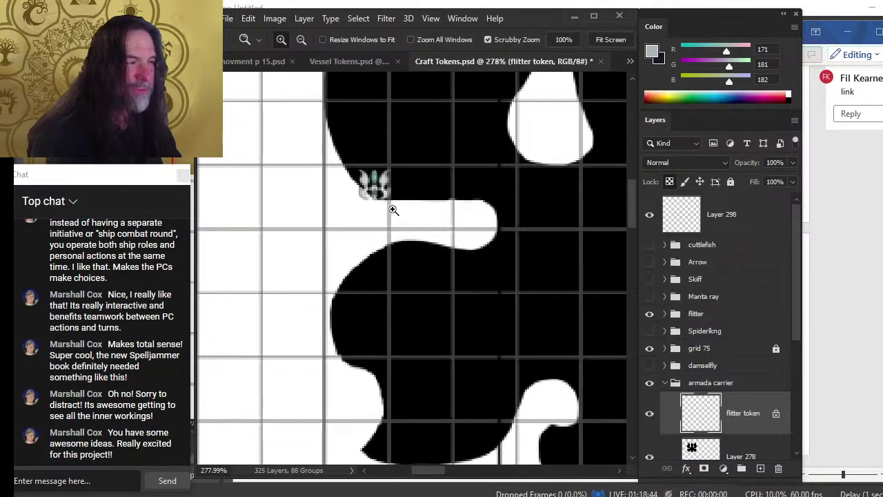
# Step: Scale the flitter token ship to about 200% with Free Transform
pyautogui.press('l')
pyautogui.rightClick(383, 200)
pyautogui.click(442, 322)
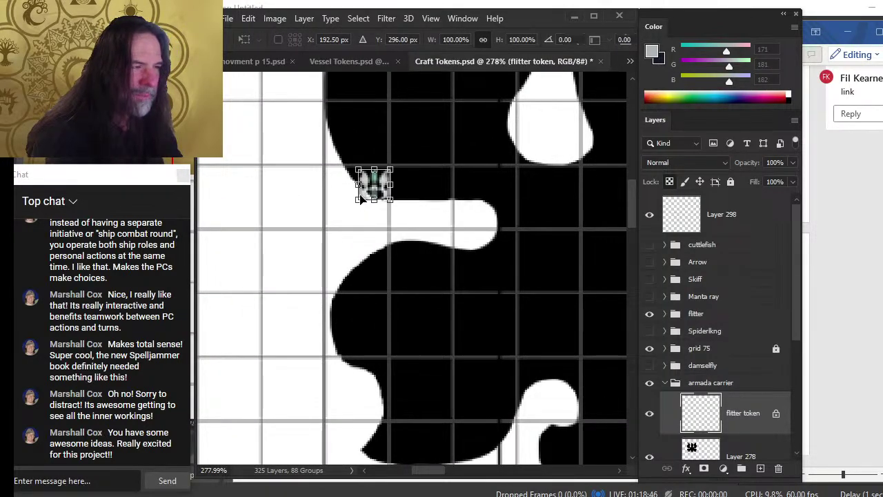
pyautogui.moveTo(364, 188); pyautogui.dragTo(326, 236)
pyautogui.press('Return')
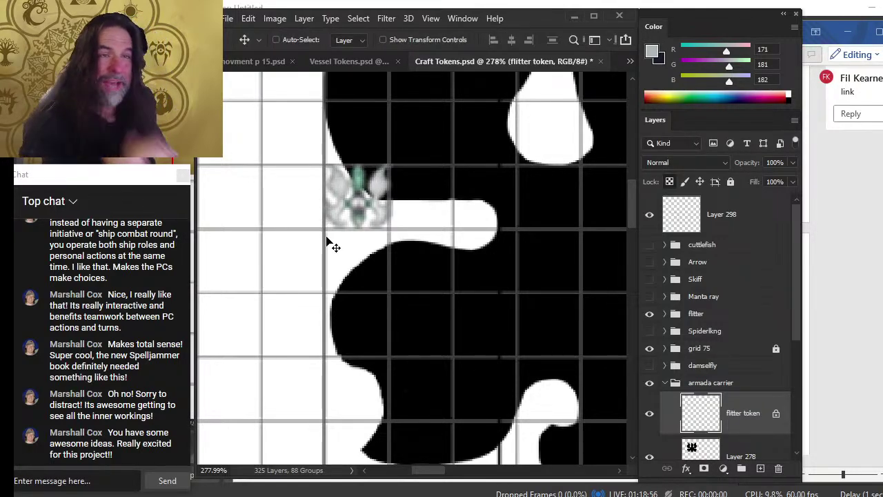
pyautogui.press('z')
pyautogui.moveTo(496, 256); pyautogui.dragTo(542, 322)
# Step: Zoom in and out around the ship token to view the token sheet
pyautogui.press('v')
pyautogui.press('z')
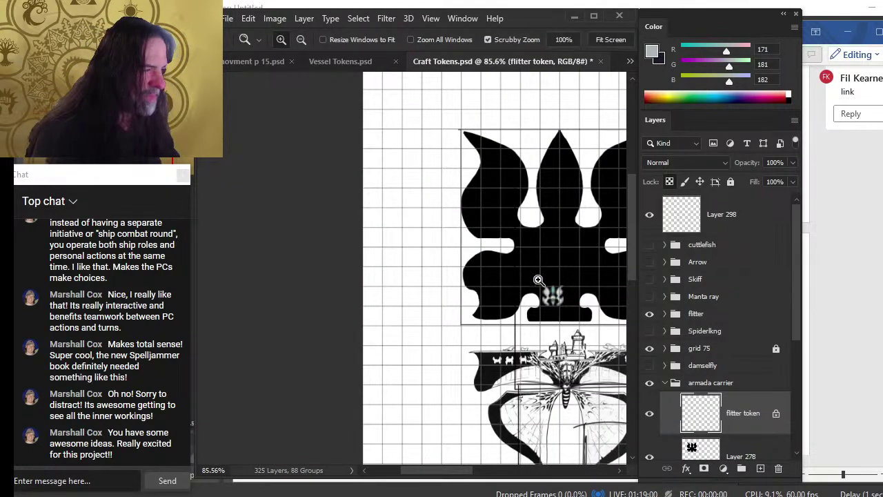
pyautogui.moveTo(537, 279); pyautogui.dragTo(565, 284)
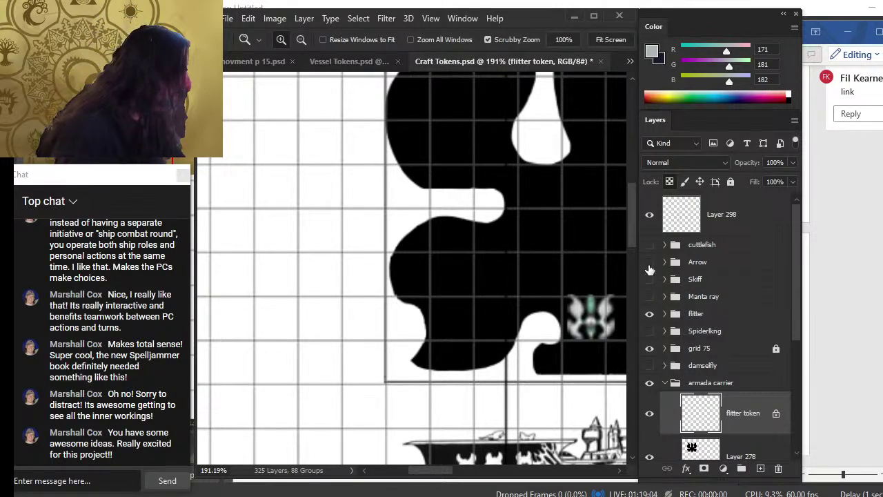
pyautogui.moveTo(555, 302); pyautogui.dragTo(490, 291)
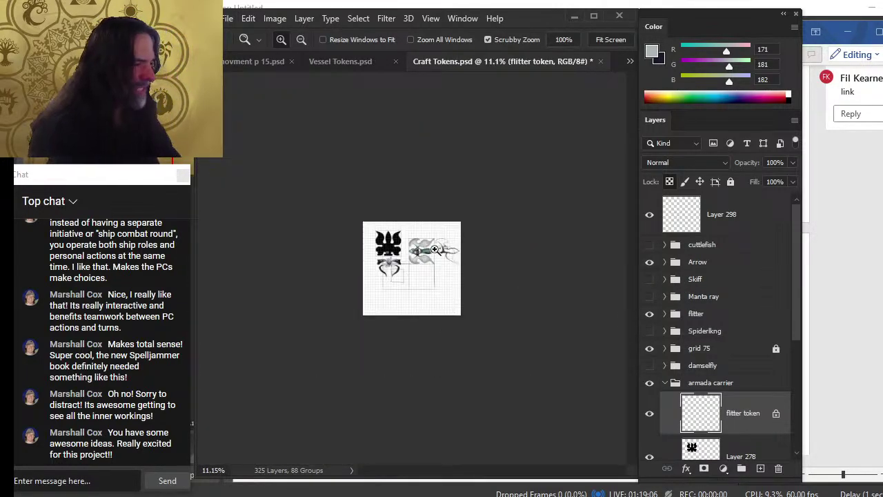
pyautogui.click(434, 250)
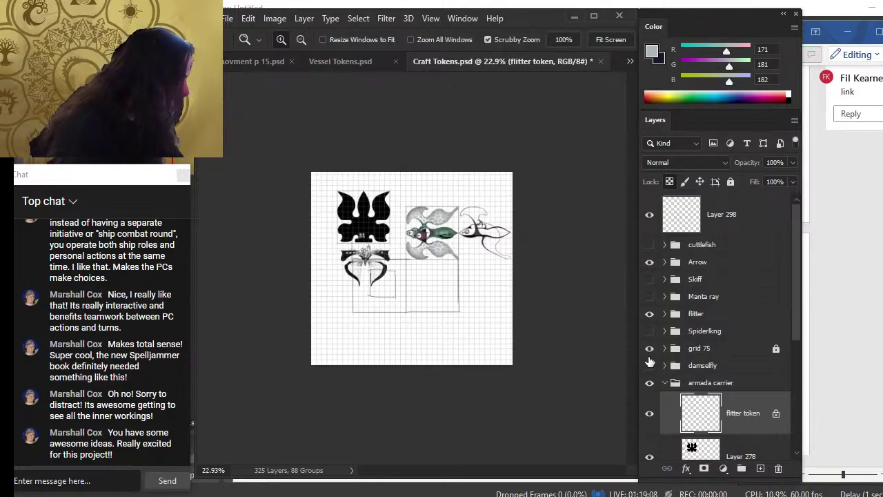
# Step: Hide the green flitter token, keeping the armada carrier and Arrow tokens visible
pyautogui.click(649, 385)
pyautogui.click(648, 263)
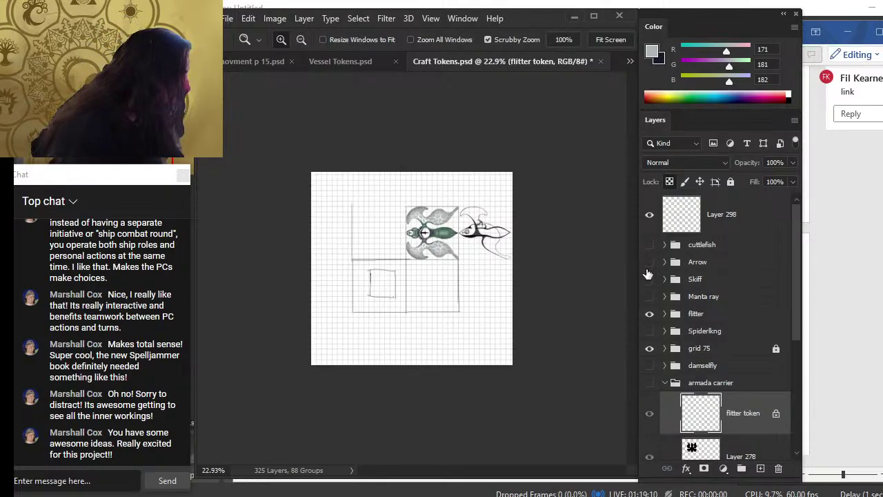
pyautogui.click(648, 263)
pyautogui.click(649, 314)
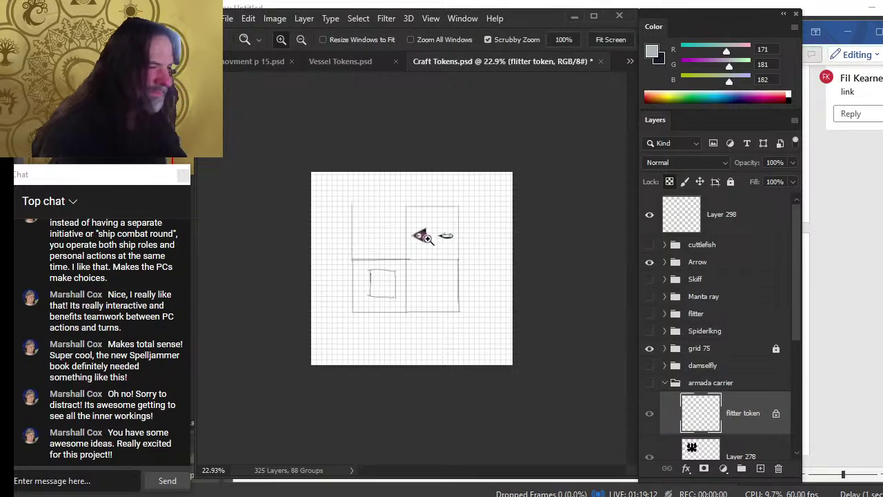
pyautogui.click(426, 238)
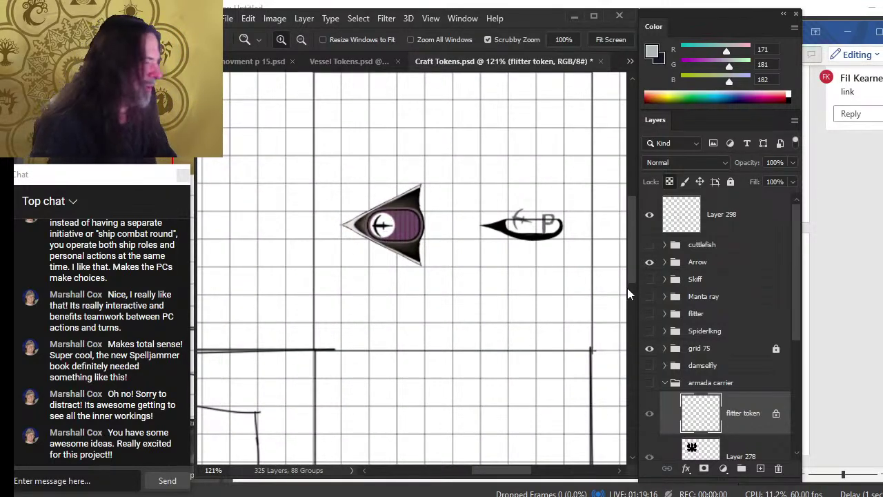
pyautogui.scroll(3, 355, 246)
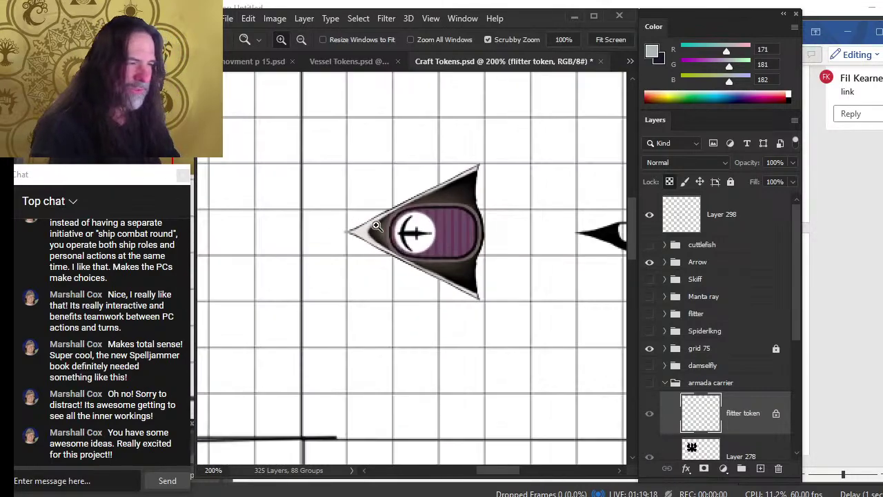
pyautogui.scroll(-4, 509, 270)
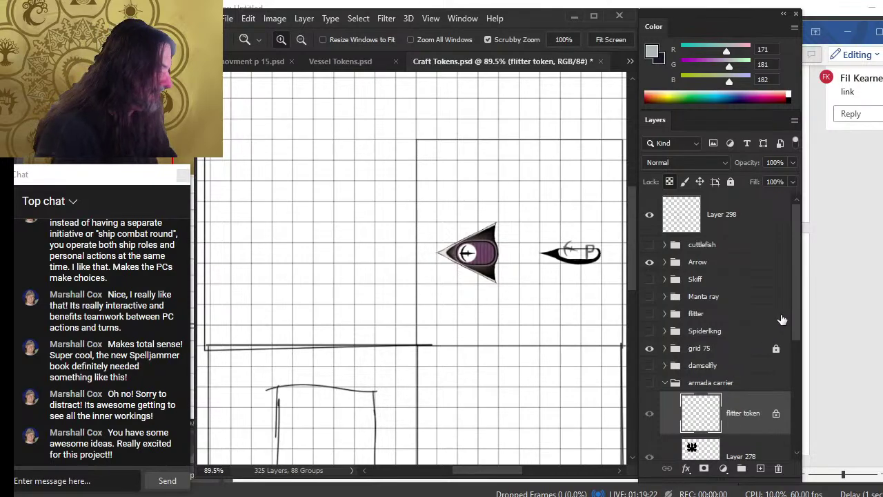
pyautogui.scroll(-2, 736, 375)
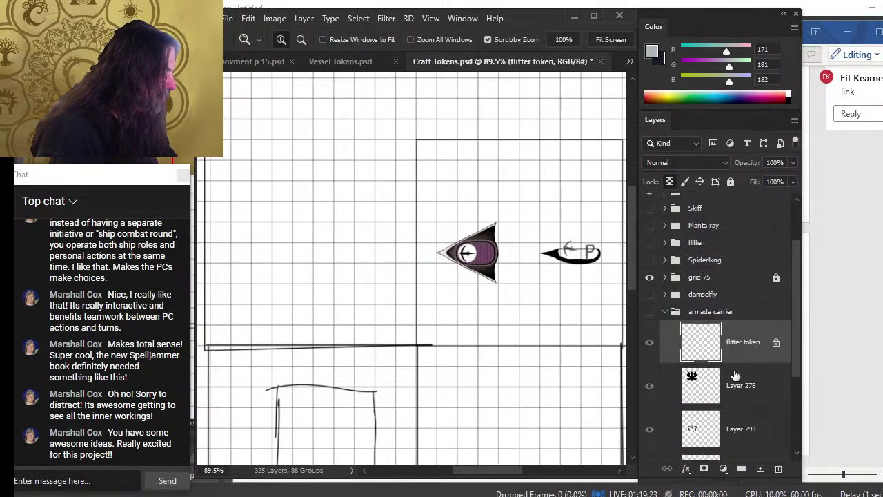
pyautogui.click(650, 312)
pyautogui.scroll(3, 489, 307)
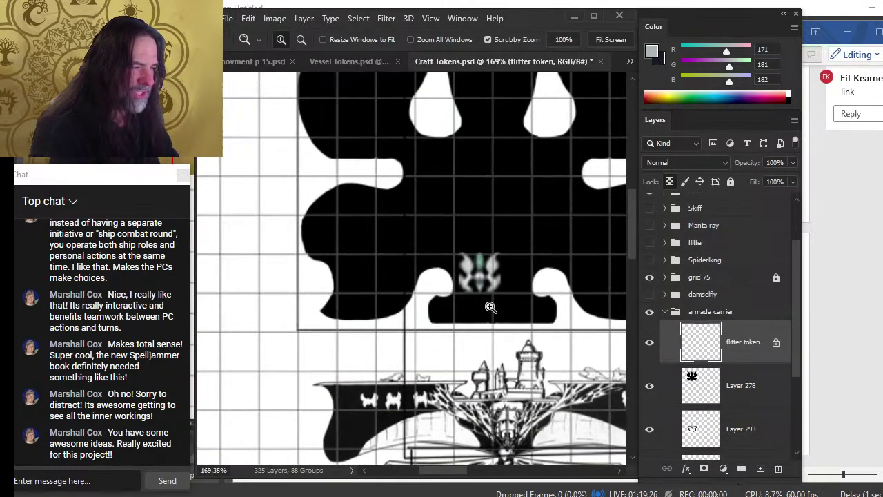
# Step: Inspect the black carrier token up close, then close the Craft Tokens document
pyautogui.press('l')
pyautogui.rightClick(502, 295)
pyautogui.click(373, 410)
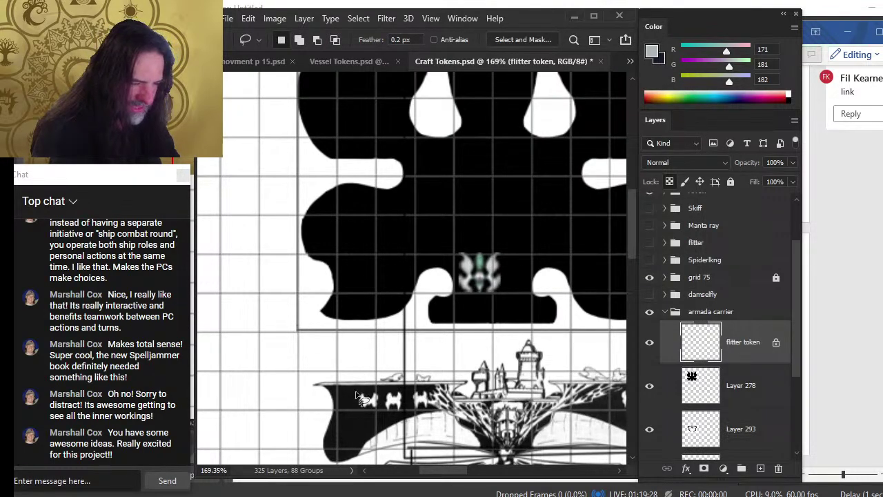
pyautogui.press('z')
pyautogui.scroll(3, 357, 396)
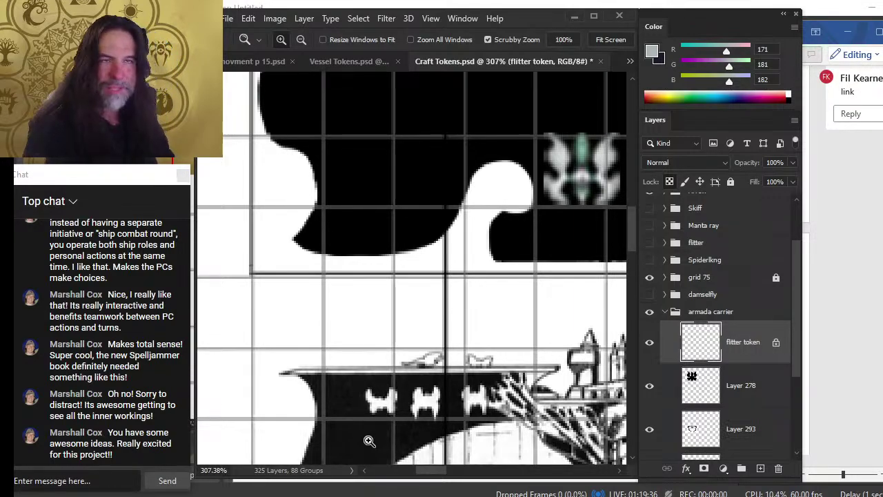
pyautogui.moveTo(544, 301); pyautogui.dragTo(494, 268)
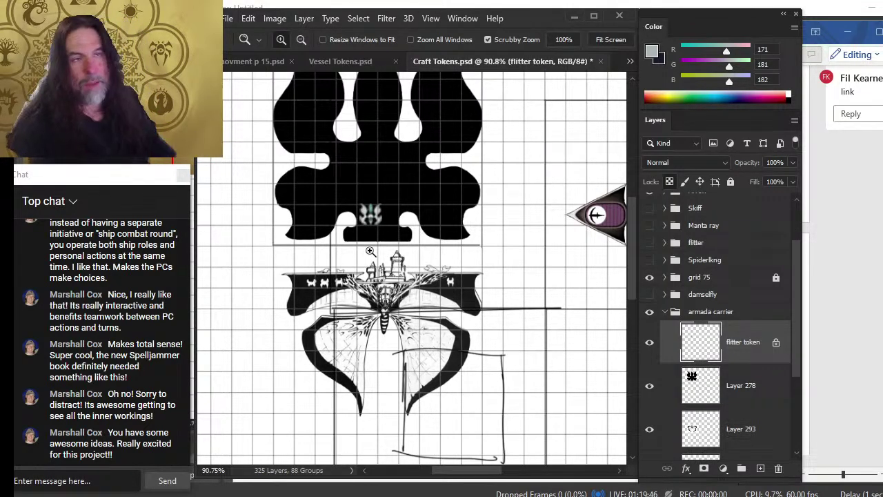
pyautogui.moveTo(446, 181); pyautogui.dragTo(432, 269)
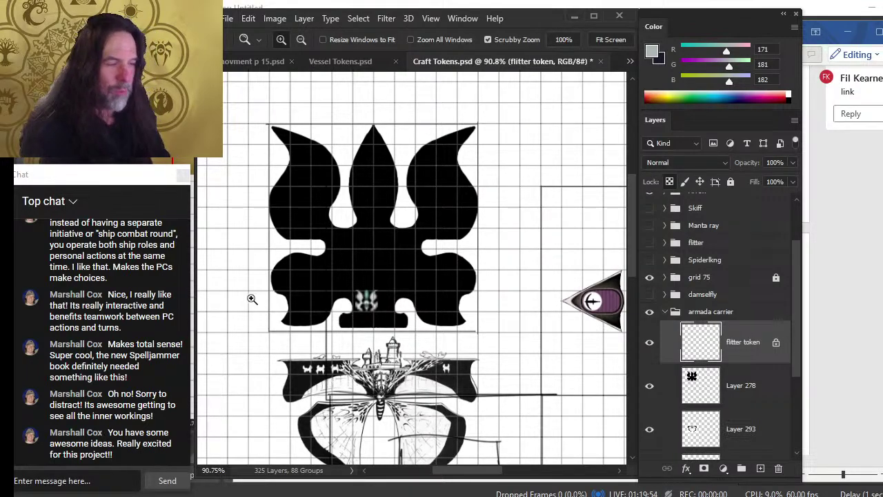
pyautogui.scroll(-3, 425, 240)
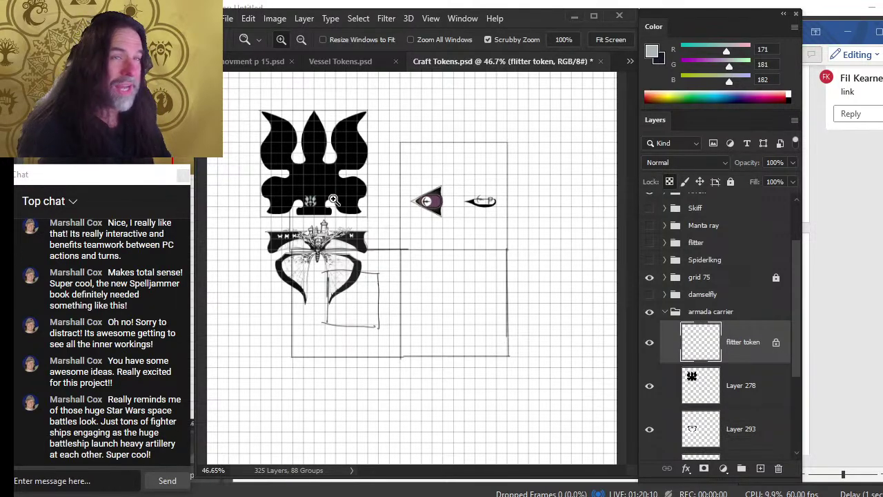
pyautogui.moveTo(307, 216); pyautogui.dragTo(336, 253)
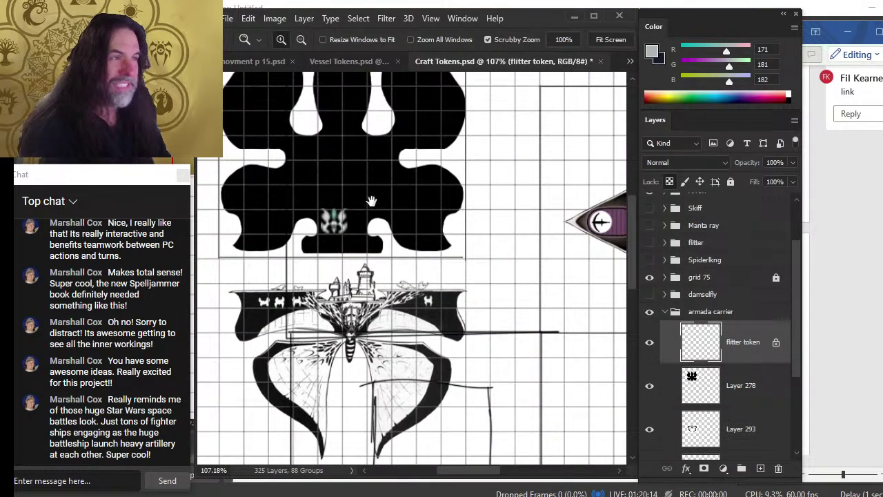
pyautogui.moveTo(371, 201); pyautogui.dragTo(429, 269)
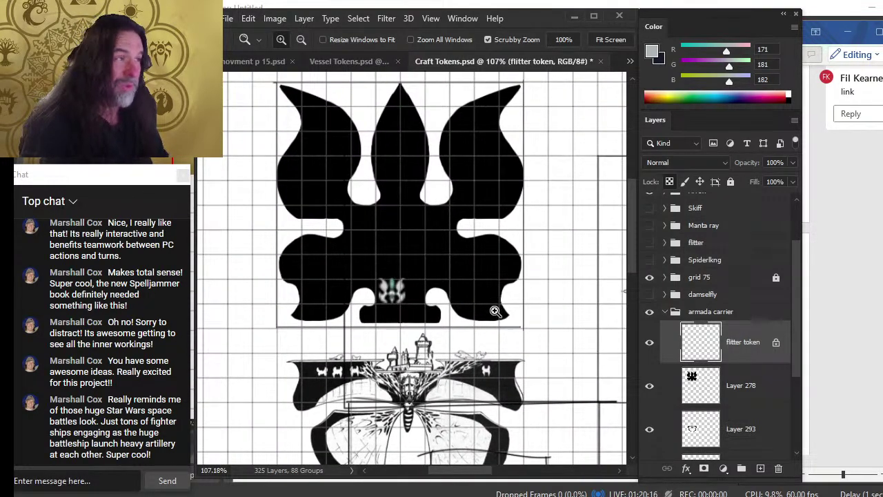
pyautogui.keyDown('alt'); pyautogui.click(521, 293); pyautogui.keyUp('alt')
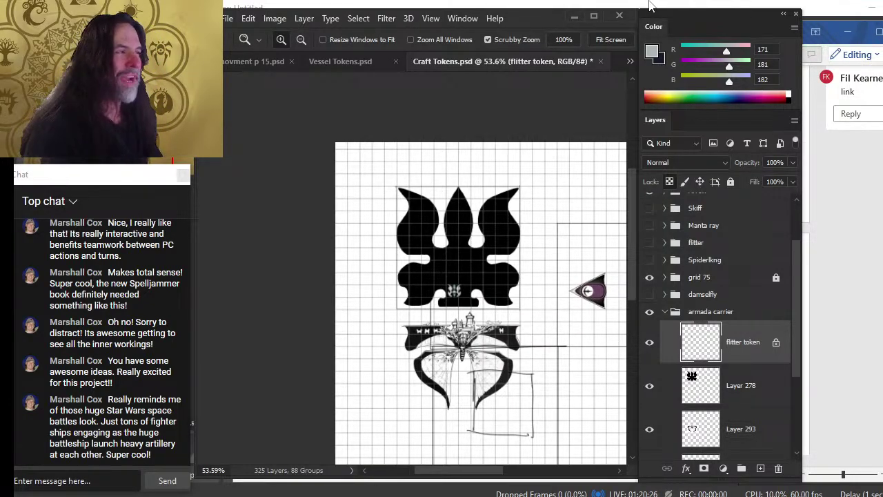
pyautogui.click(601, 61)
# Step: Discard the Craft Tokens changes and recenter the Changing Scale during Combat page
pyautogui.click(412, 202)
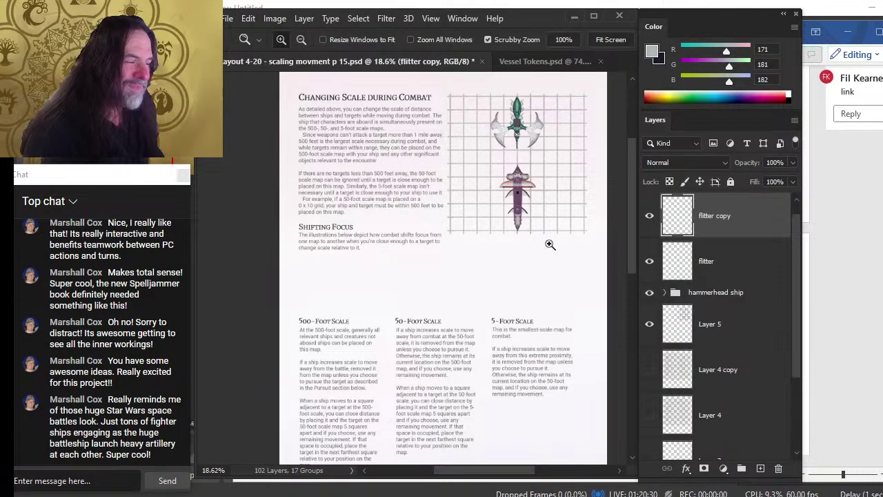
pyautogui.moveTo(486, 218); pyautogui.dragTo(488, 236)
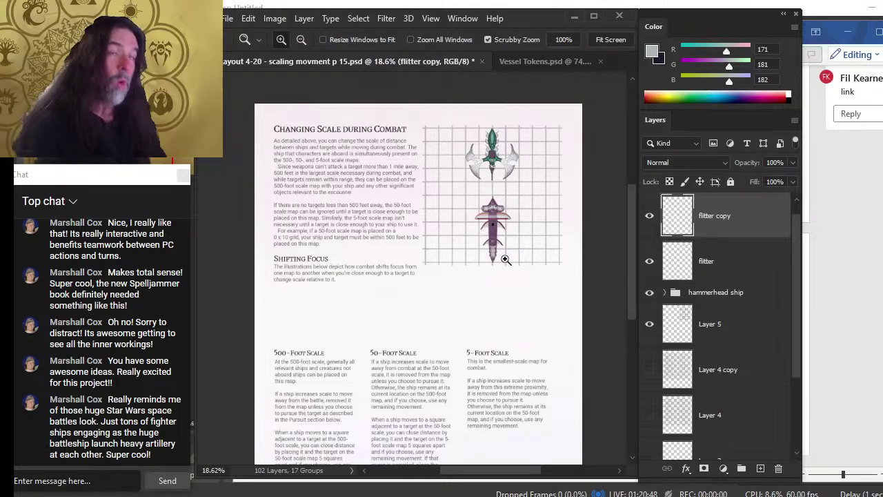
# Step: Switch to the Word combat rules document and read through the pursuit pages
pyautogui.hotkey('alt', 'Tab')
pyautogui.hotkey('alt', 'Tab')
pyautogui.hotkey('alt', 'Tab')
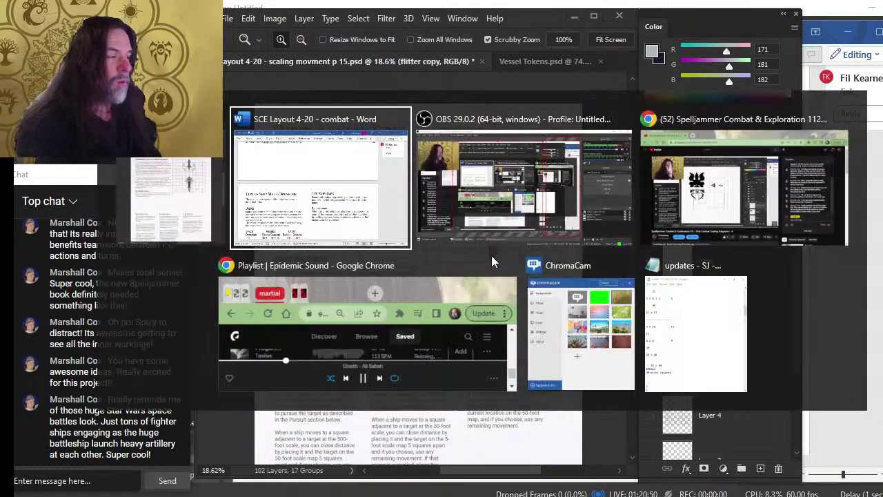
pyautogui.hotkey('alt', 'shift', 'Tab')
pyautogui.hotkey('alt', 'shift', 'Tab')
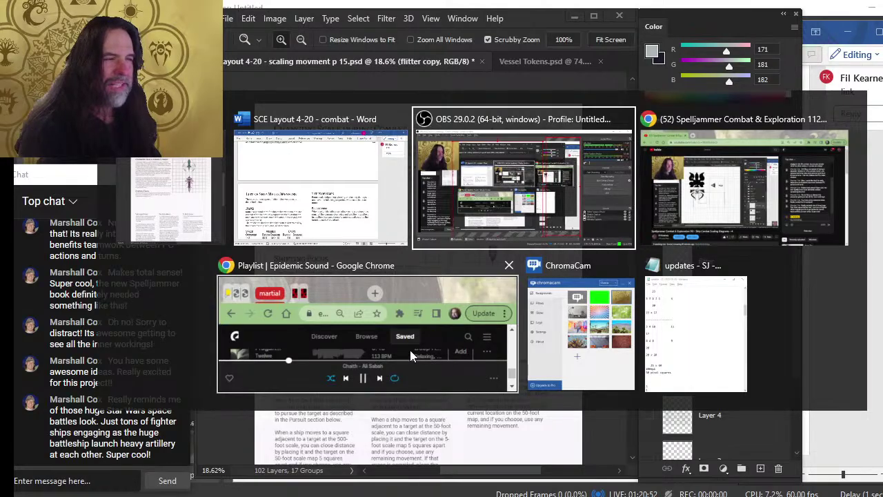
pyautogui.scroll(20, 451, 297)
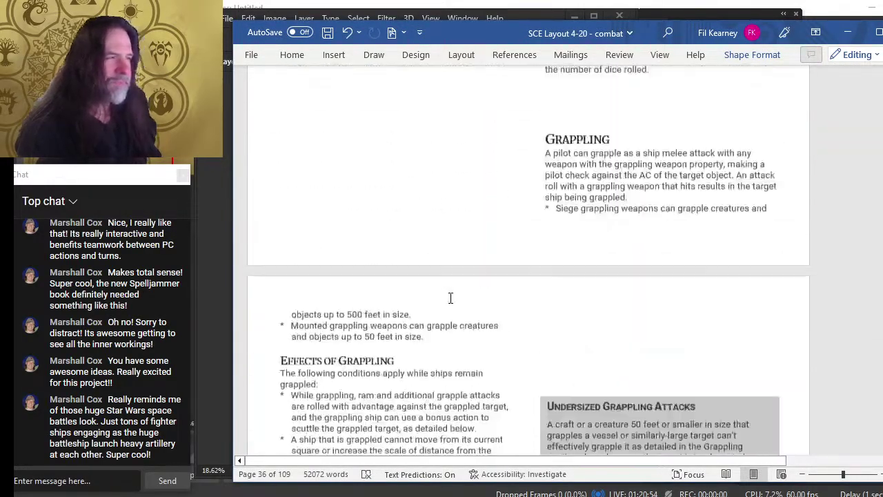
pyautogui.scroll(15, 450, 298)
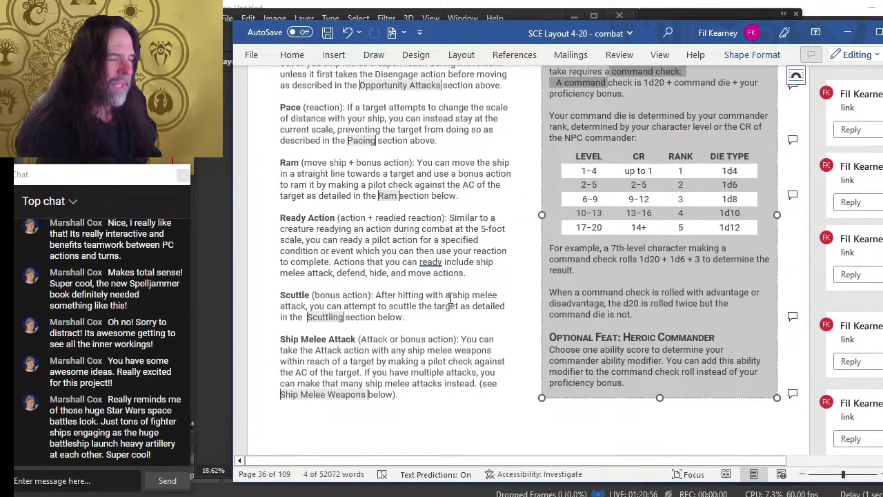
pyautogui.scroll(-15, 450, 298)
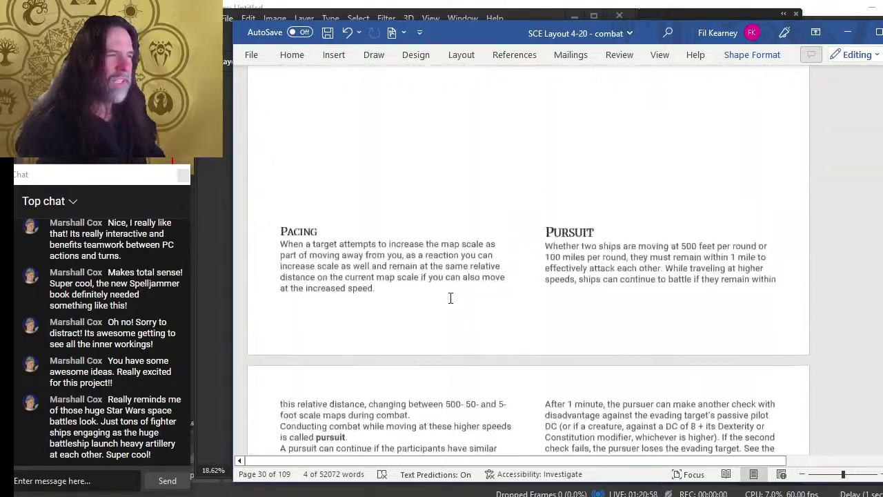
pyautogui.scroll(-15, 450, 297)
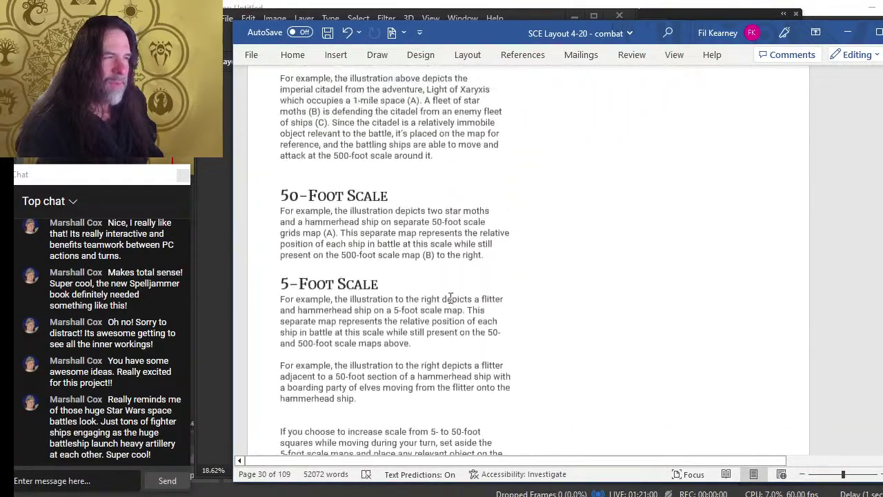
pyautogui.scroll(15, 451, 297)
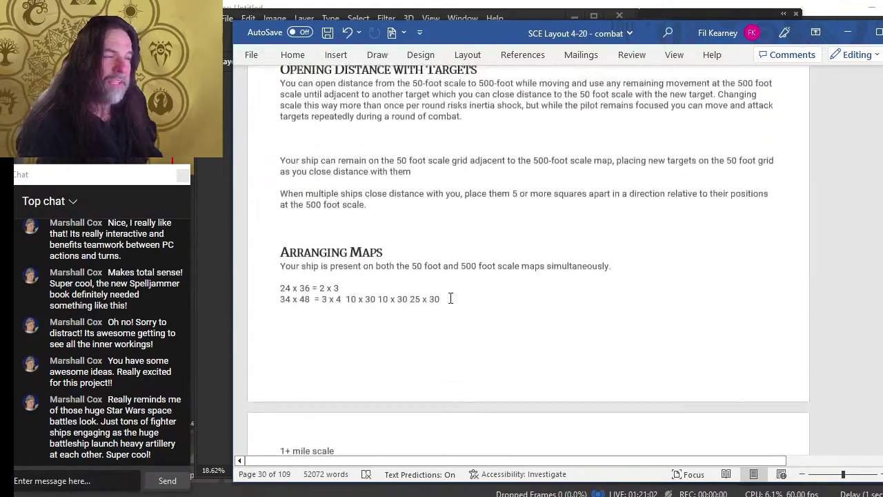
pyautogui.scroll(8, 417, 238)
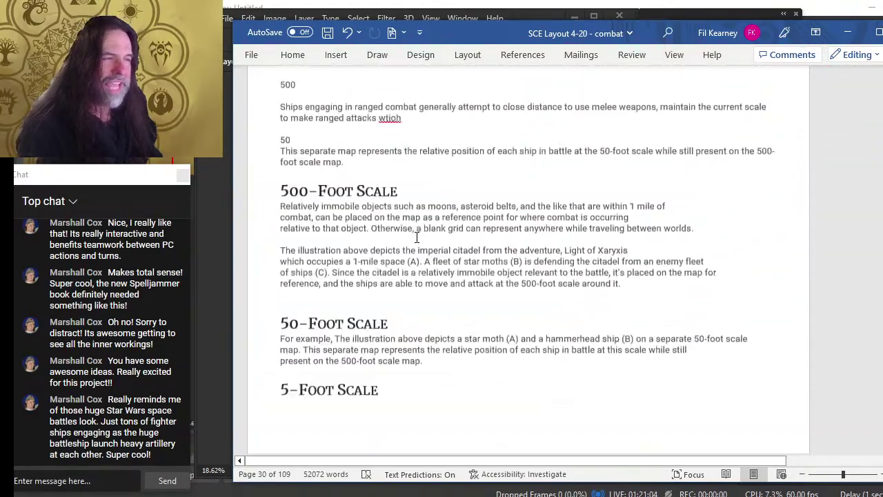
pyautogui.scroll(-9, 417, 237)
pyautogui.scroll(-20, 416, 238)
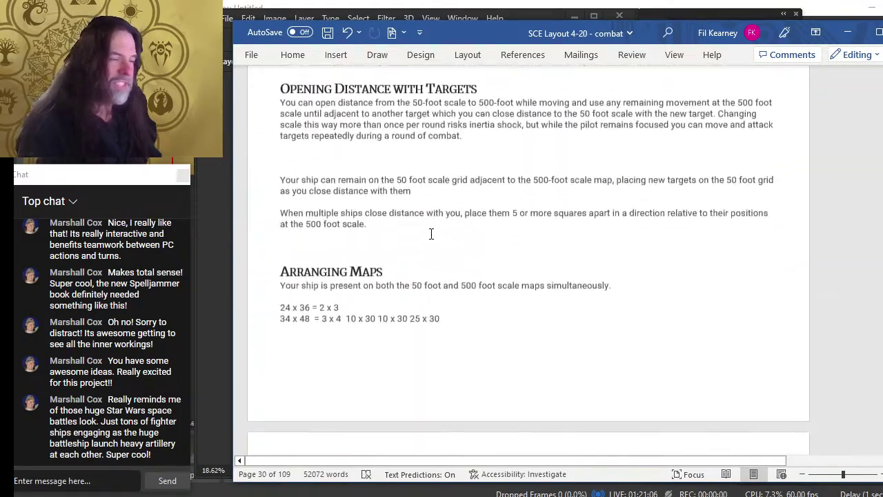
pyautogui.scroll(15, 453, 229)
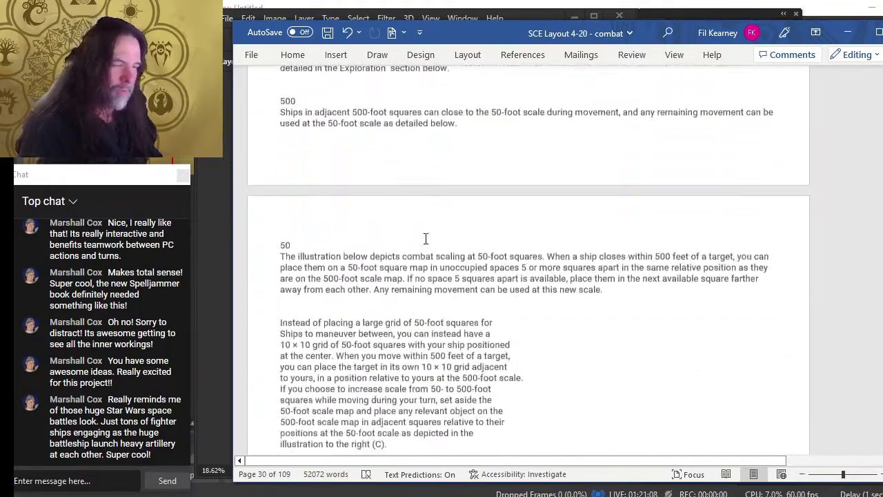
pyautogui.scroll(-15, 417, 262)
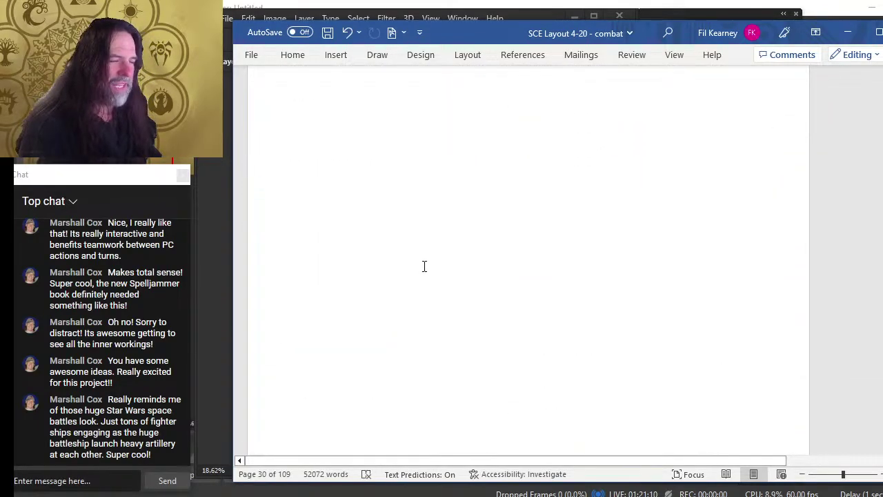
pyautogui.scroll(-20, 424, 267)
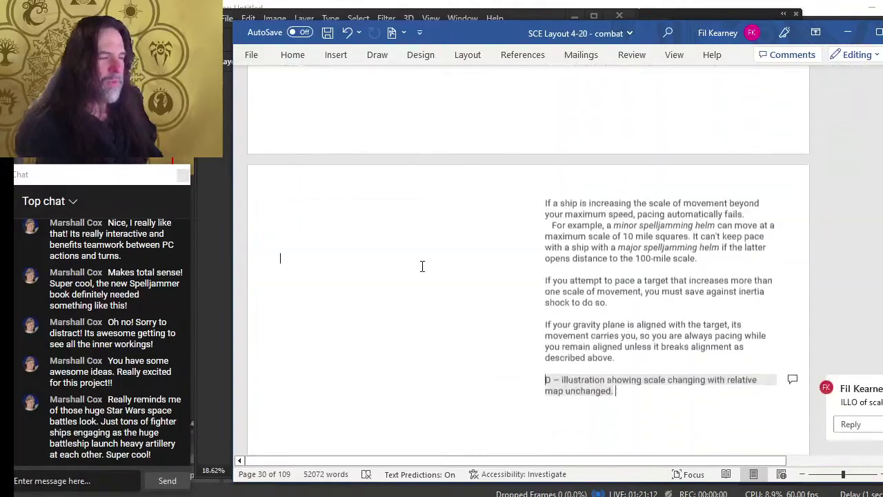
pyautogui.scroll(-1, 423, 281)
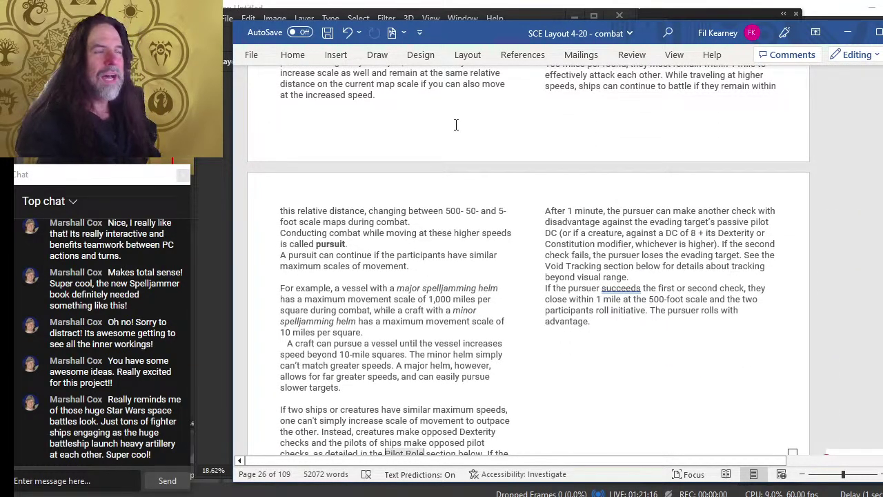
# Step: Glance at Photoshop, reread the scale-of-movement rules in Word, then return to Photoshop
pyautogui.hotkey('alt', 'Tab')
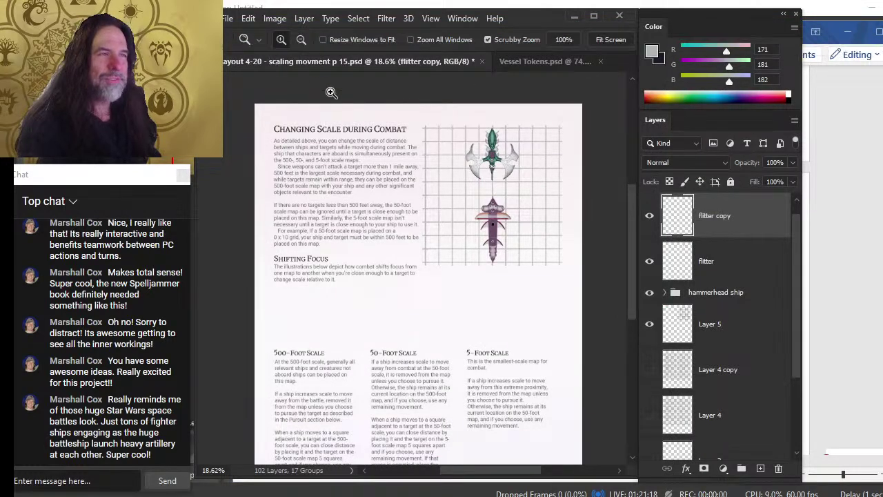
pyautogui.hotkey('alt', 'Tab')
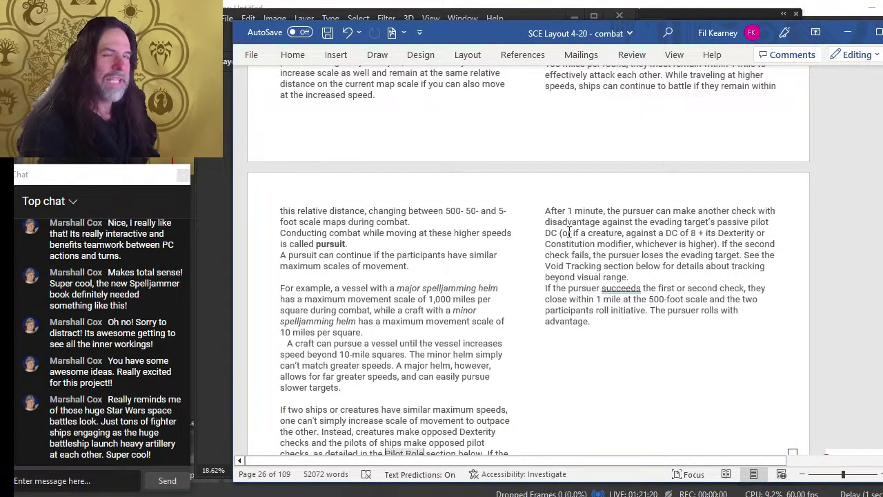
pyautogui.scroll(-15, 416, 281)
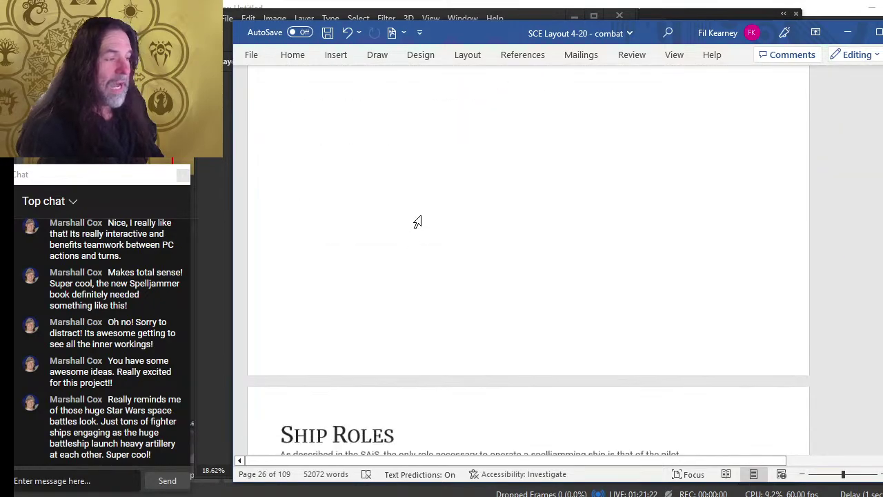
pyautogui.scroll(10, 408, 193)
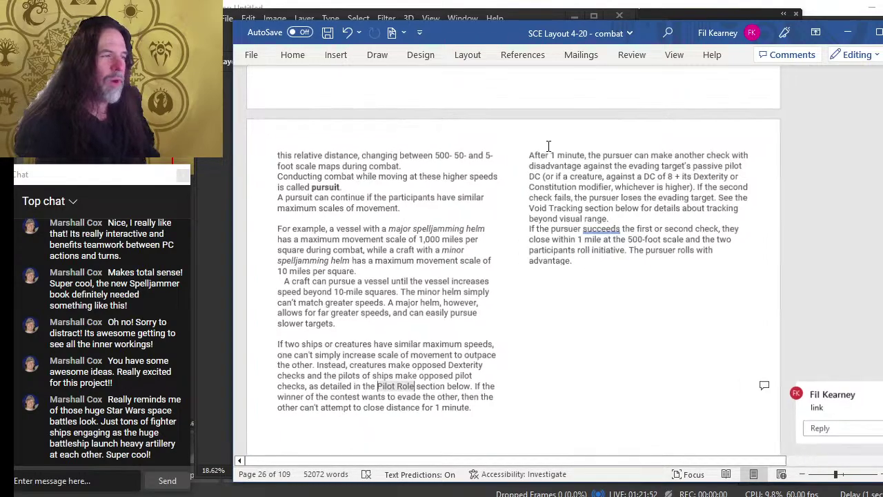
pyautogui.scroll(-2, 504, 207)
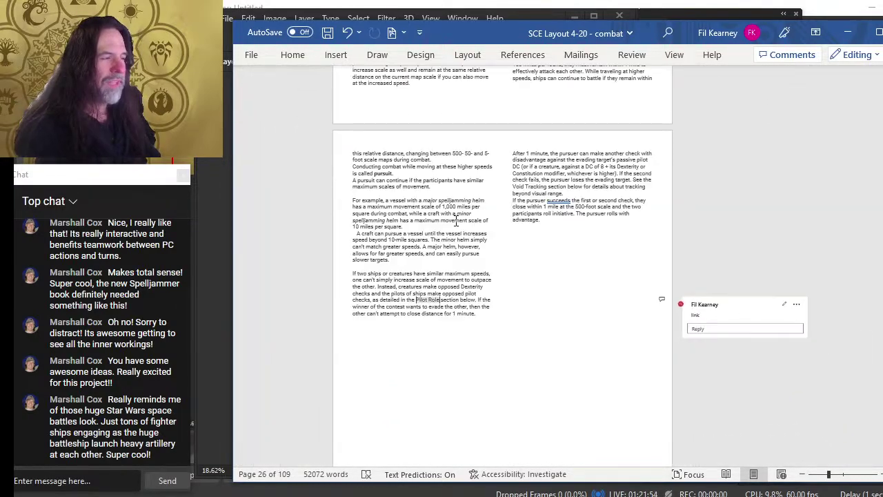
pyautogui.scroll(3, 459, 223)
pyautogui.scroll(-1, 459, 222)
pyautogui.scroll(3, 462, 226)
pyautogui.scroll(10, 464, 226)
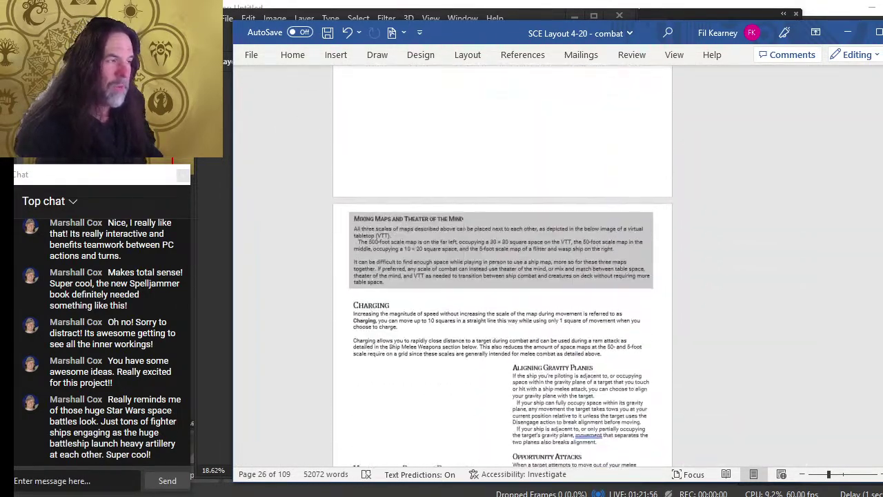
pyautogui.scroll(10, 464, 226)
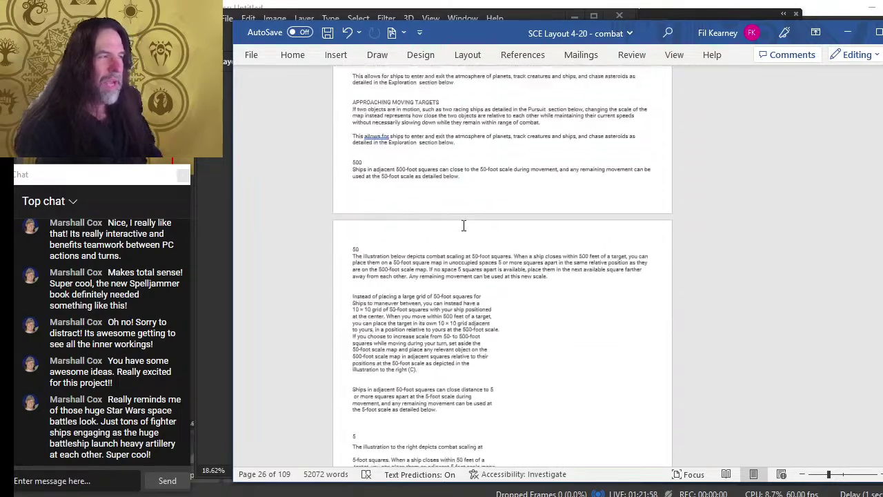
pyautogui.hotkey('alt', 'Tab')
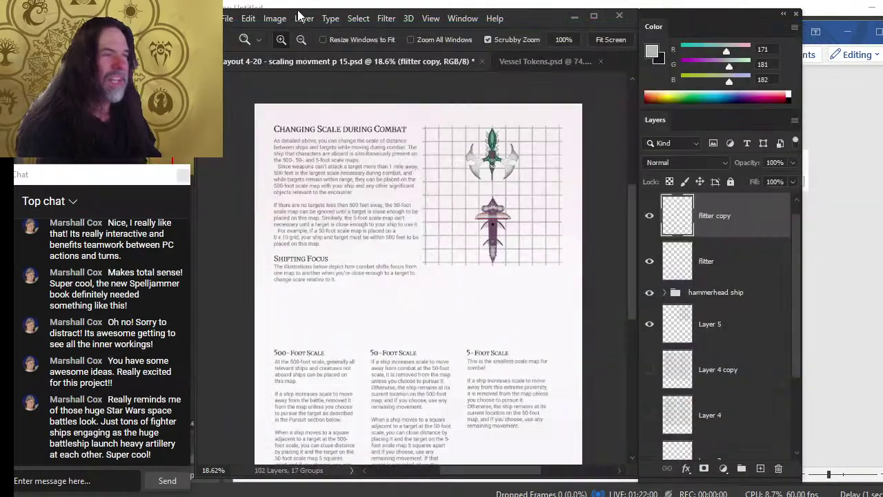
# Step: Start opening the recent range of combat PDF, then cancel the import
pyautogui.click(229, 18)
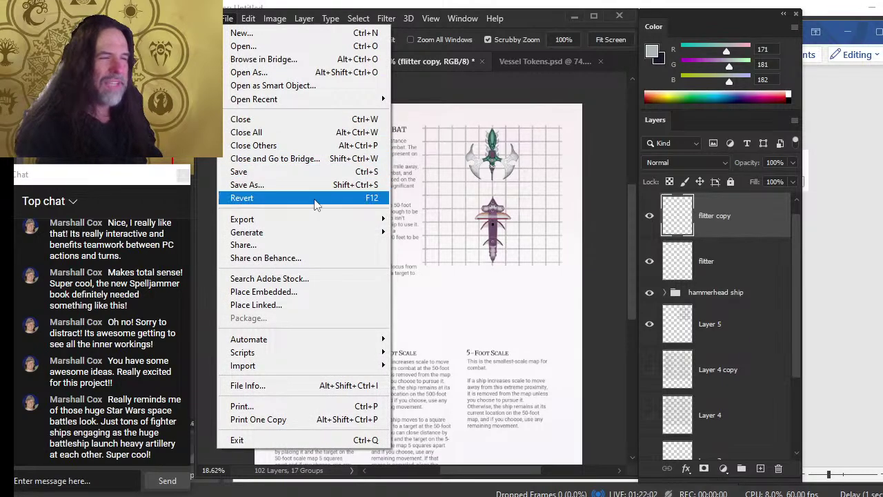
pyautogui.moveTo(317, 100)
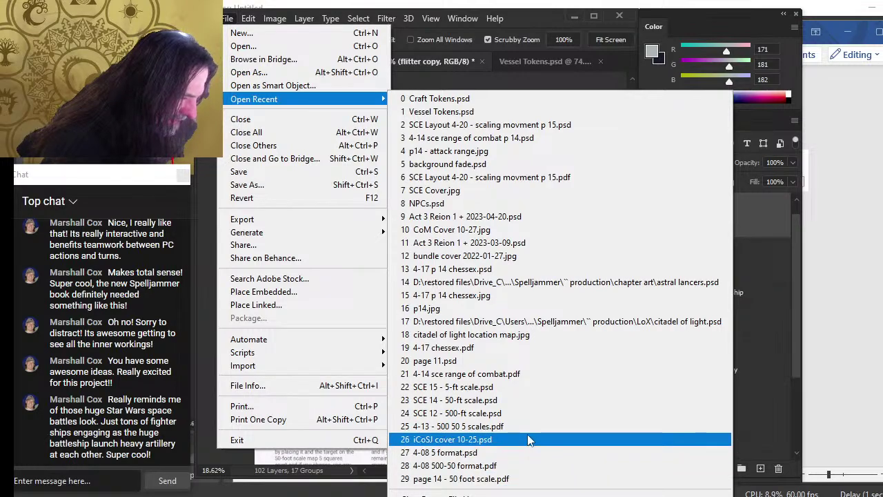
pyautogui.click(516, 376)
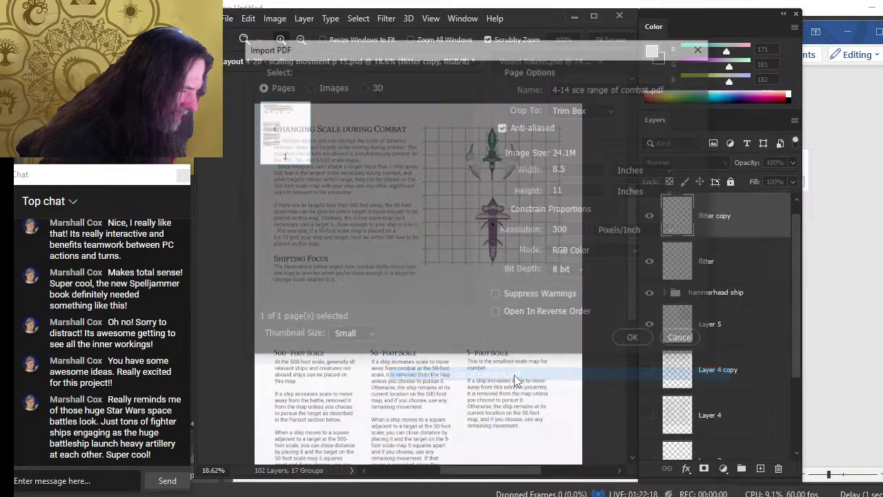
pyautogui.press('Escape')
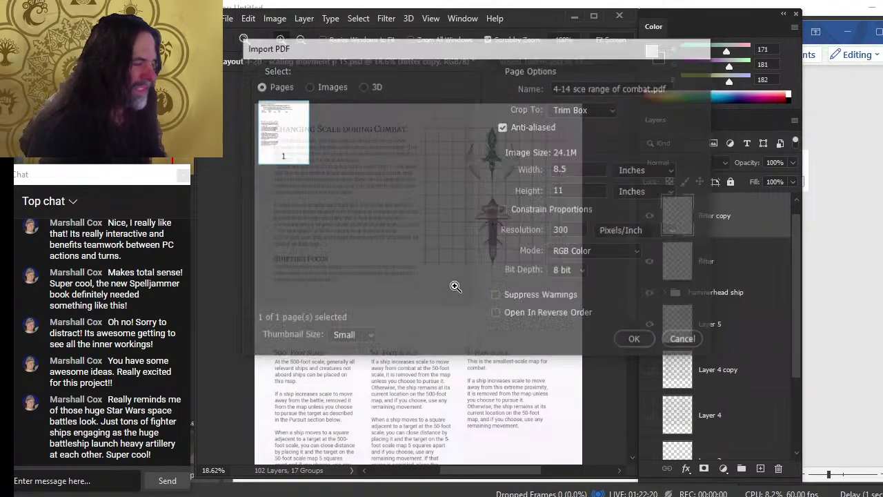
# Step: Open page 11.psd and zoom in on its sketched crew illustration
pyautogui.click(227, 18)
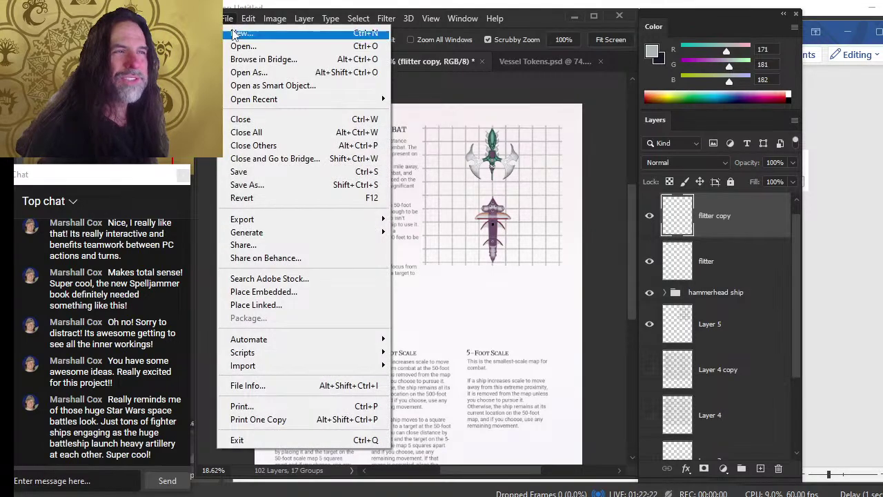
pyautogui.click(245, 45)
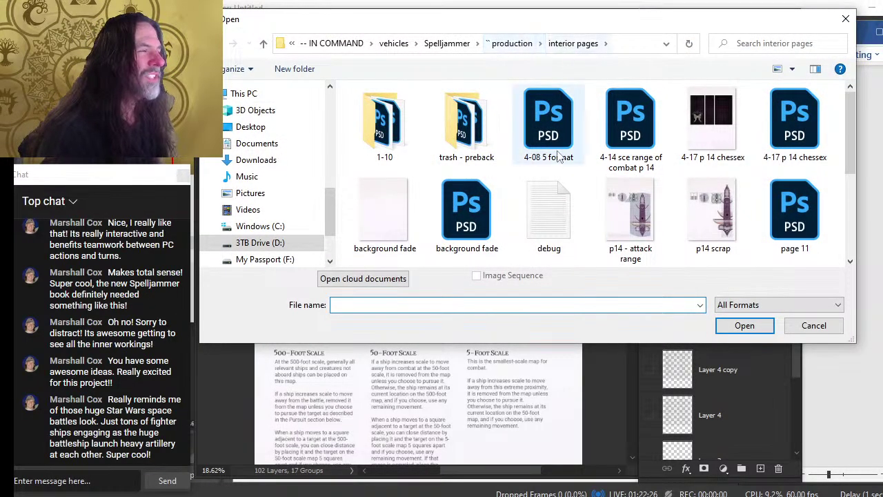
pyautogui.doubleClick(794, 210)
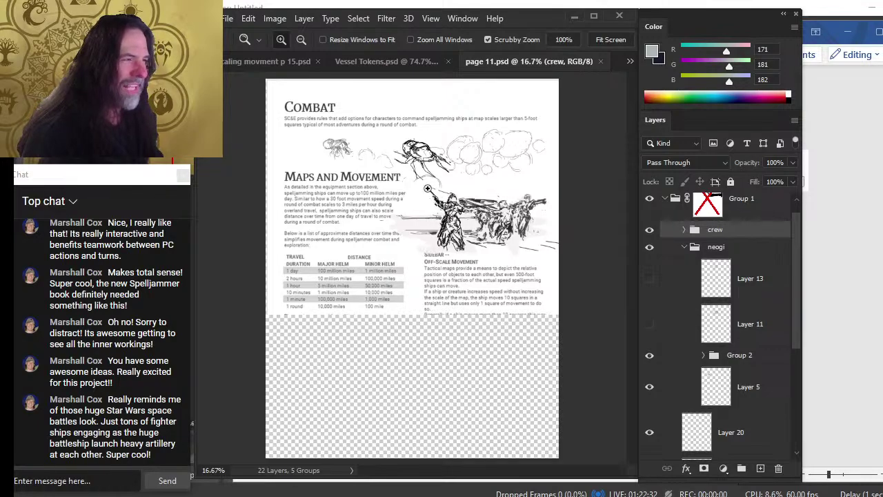
pyautogui.moveTo(466, 203); pyautogui.dragTo(503, 202)
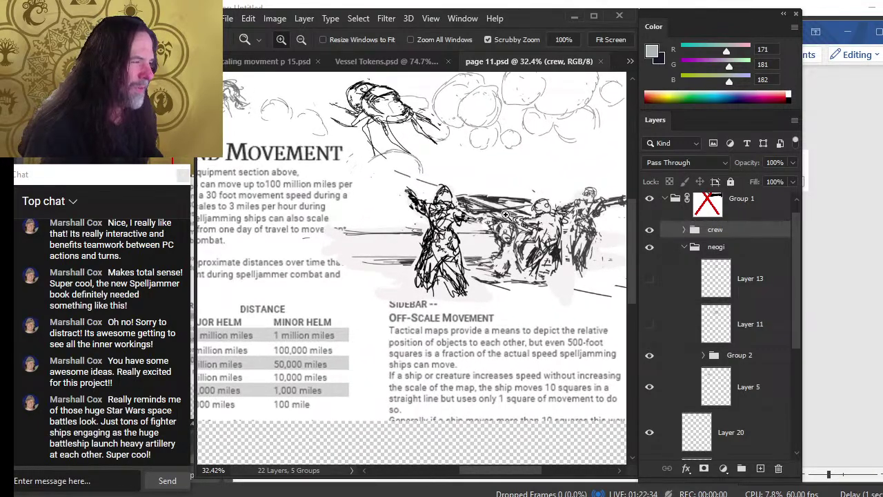
pyautogui.scroll(-2, 375, 100)
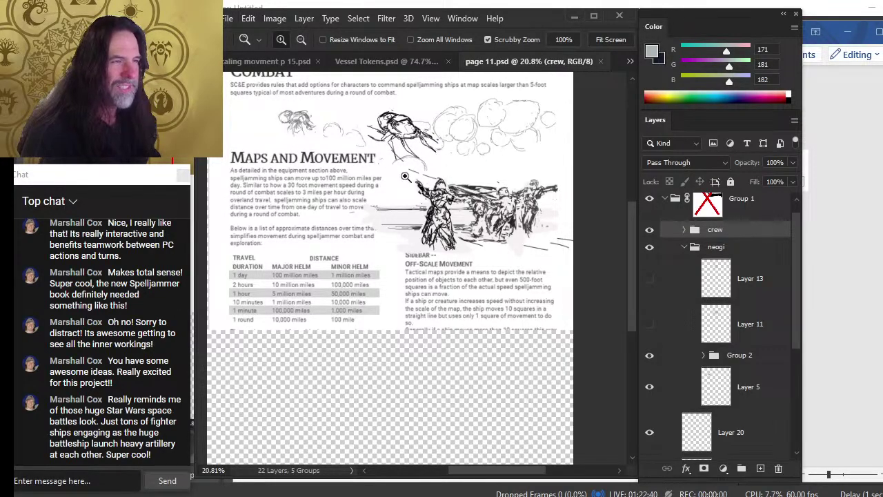
pyautogui.scroll(1, 406, 181)
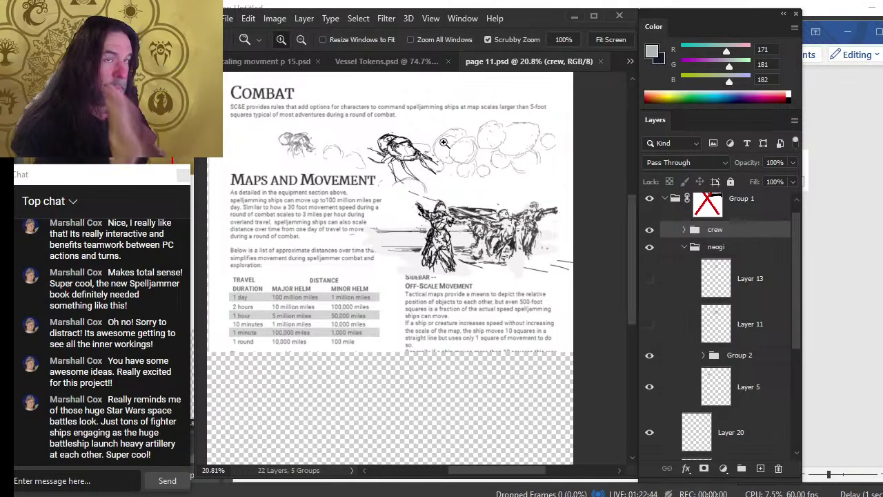
# Step: Open astral lancers.psd from the production folder's chapter art subfolder
pyautogui.click(228, 19)
pyautogui.moveTo(270, 102)
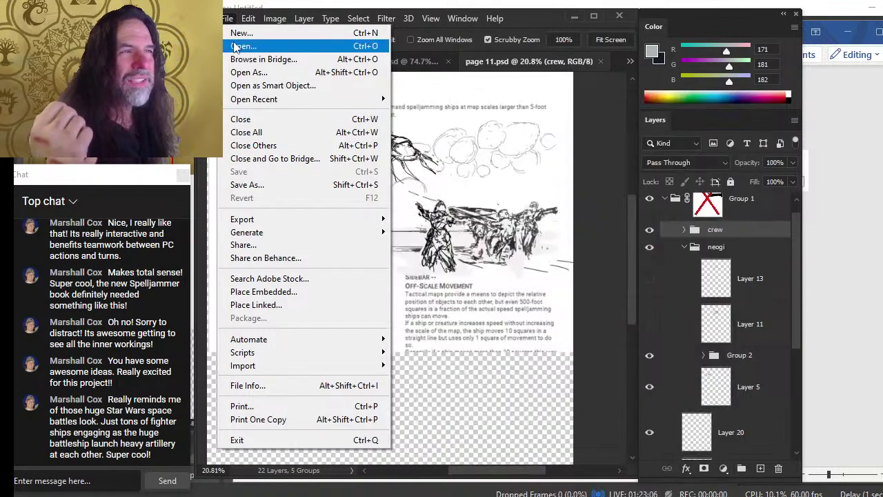
pyautogui.click(238, 46)
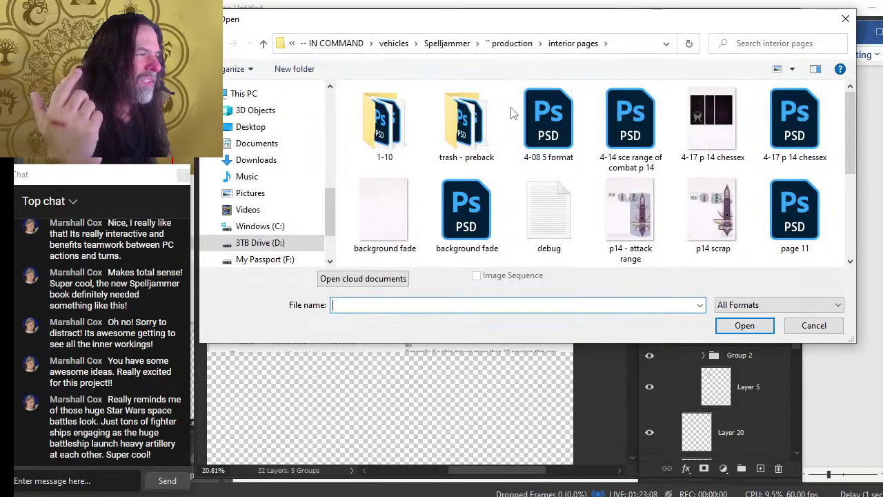
pyautogui.click(510, 42)
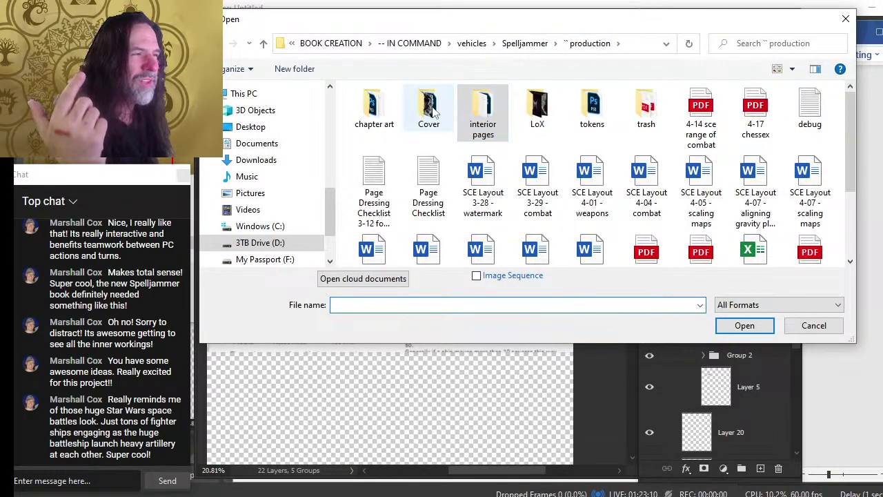
pyautogui.doubleClick(374, 109)
pyautogui.doubleClick(381, 145)
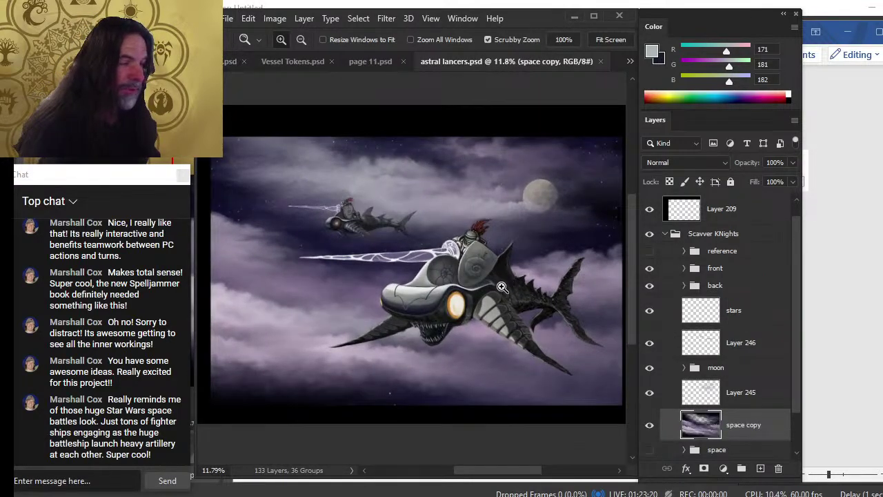
pyautogui.click(516, 288)
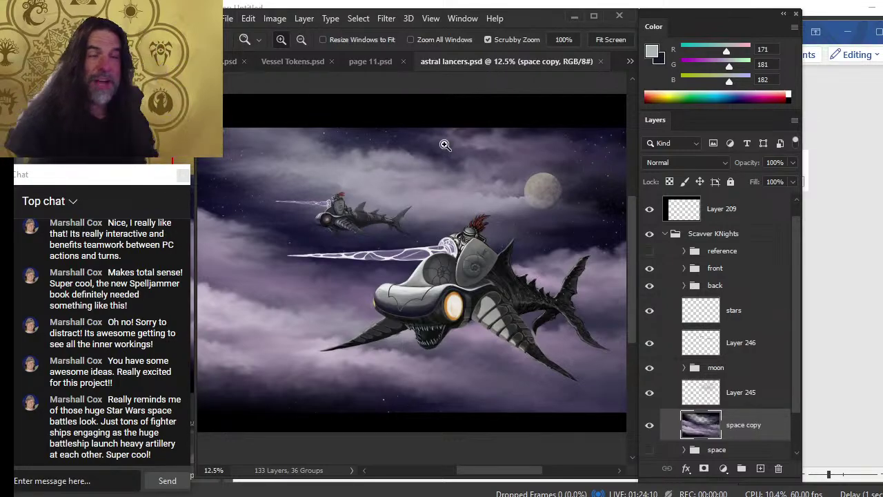
# Step: Briefly check the Word combat document, then return to the astral lancers artwork
pyautogui.hotkey('alt', 'Tab')
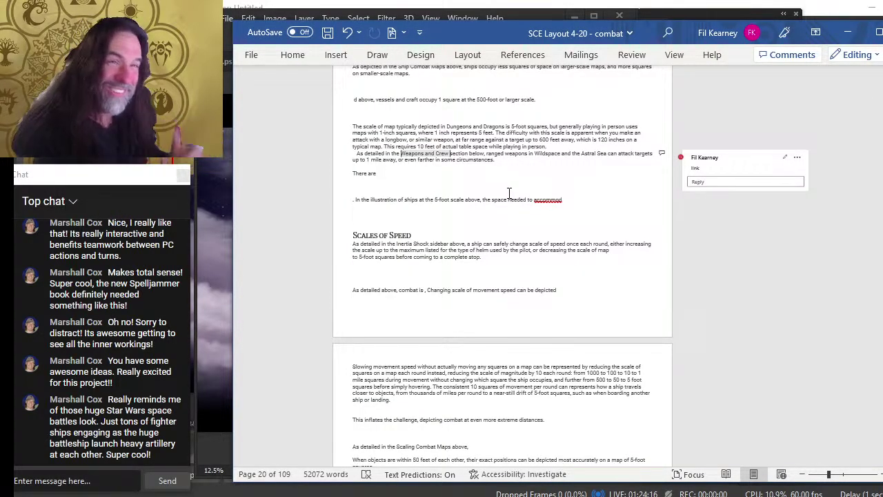
pyautogui.scroll(2, 509, 193)
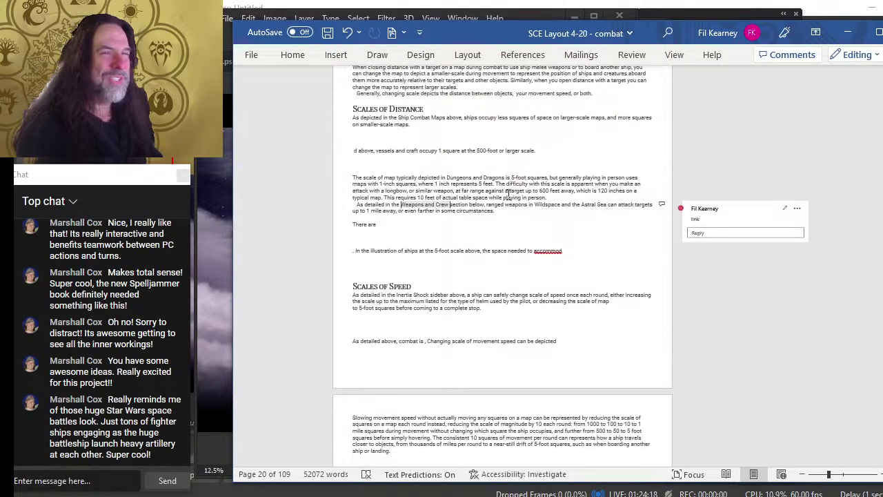
pyautogui.hotkey('alt', 'Tab')
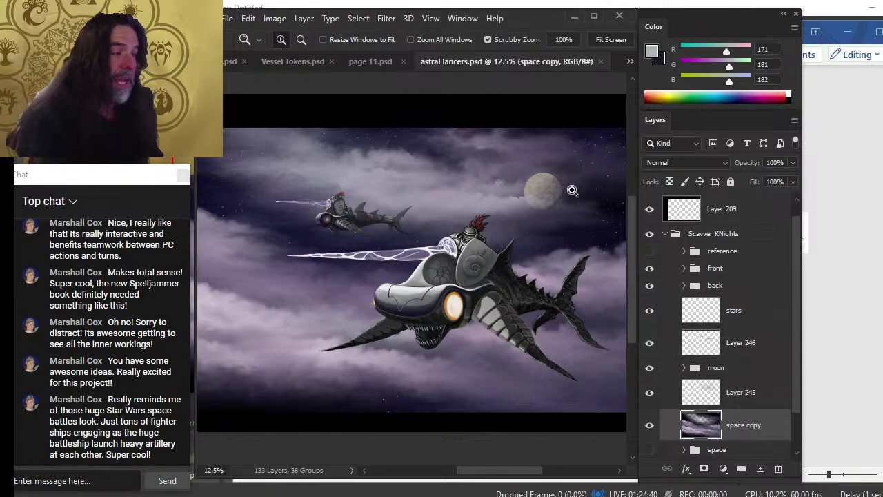
# Step: Bring SCE Layout 4-20 - combat forward and scroll through its combat scaling sections
pyautogui.hotkey('alt', 'Tab')
pyautogui.scroll(15, 425, 173)
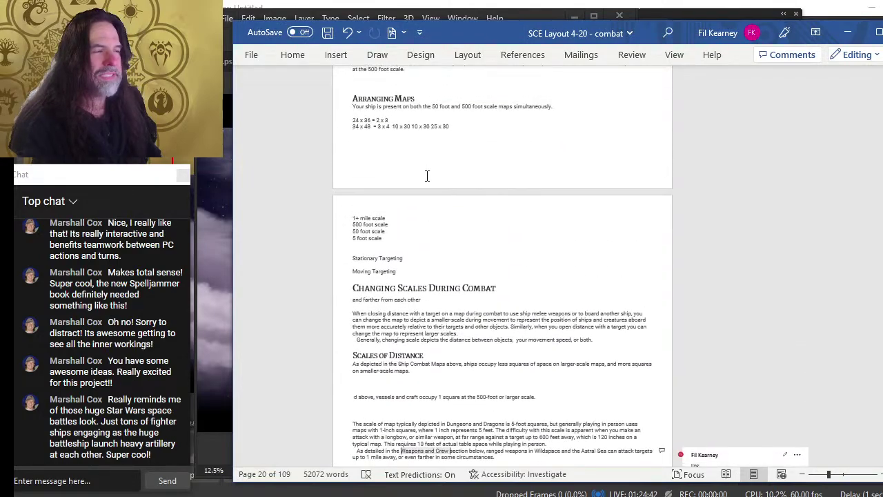
pyautogui.scroll(15, 463, 203)
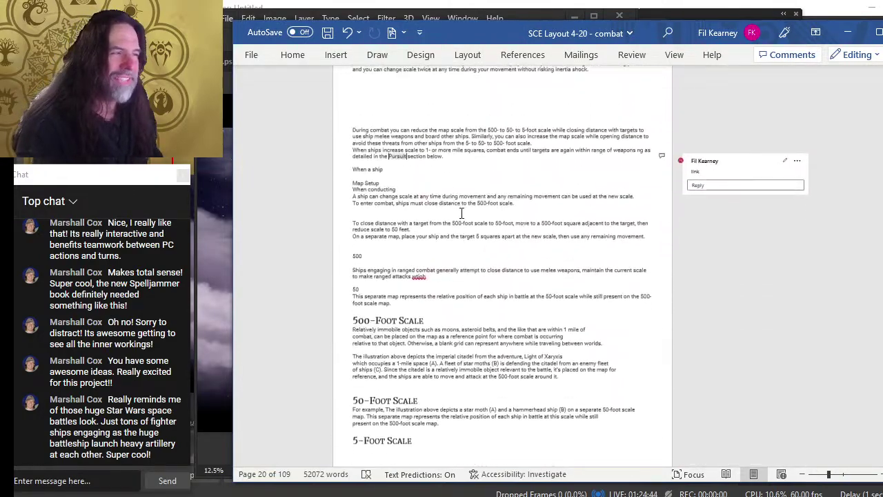
pyautogui.scroll(15, 479, 223)
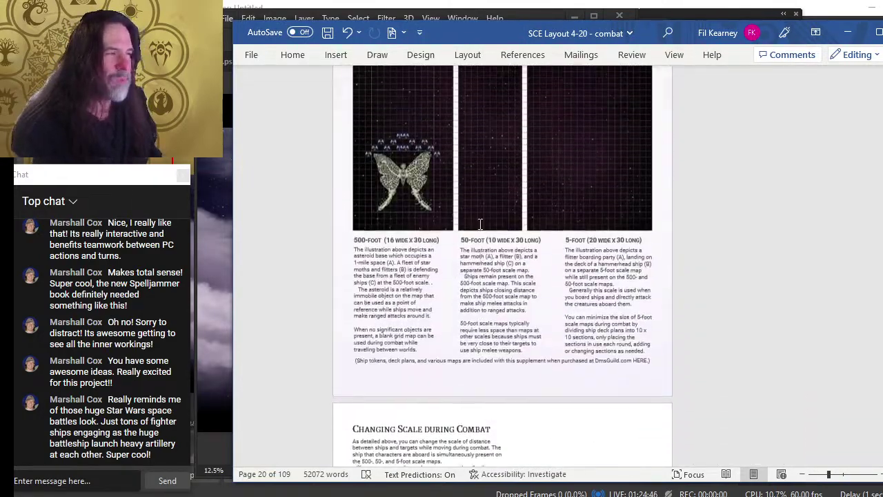
pyautogui.scroll(15, 480, 223)
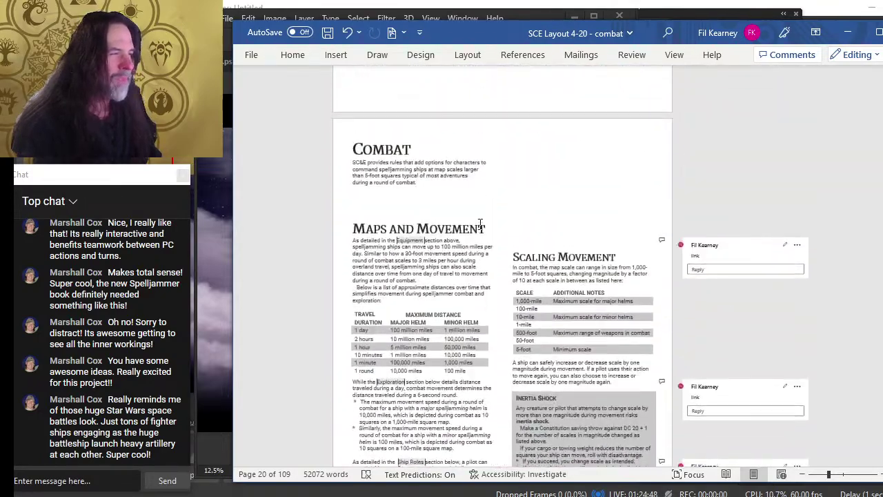
pyautogui.scroll(-10, 480, 222)
pyautogui.scroll(-12, 480, 222)
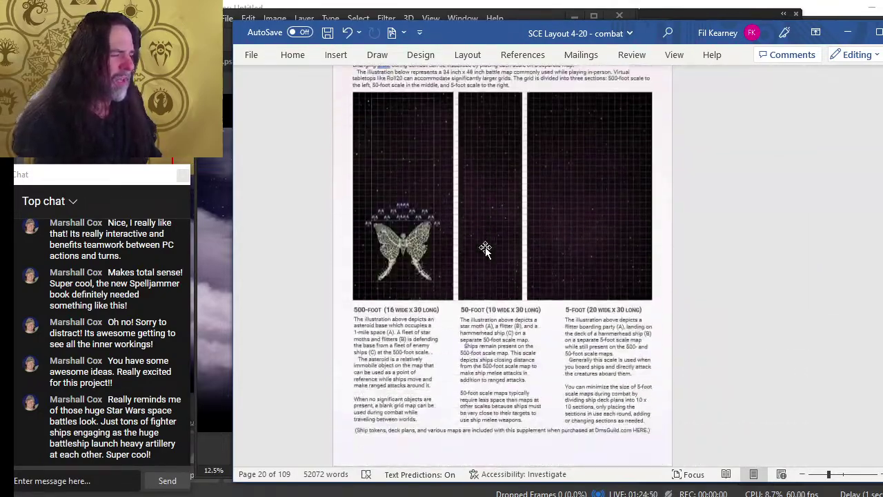
pyautogui.scroll(-5, 483, 245)
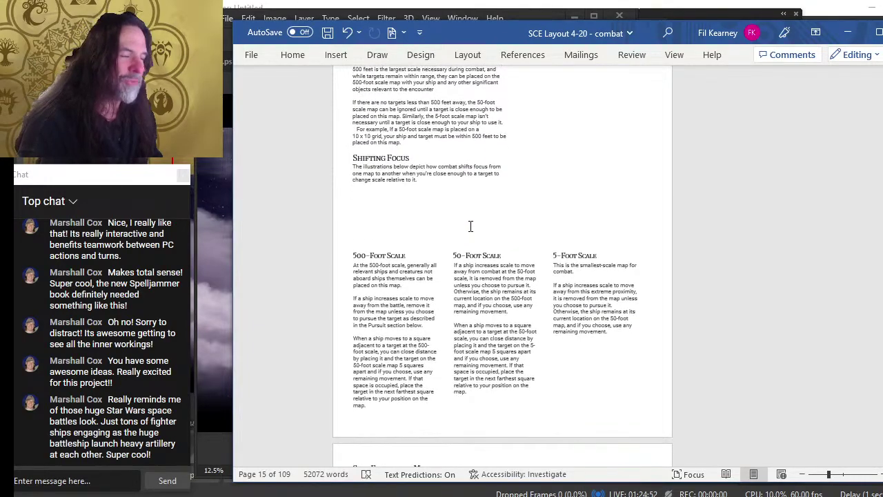
pyautogui.scroll(4, 471, 227)
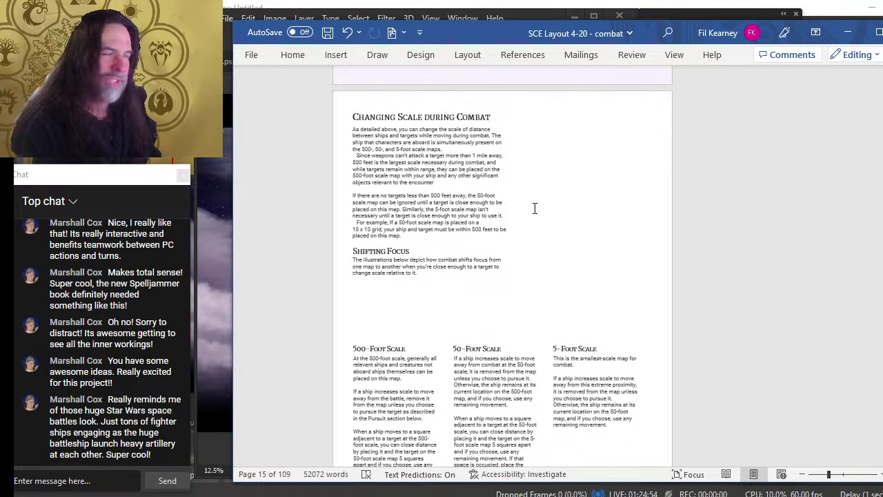
pyautogui.scroll(-7, 531, 207)
pyautogui.scroll(15, 495, 207)
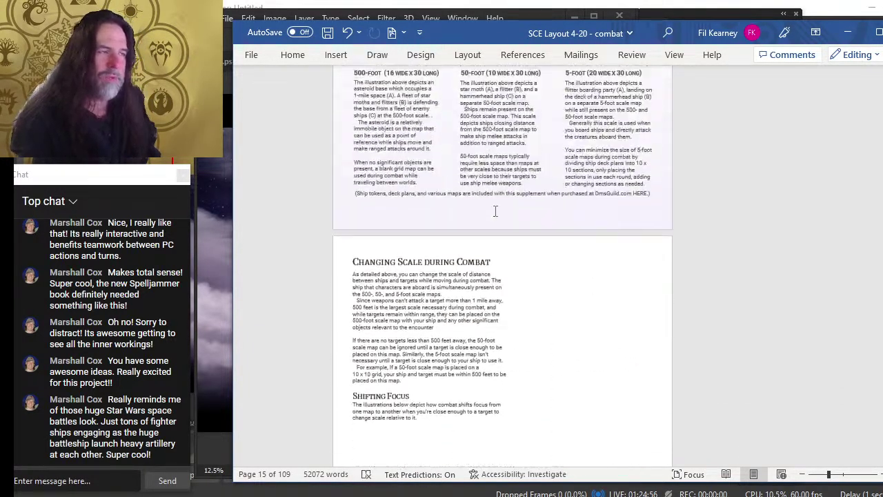
pyautogui.scroll(15, 495, 212)
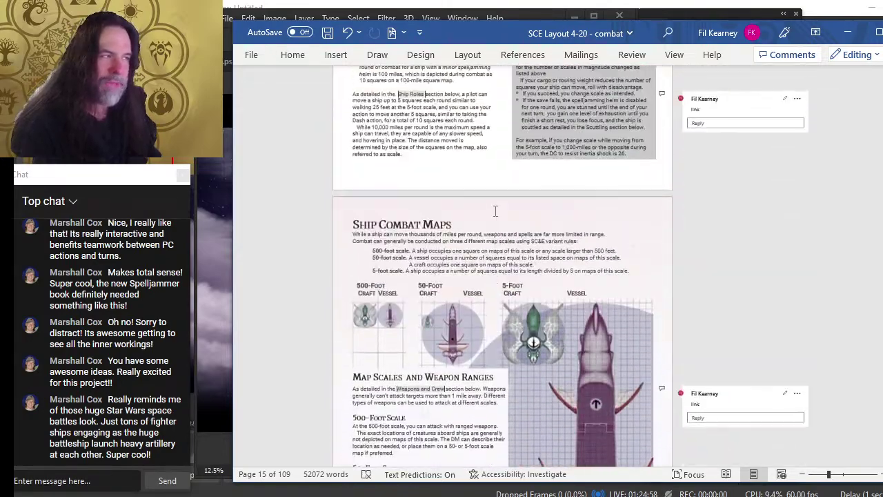
pyautogui.scroll(-15, 495, 211)
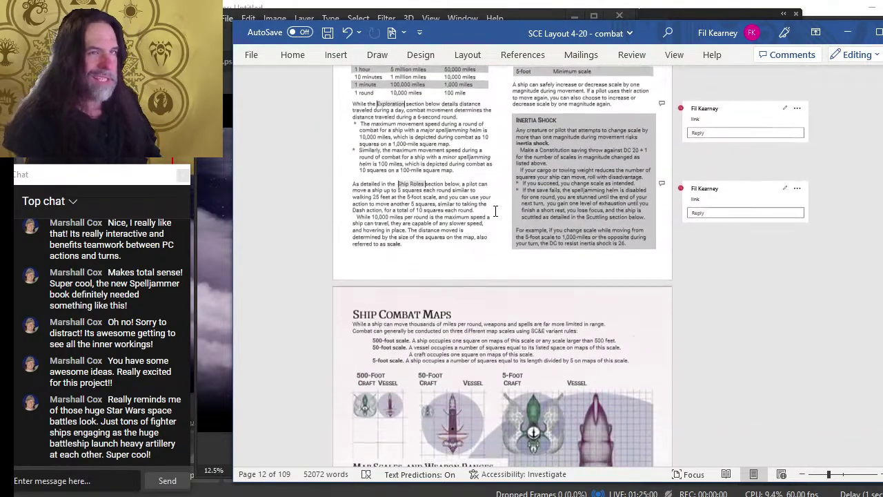
pyautogui.scroll(-15, 489, 215)
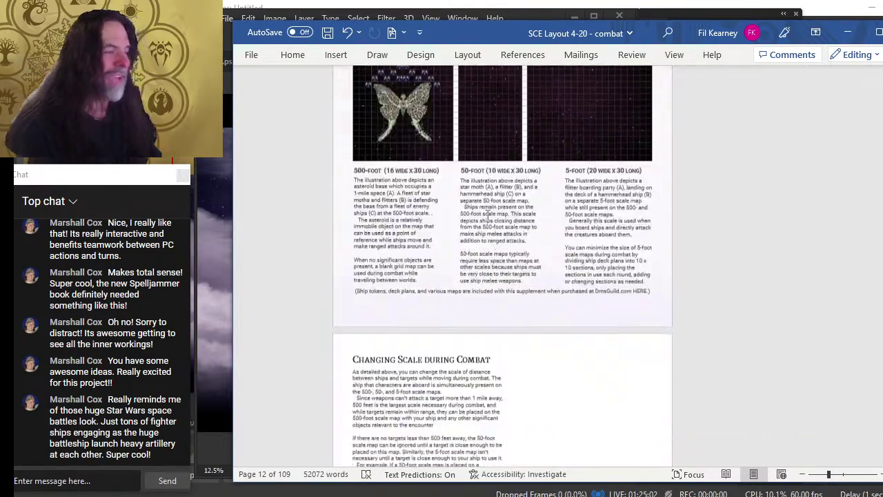
pyautogui.scroll(-2, 482, 218)
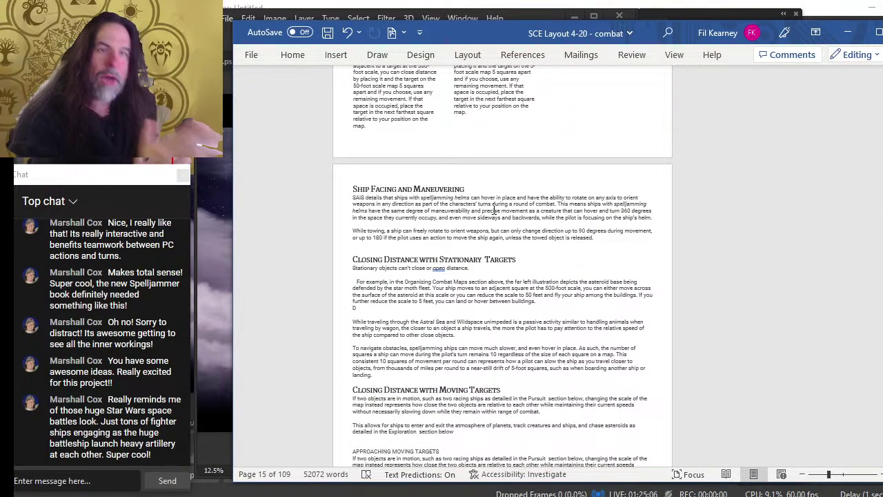
pyautogui.scroll(-8, 414, 207)
pyautogui.scroll(-20, 410, 207)
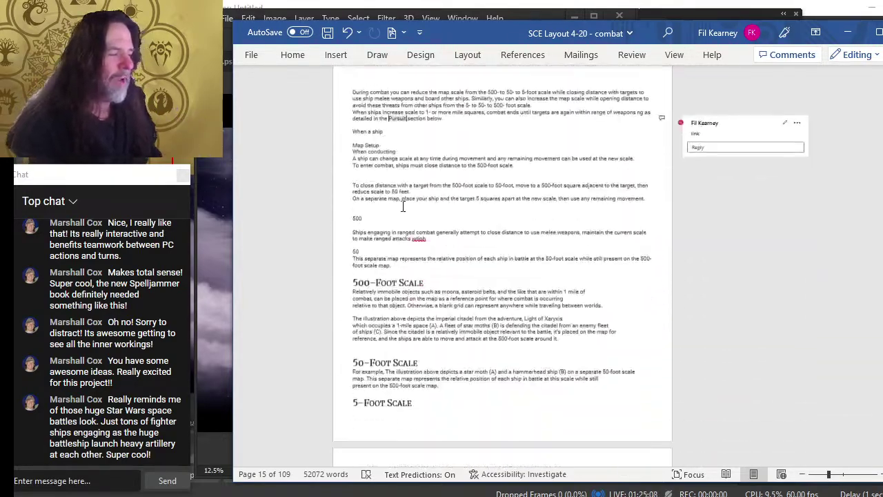
pyautogui.scroll(-20, 407, 193)
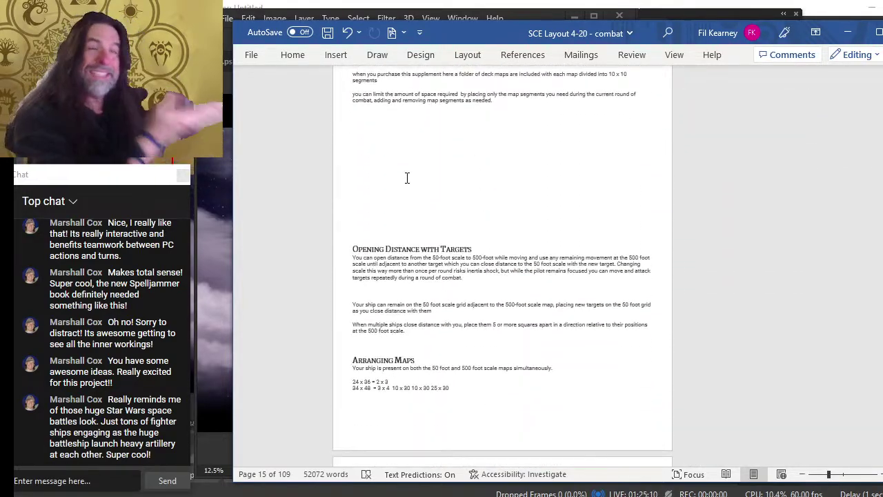
pyautogui.scroll(20, 414, 200)
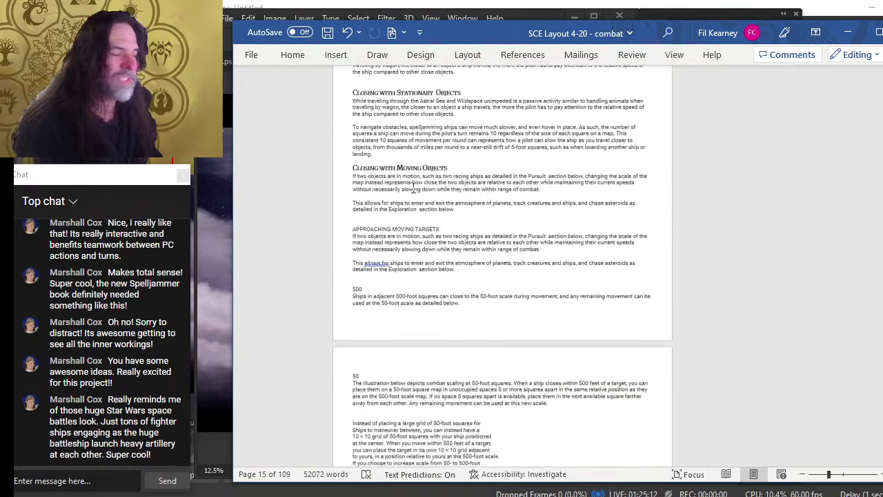
pyautogui.scroll(-2, 416, 213)
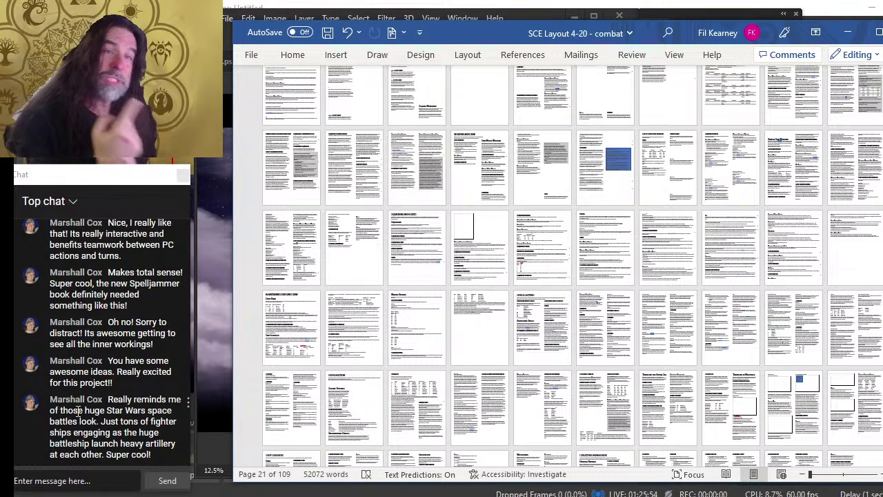
# Step: Return to Photoshop and bring up Vessel Tokens.psd showing the purple hammerhead ship token
pyautogui.hotkey('alt', 'Tab')
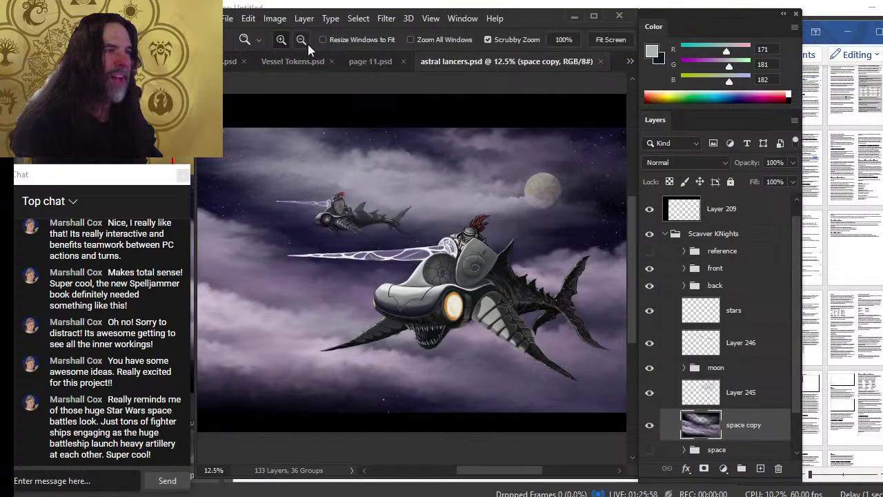
pyautogui.click(304, 59)
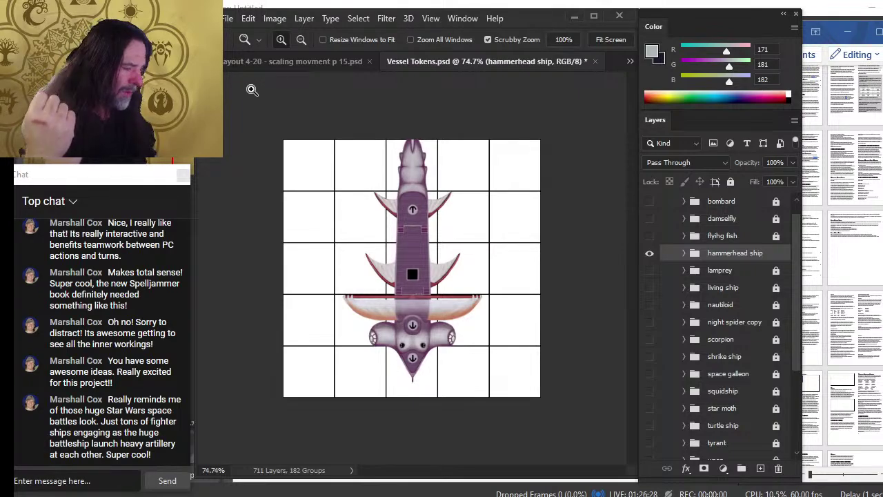
# Step: Glance at the YouTube live stream in Chrome, back to Vessel Tokens.psd, then return to the stream
pyautogui.hotkey('alt', 'Tab')
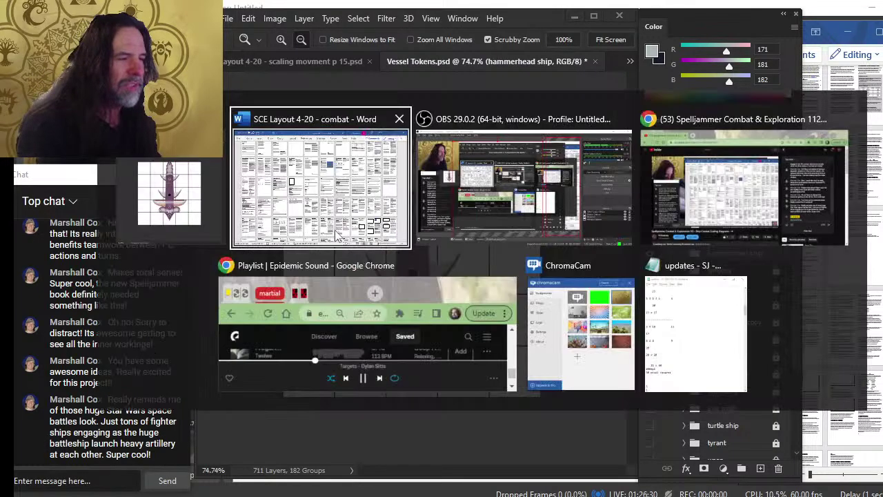
pyautogui.hotkey('alt', 'Tab')
pyautogui.hotkey('alt', 'Tab')
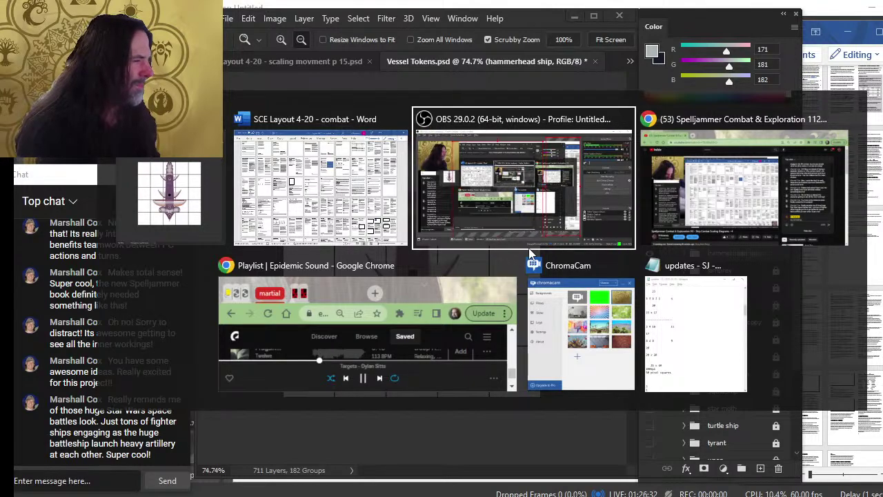
pyautogui.scroll(-3, 538, 318)
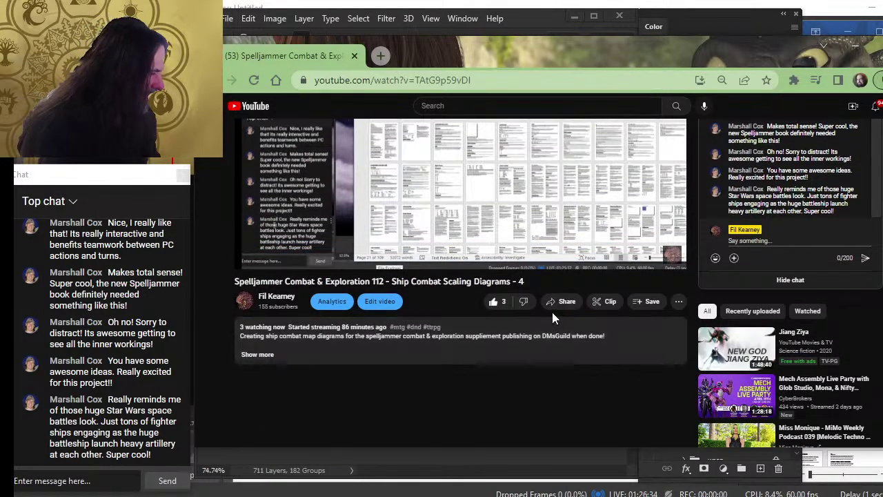
pyautogui.scroll(3, 552, 312)
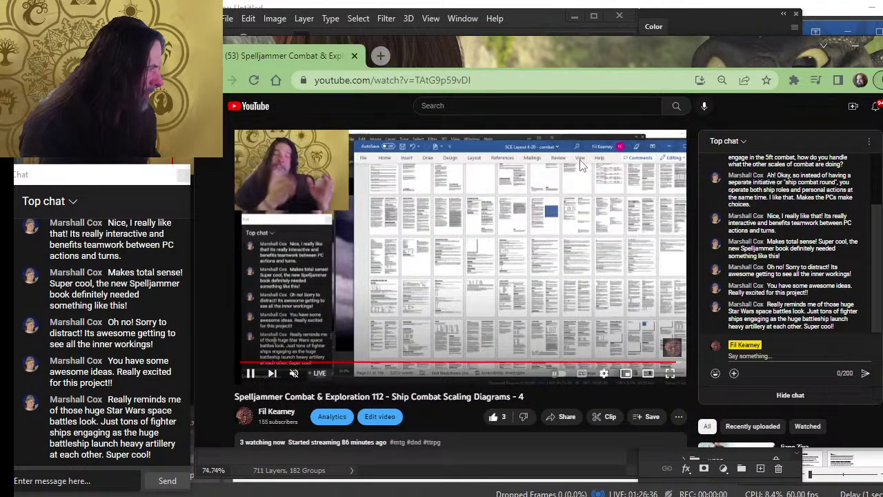
pyautogui.hotkey('alt', 'Tab')
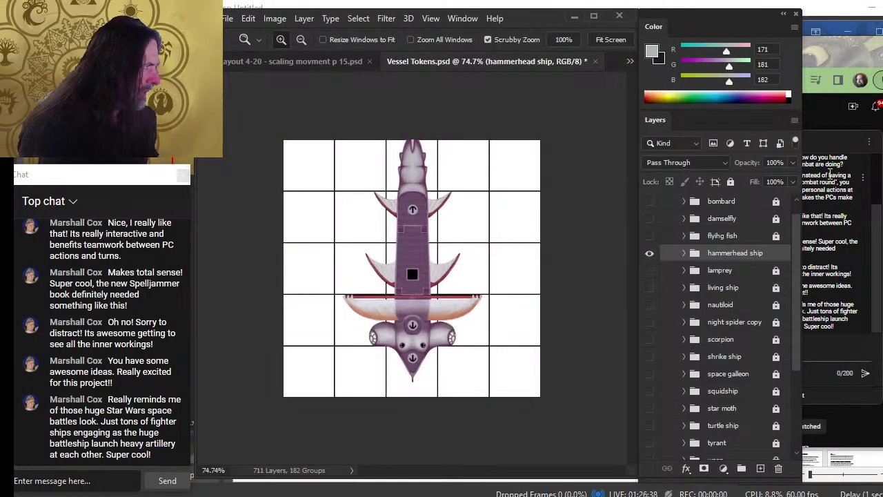
pyautogui.hotkey('alt', 'Tab')
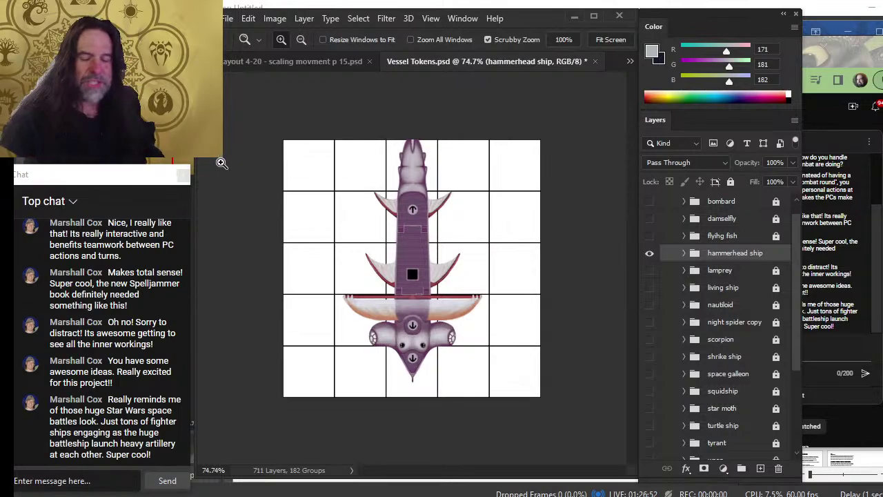
pyautogui.hotkey('alt', 'Tab')
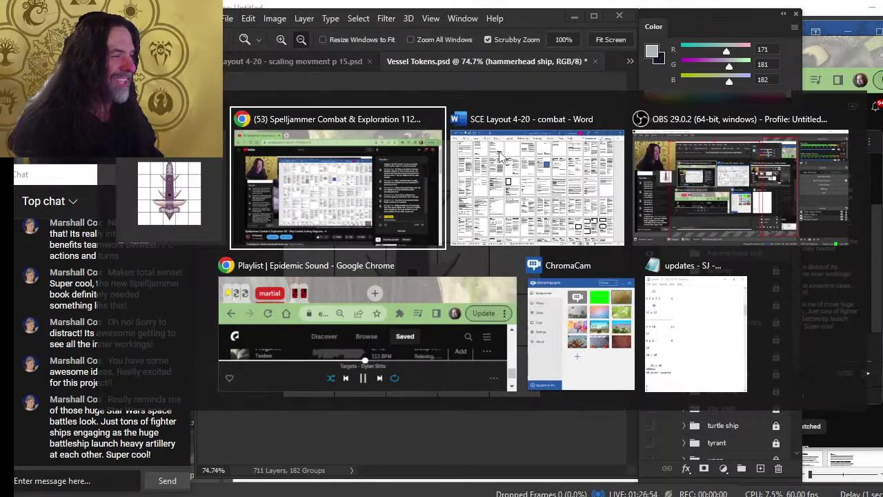